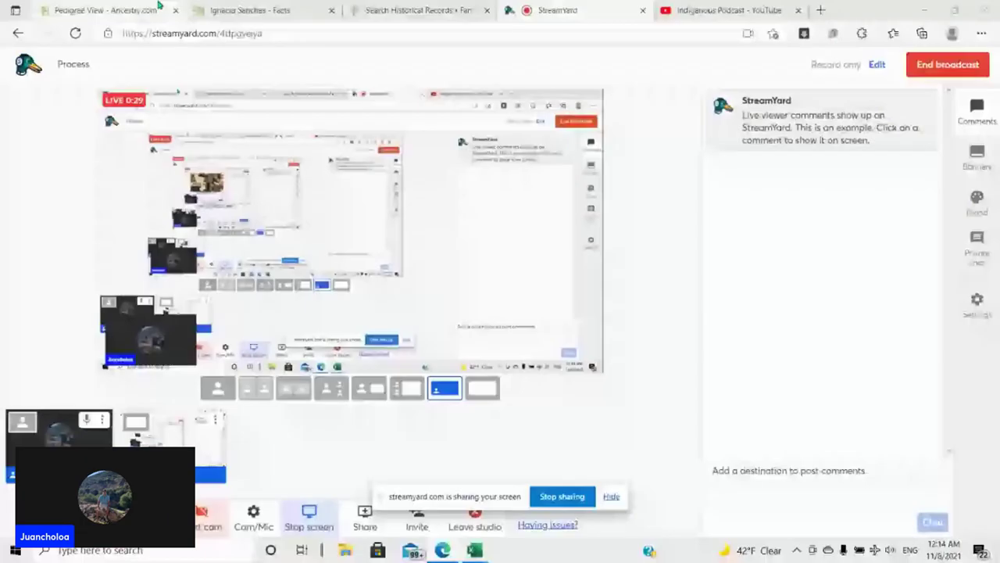
- Switch to the family tree's pedigree view, hide the screen-sharing notice, and go to the 7th great-grandfather's facts page
left_click(159, 7)
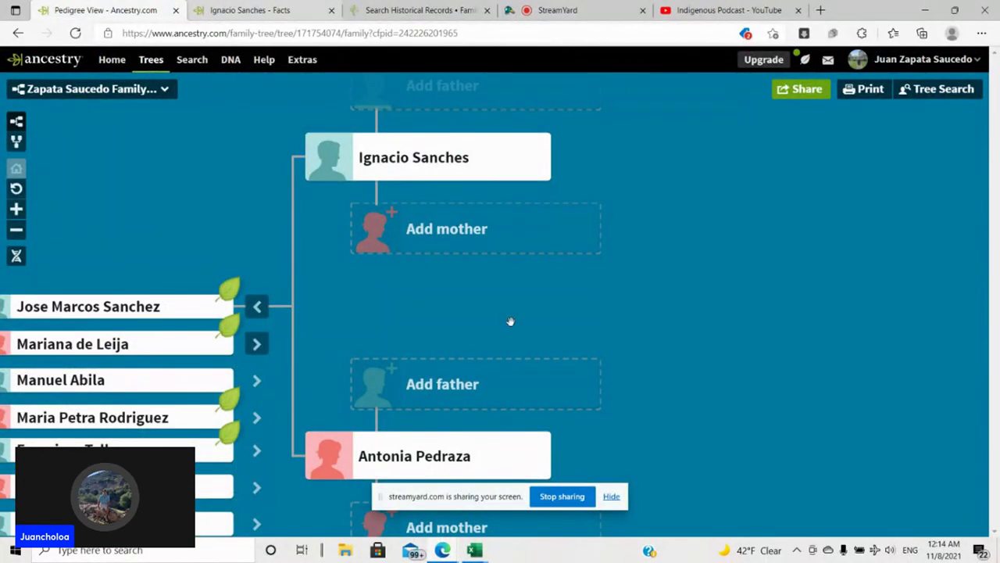
left_click(611, 496)
left_click_drag(456, 330, 431, 310)
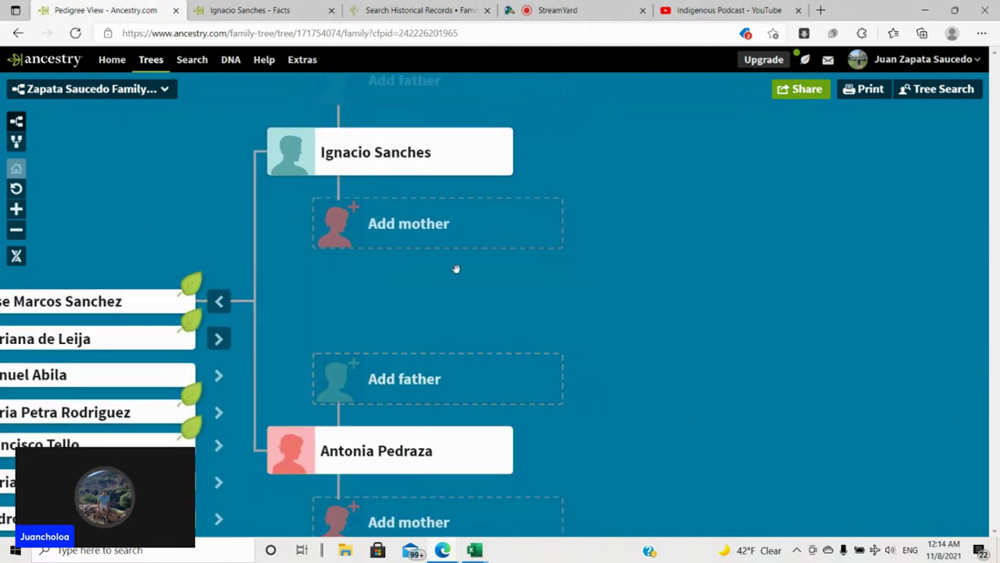
left_click(265, 8)
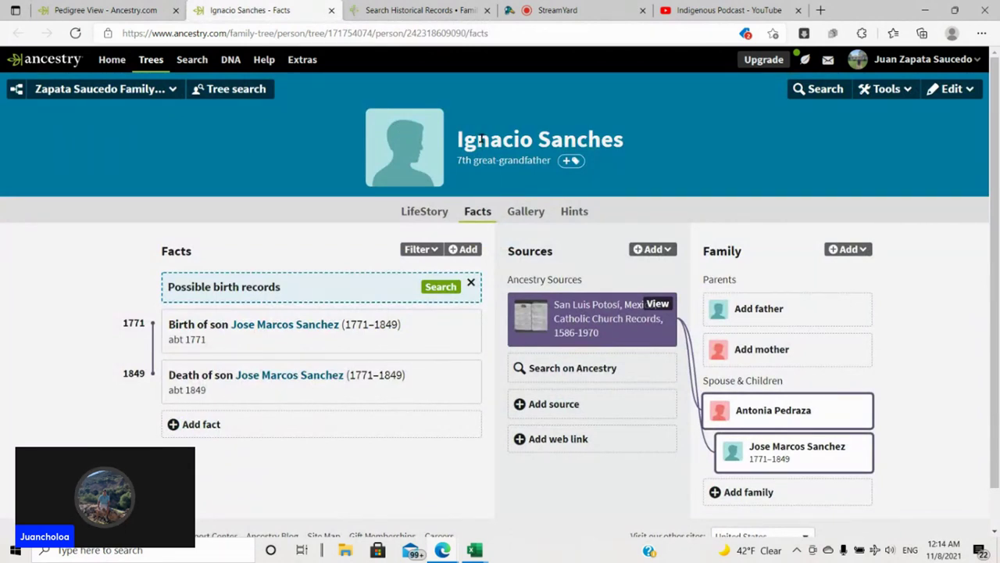
- Open the record behind the San Luis Potosí, Mexico, Catholic Church Records source citation in a new tab
left_click(657, 304)
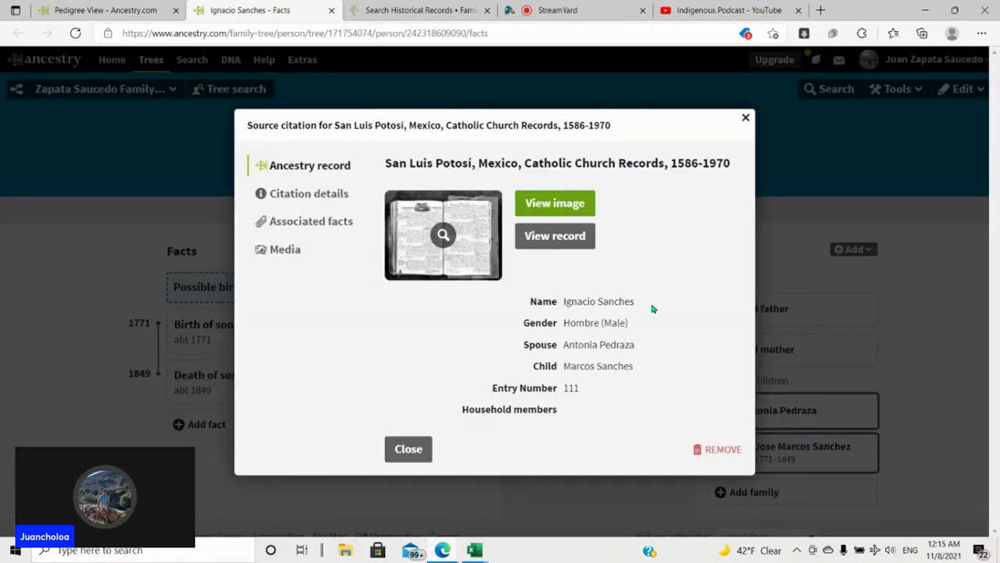
right_click(588, 252)
left_click(646, 258)
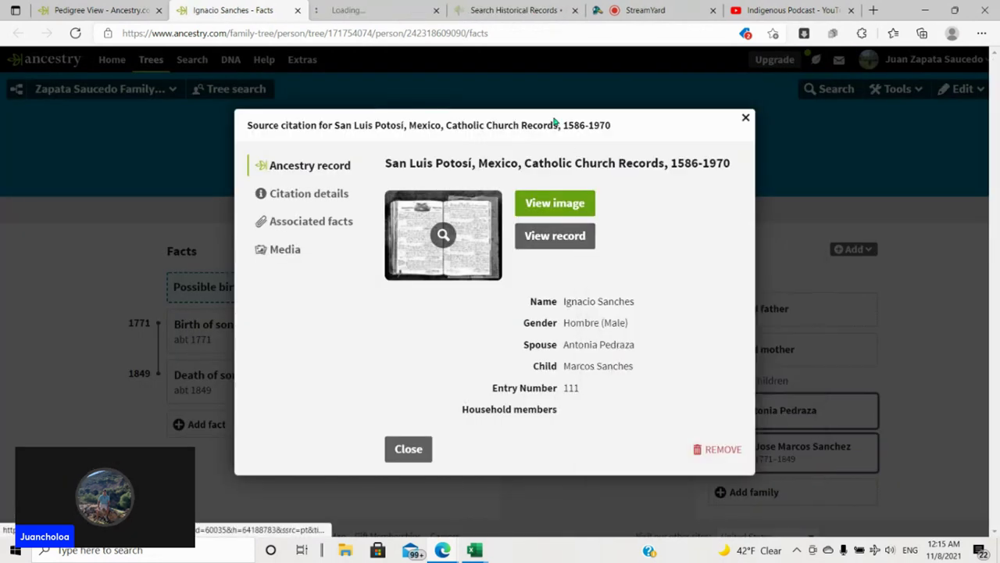
left_click(399, 6)
scroll(531, 246, "down", 1)
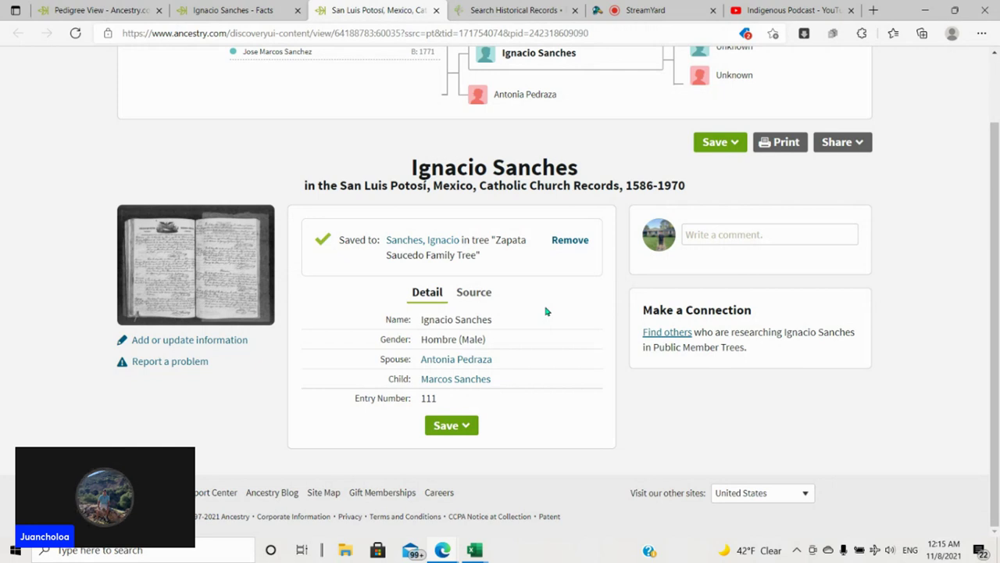
- Examine the child's linked burial record, then close the record tab and the source citation
left_click(471, 380)
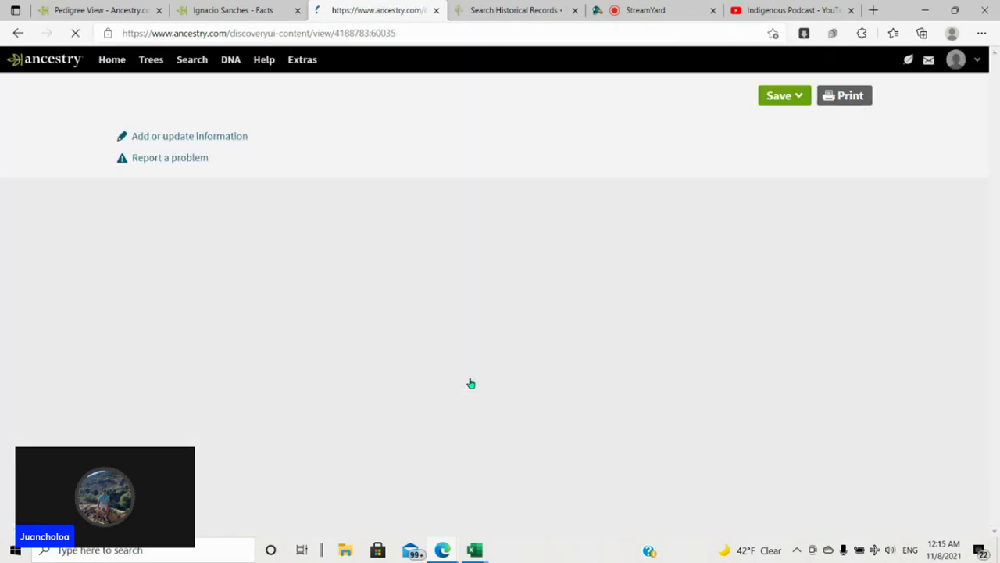
scroll(492, 367, "down", 2)
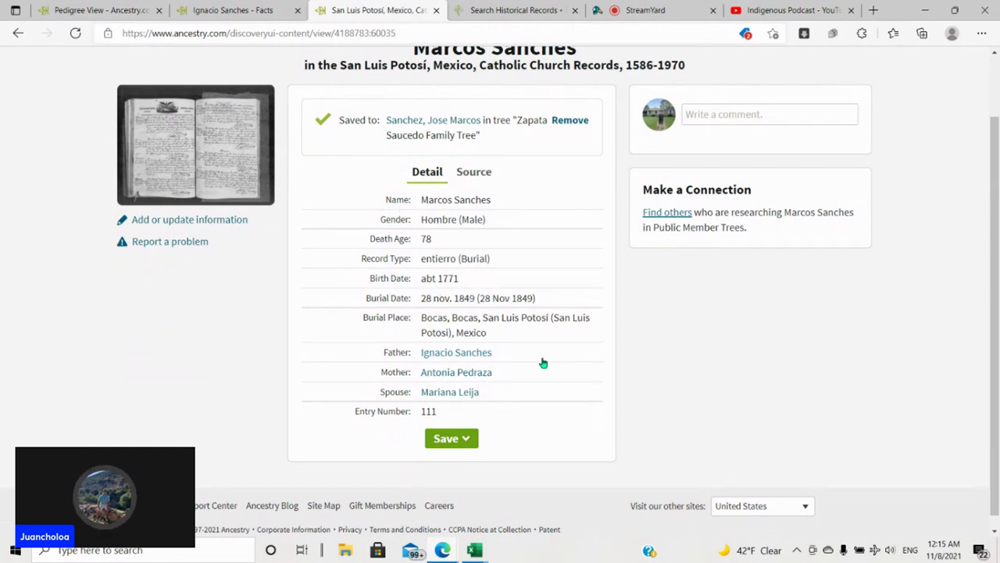
scroll(555, 355, "down", 1)
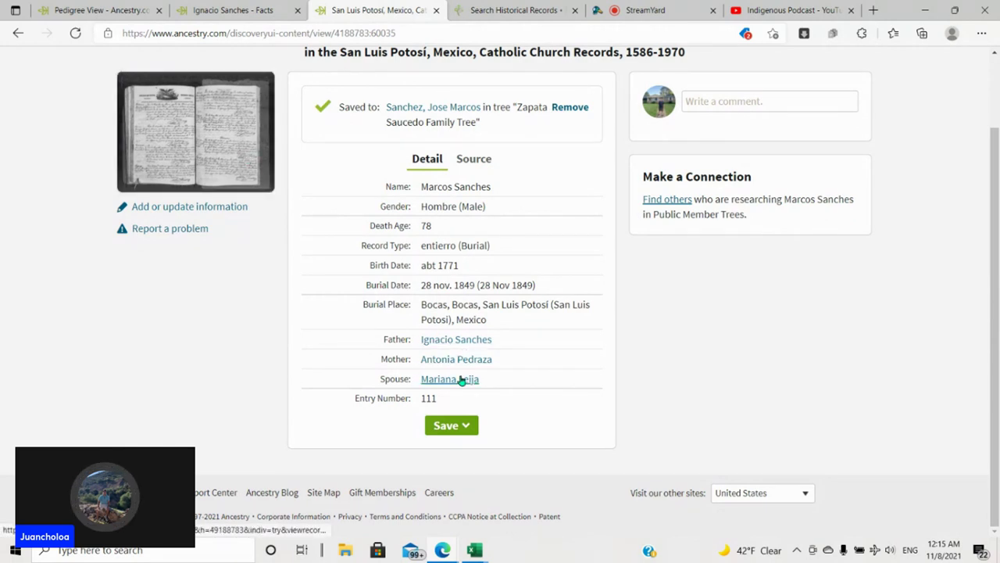
scroll(508, 390, "up", 3)
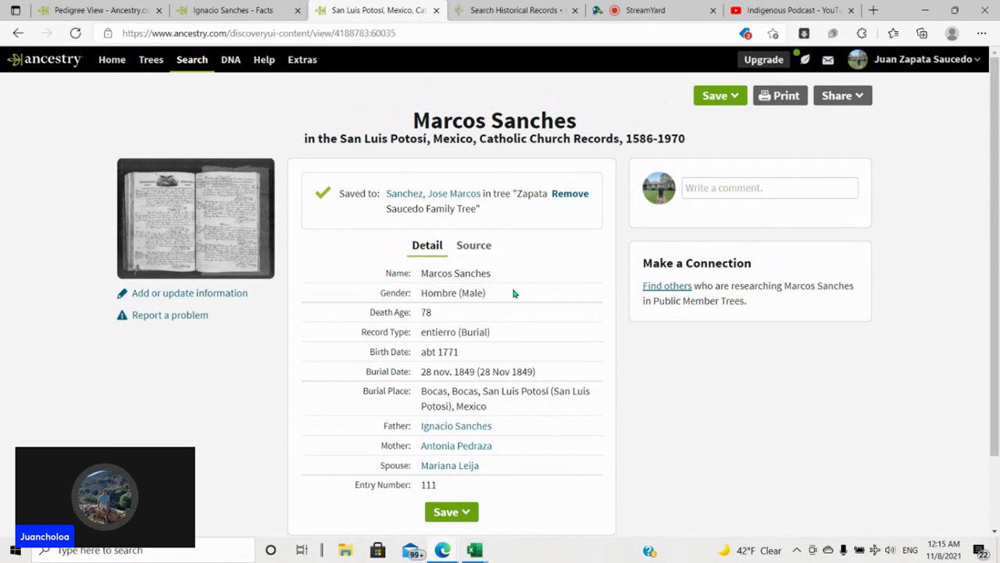
scroll(515, 293, "down", 3)
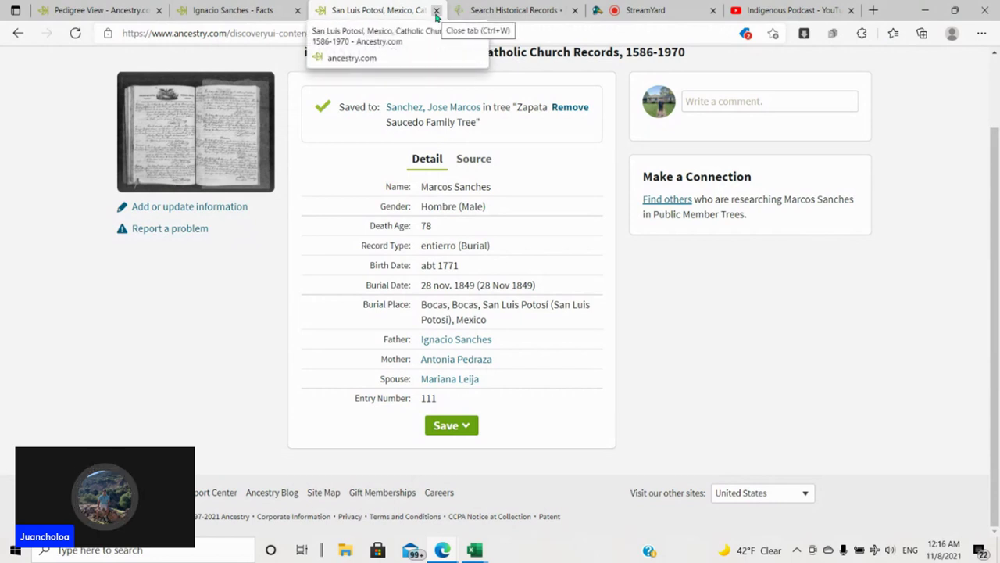
left_click(436, 11)
left_click(743, 116)
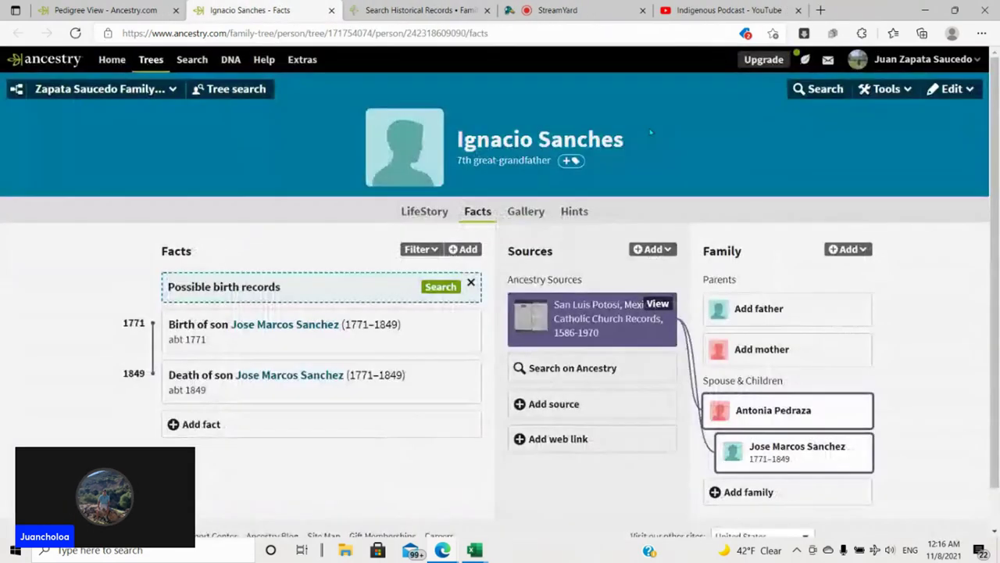
- Search Ancestry for more records of the 7th great-grandfather, showing the results in a new tab
right_click(596, 372)
left_click(659, 152)
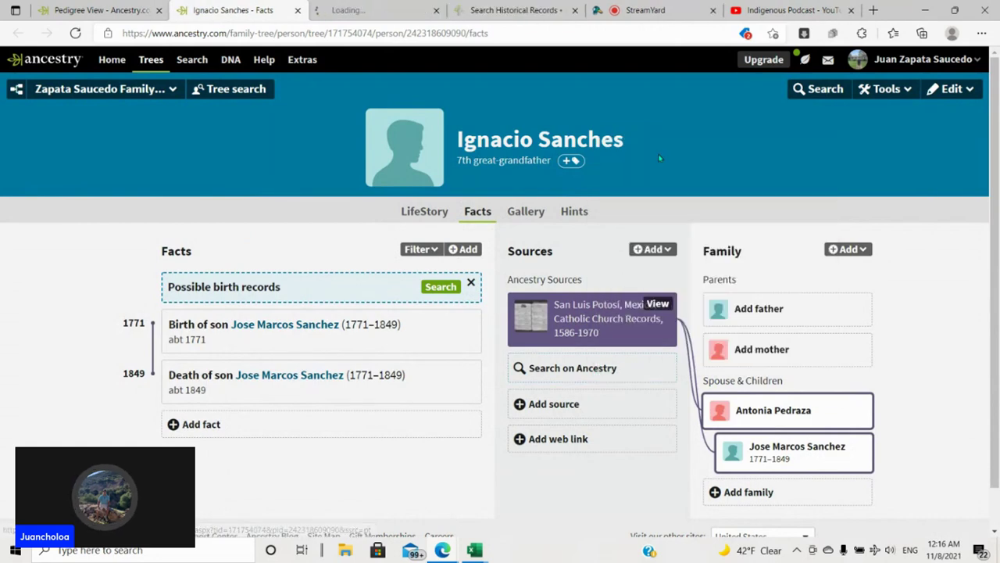
left_click(366, 9)
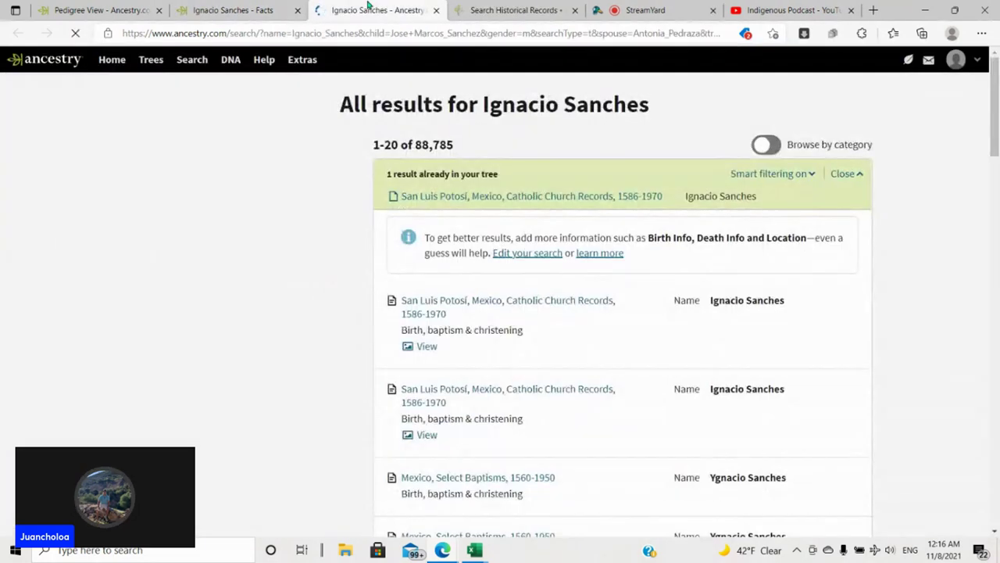
scroll(703, 232, "down", 2)
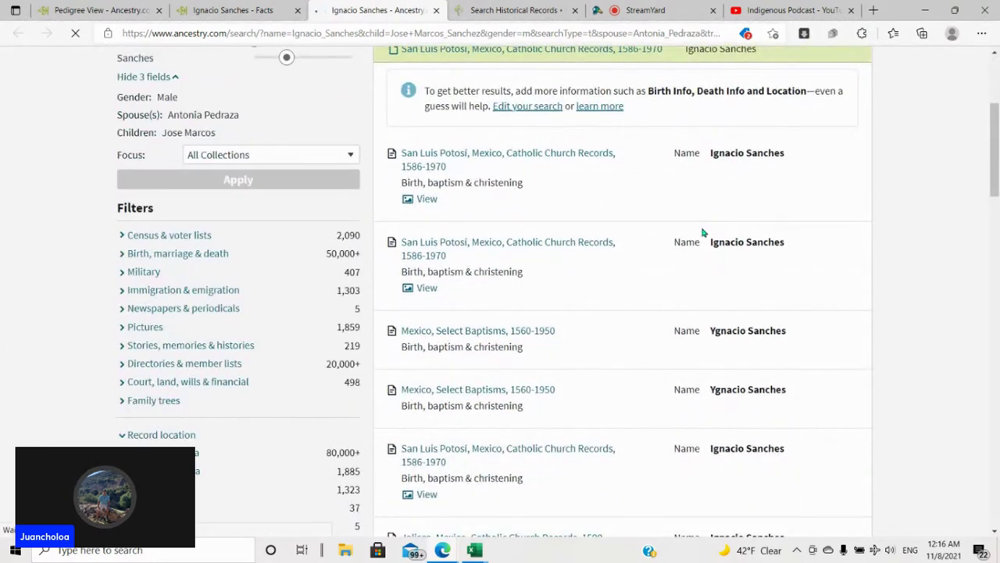
- Open the first San Luis Potosí Catholic Church Records birth, baptism and christening result in a new tab
right_click(611, 246)
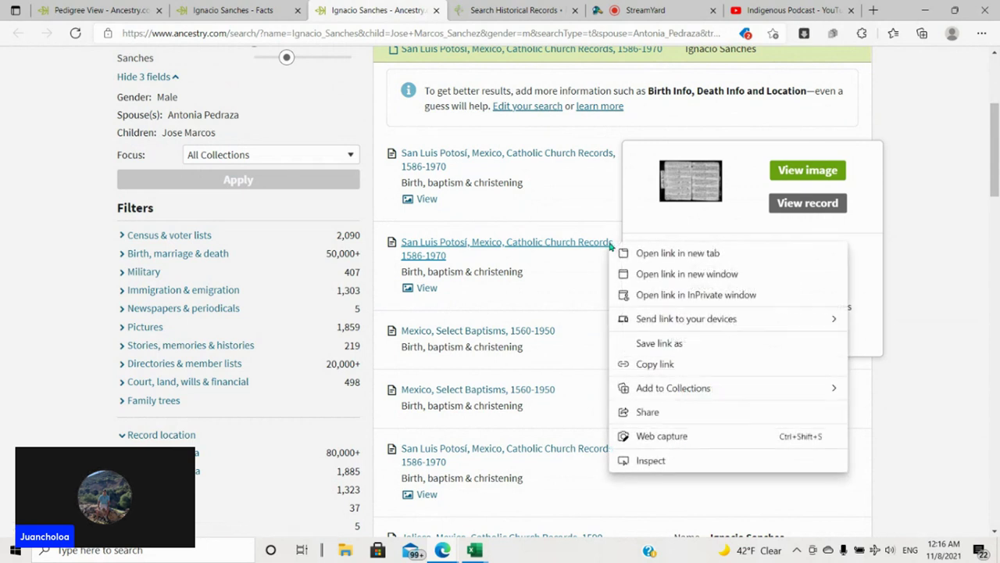
key("Escape")
mouse_move(566, 159)
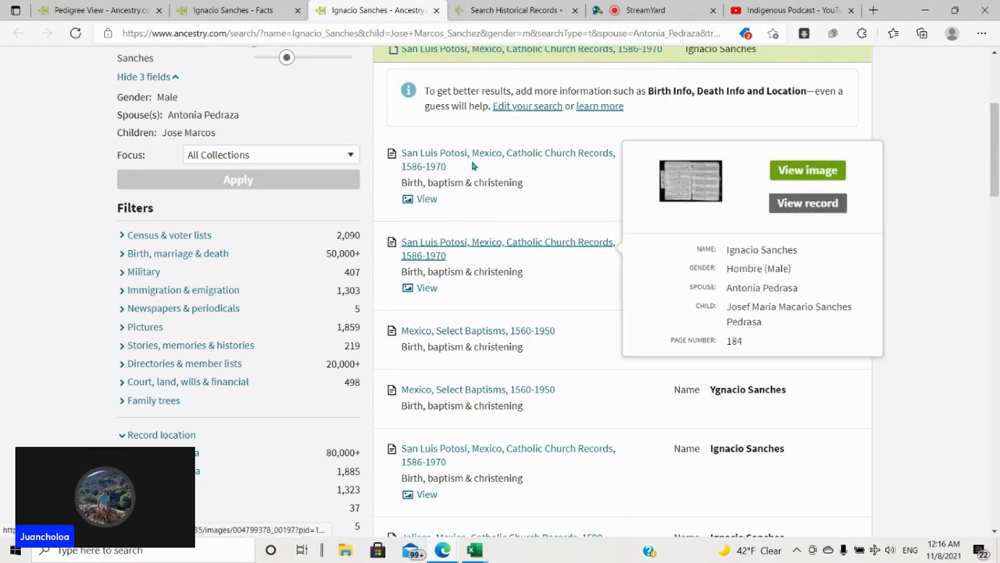
right_click(500, 152)
left_click(523, 160)
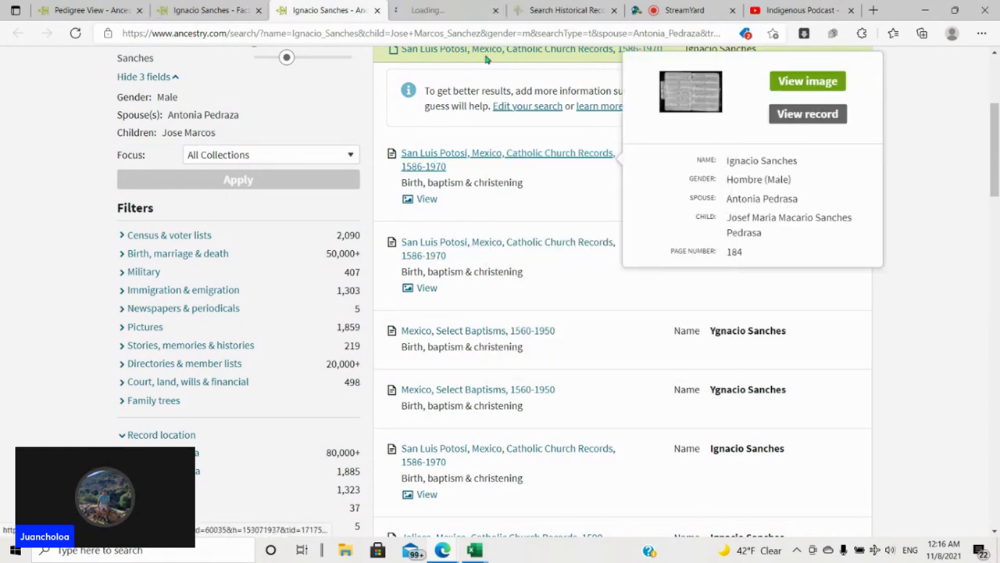
left_click(445, 10)
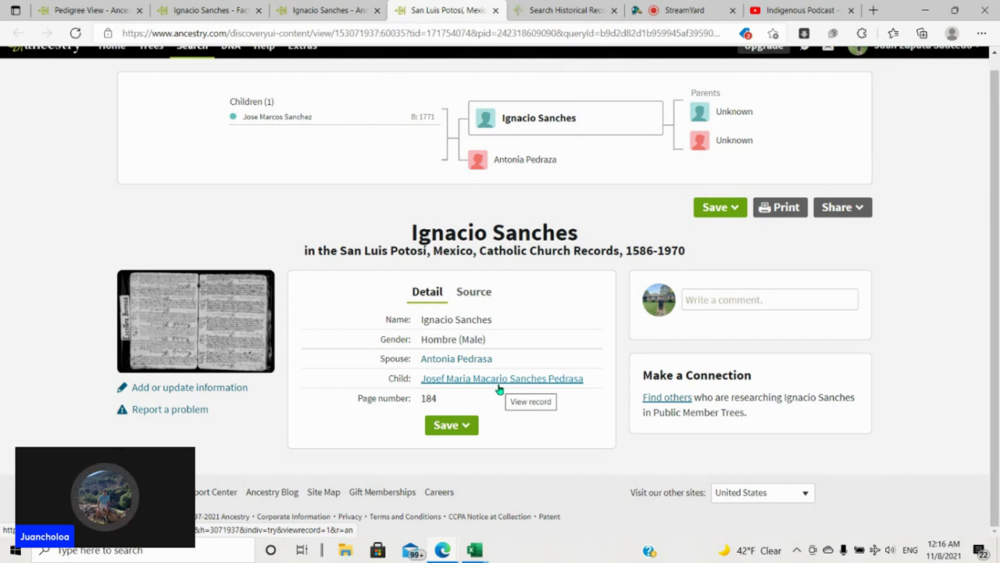
- View the child's baptism record and open its scanned register image in a new tab
left_click(500, 380)
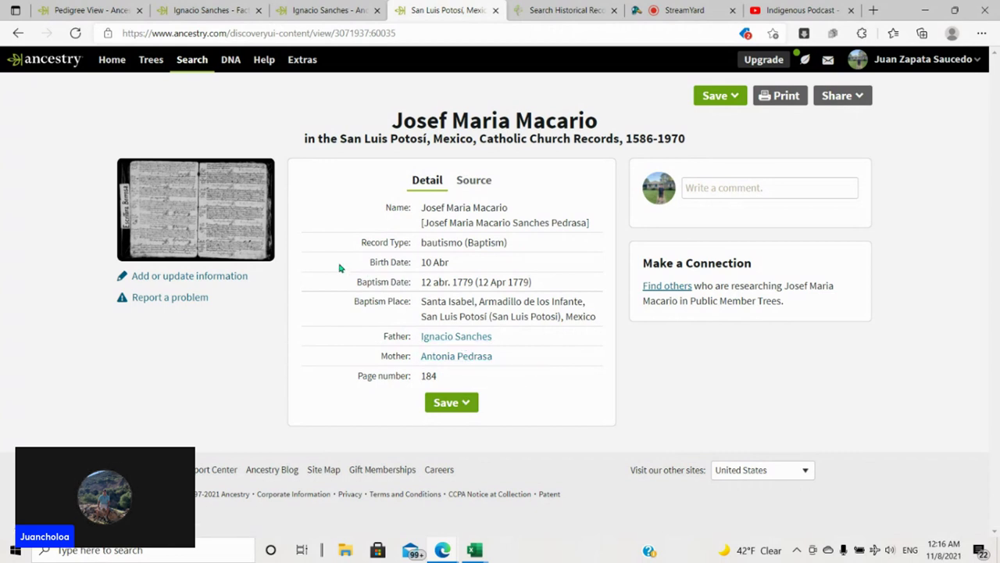
right_click(244, 242)
left_click(289, 250)
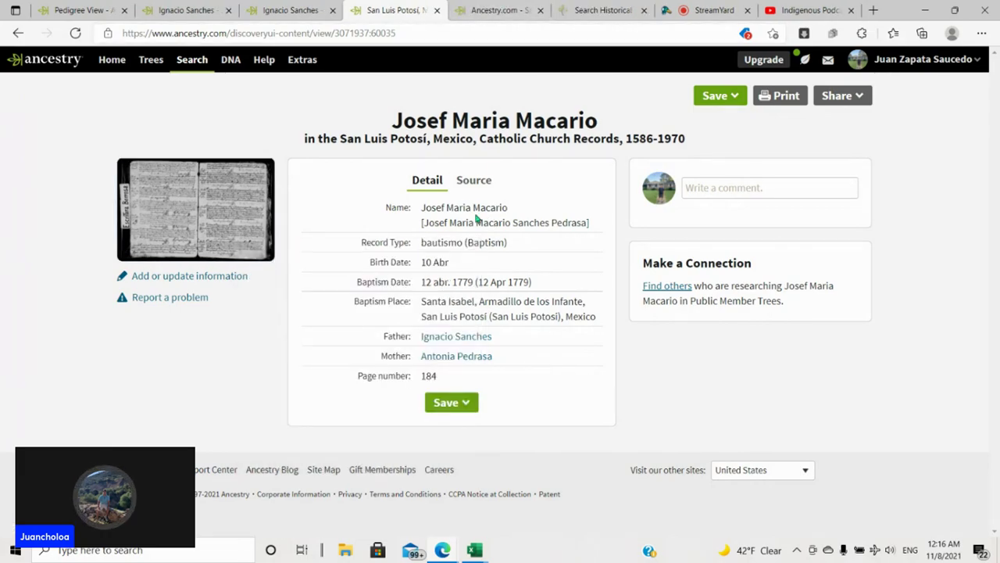
left_click(500, 10)
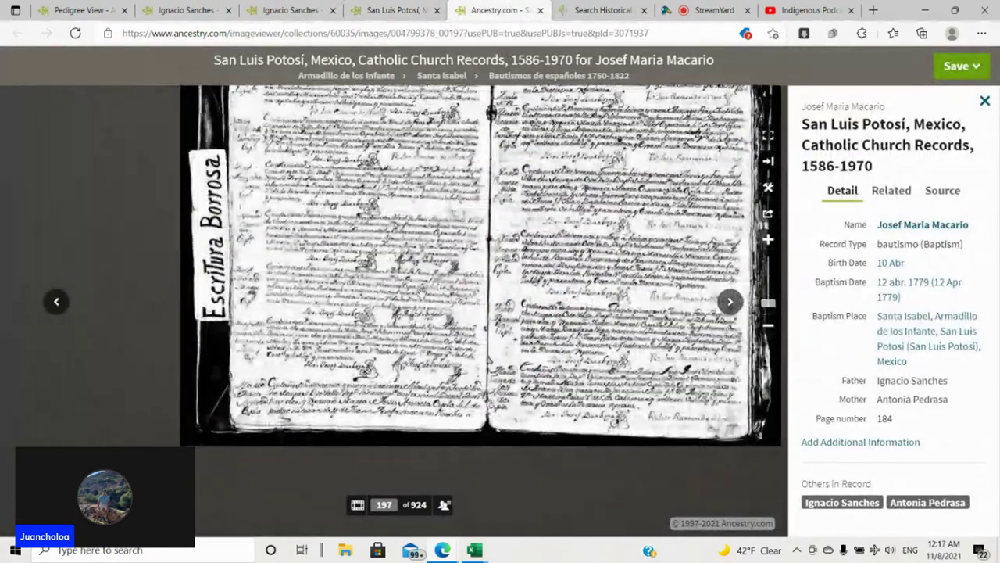
- Examine the child's handwritten baptism entry in the register image, including the margin note, parents, godparents and birthplace
scroll(422, 294, "up", 2)
scroll(421, 292, "up", 3)
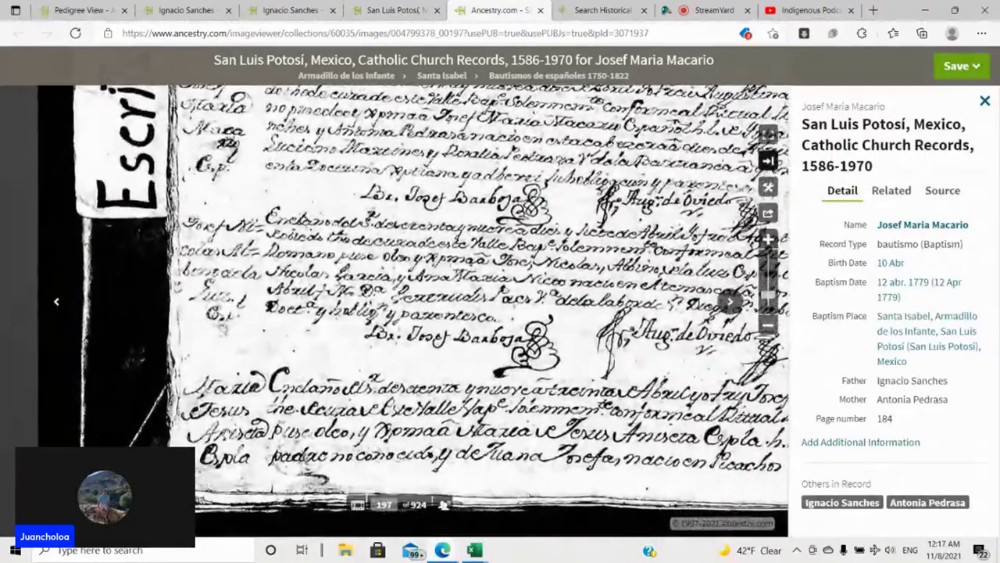
left_click_drag(250, 312, 265, 414)
scroll(231, 285, "up", 1)
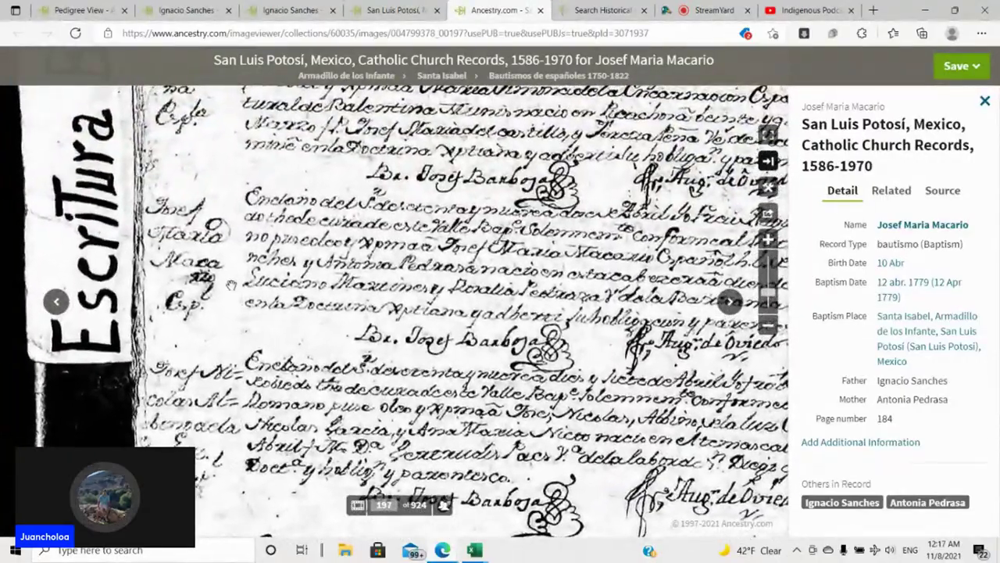
left_click_drag(231, 285, 54, 278)
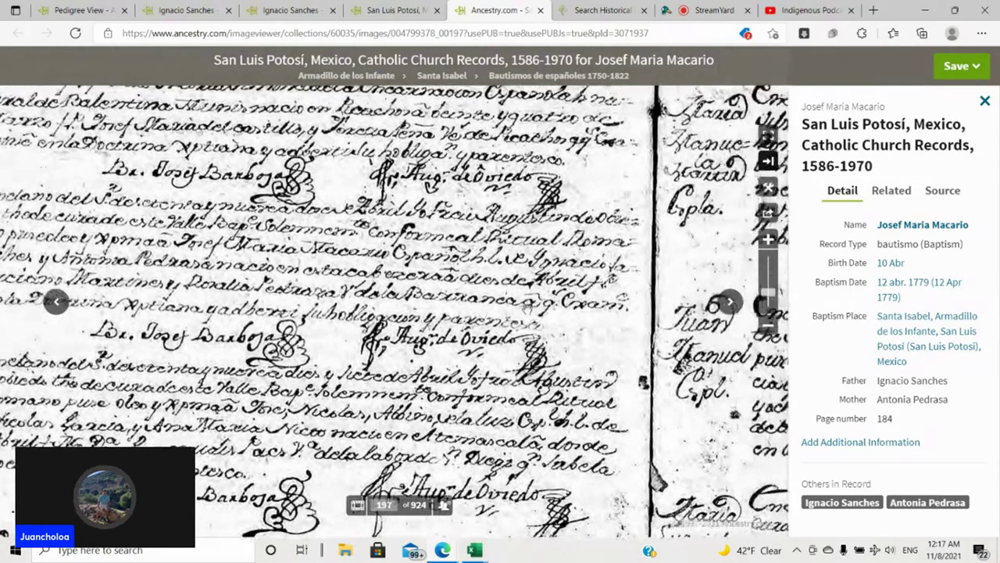
scroll(640, 332, "up", 3)
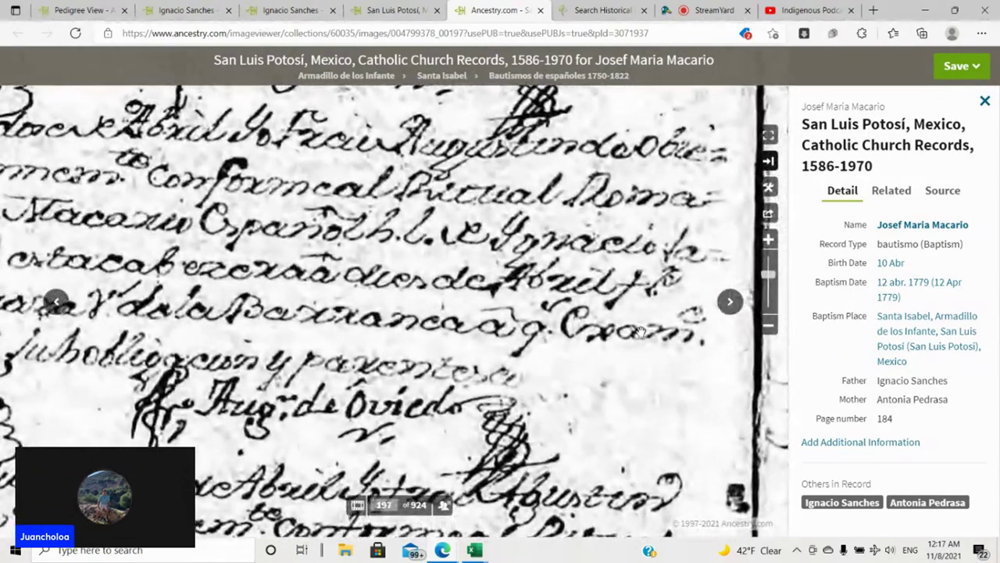
scroll(617, 337, "up", 1)
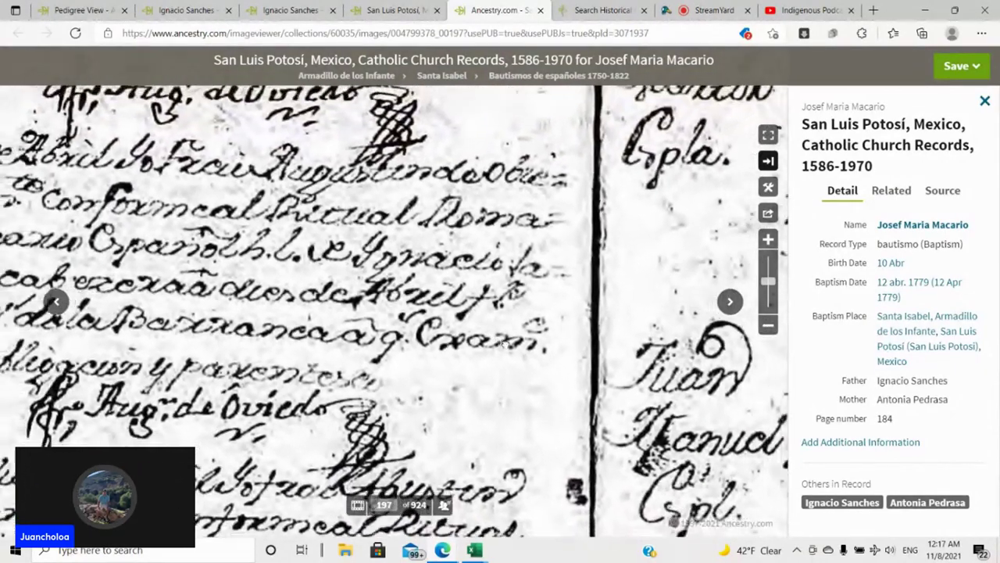
scroll(406, 313, "down", 2)
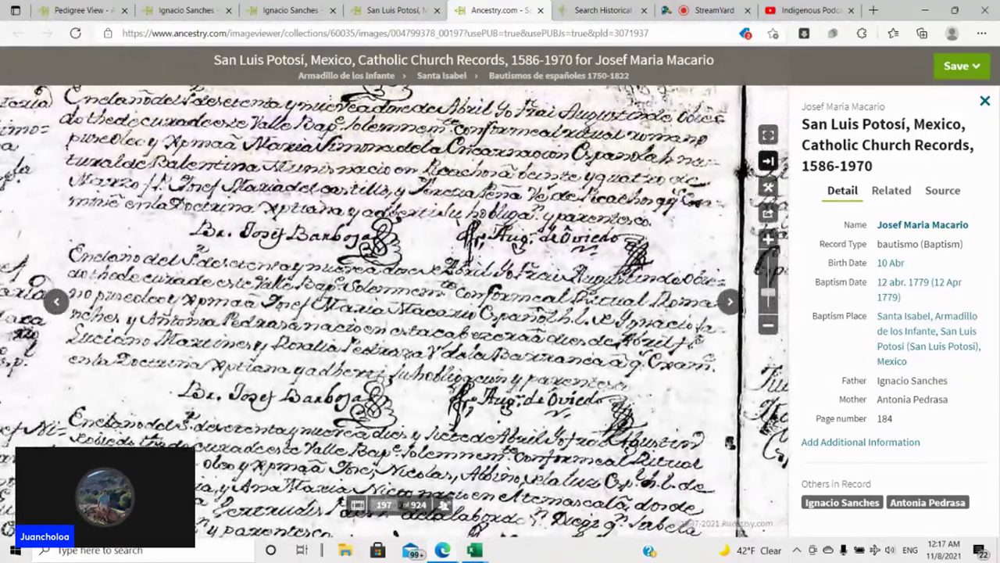
left_click_drag(357, 383, 400, 376)
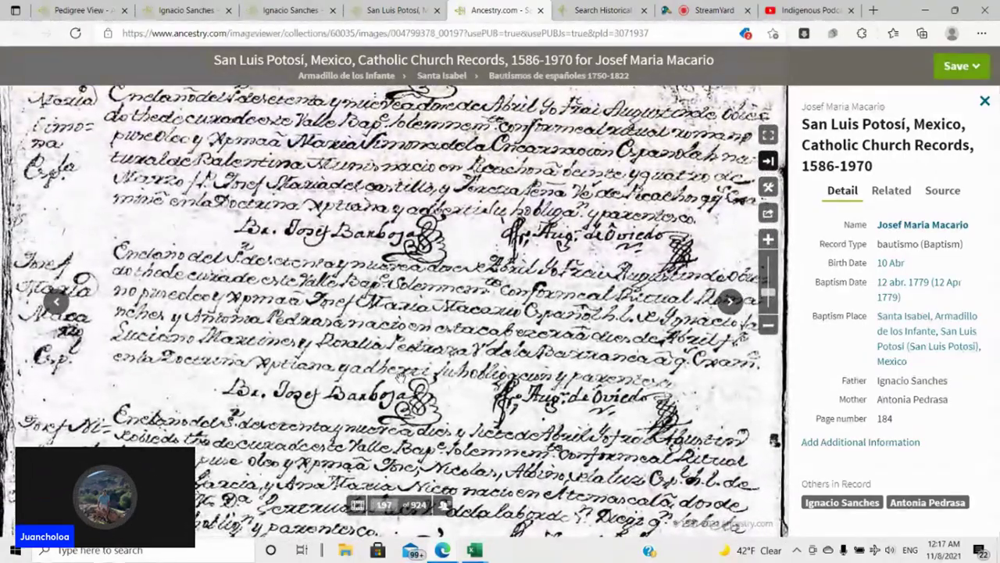
scroll(408, 348, "down", 2)
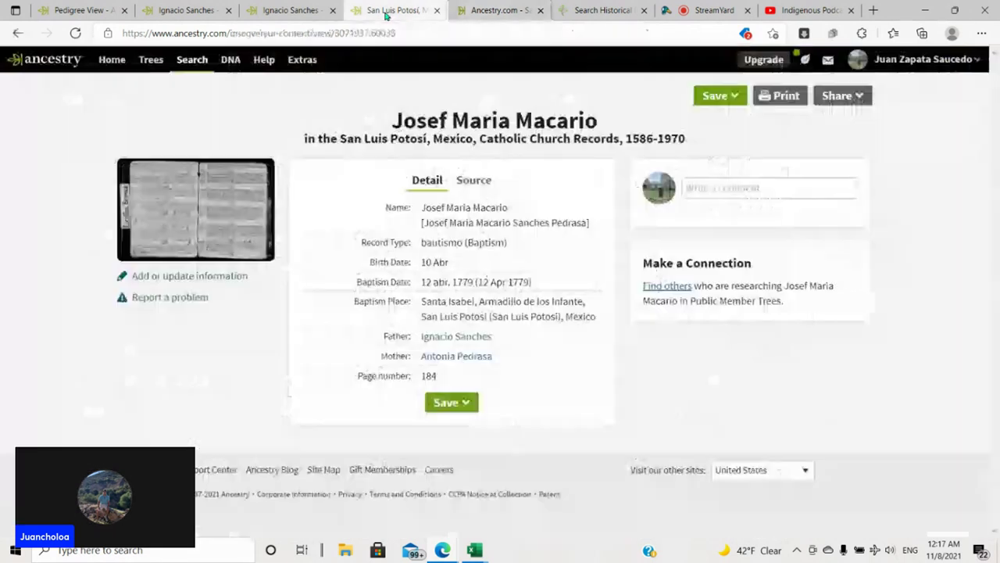
- Return to the child's baptism record and open the father's linked record to check his name
left_click(388, 10)
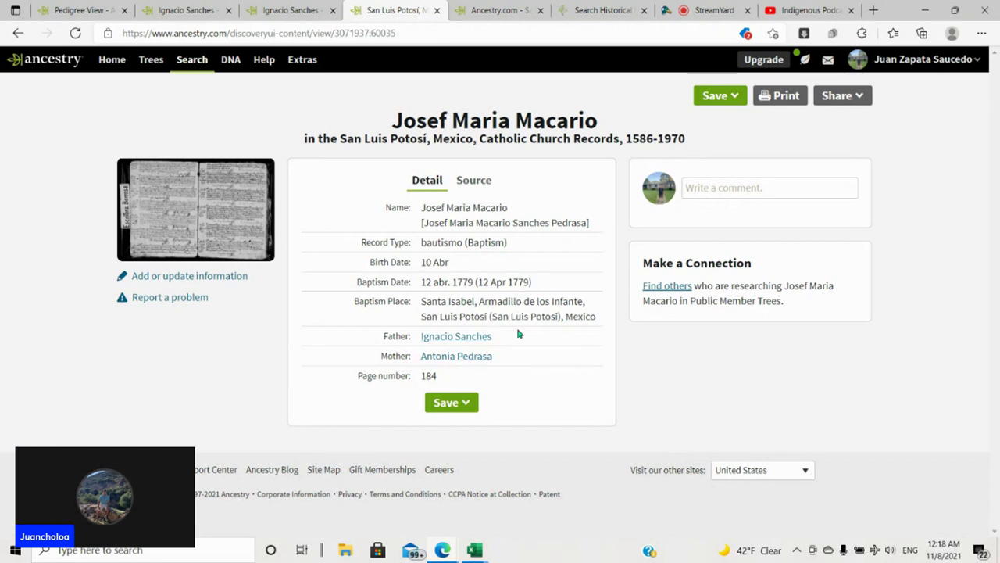
left_click(484, 338)
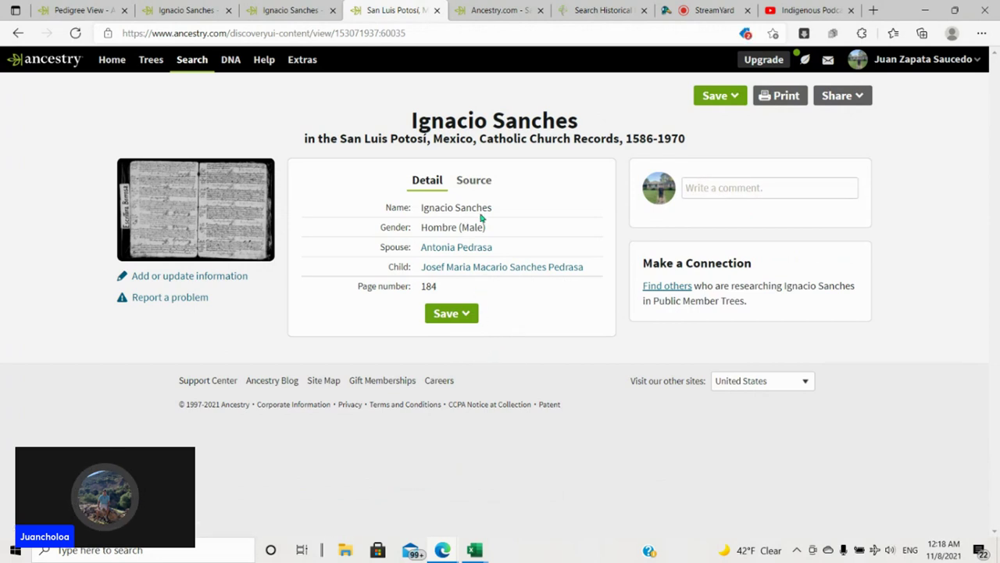
left_click_drag(494, 211, 385, 208)
left_click(429, 208)
- Check the 7th great-grandfather's family list in the tree against the search results and return to the father's church record
left_click(306, 10)
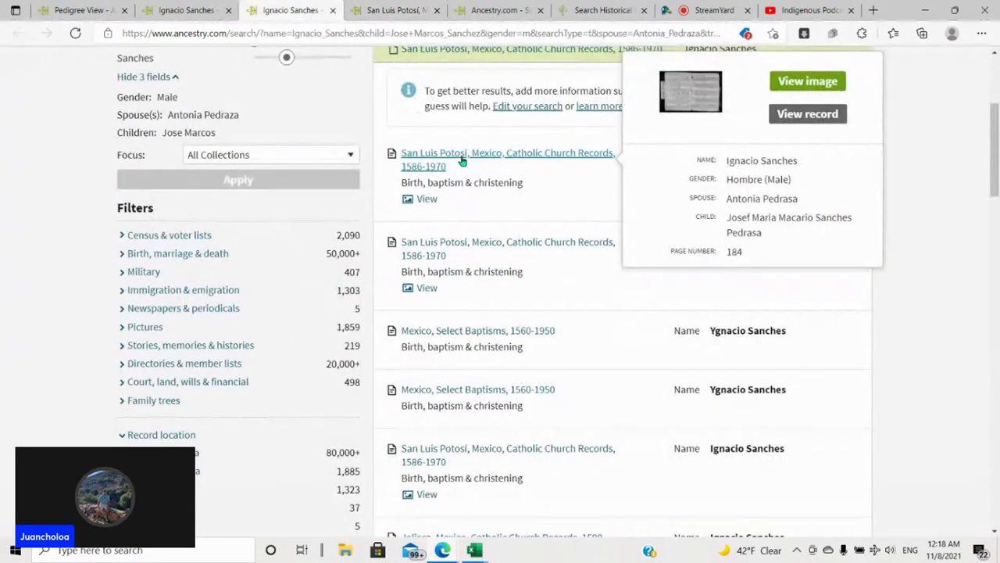
left_click(183, 10)
scroll(561, 278, "down", 1)
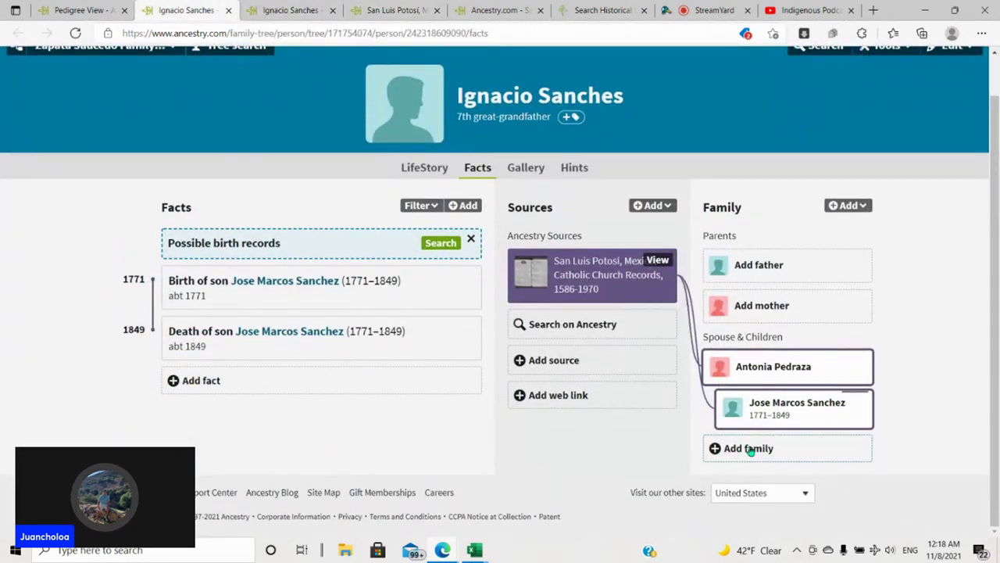
left_click(765, 448)
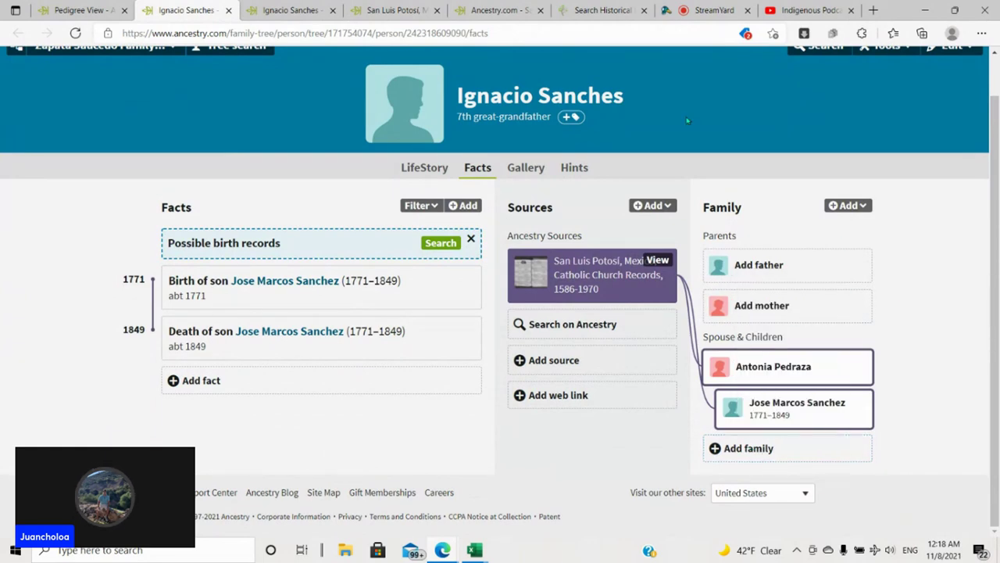
left_click(383, 9)
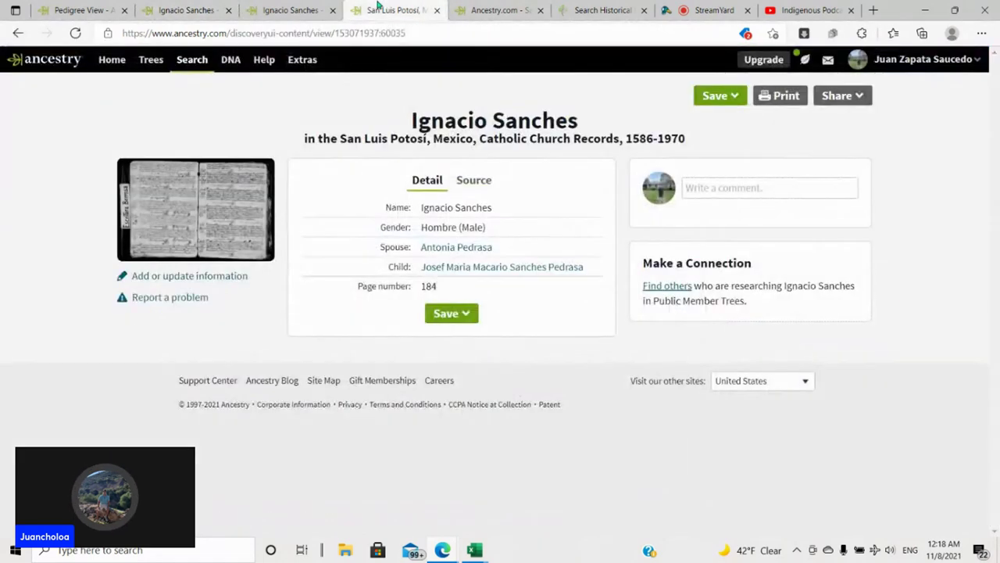
left_click(309, 9)
left_click(372, 7)
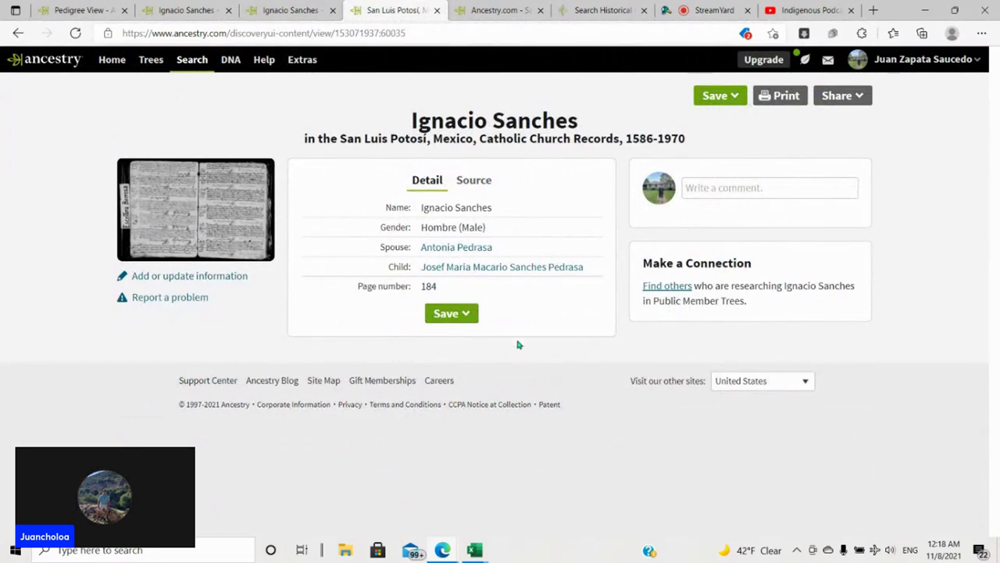
- Attach the father's church record to the existing 7th great-grandfather in the family tree
mouse_move(446, 207)
left_mouse_down()
mouse_move(472, 208)
mouse_move(434, 208)
left_mouse_up()
left_click(451, 314)
left_click(502, 346)
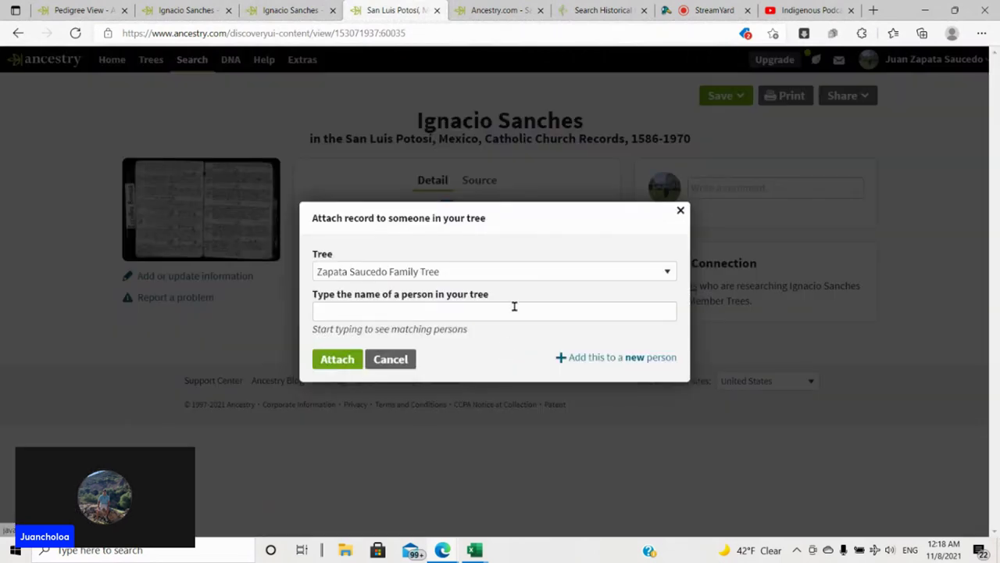
type("ignacio")
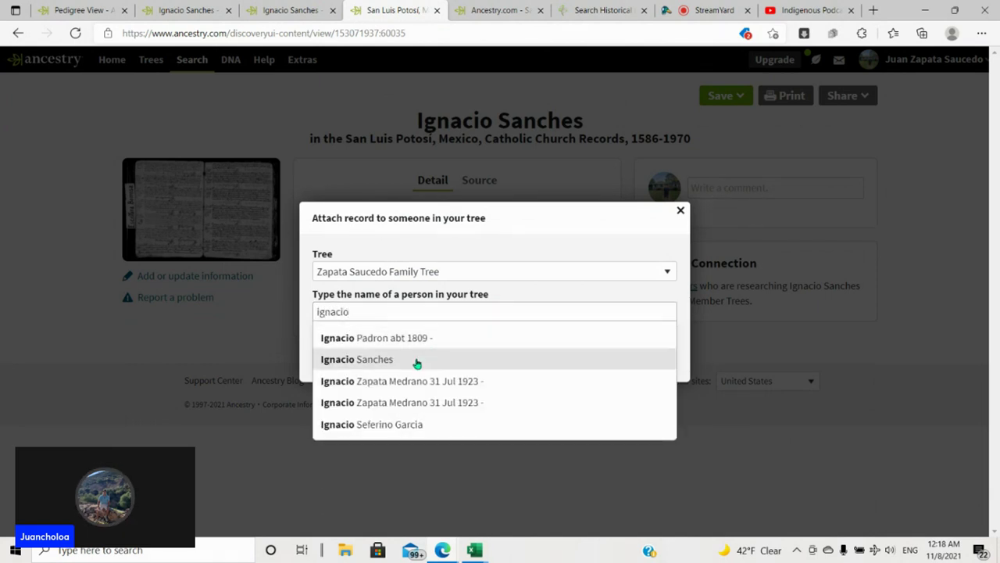
left_click(417, 363)
left_click(340, 366)
- Include the wife's record information in the merge with the matching spouse already in the tree
scroll(339, 368, "down", 2)
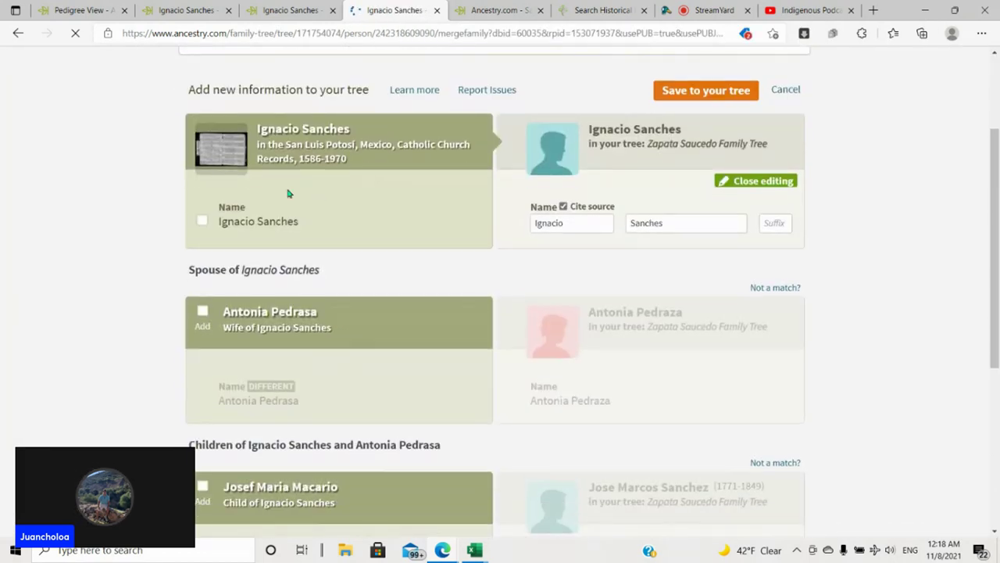
scroll(297, 234, "down", 2)
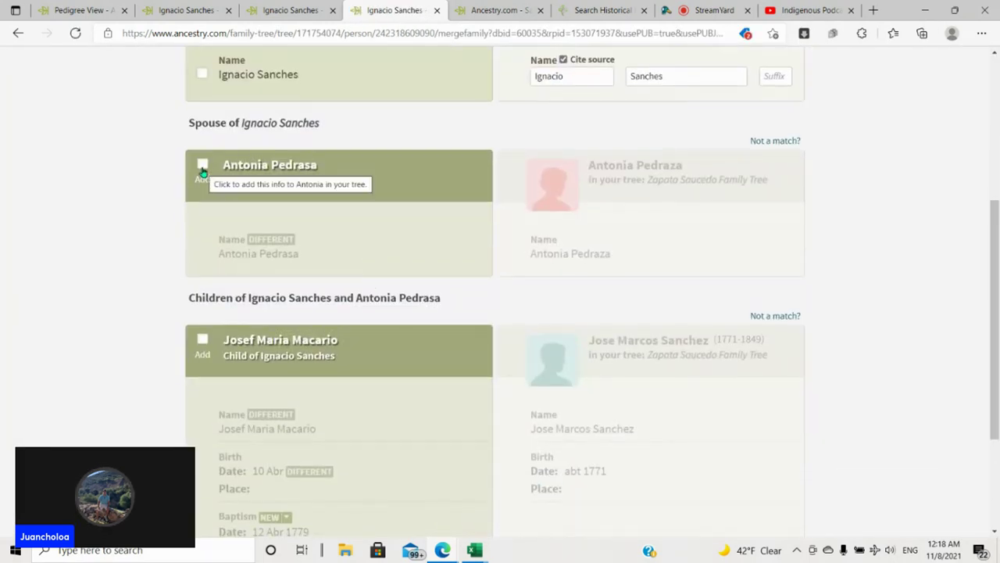
left_click(203, 166)
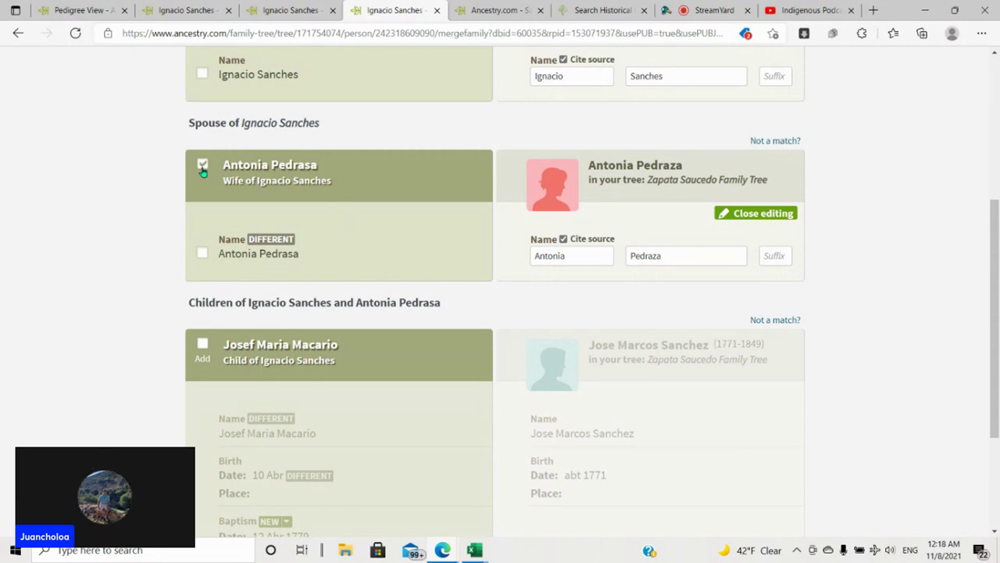
- Match the child in the record to a new person instead of the existing son and save the record to the tree
scroll(147, 234, "down", 2)
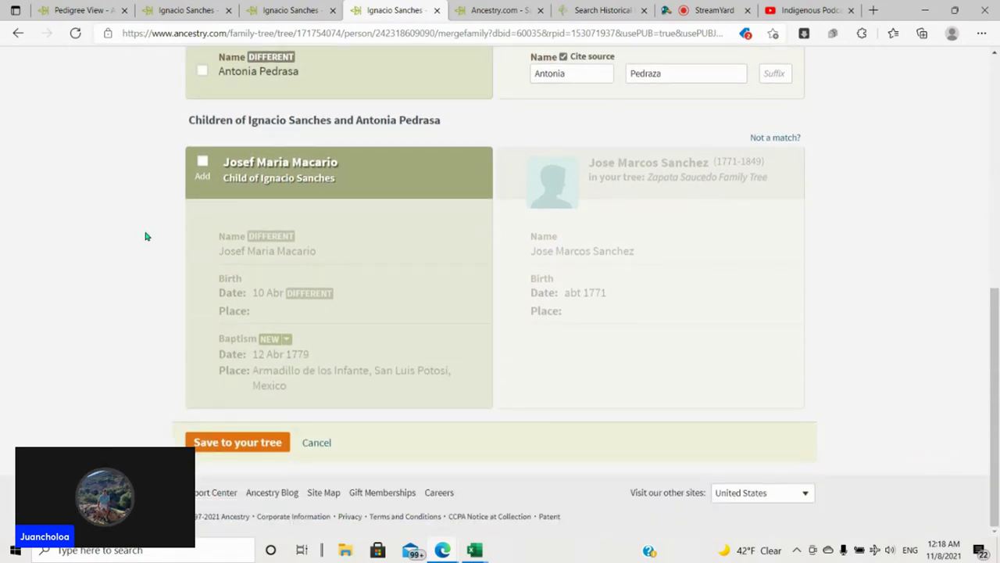
scroll(145, 234, "up", 1)
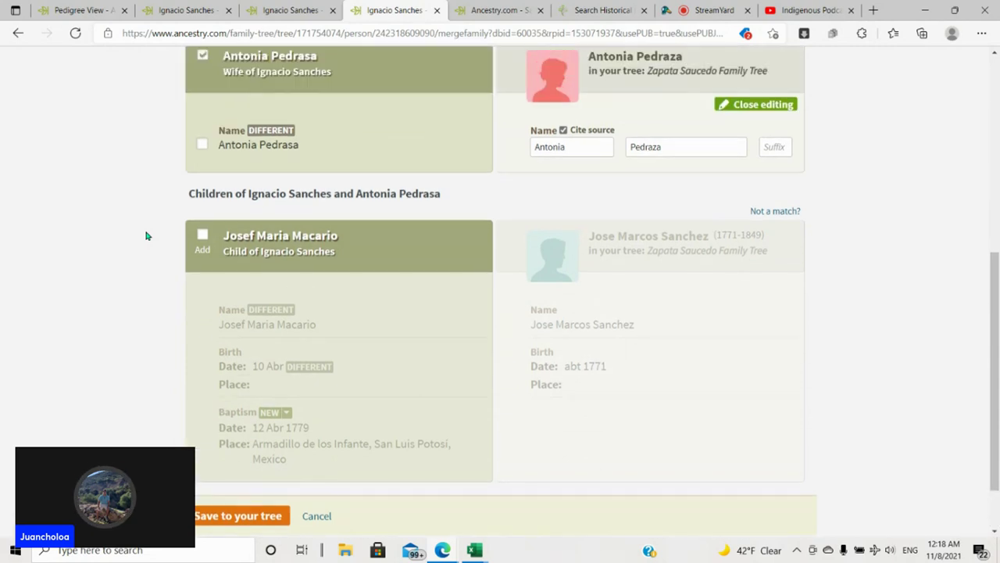
scroll(290, 257, "down", 1)
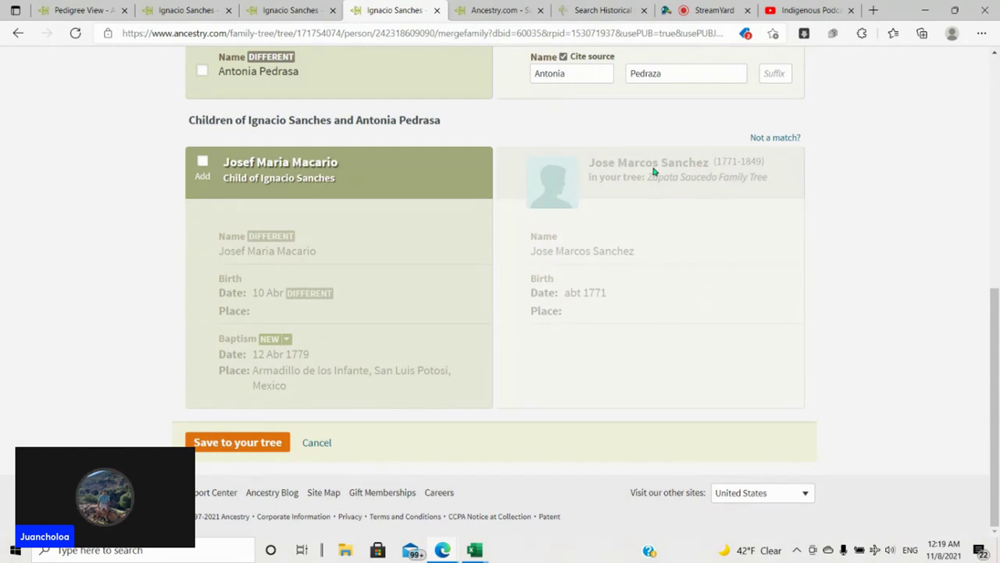
left_click(758, 139)
left_click(519, 235)
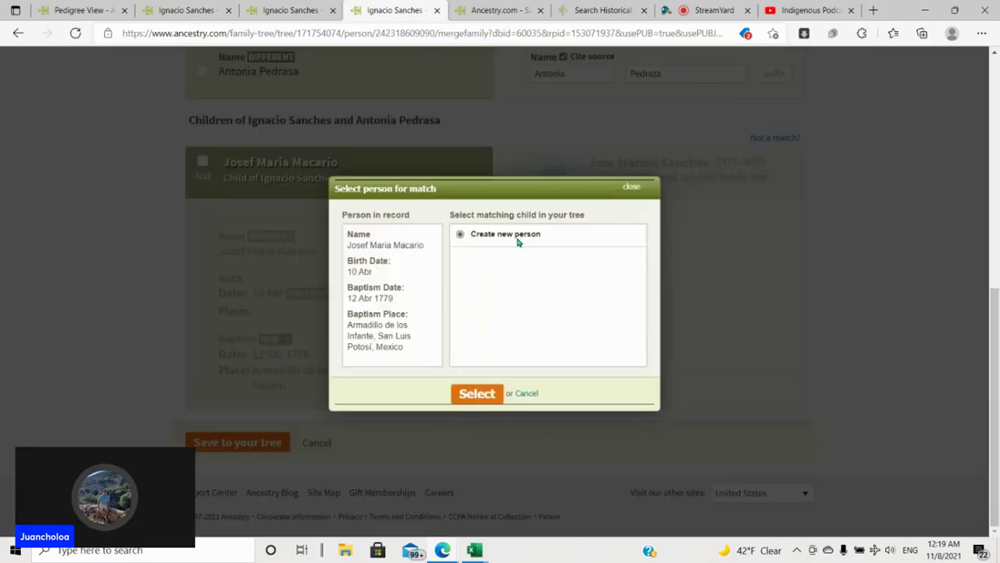
left_click(484, 391)
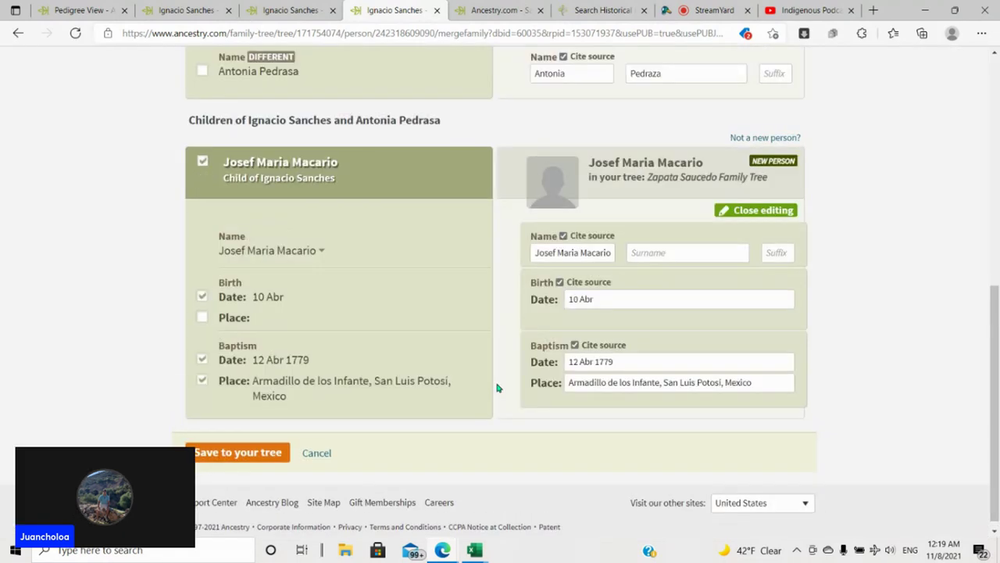
left_click(273, 453)
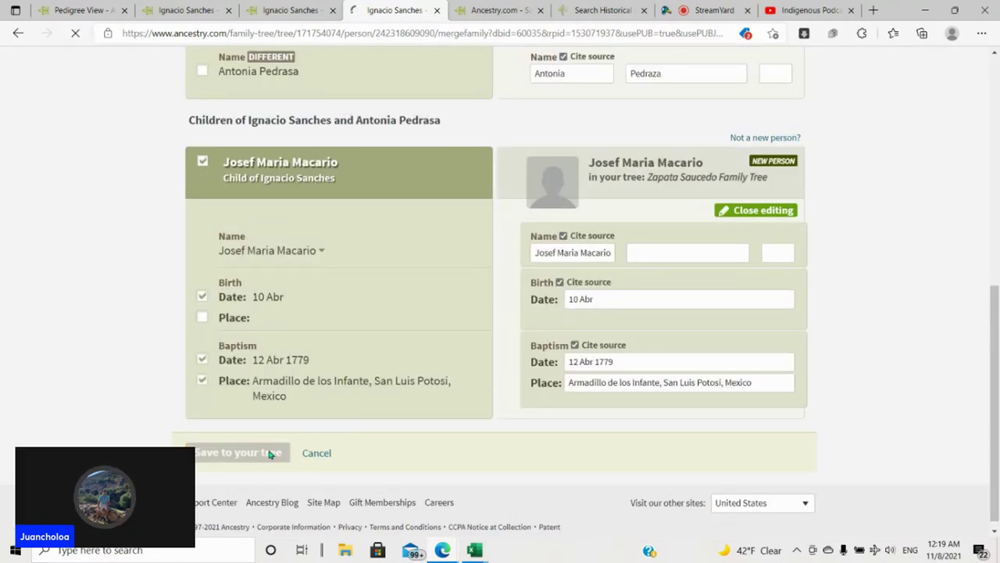
- Review the sources on the updated 7th great-grandfather's profile, close the finished tabs and return to the search results
scroll(430, 403, "down", 1)
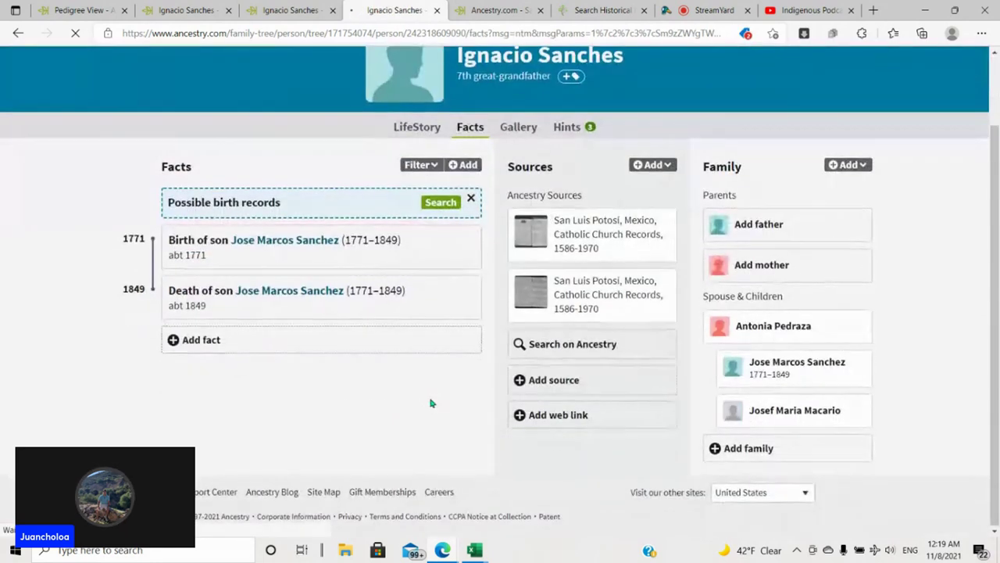
mouse_move(594, 208)
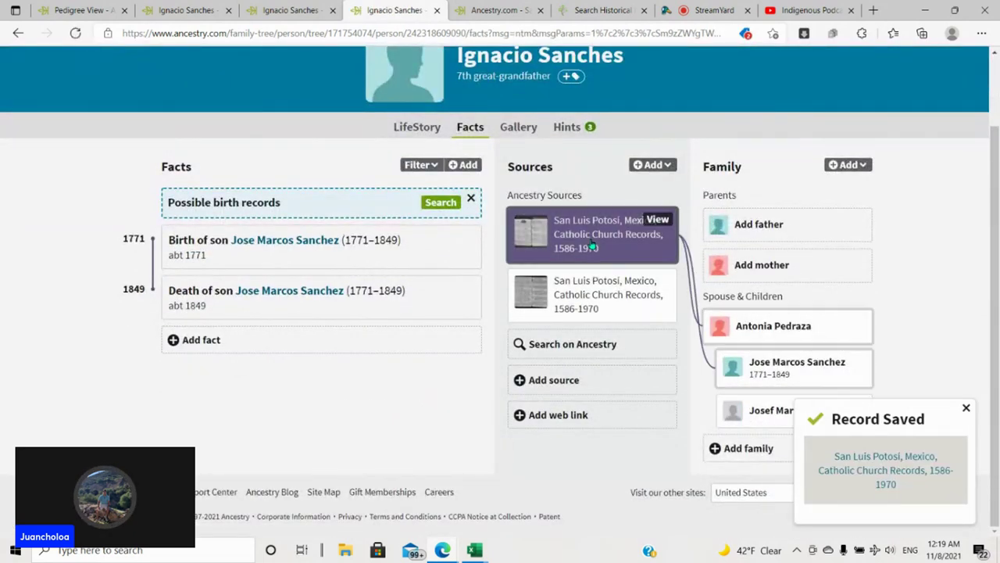
scroll(560, 232, "up", 1)
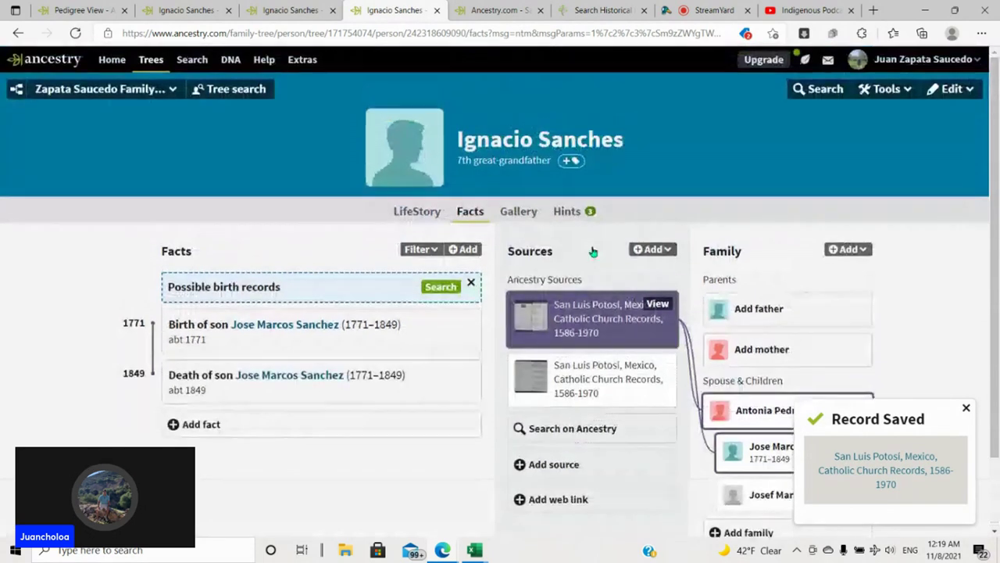
left_click(512, 9)
left_click(540, 10)
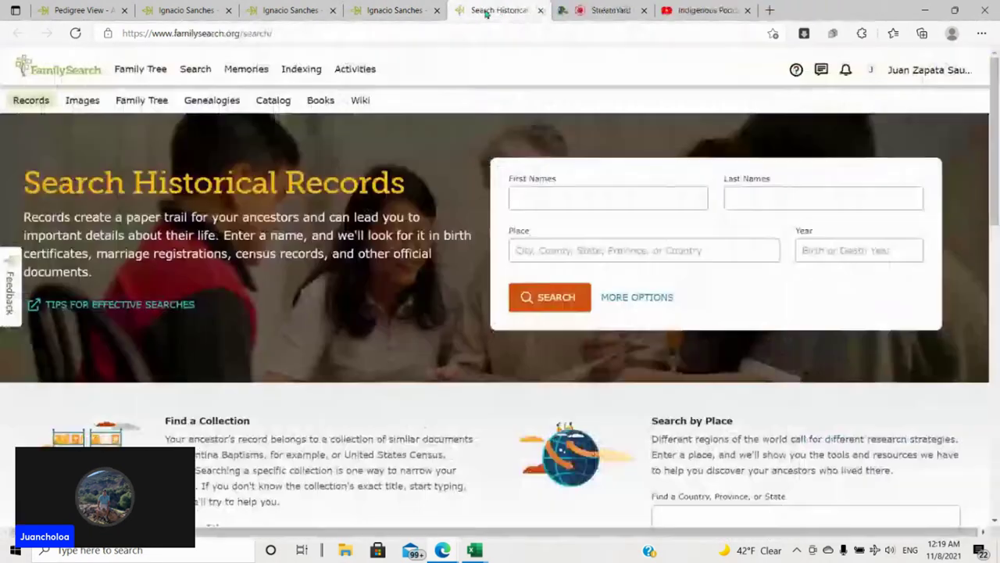
left_click(436, 10)
left_click(321, 10)
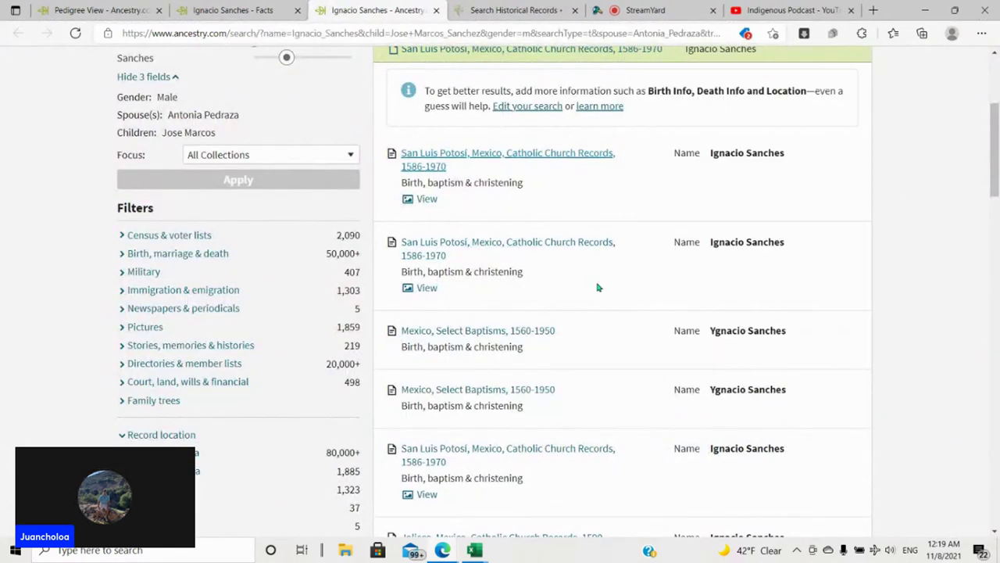
- Open the San Luis Potosí Catholic Church Records result listed below the two Mexico, Select Baptisms results in a new tab
scroll(615, 299, "down", 2)
mouse_move(592, 228)
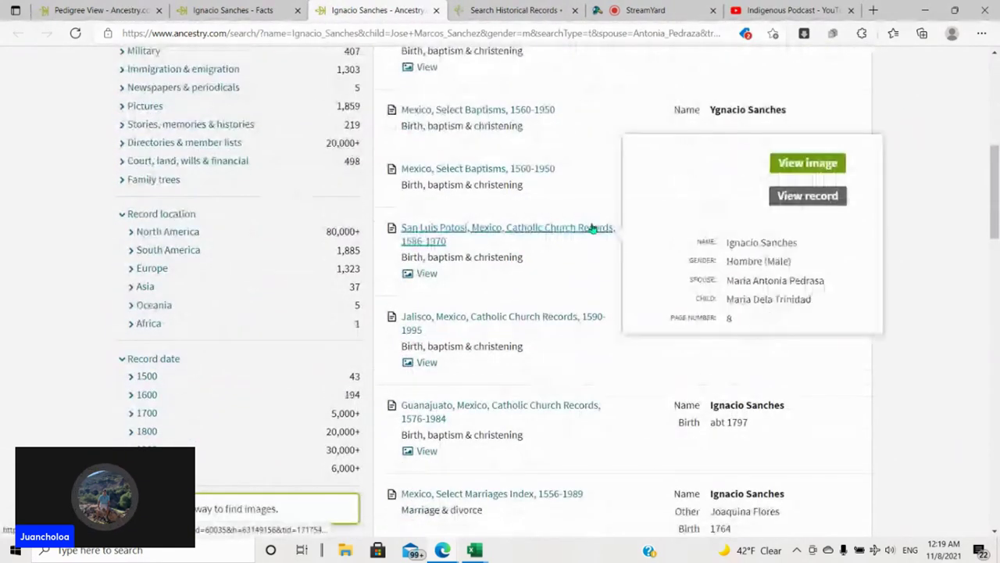
right_click(592, 227)
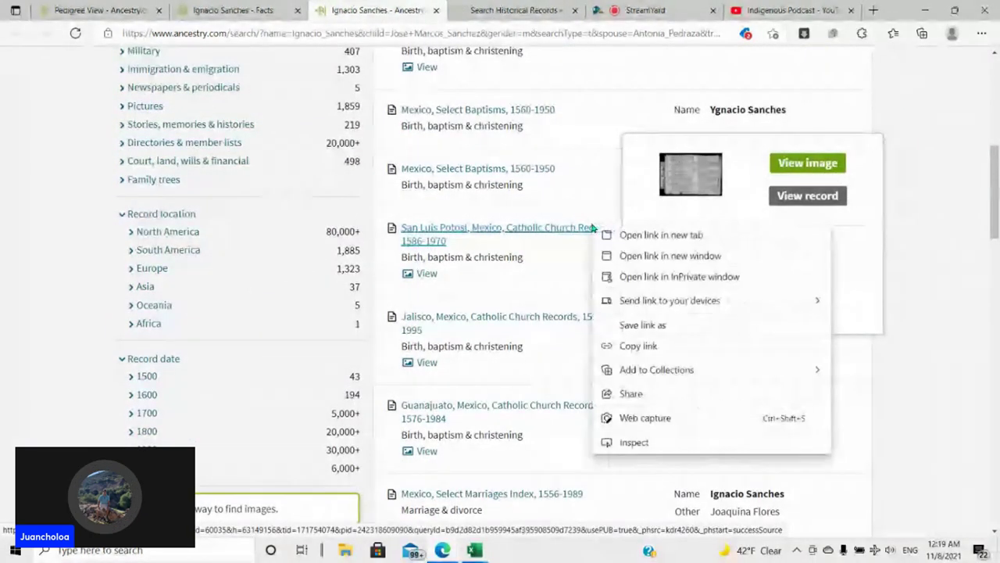
left_click(625, 233)
scroll(615, 247, "down", 1)
scroll(618, 246, "up", 4)
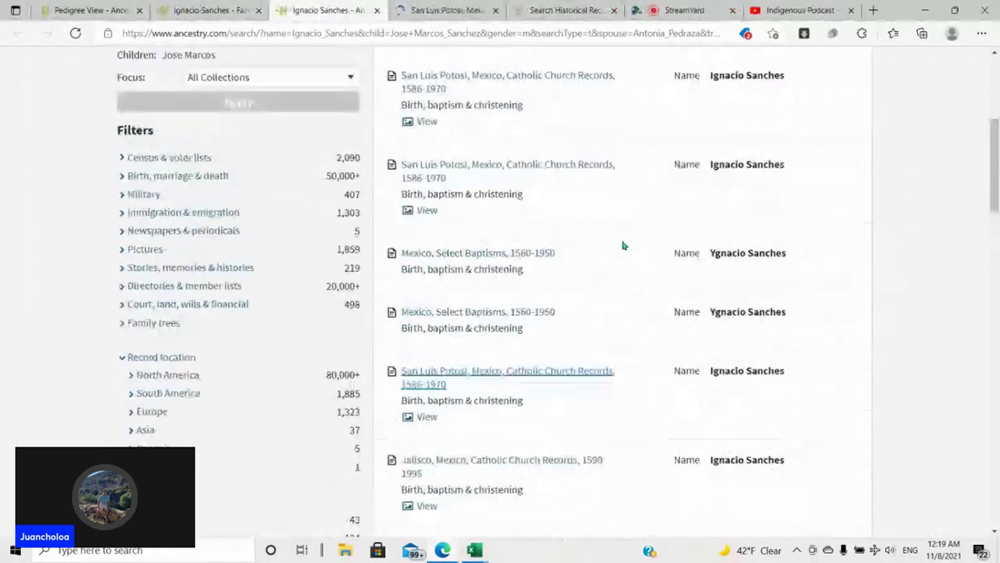
- View the linked child's record from that San Luis Potosí result and close its tab
left_click(446, 9)
left_click(492, 378)
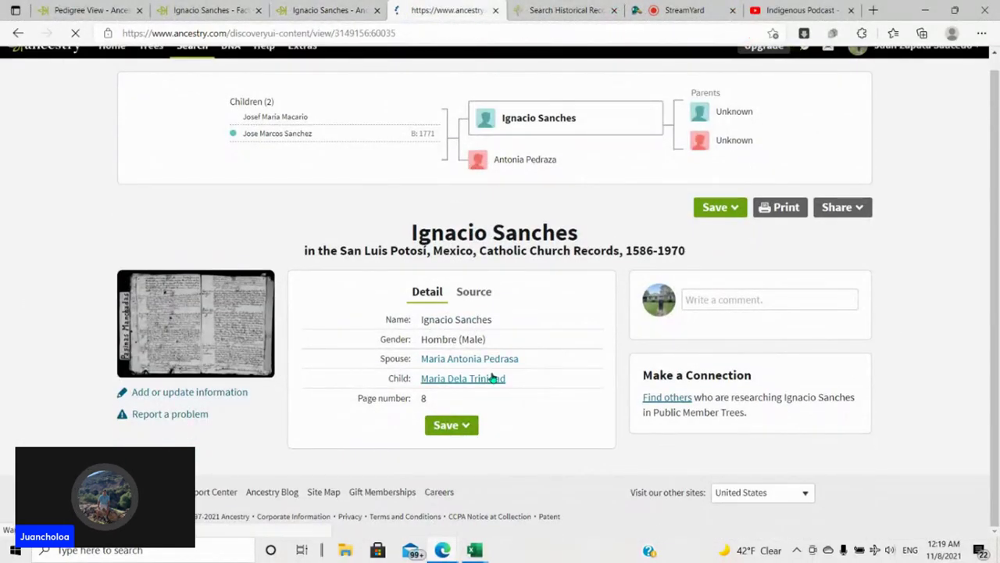
scroll(543, 289, "down", 1)
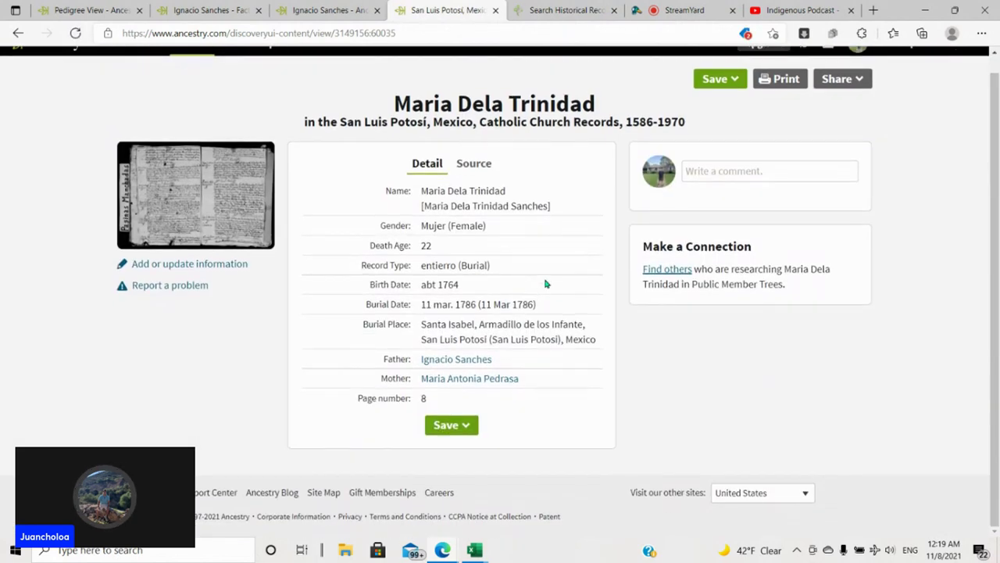
left_click(495, 10)
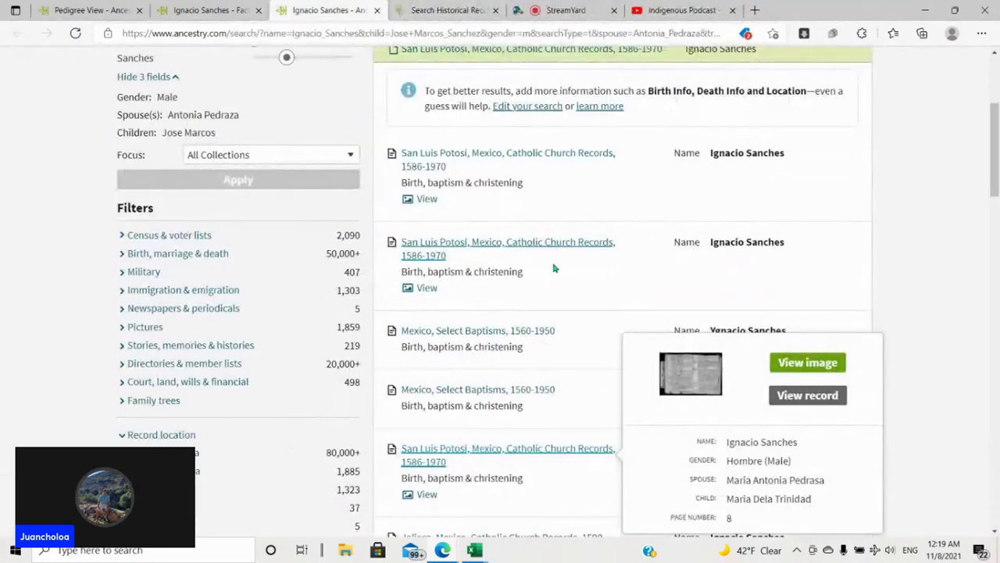
- Open both Mexico, Select Baptisms, 1560-1950 results in new tabs and switch to the opened records
right_click(508, 391)
left_click(576, 167)
right_click(514, 329)
left_click(579, 107)
mouse_move(511, 338)
scroll(588, 302, "up", 2)
key("ctrl+Tab")
- Review the linked child's baptism record from each Mexico, Select Baptisms result, including dates, place and film number, and close both tabs
left_click(489, 364)
left_click_drag(469, 258, 505, 298)
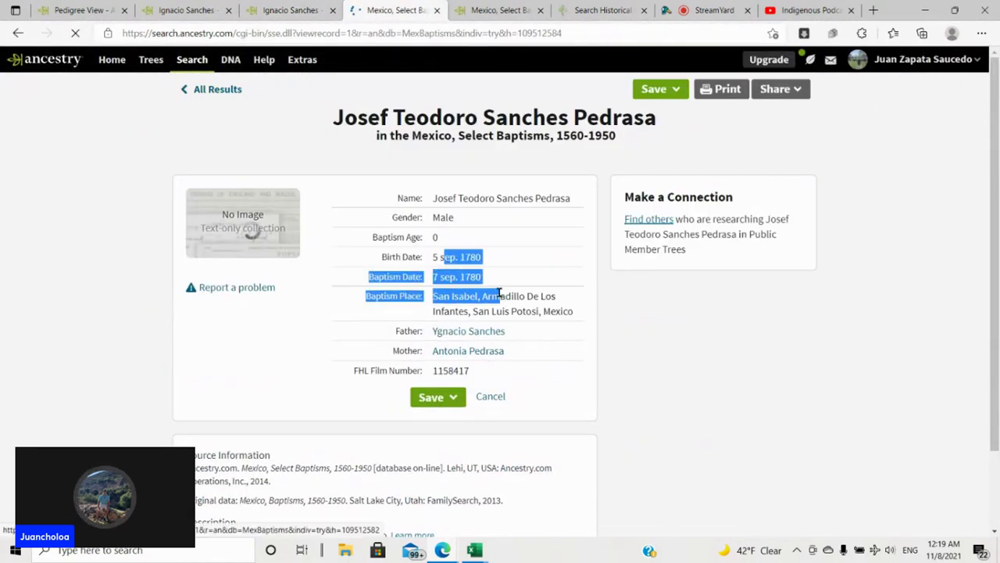
left_click(476, 370)
double_click(451, 370)
left_click(492, 252)
left_click(437, 10)
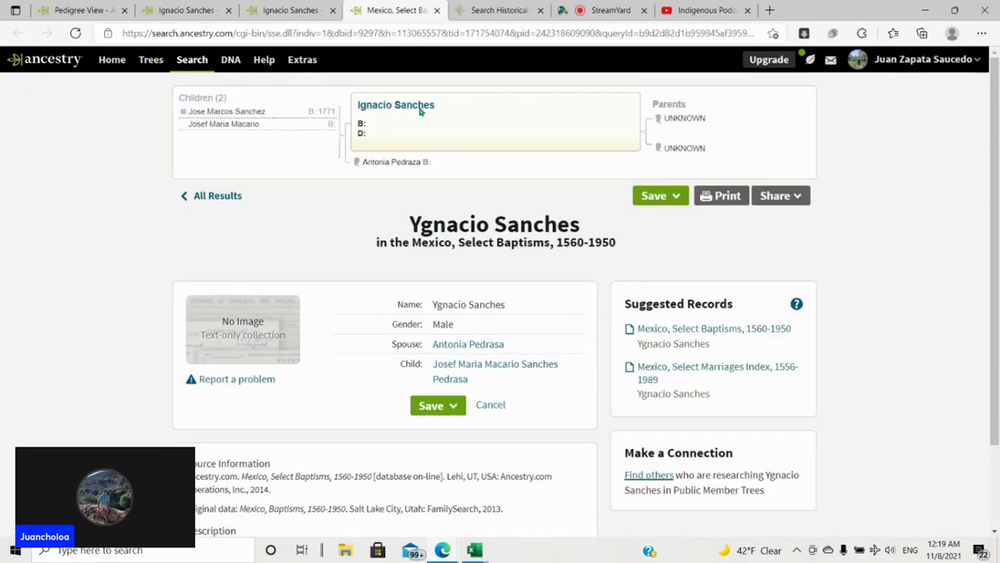
left_click(472, 372)
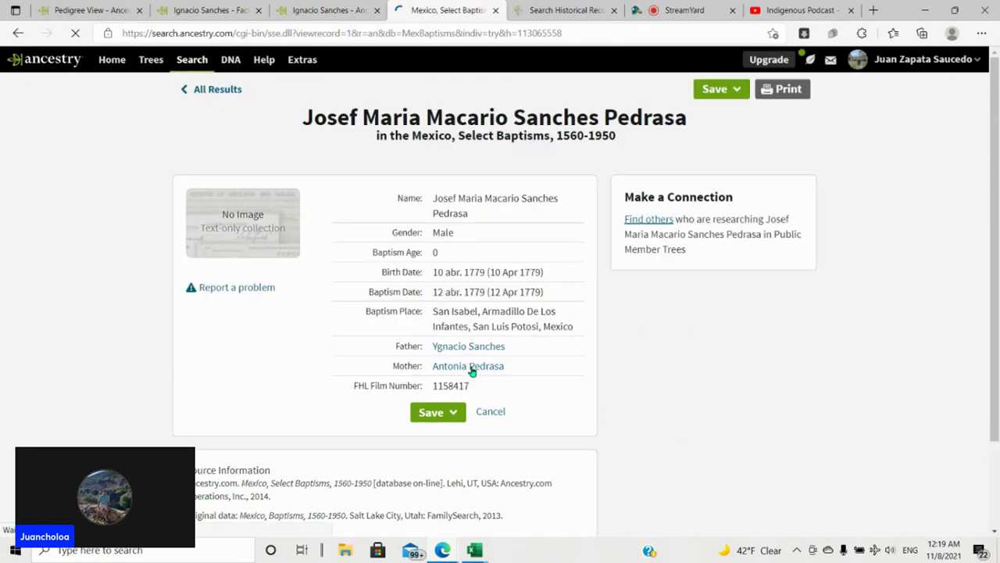
left_click(496, 11)
- Compare the previewed spouses, children and page numbers of the San Luis Potosí Catholic Church Records results in the list
mouse_move(515, 315)
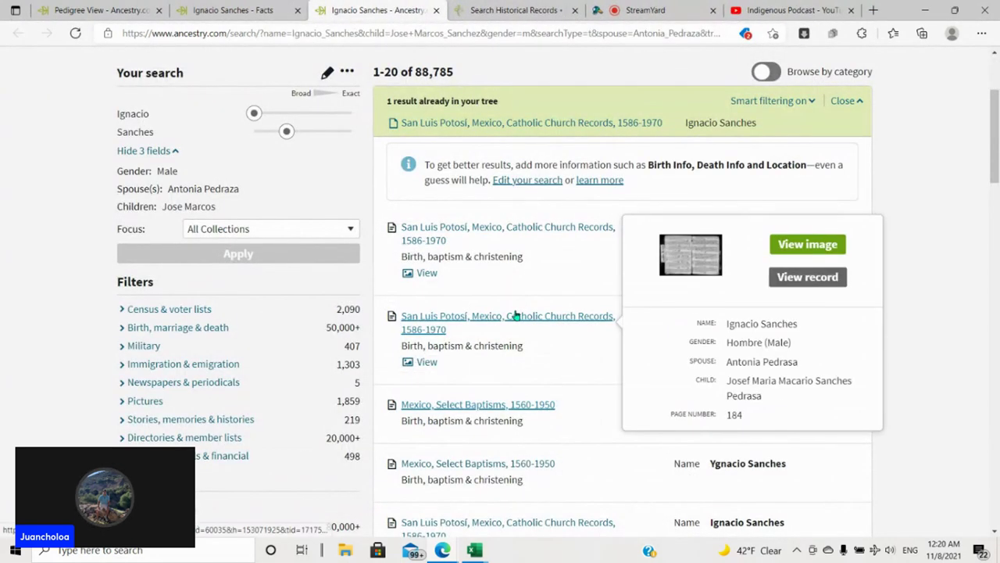
scroll(515, 316, "down", 3)
scroll(645, 302, "down", 1)
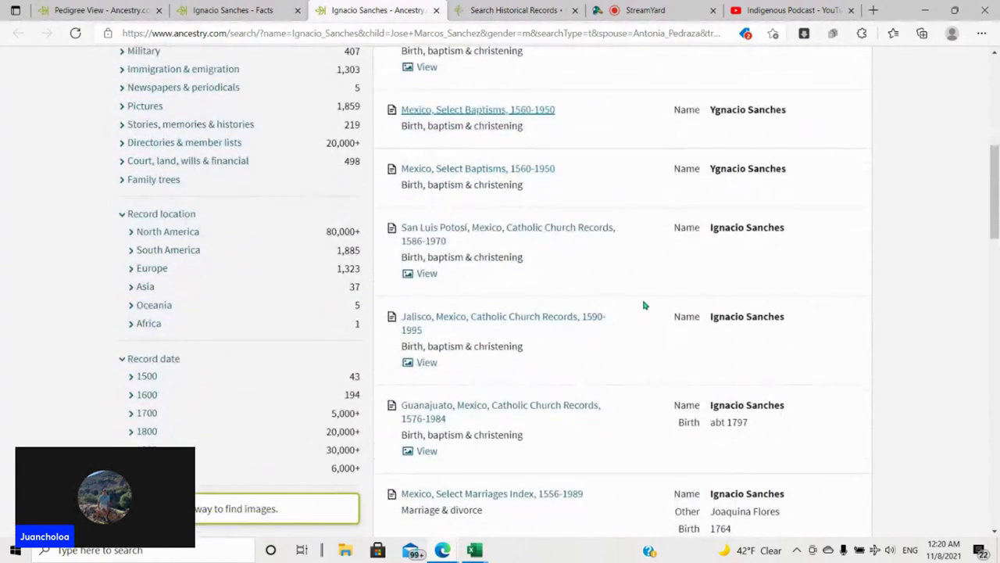
scroll(617, 152, "up", 2)
mouse_move(571, 239)
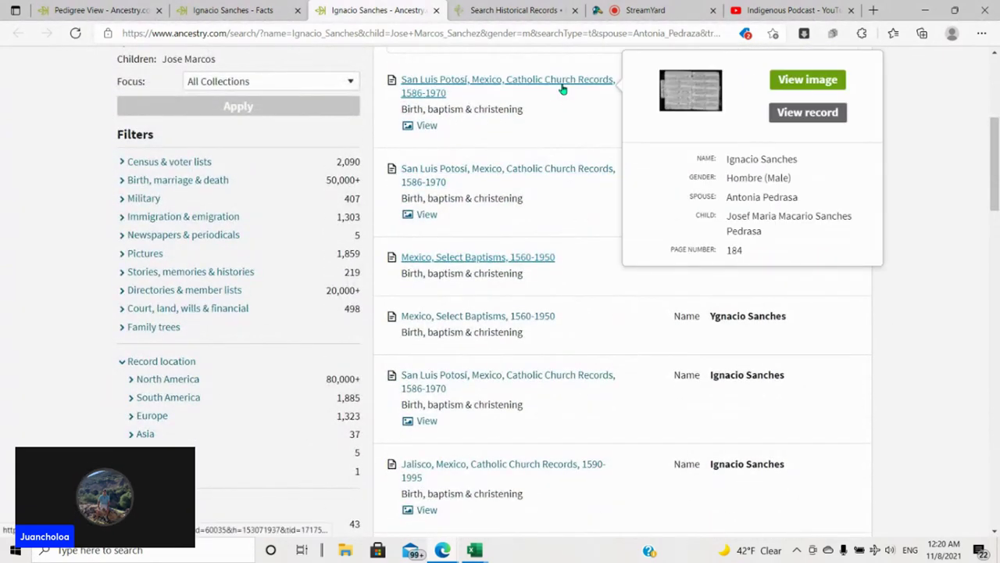
mouse_move(529, 376)
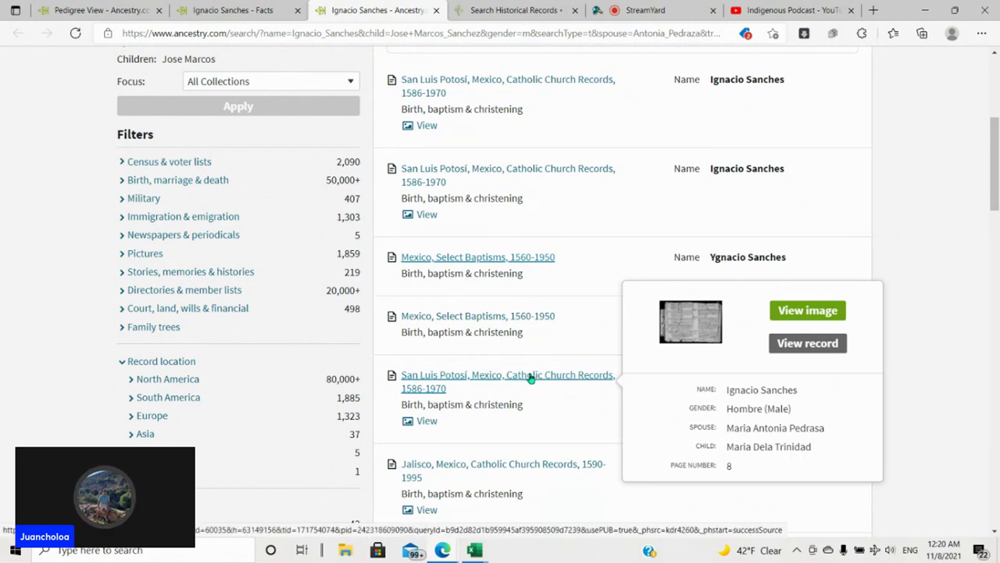
scroll(525, 387, "down", 1)
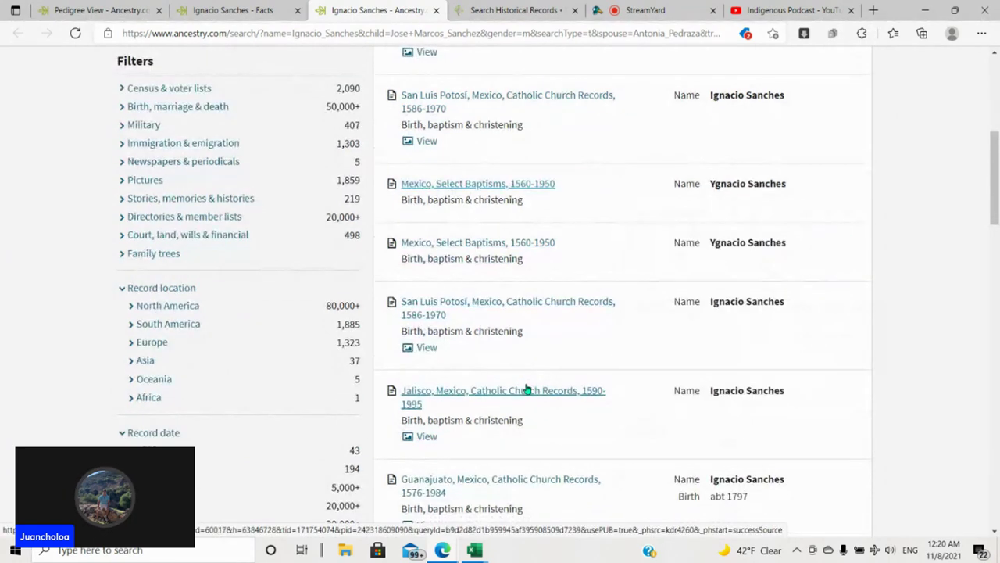
- Narrow the search results to records located in North America, Mexico, San Luis Potosí
scroll(471, 238, "down", 3)
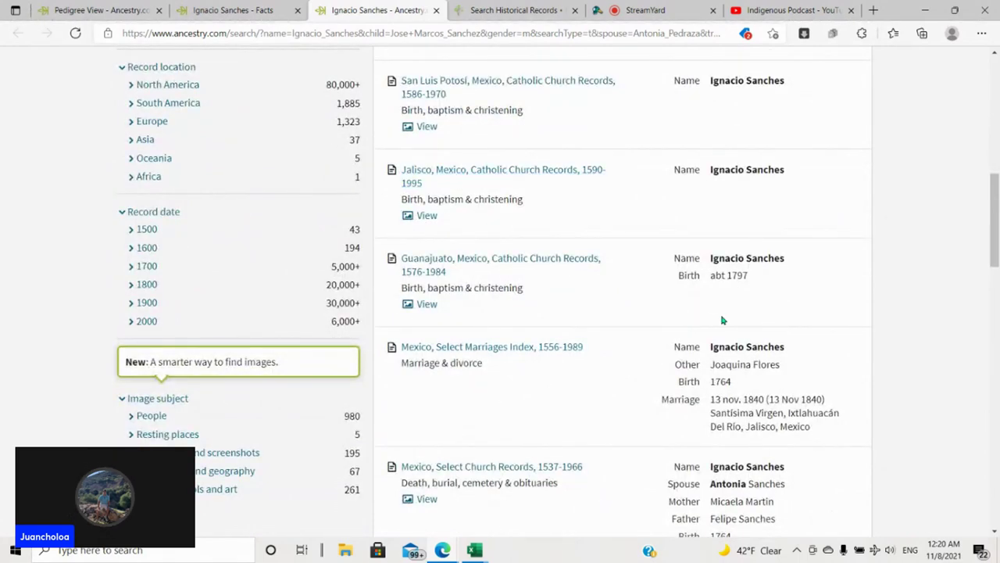
scroll(721, 319, "up", 5)
scroll(688, 316, "down", 3)
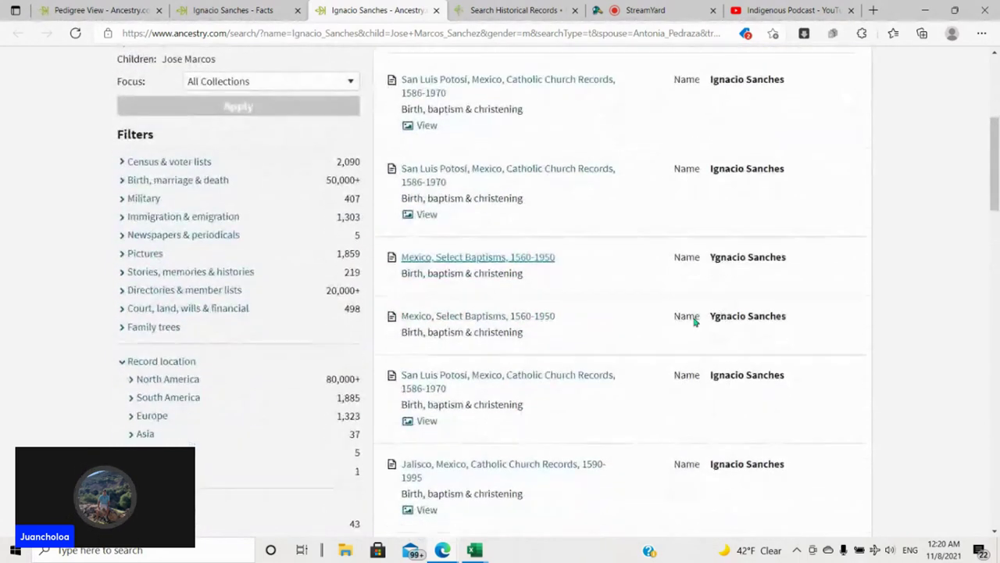
scroll(87, 293, "down", 1)
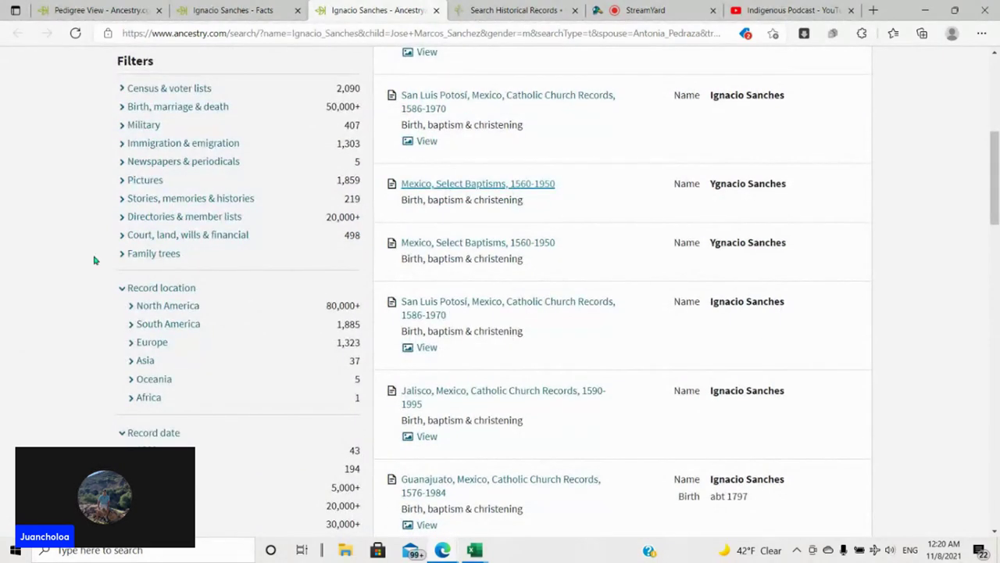
scroll(451, 201, "up", 2)
scroll(234, 250, "down", 4)
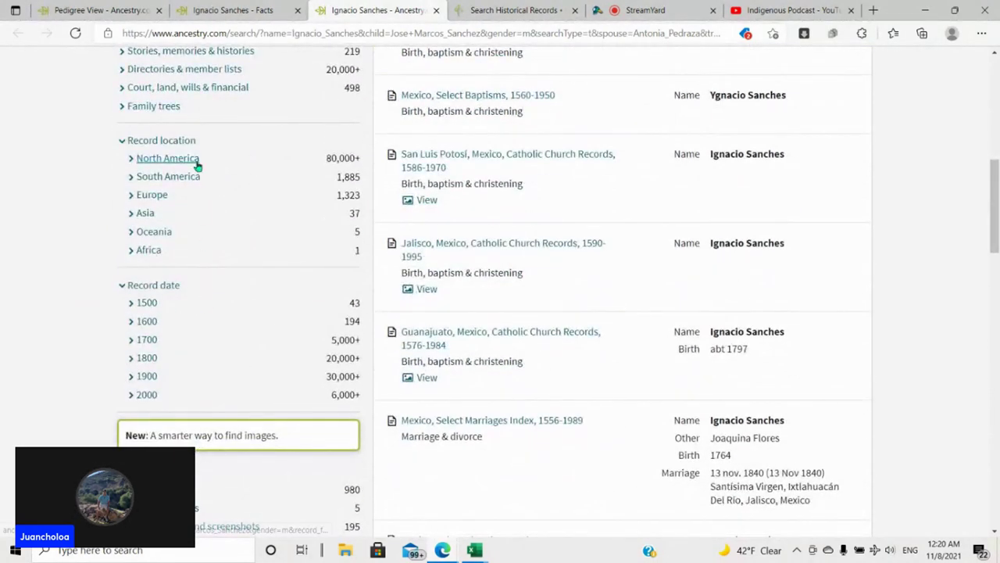
left_click(197, 161)
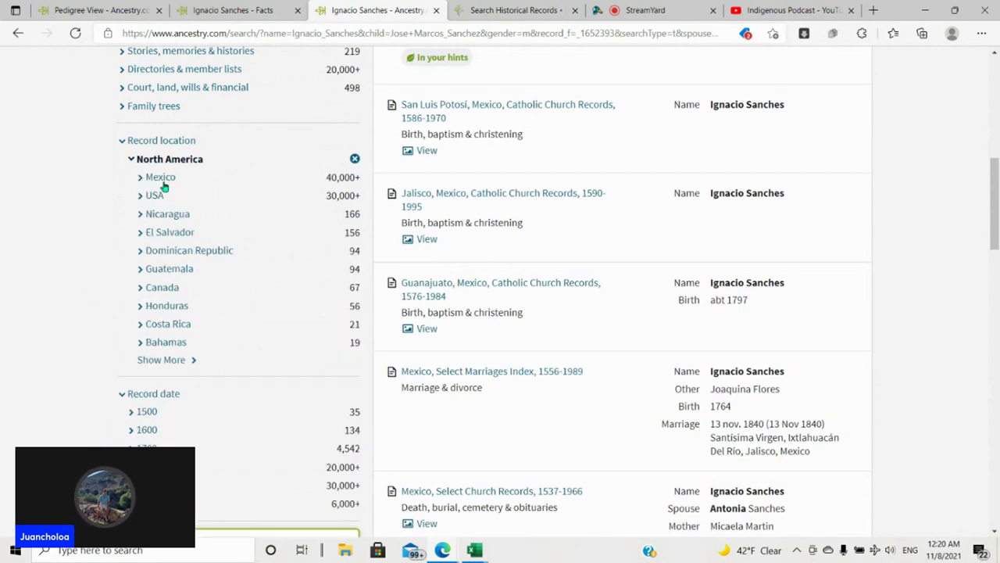
left_click(160, 178)
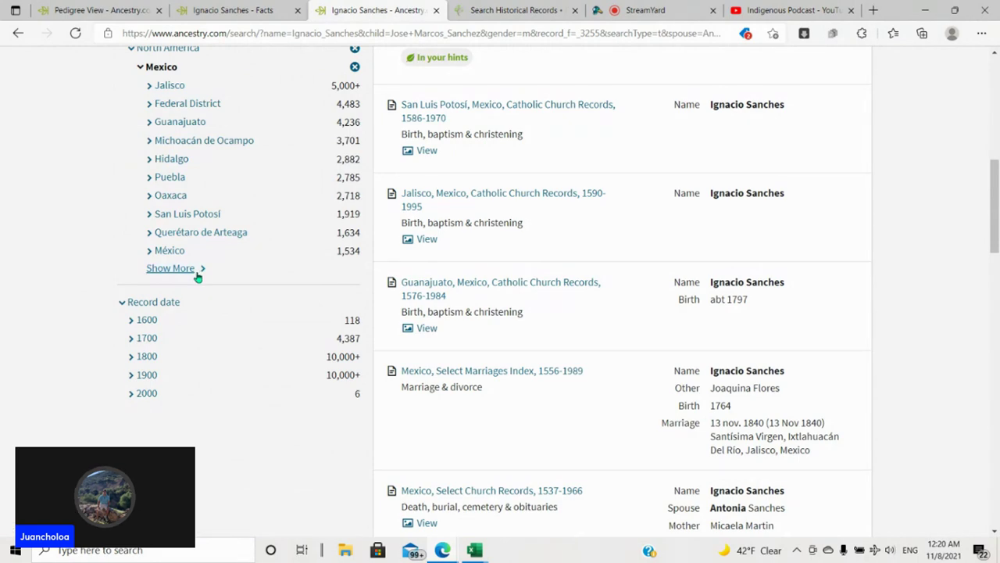
left_click(197, 216)
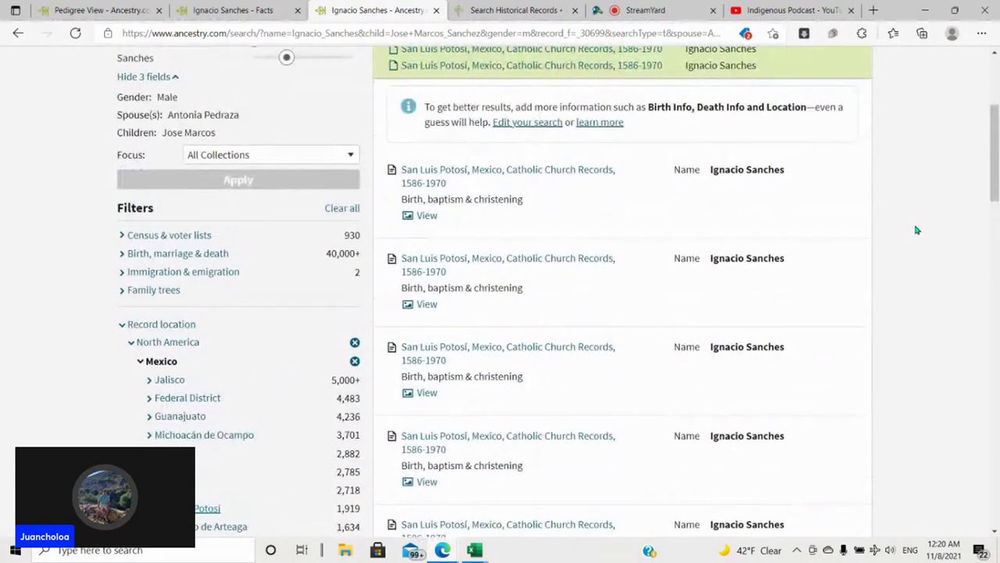
- Preview the first results in the San Luis Potosí filtered list and compare their spouse, child and page number
mouse_move(586, 99)
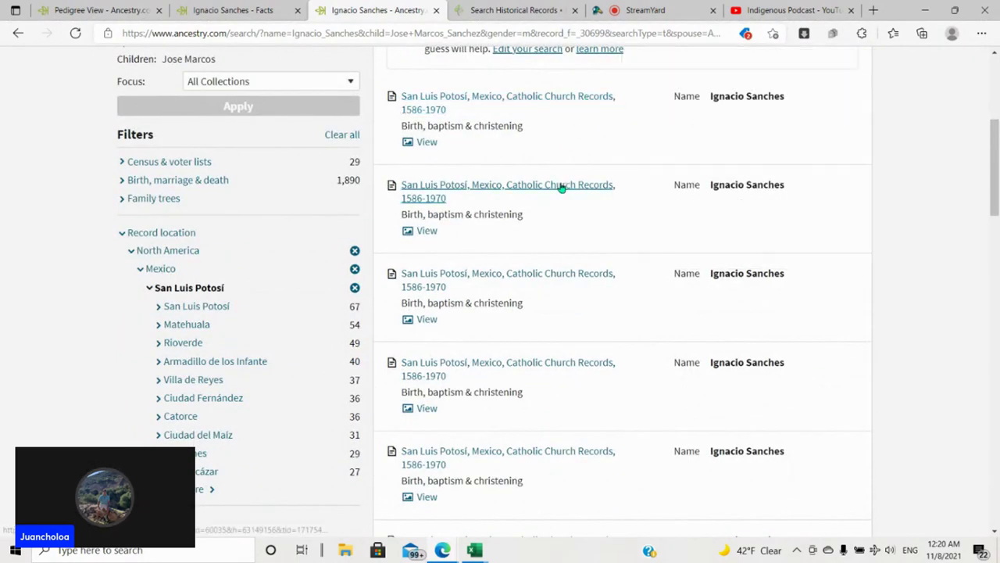
mouse_move(561, 188)
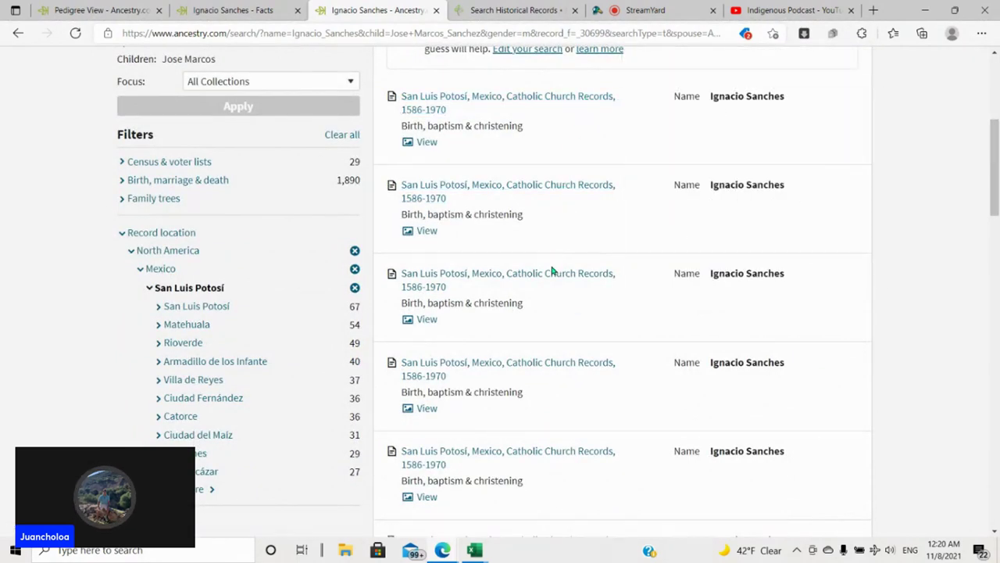
mouse_move(552, 275)
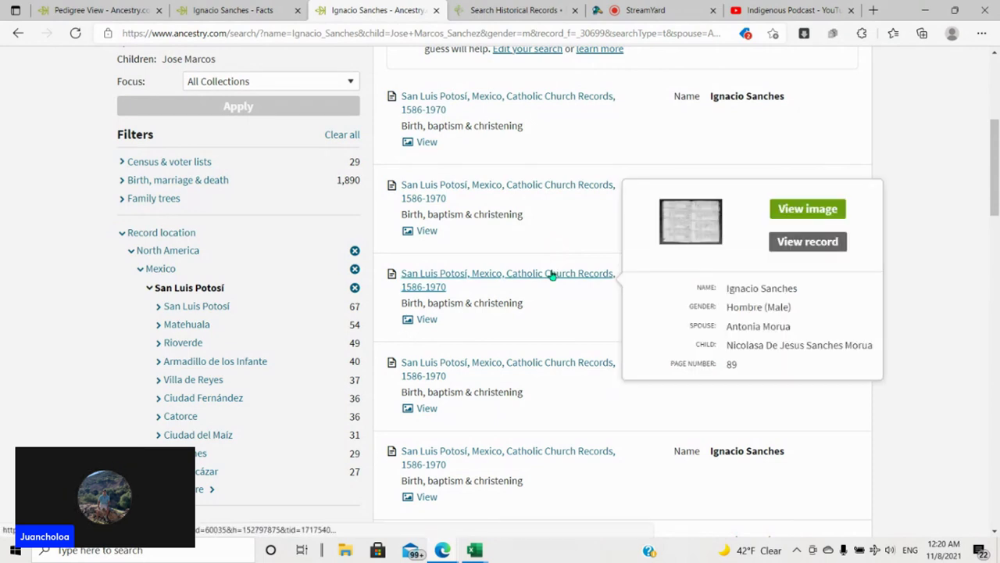
right_click(552, 275)
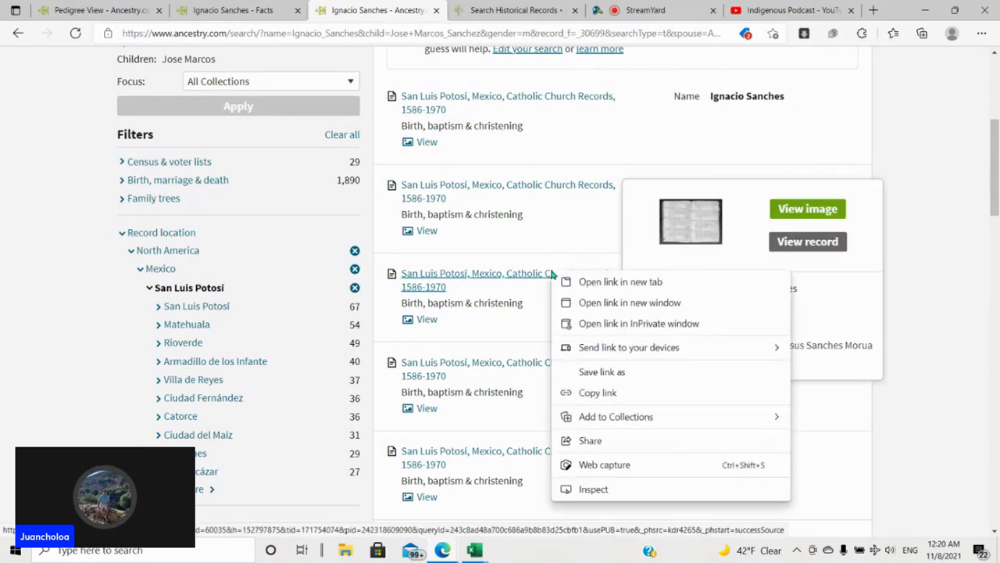
left_click(551, 253)
mouse_move(552, 279)
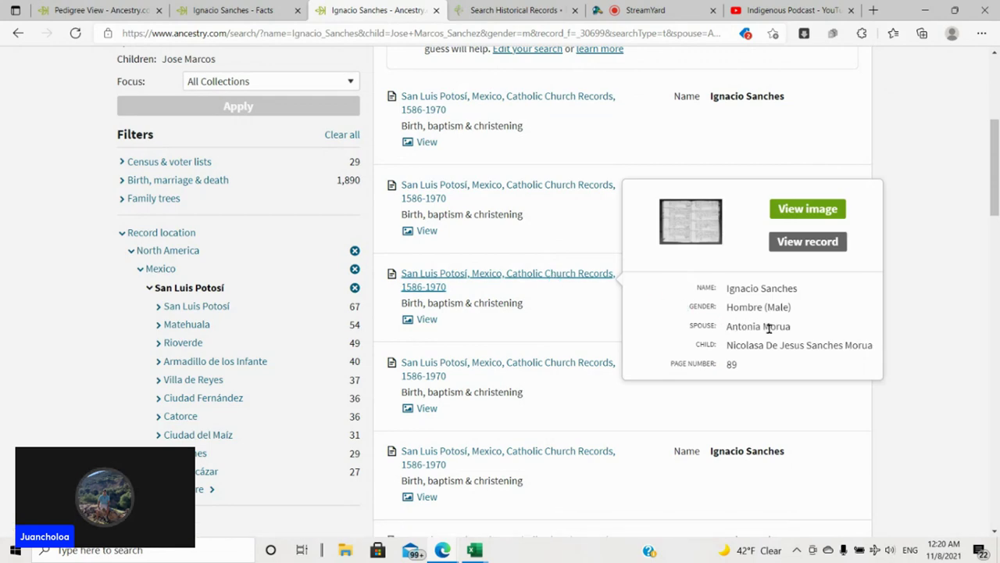
left_click(253, 12)
left_click(356, 9)
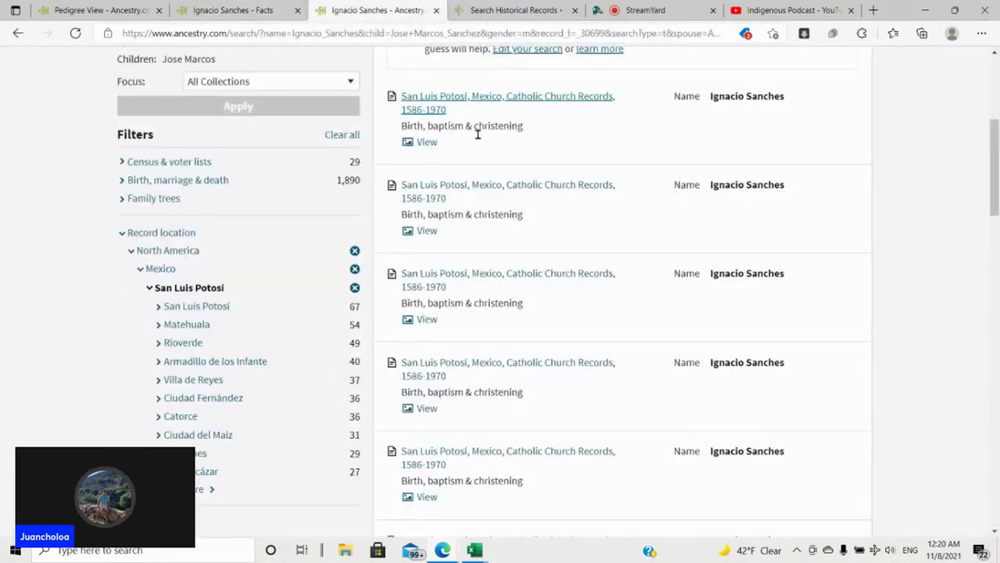
- Open the San Luis Potosí Catholic Church Records result for page number 123 in a new tab and switch to it
mouse_move(515, 274)
scroll(516, 273, "down", 1)
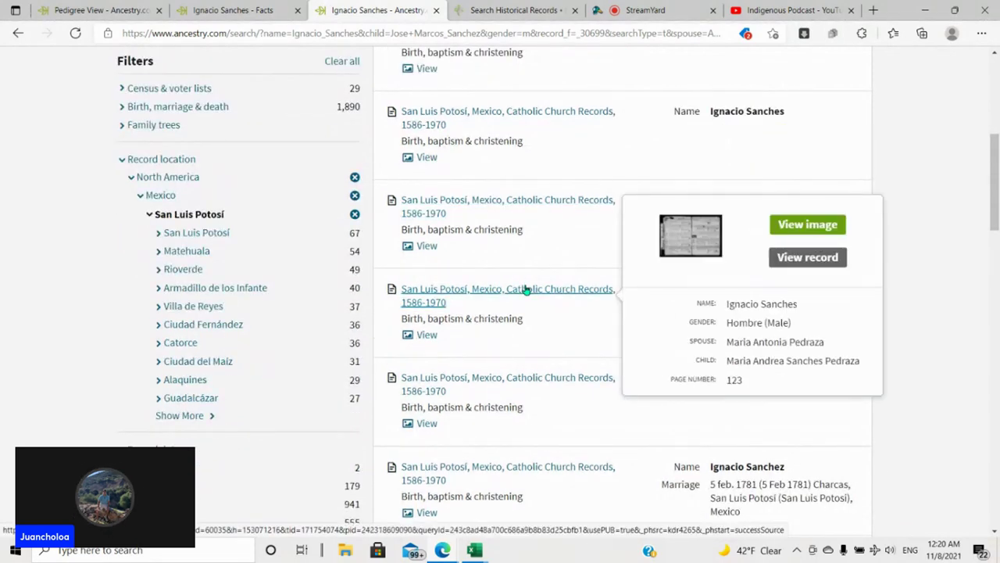
right_click(526, 289)
left_click(560, 302)
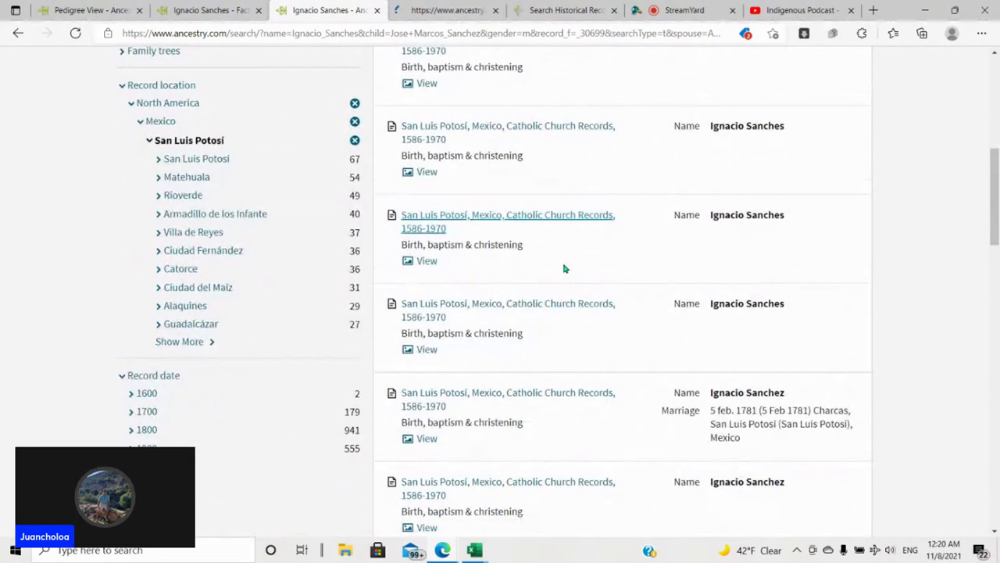
left_click(438, 10)
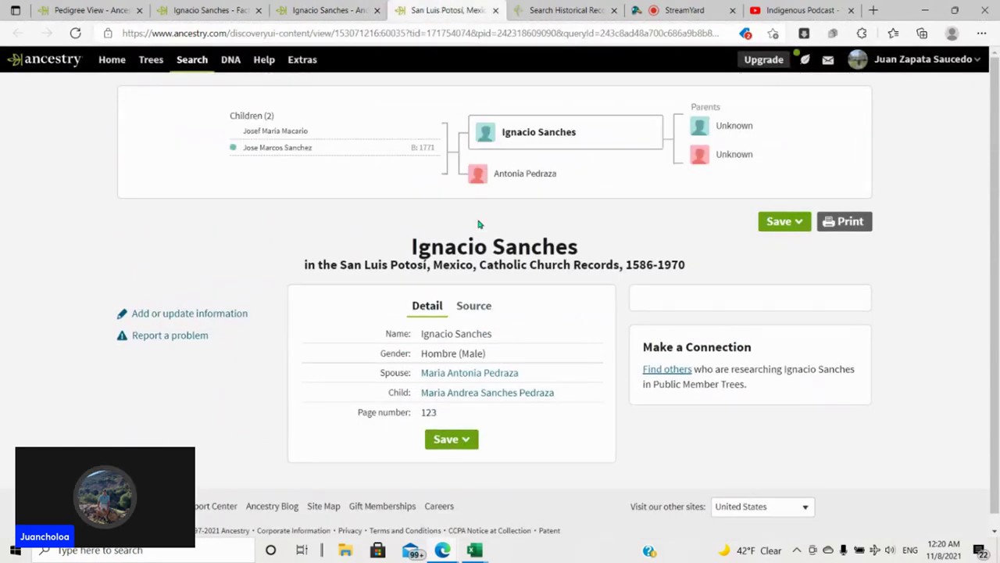
- Open the linked child's baptism record and bring up its original church book image
left_click(516, 393)
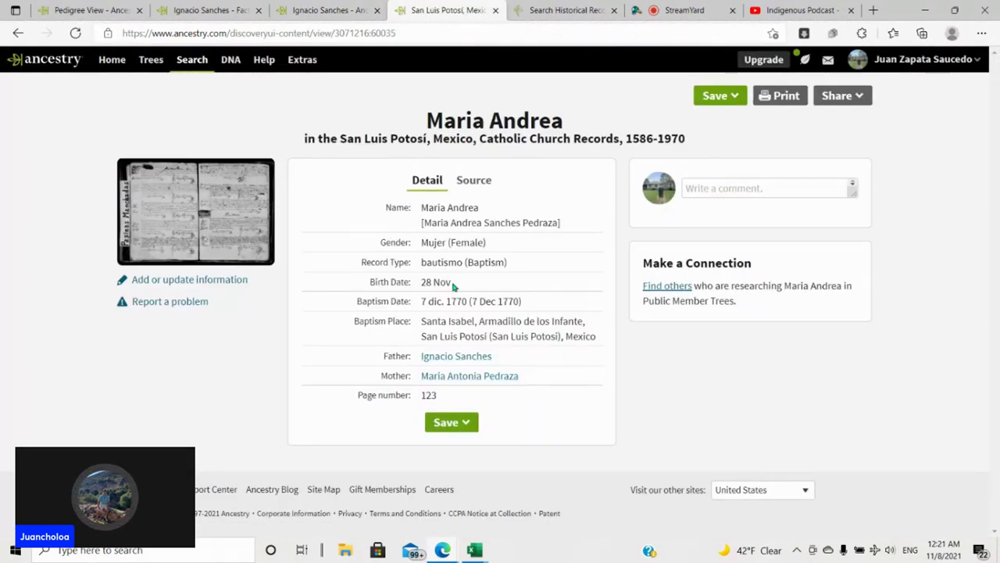
left_click(231, 168)
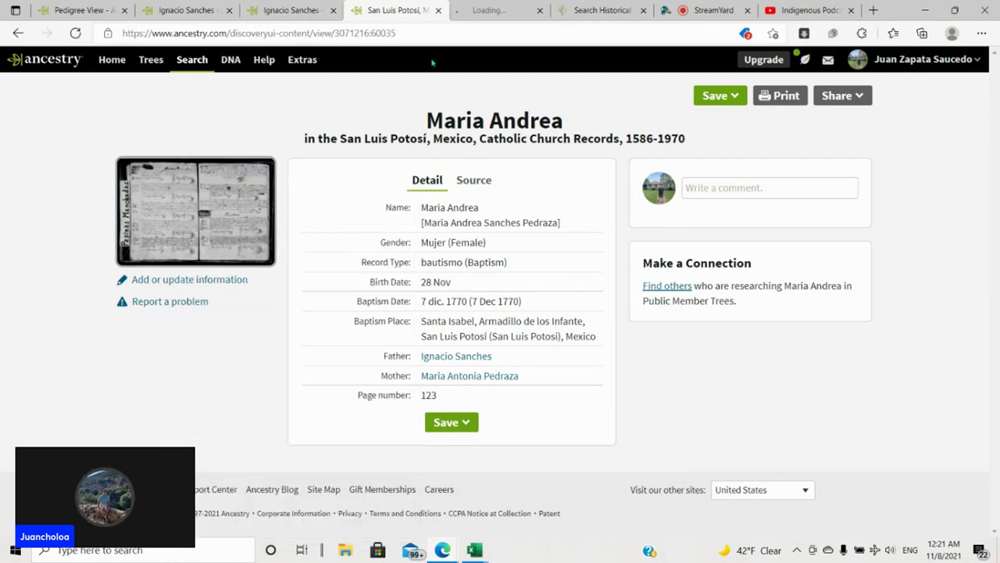
left_click(502, 7)
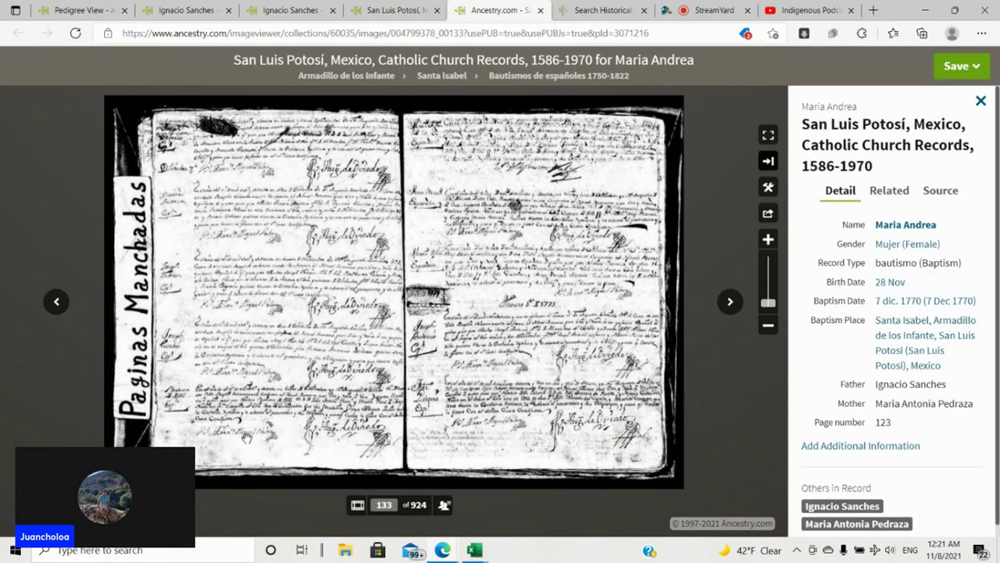
- Enlarge the child's handwritten baptism entry and read its date, parents, birthplace and godparents
left_click_drag(245, 438, 296, 397)
scroll(461, 289, "up", 5)
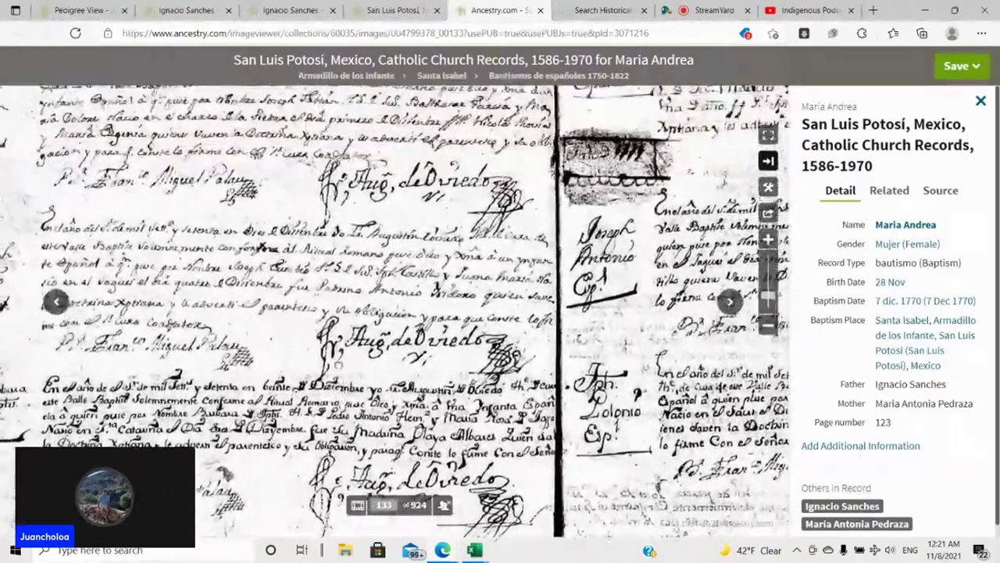
left_click_drag(461, 289, 623, 487)
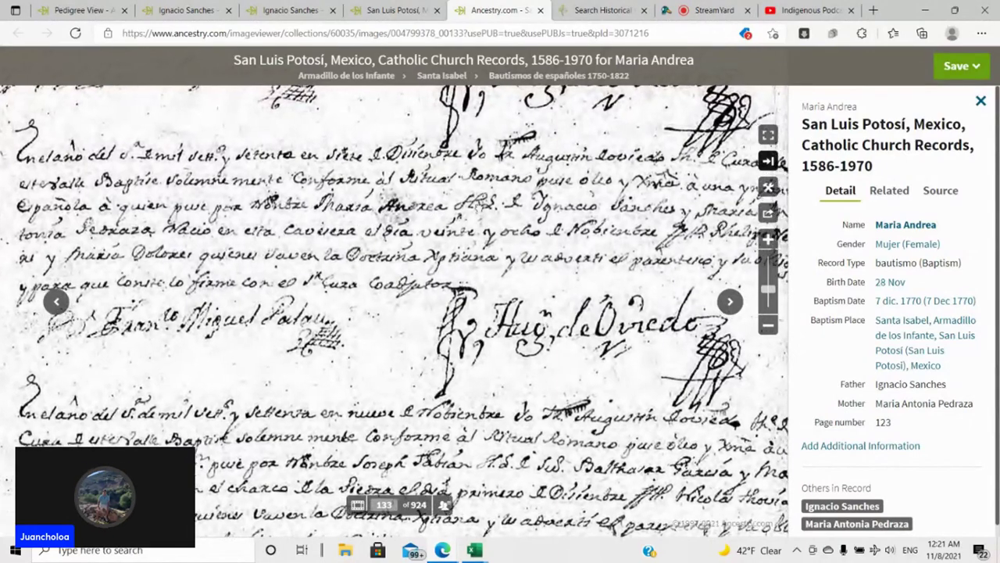
left_click_drag(289, 238, 243, 233)
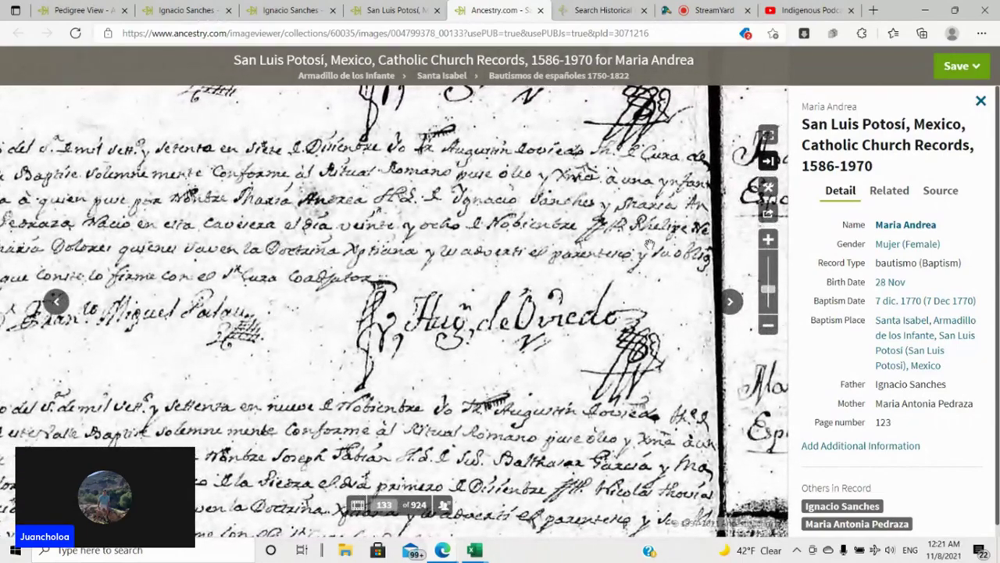
left_click_drag(650, 244, 504, 248)
scroll(416, 262, "up", 1)
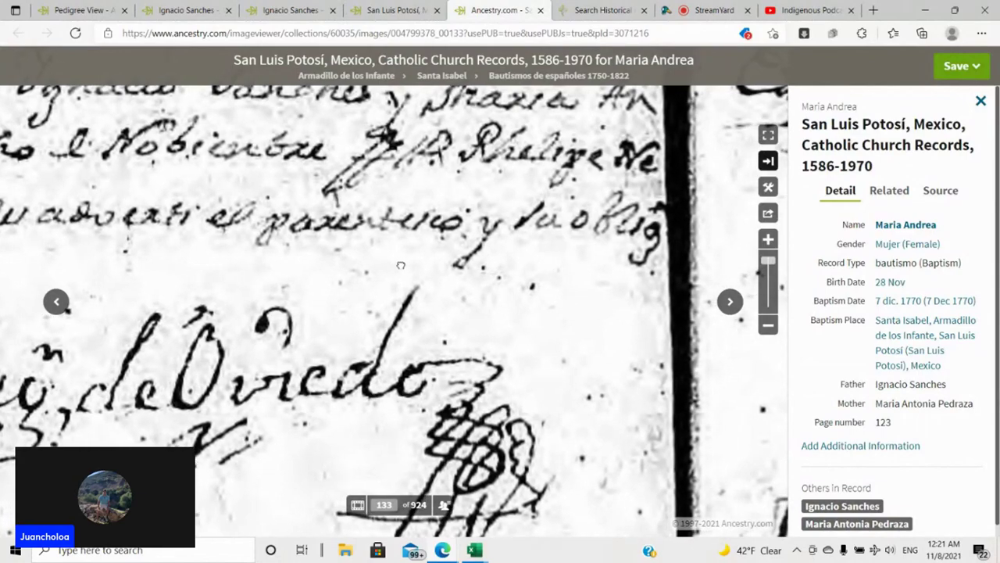
scroll(625, 297, "down", 2)
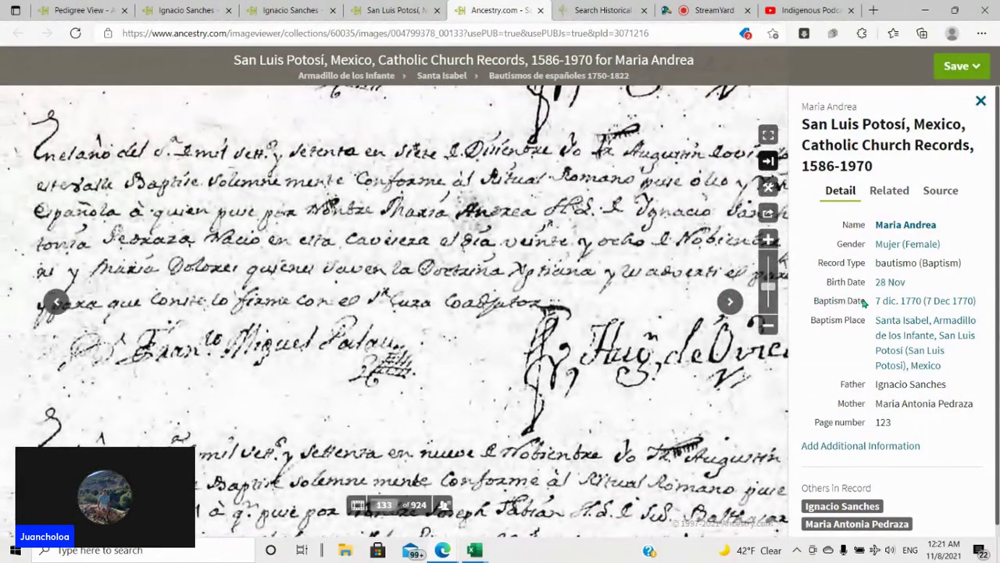
left_click_drag(745, 300, 709, 354)
scroll(383, 297, "down", 1)
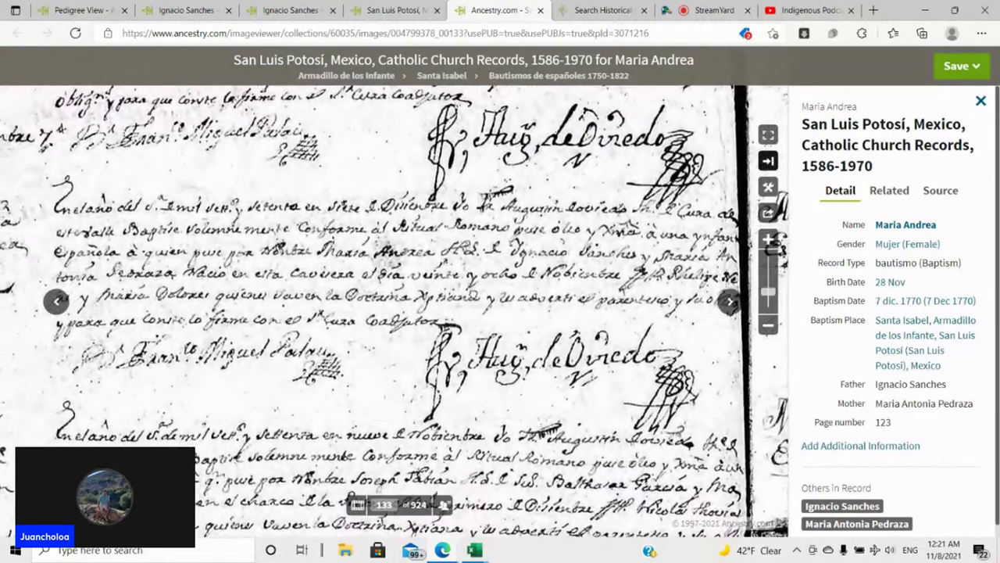
- Examine the margin notes beside the child's baptism entry and compare it with the entry above
left_click_drag(383, 297, 498, 402)
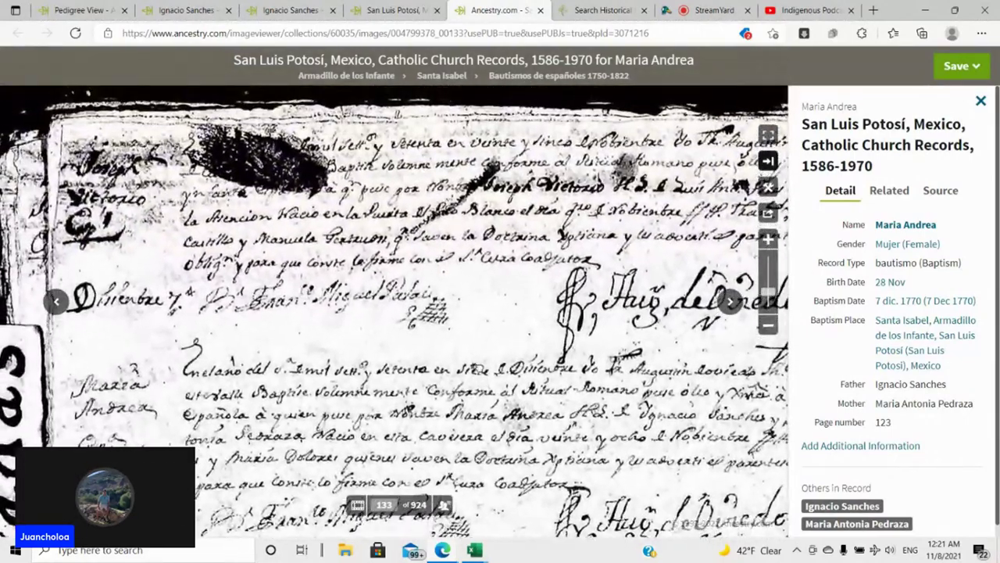
left_click_drag(457, 316, 458, 351)
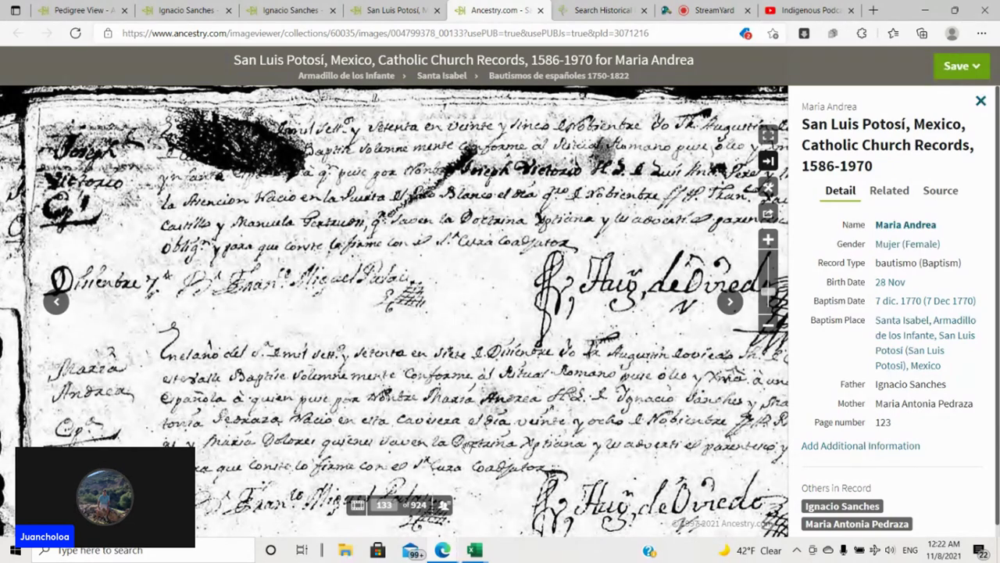
left_click_drag(431, 406, 424, 363)
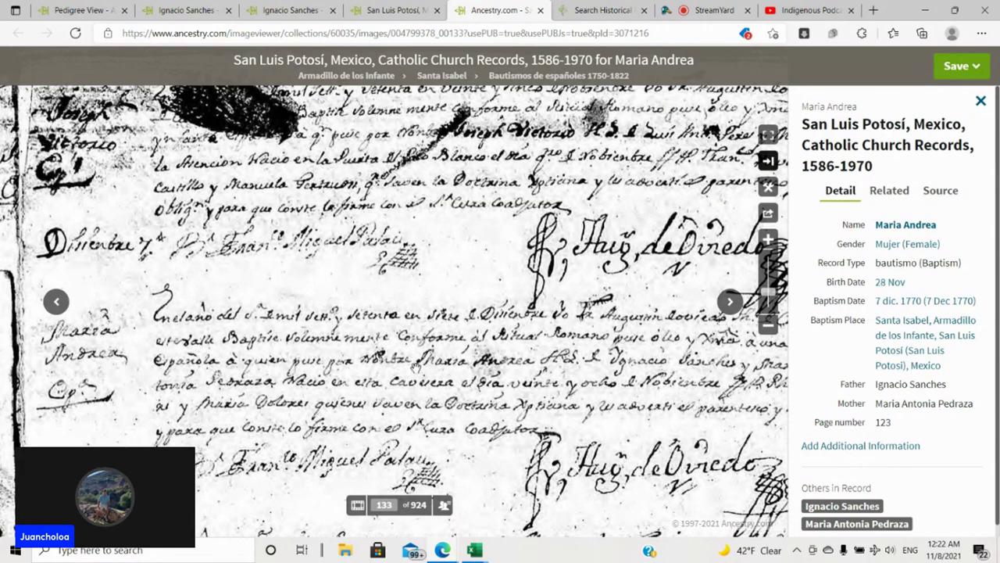
left_click_drag(382, 382, 354, 280)
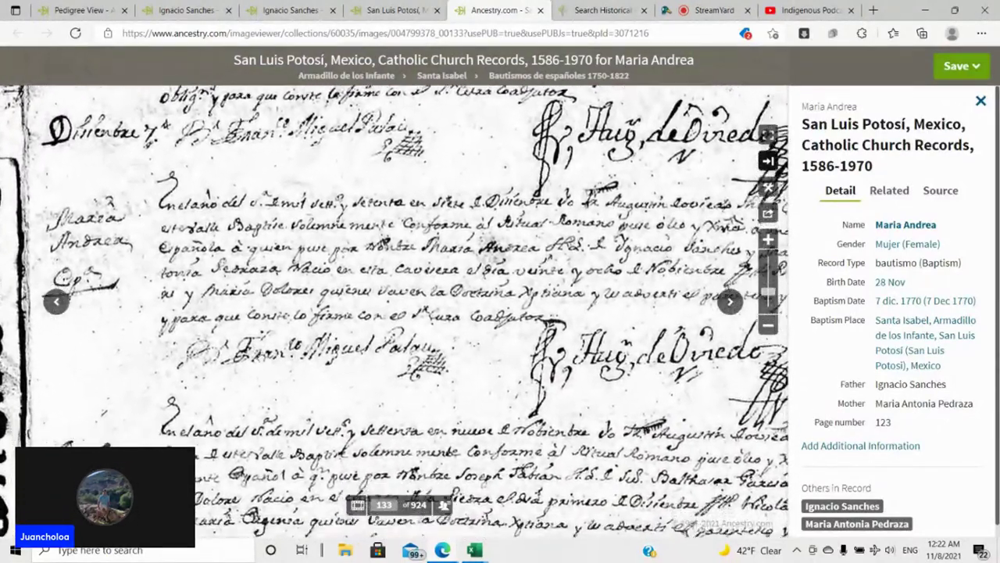
left_click_drag(263, 367, 261, 354)
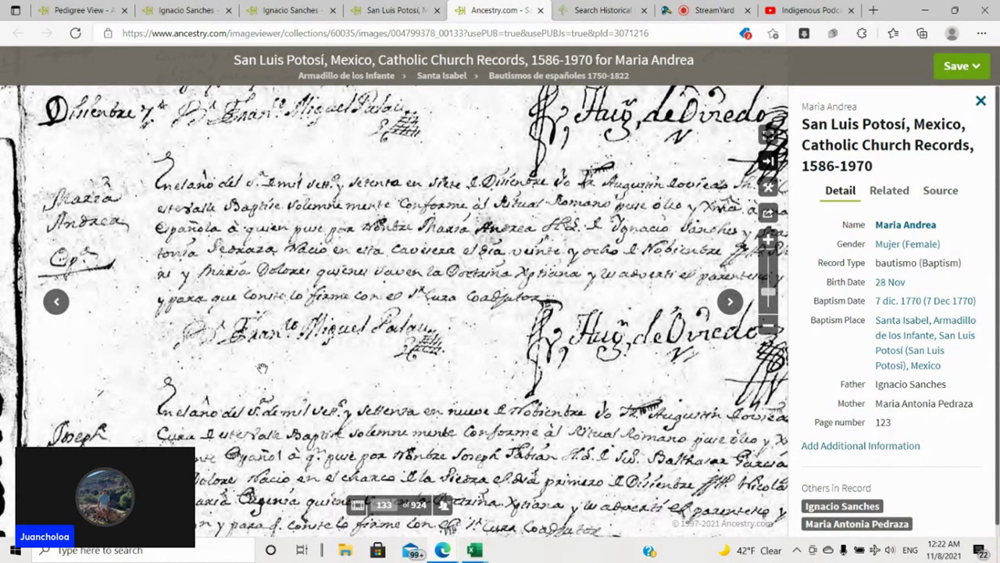
- Read the remaining baptism entries down to the foot of the same church book page
left_click_drag(283, 509, 299, 385)
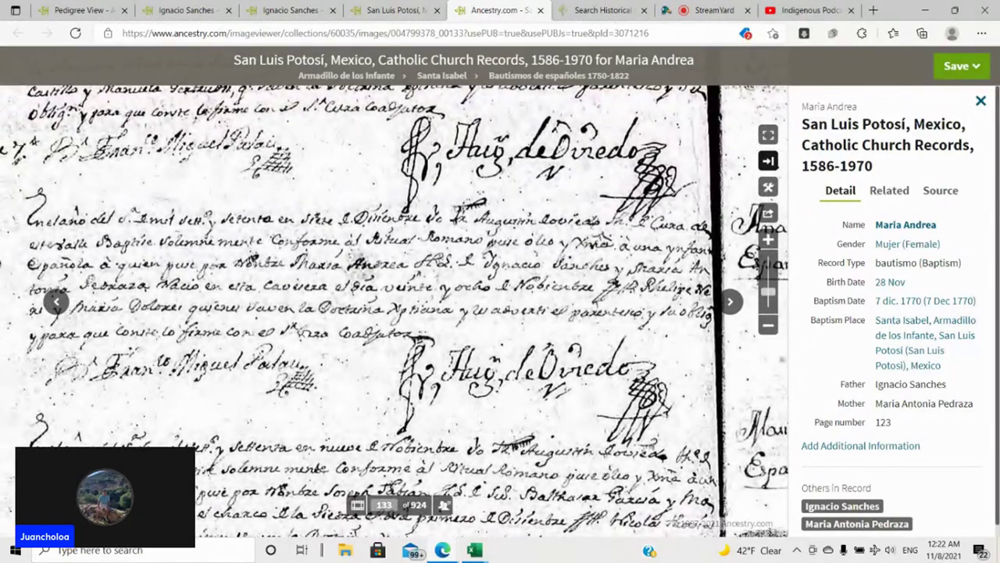
left_click_drag(360, 312, 350, 277)
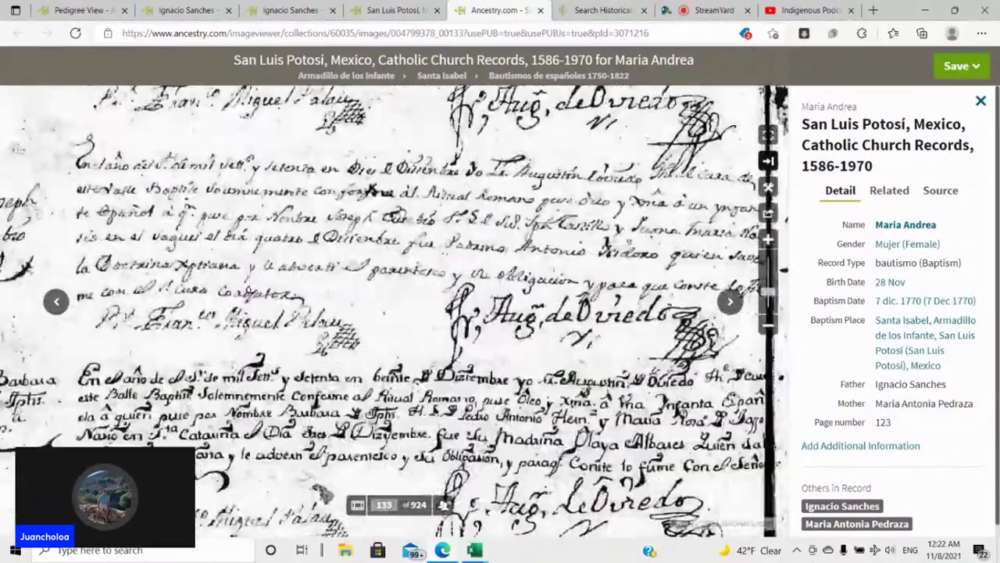
left_click_drag(360, 313, 340, 191)
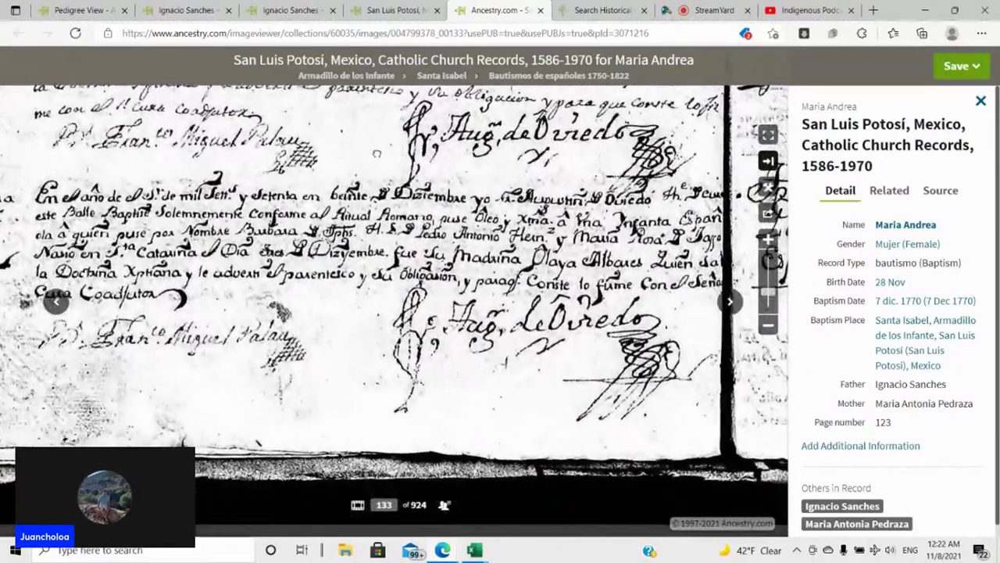
left_click_drag(359, 312, 357, 308)
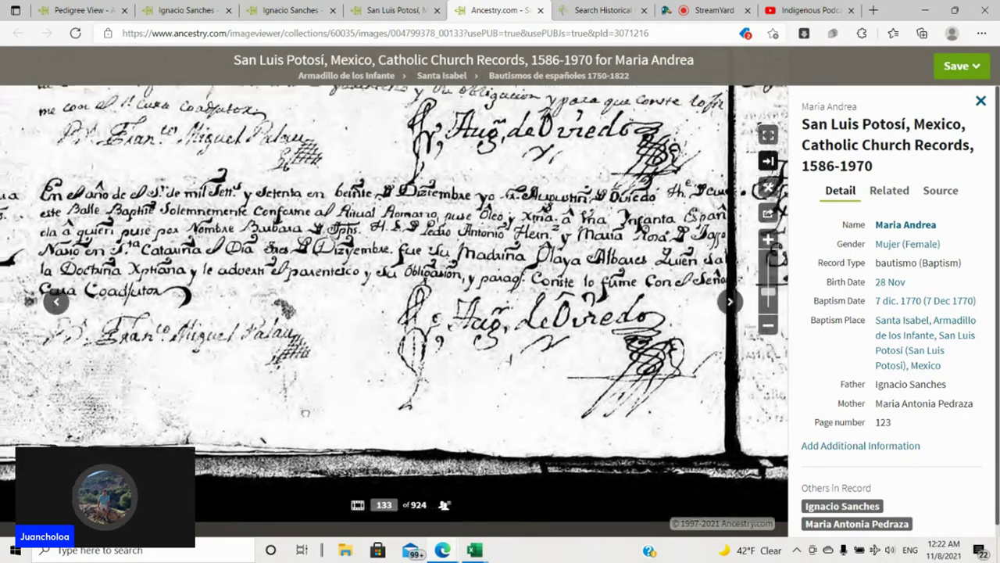
left_click_drag(360, 235, 453, 457)
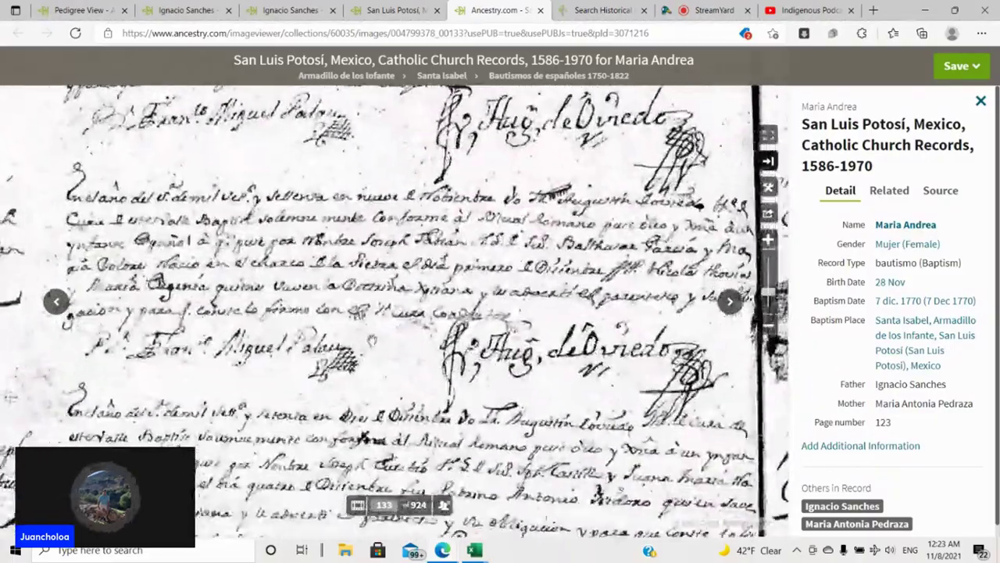
- Look over the final baptism entries on the church book page, return to the child's entry, and close the record image
left_click_drag(373, 340, 404, 101)
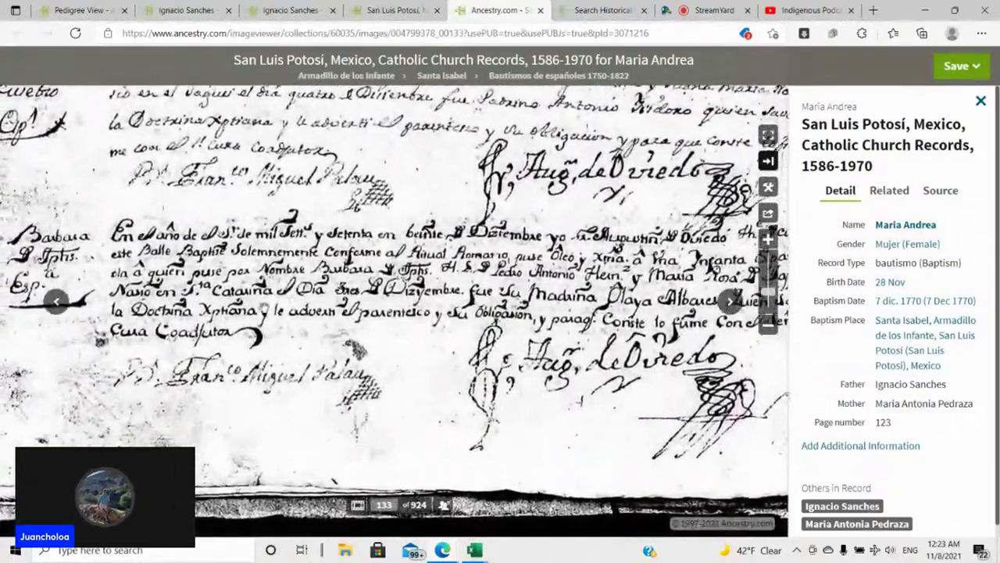
left_click_drag(267, 219, 195, 153)
left_click_drag(242, 291, 394, 318)
scroll(395, 318, "down", 5)
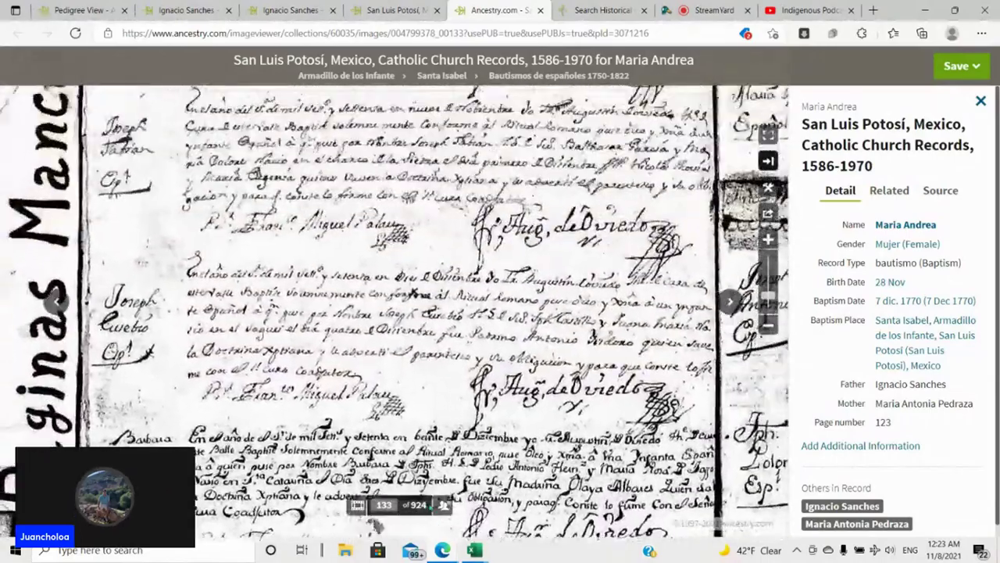
scroll(431, 383, "up", 4)
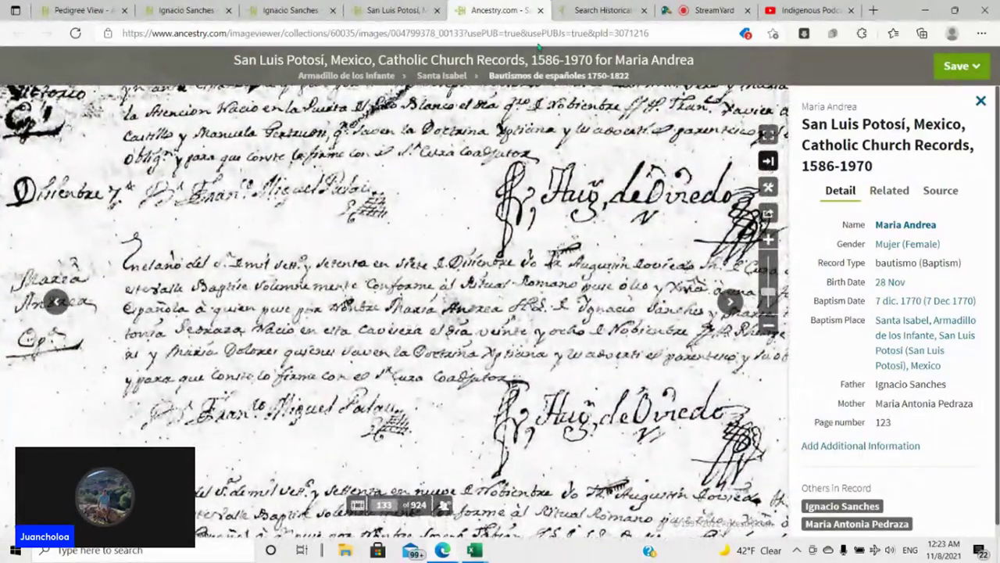
left_click(540, 10)
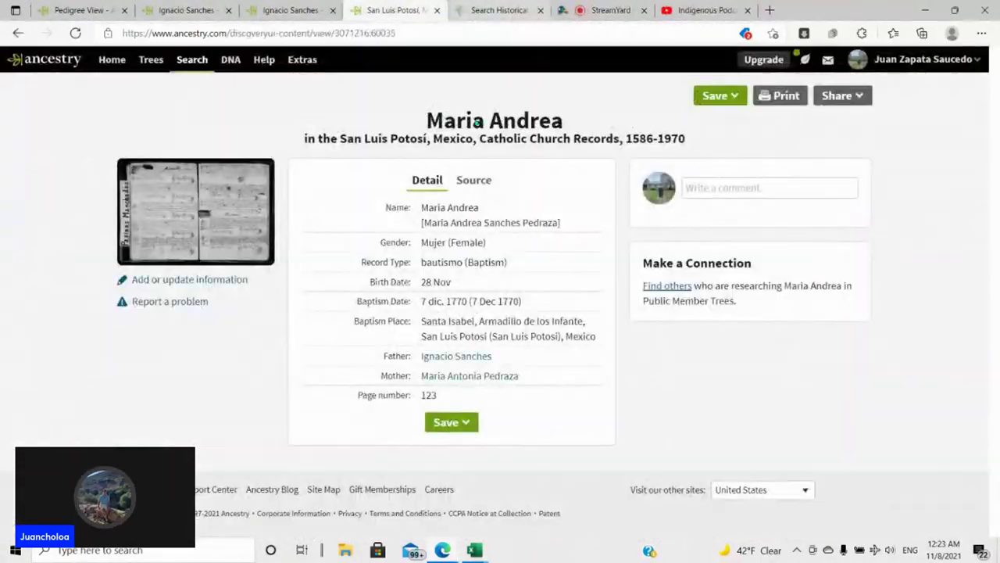
- Open the father's record linked from the child's baptism and attach it to the matching father in the family tree
left_click(467, 356)
left_click(478, 315)
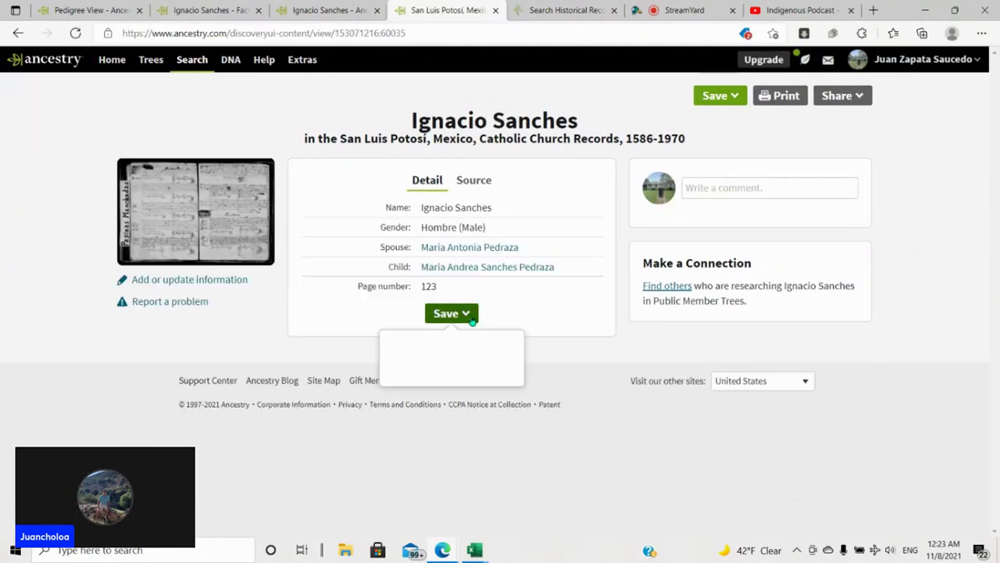
left_click(466, 343)
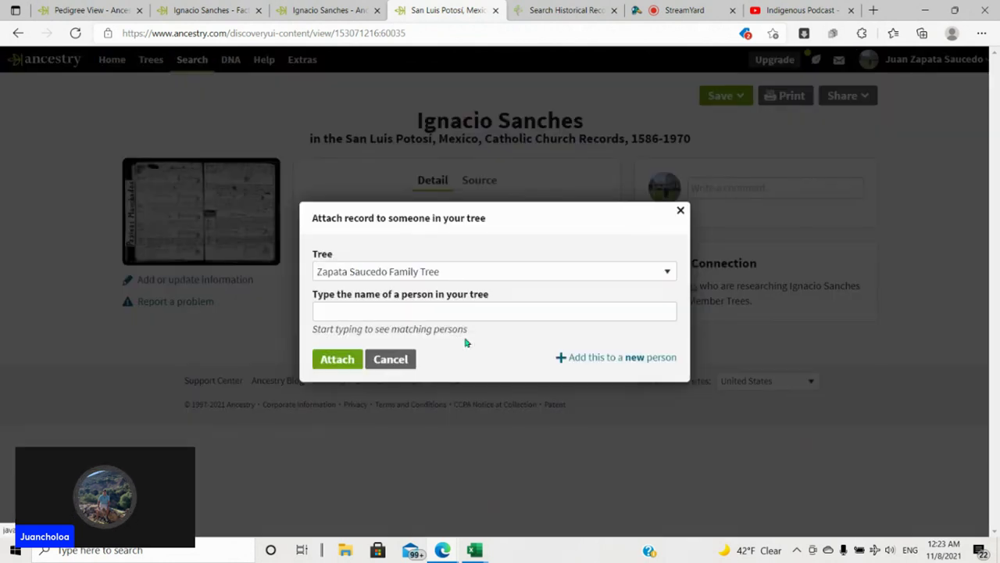
type("ignacio")
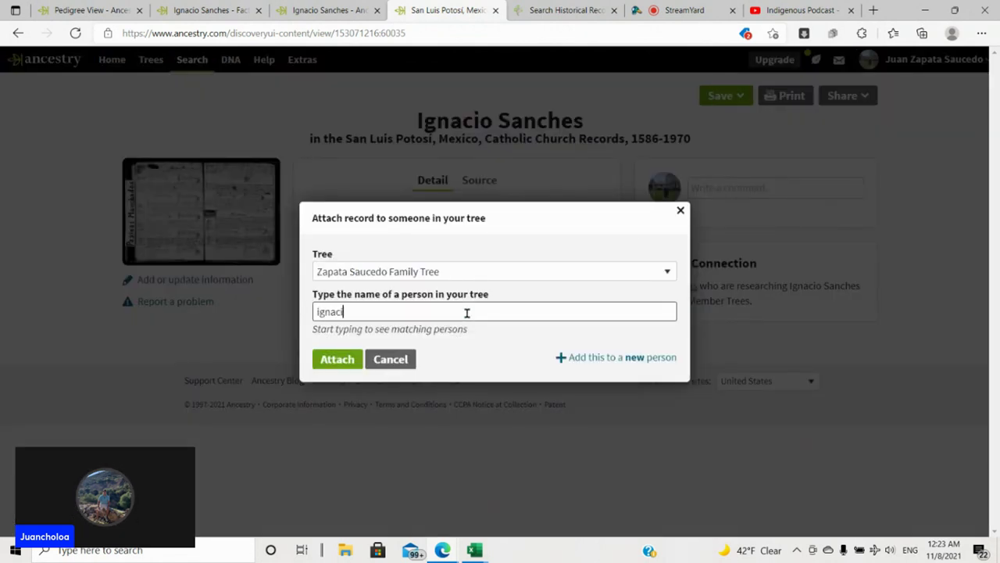
left_click(435, 358)
left_click(327, 363)
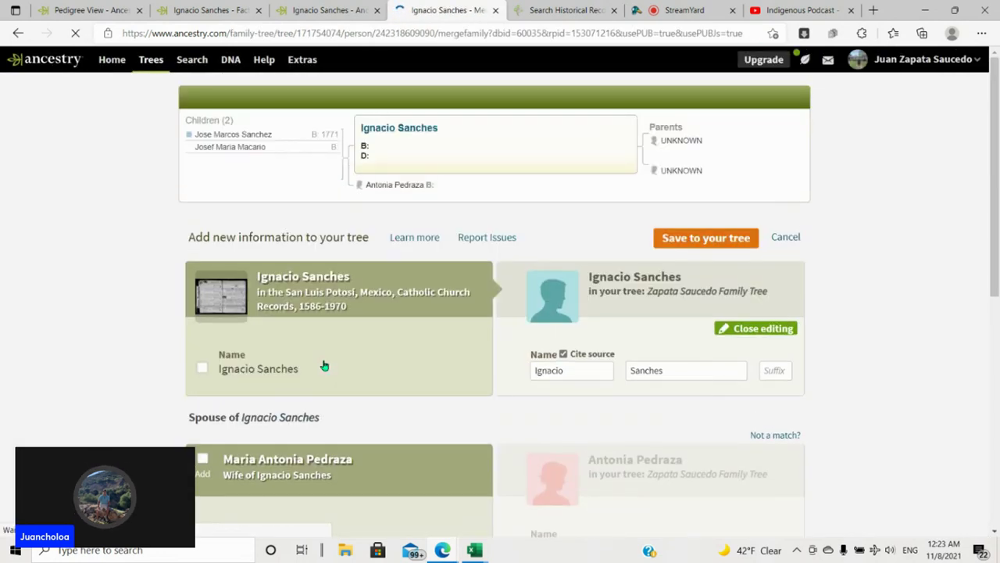
- Include the wife and the child with the 7 Dic 1770 baptism in Armadillo de los Infante, and save the record to the tree
scroll(324, 344, "down", 3)
left_click(202, 238)
scroll(183, 344, "down", 2)
left_click(202, 270)
scroll(201, 274, "down", 2)
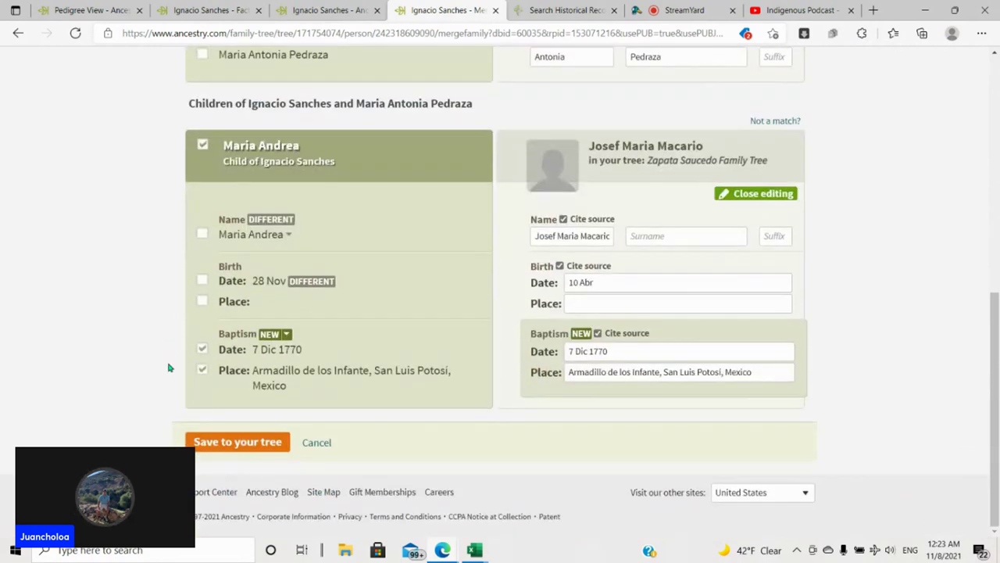
left_click(216, 442)
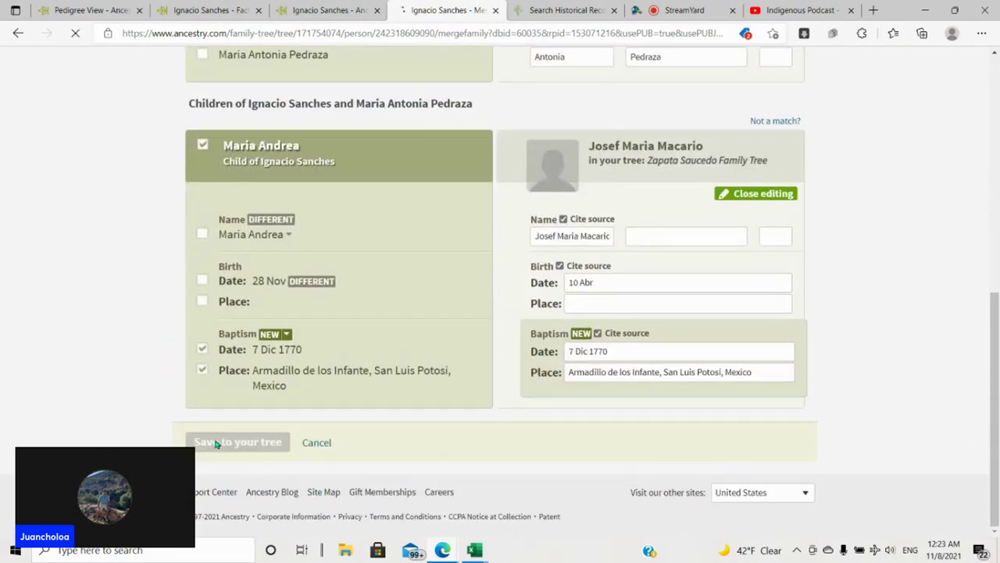
- Open the father's possible marriage hint and review its date, place, parents and spouse in the Mexico, Select Marriages Index
scroll(510, 228, "down", 2)
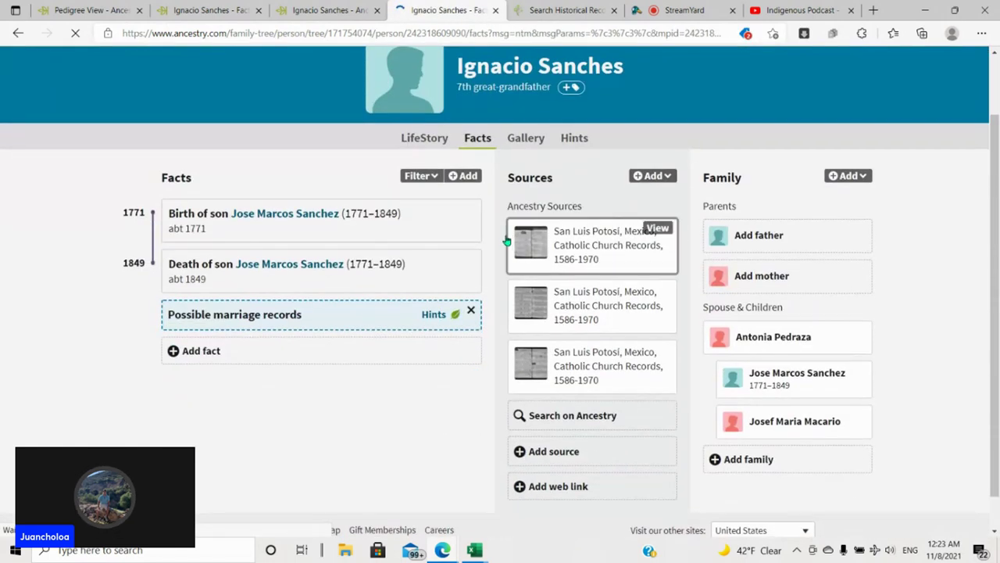
left_click(434, 315)
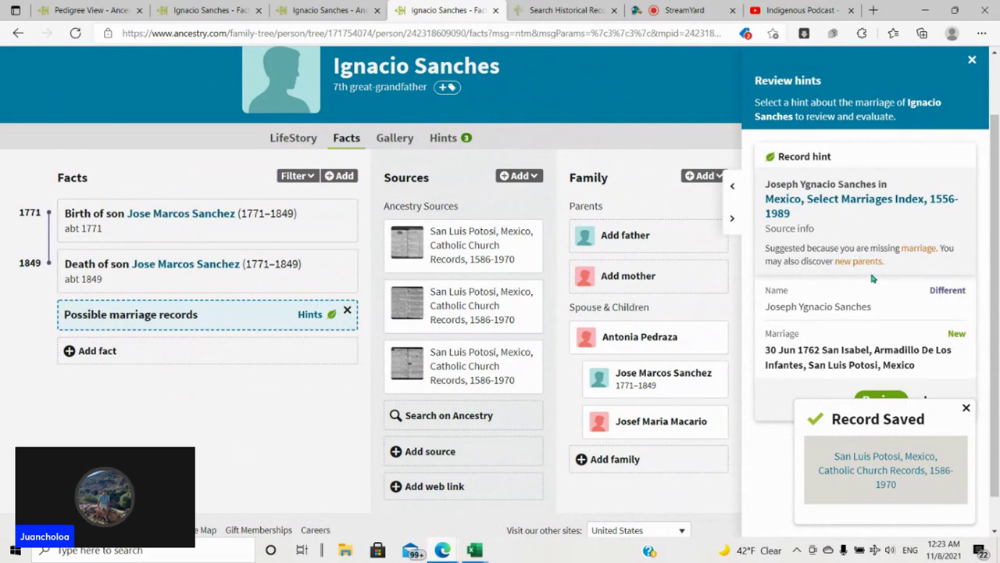
left_click(965, 407)
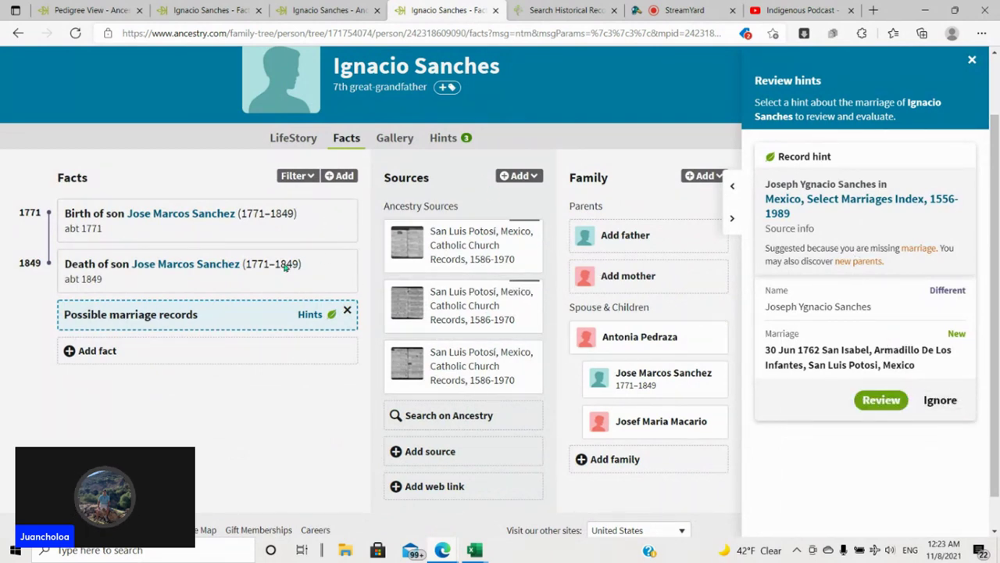
left_click(872, 409)
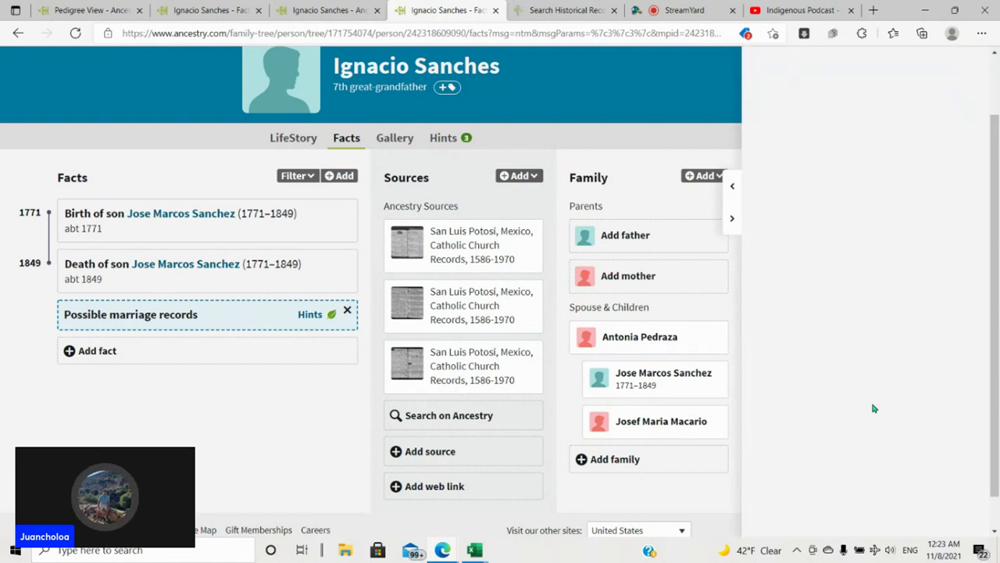
scroll(875, 360, "down", 3)
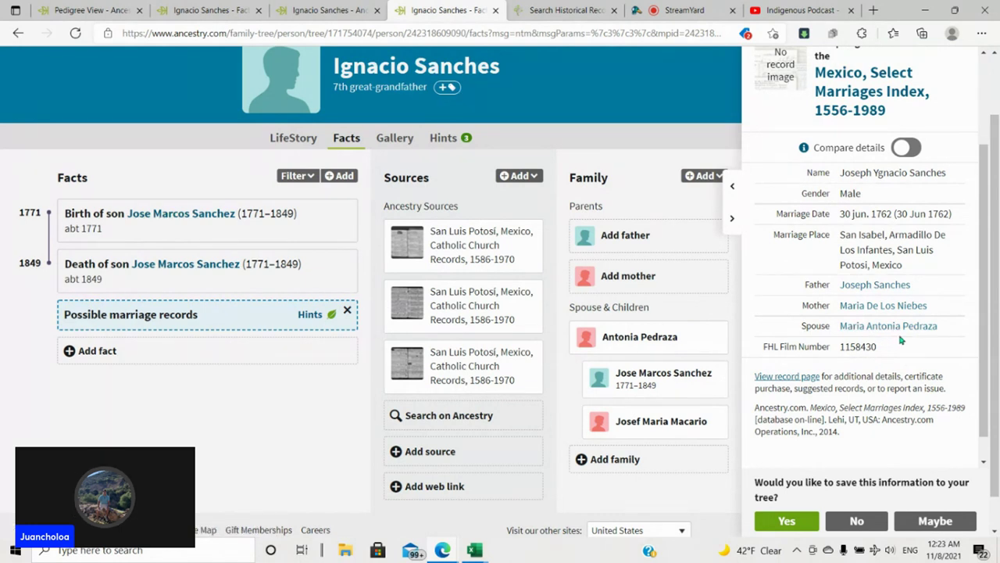
- Accept the marriage hint and keep the 30 Jun 1762 marriage fact for the father
left_click(795, 519)
scroll(840, 403, "down", 5)
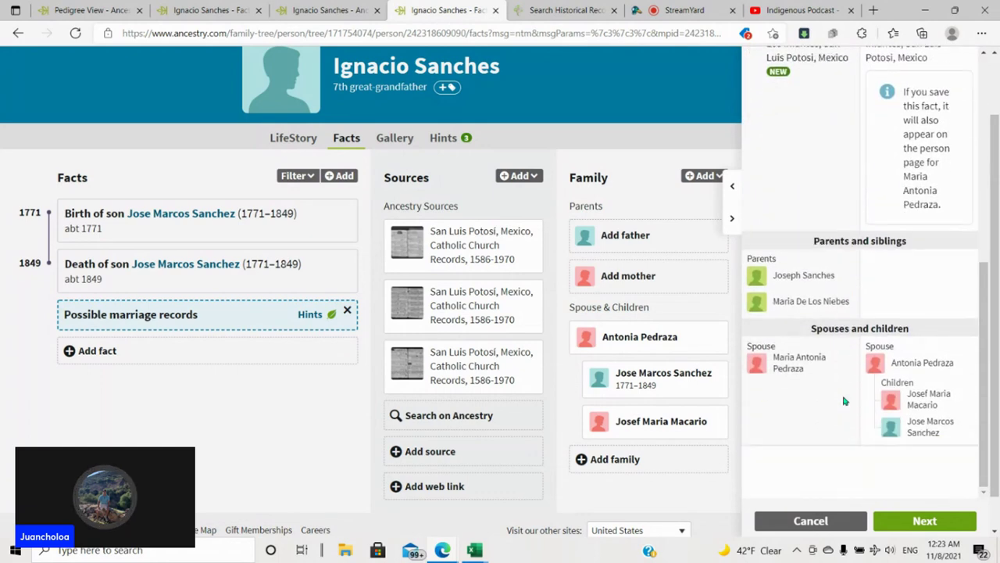
left_click(922, 520)
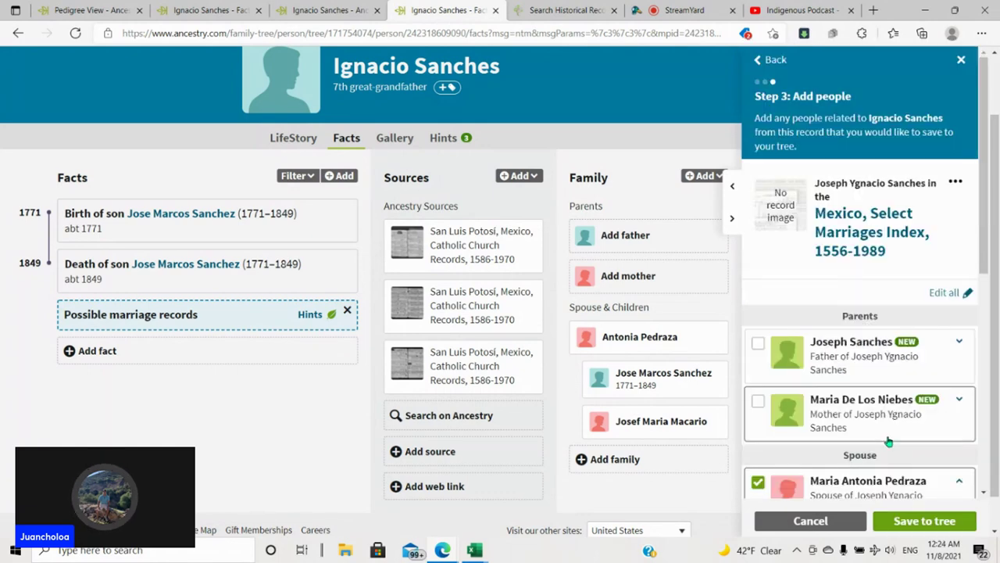
- Add both of the groom's parents as new people, save the marriage record to the tree, and close the hints
scroll(818, 334, "down", 1)
left_click(758, 275)
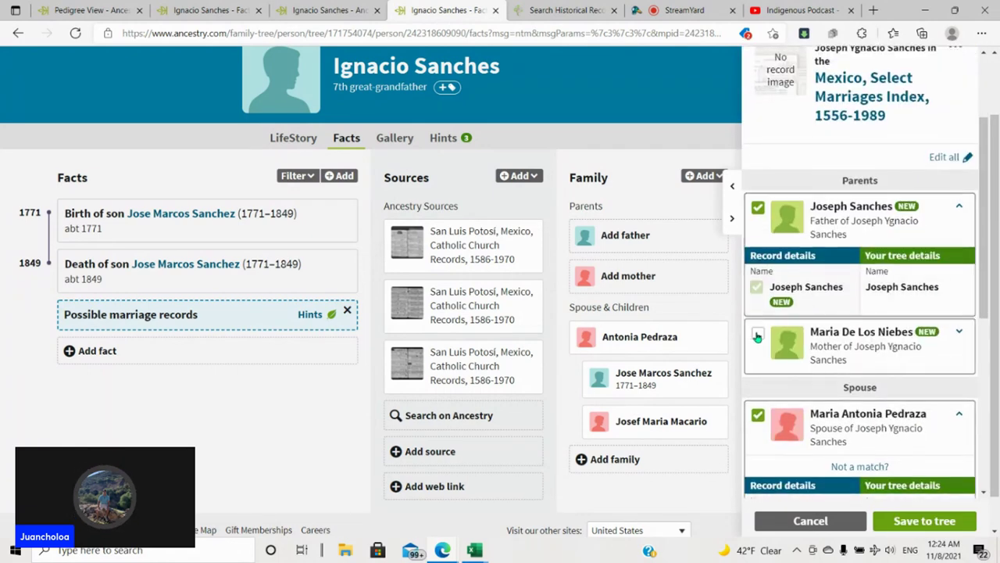
left_click(757, 396)
scroll(855, 347, "down", 2)
scroll(854, 348, "down", 5)
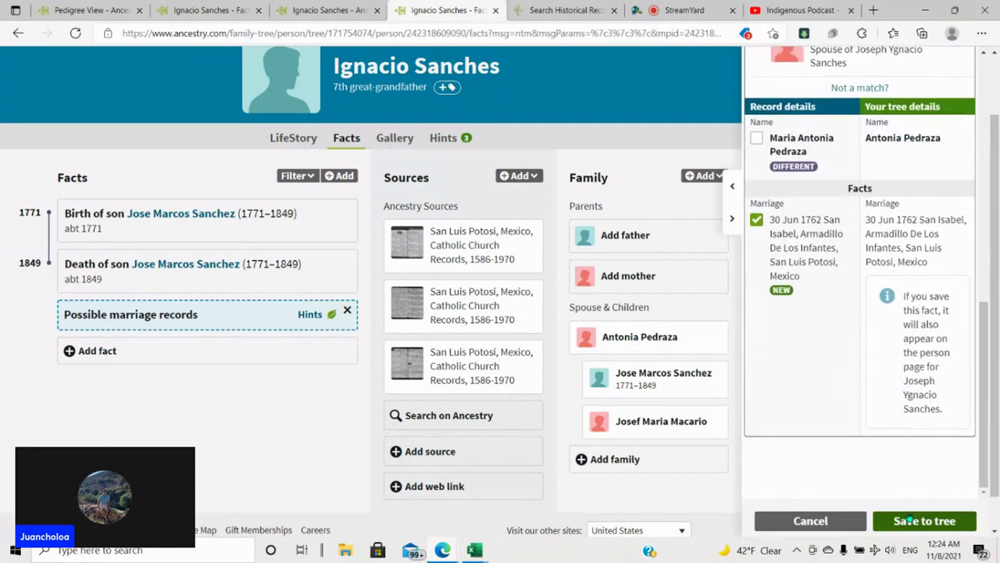
left_click(909, 516)
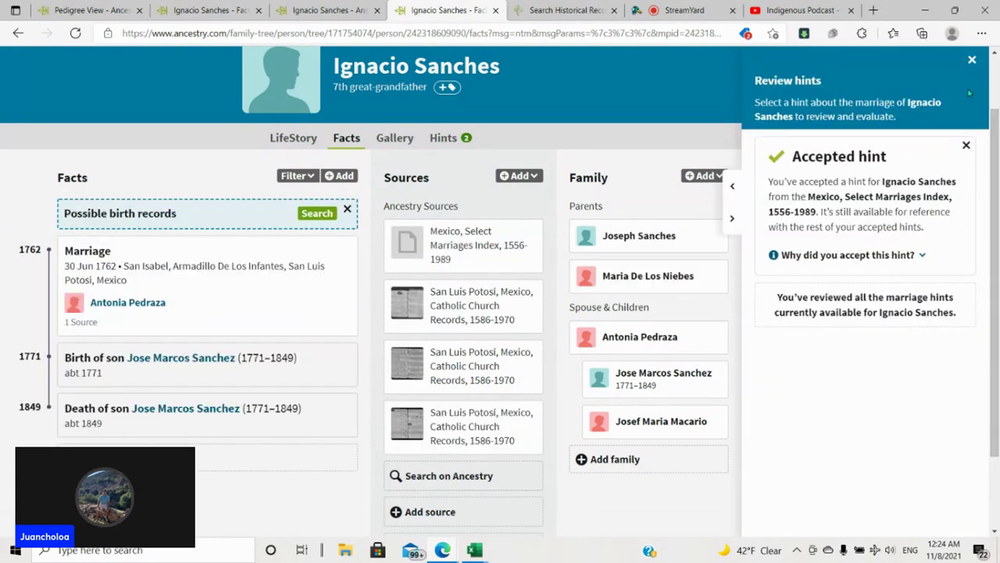
left_click(972, 60)
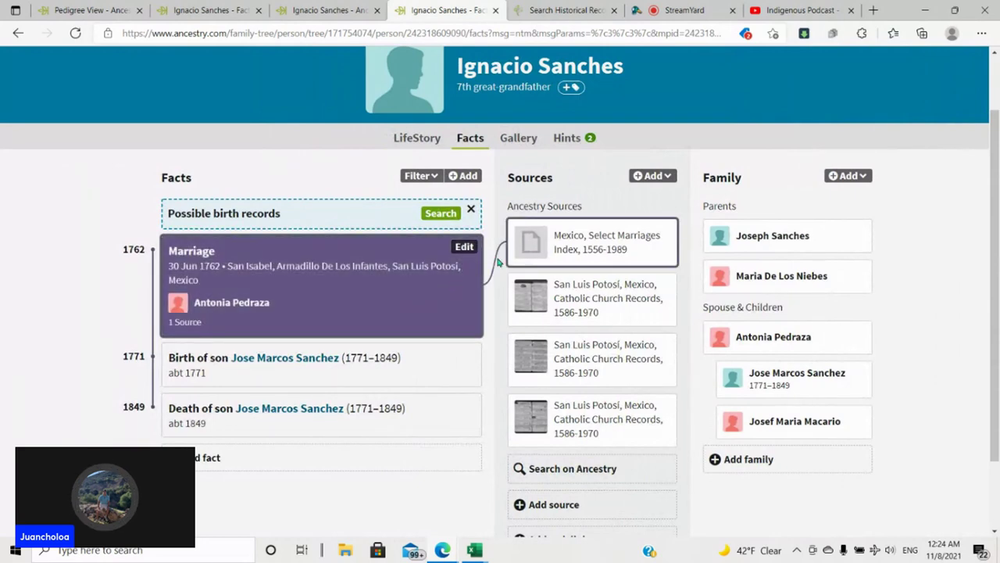
- Open the marriage source citation's full Ancestry record and examine its date, place, parents, spouse and suggested records
left_click(659, 233)
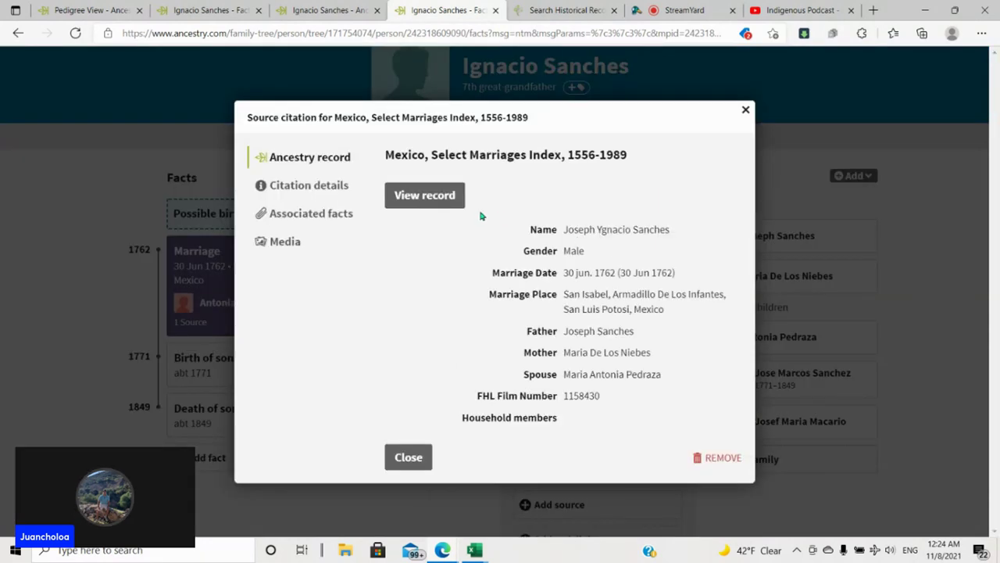
left_click(450, 197)
left_click(501, 9)
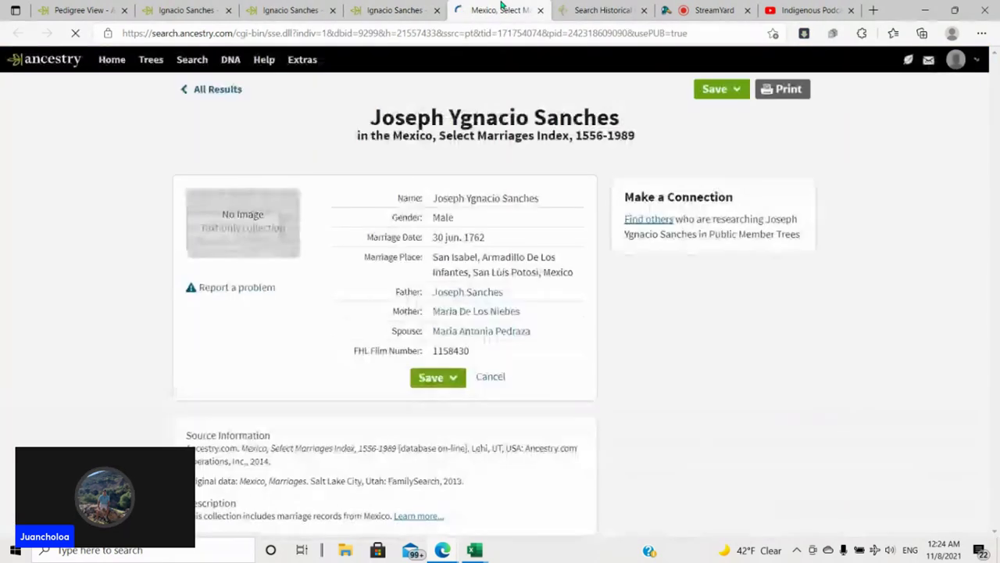
scroll(542, 250, "down", 1)
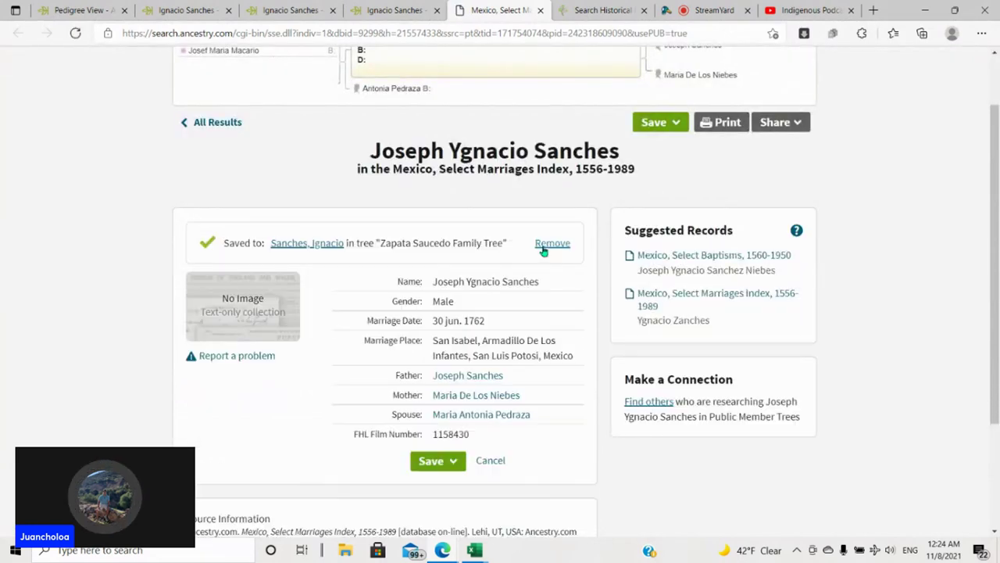
scroll(555, 251, "down", 1)
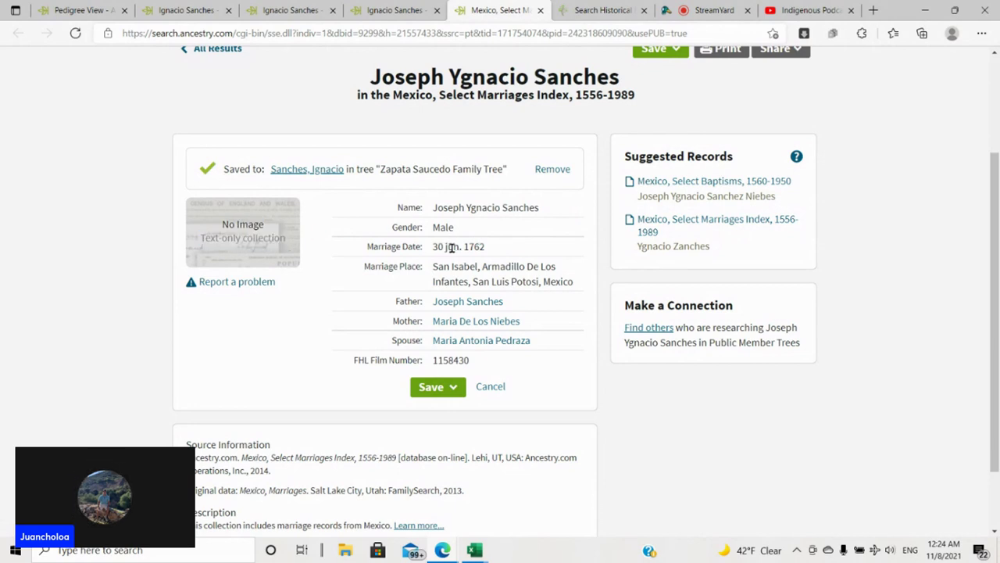
scroll(504, 254, "up", 1)
scroll(461, 254, "down", 1)
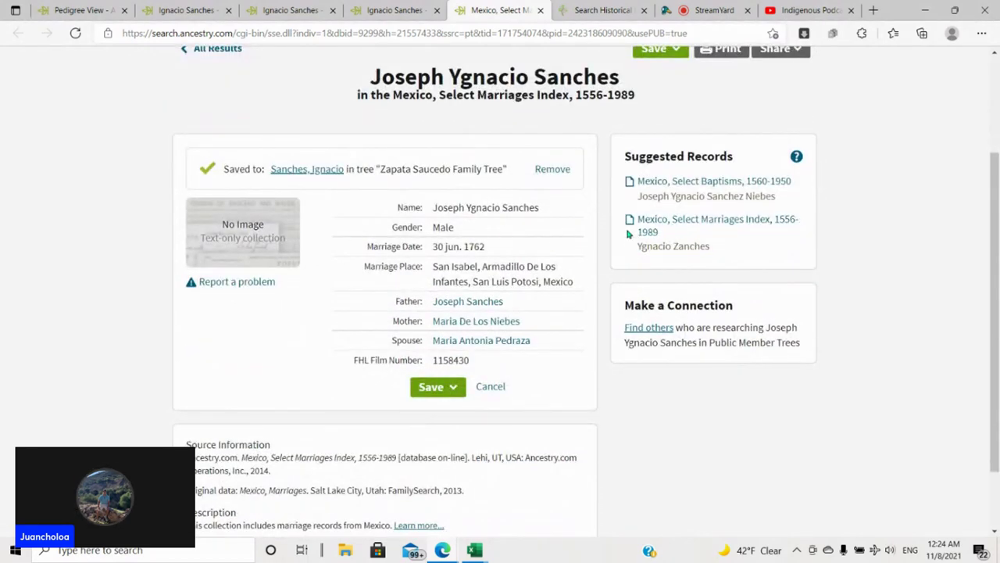
- Check the suggested Mexico, Select Marriages Index record in a separate tab, close it, and return to the marriage record
right_click(705, 231)
left_click(741, 243)
left_click(543, 9)
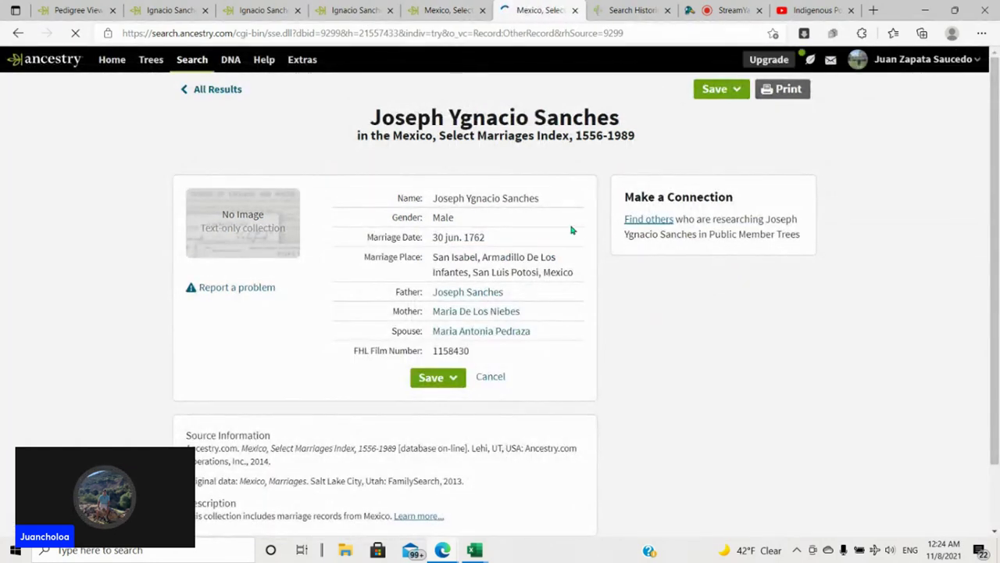
left_click(575, 11)
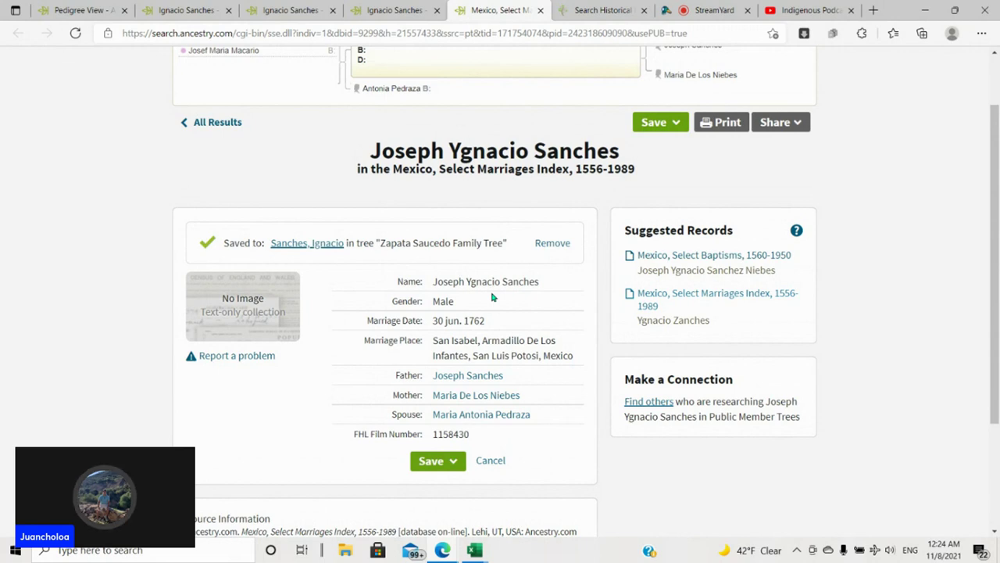
scroll(492, 297, "down", 1)
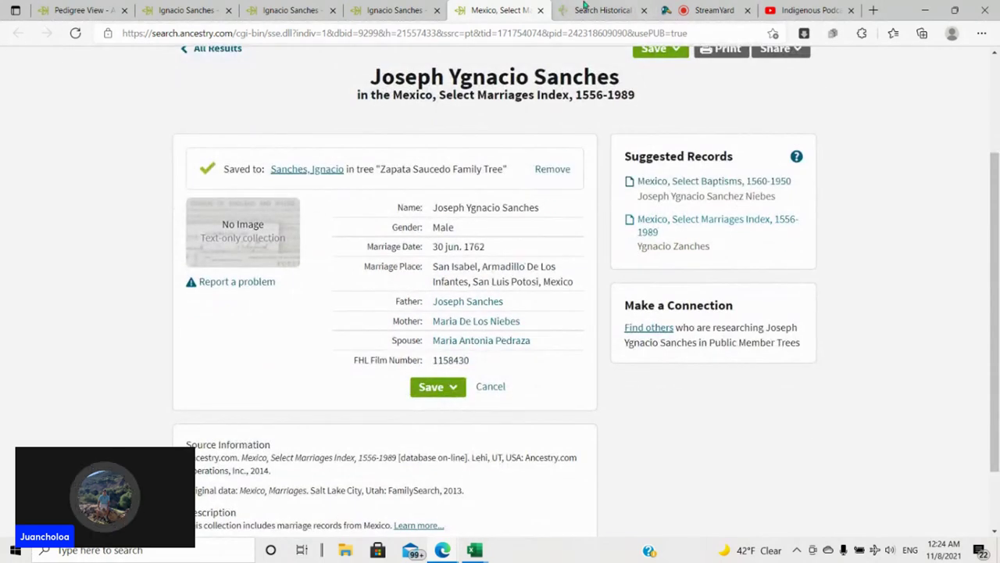
- Switch to FamilySearch's historical records search and enter a first and last name for the ancestor
left_click(585, 9)
left_click(588, 202)
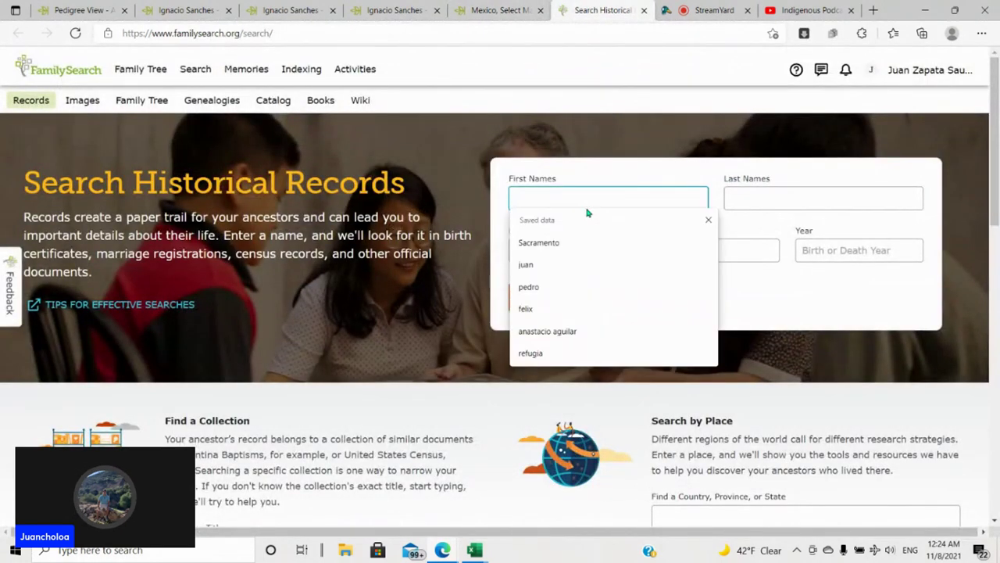
type("ignacio")
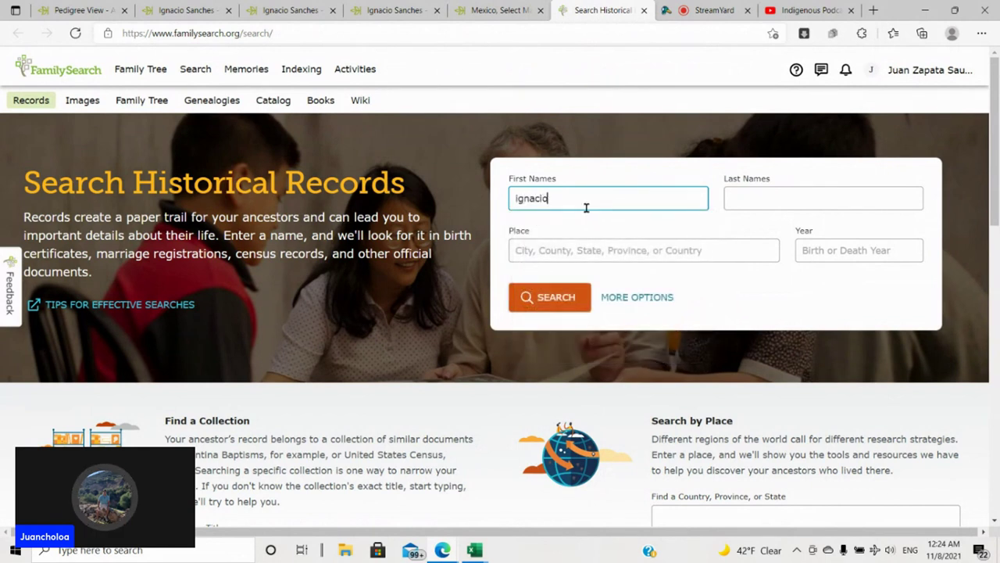
type("zapata")
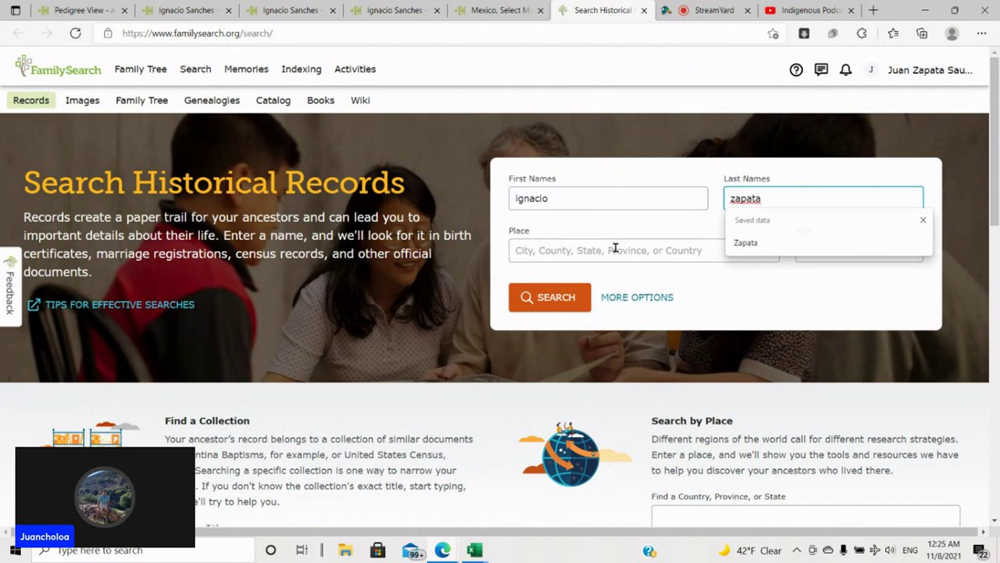
- Expand the FamilySearch form to its additional search options and replace the last name with the ancestor's correct surname
left_click(615, 247)
left_click(636, 297)
double_click(823, 250)
key("BackSpace")
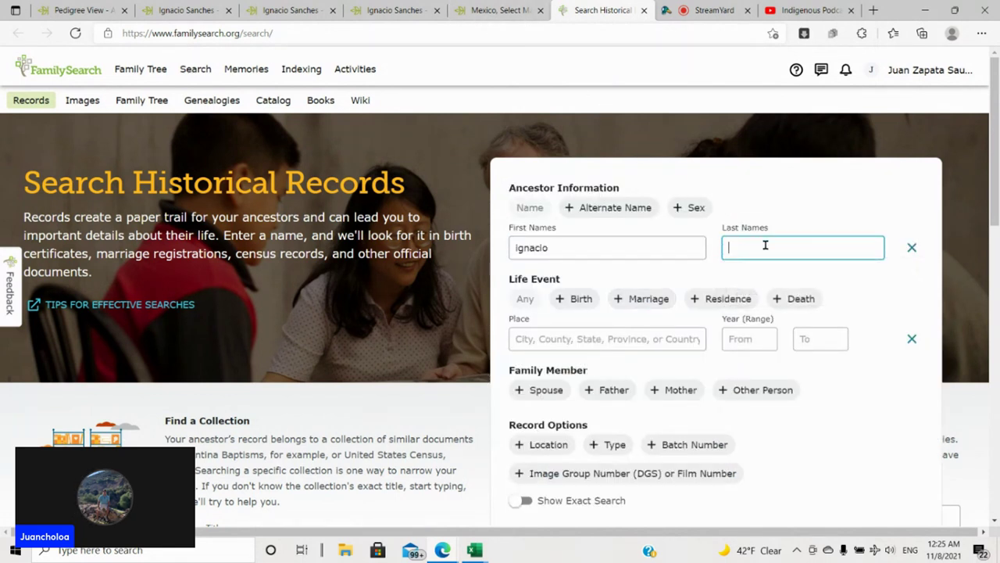
type("sanchez")
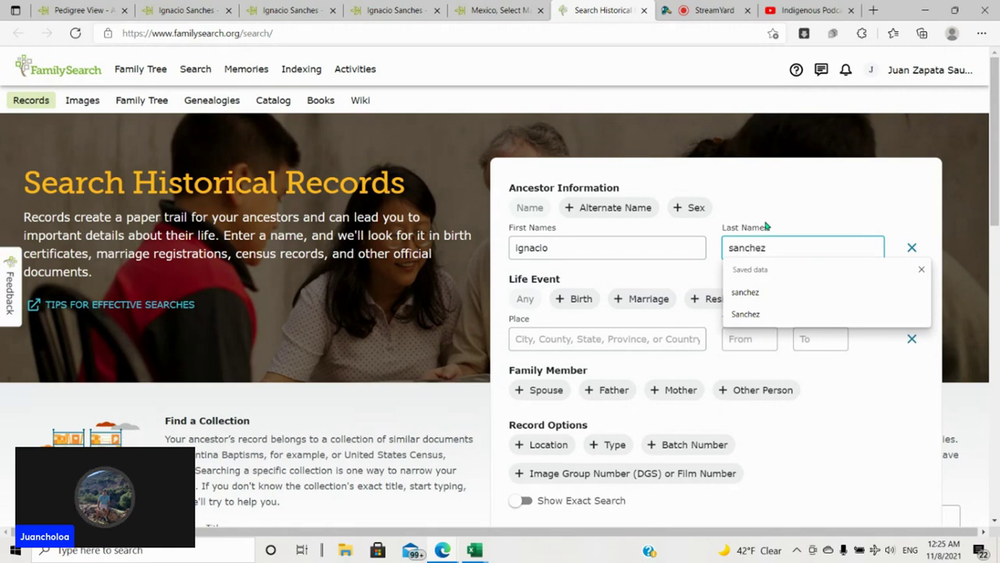
scroll(695, 226, "down", 1)
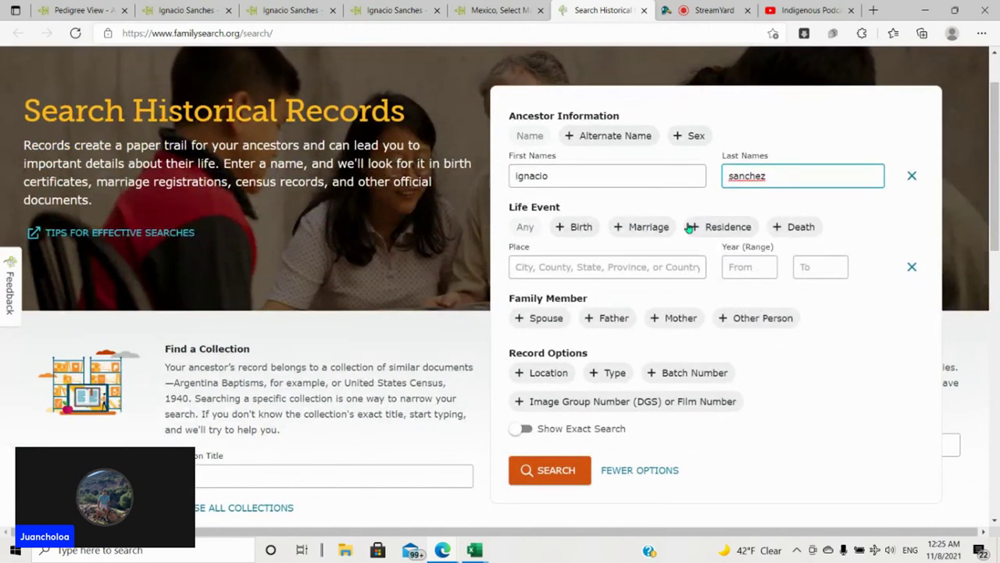
- Add a spouse to the FamilySearch record search and enter the spouse's first and last names
left_click(546, 320)
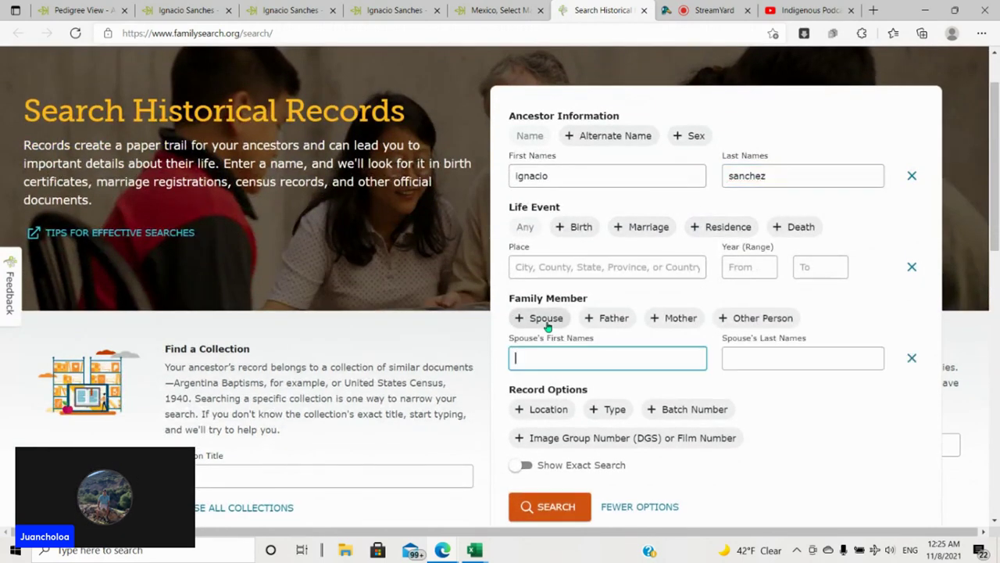
left_click(422, 8)
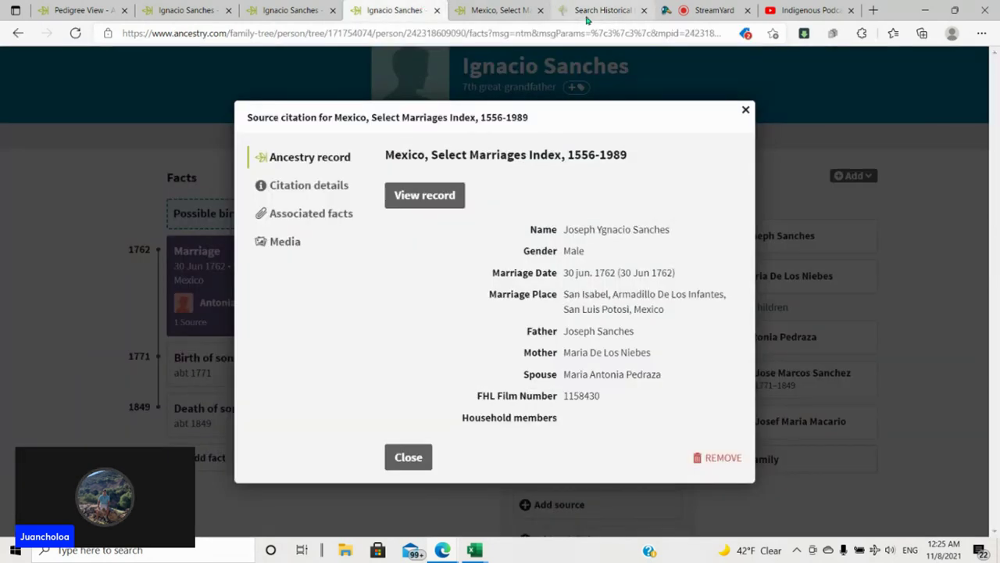
left_click(591, 13)
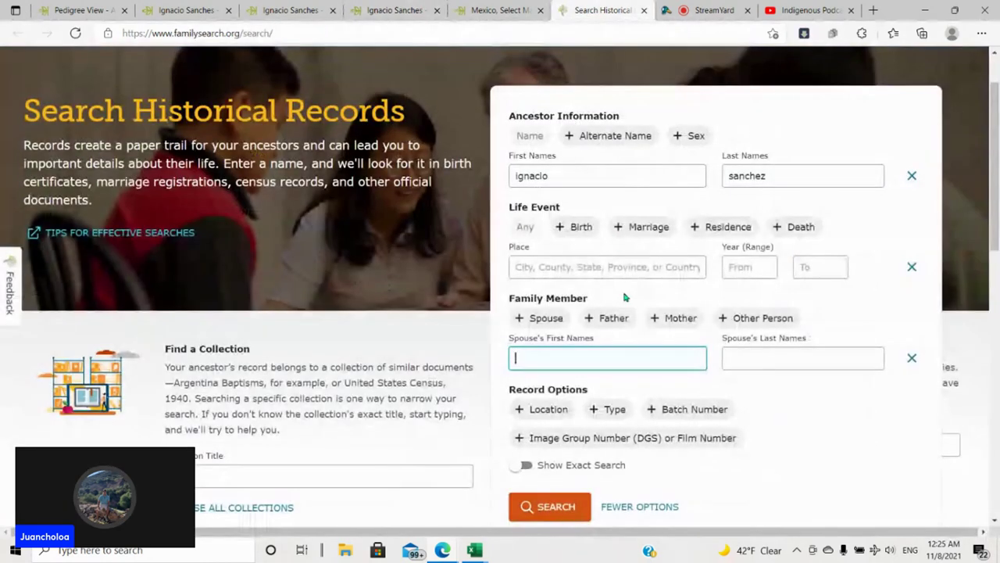
type("antonia")
key("Tab")
type("pedraza")
scroll(630, 306, "down", 1)
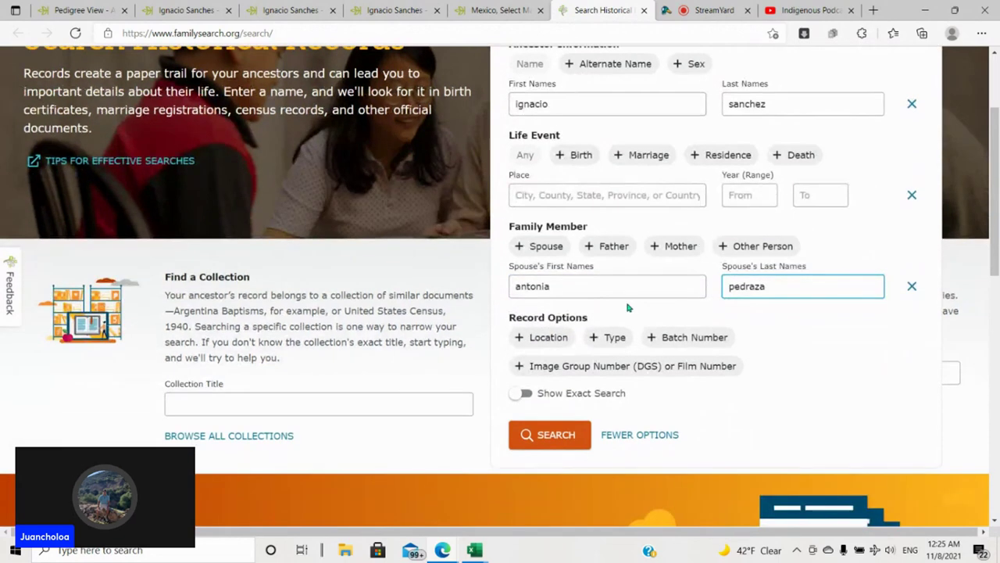
scroll(253, 147, "up", 2)
scroll(531, 328, "down", 2)
scroll(569, 297, "up", 1)
- Add a record location of Mexico with San Luis Potosí as the state, and run the historical records search
left_click(549, 412)
scroll(557, 408, "down", 1)
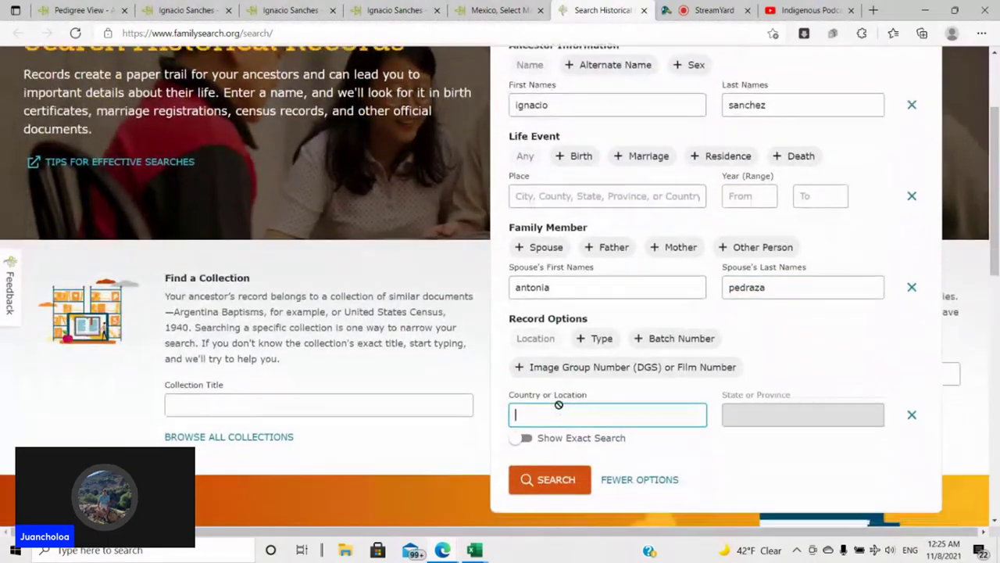
type("mex")
key("Tab")
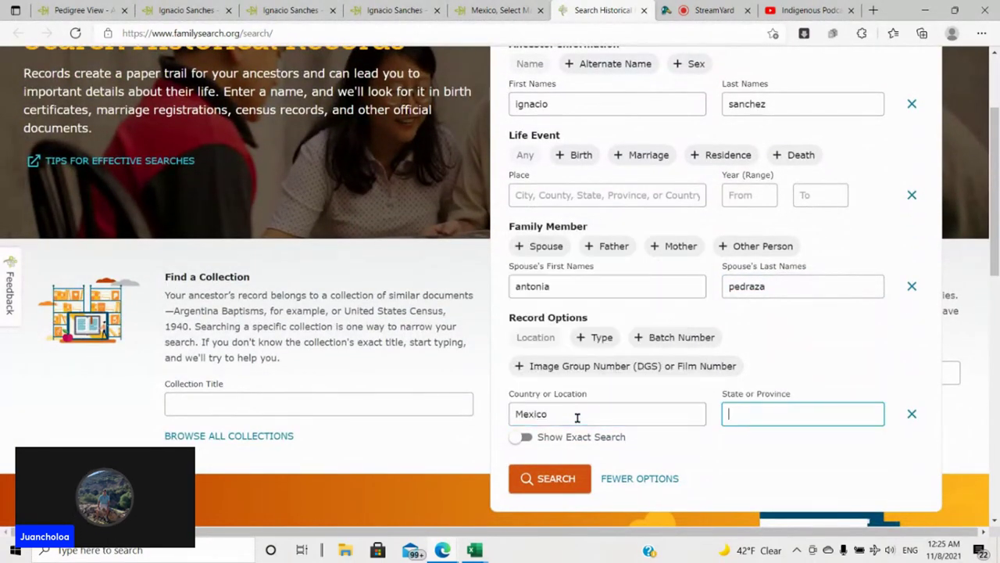
type("sa")
key("Return")
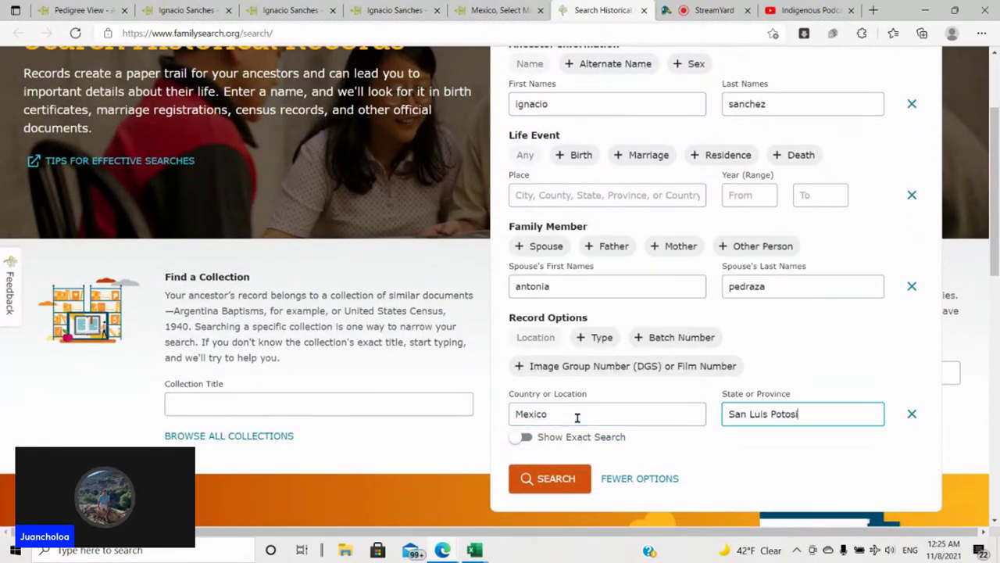
left_click(569, 478)
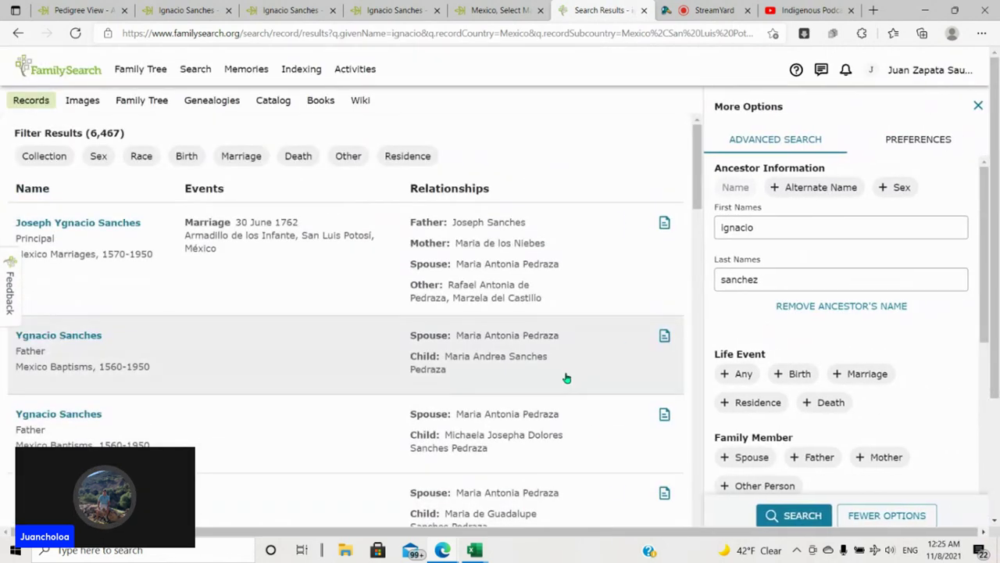
- Open the details of the 30 June 1762 marriage result and examine its parents, spouse, other people and citation
left_click(454, 263)
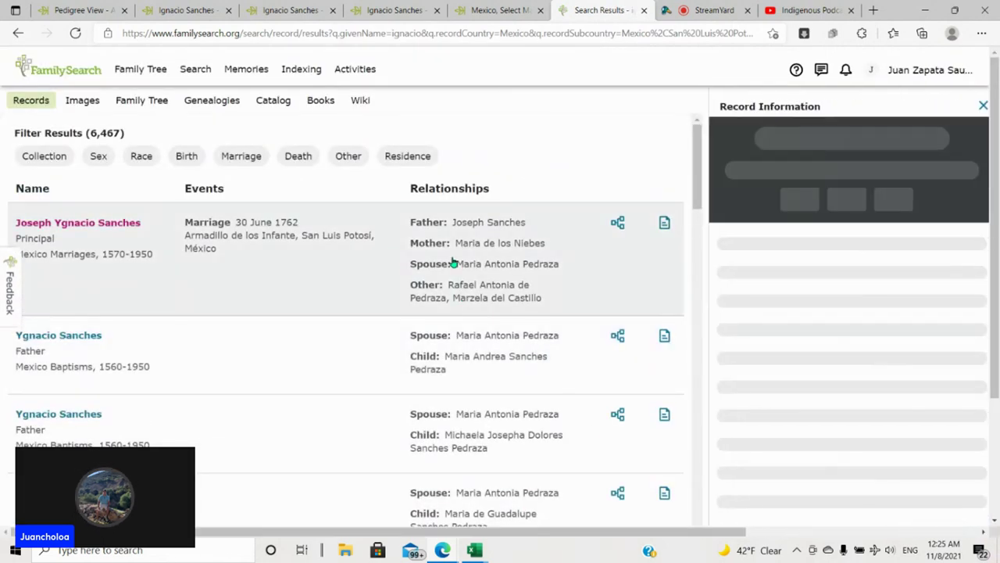
scroll(794, 288, "down", 2)
scroll(794, 288, "down", 10)
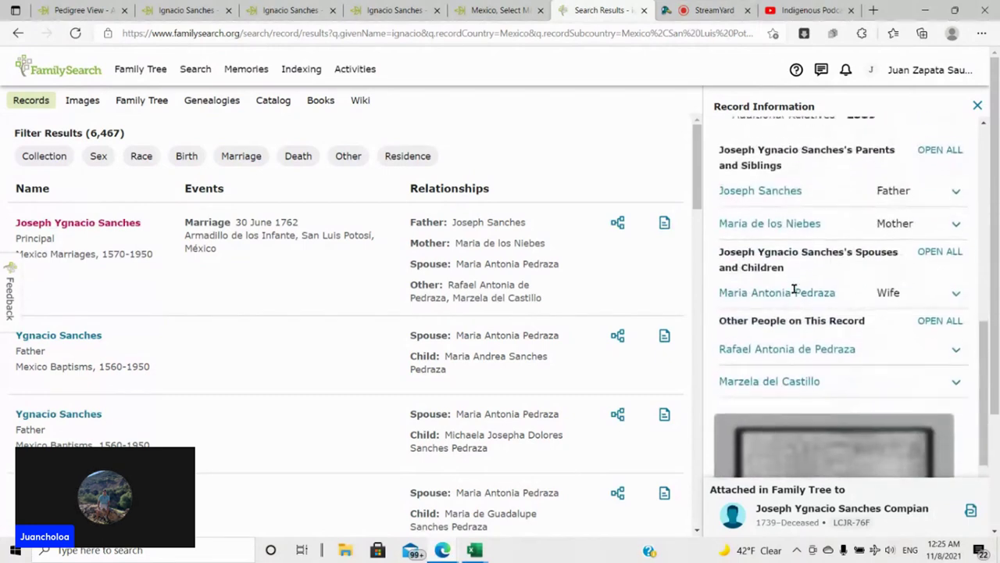
scroll(817, 326, "down", 1)
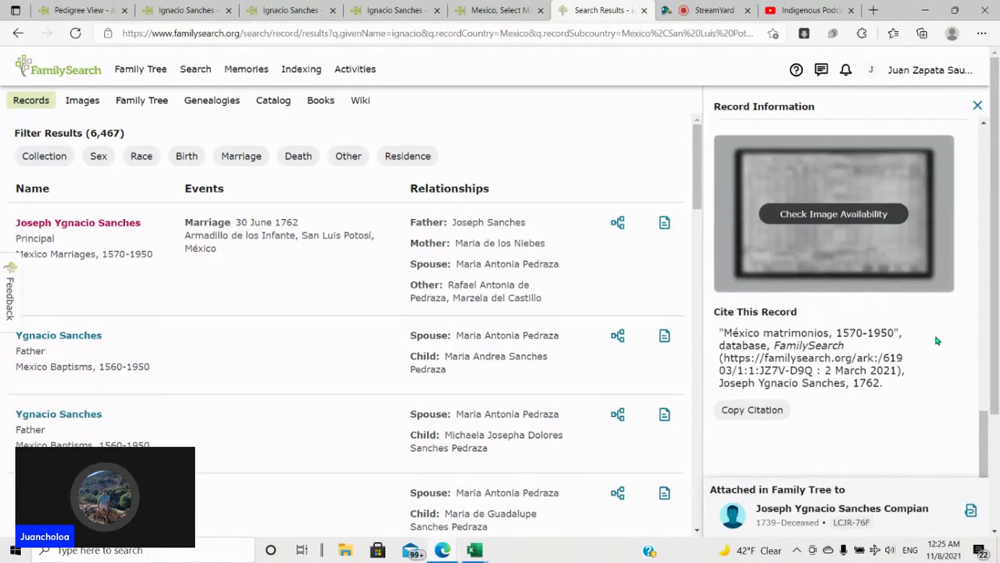
scroll(930, 339, "up", 2)
scroll(879, 354, "up", 2)
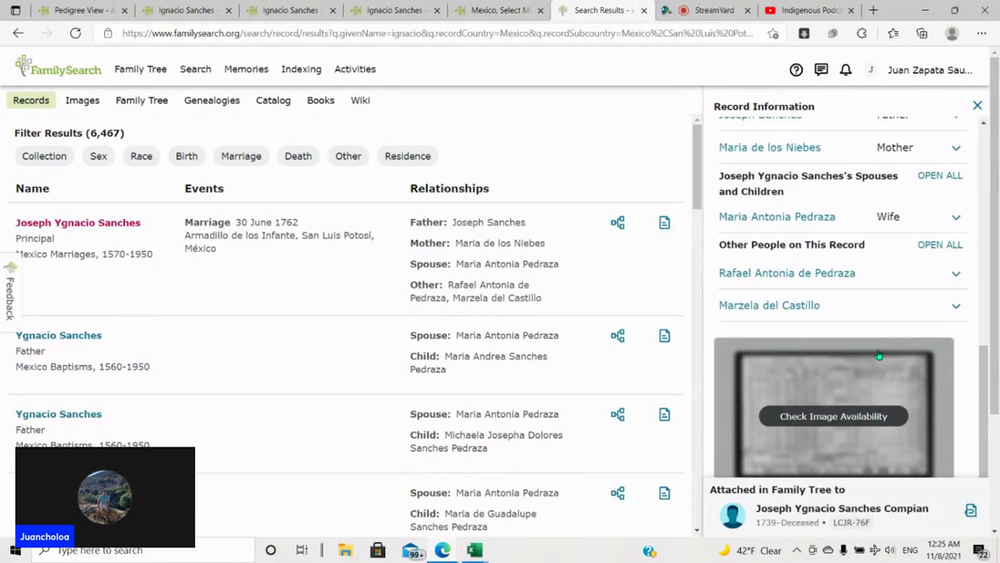
scroll(871, 356, "down", 4)
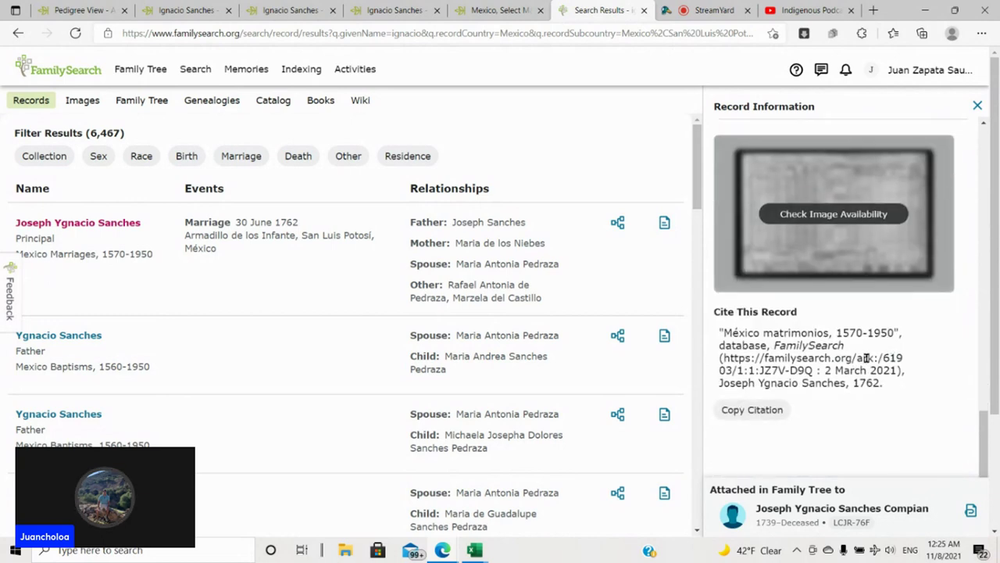
scroll(570, 361, "down", 3)
scroll(569, 361, "up", 3)
scroll(820, 364, "down", 2)
scroll(819, 364, "up", 4)
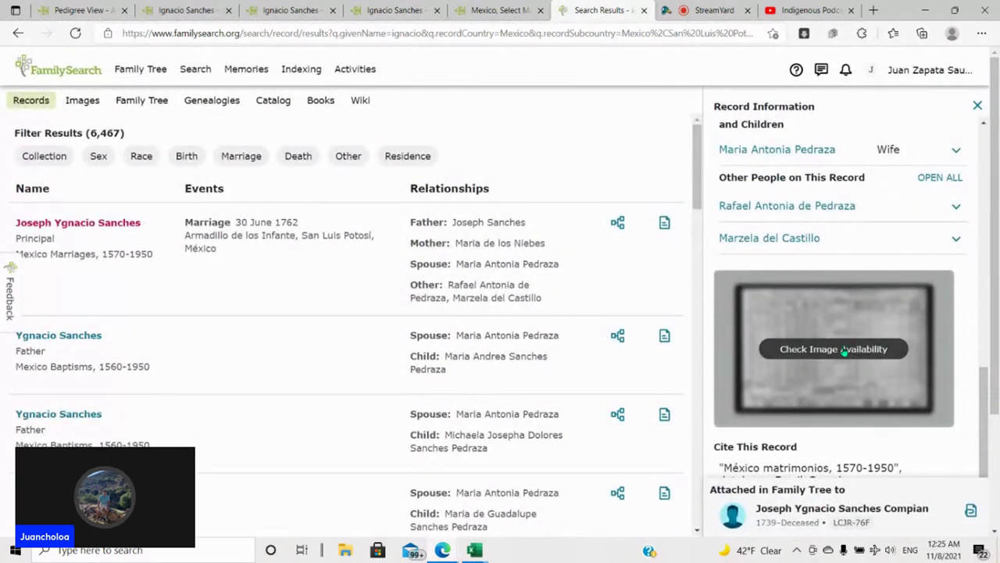
- Open the marriage record's film images, close the search results, and dismiss the site maintenance notice
left_click(844, 353)
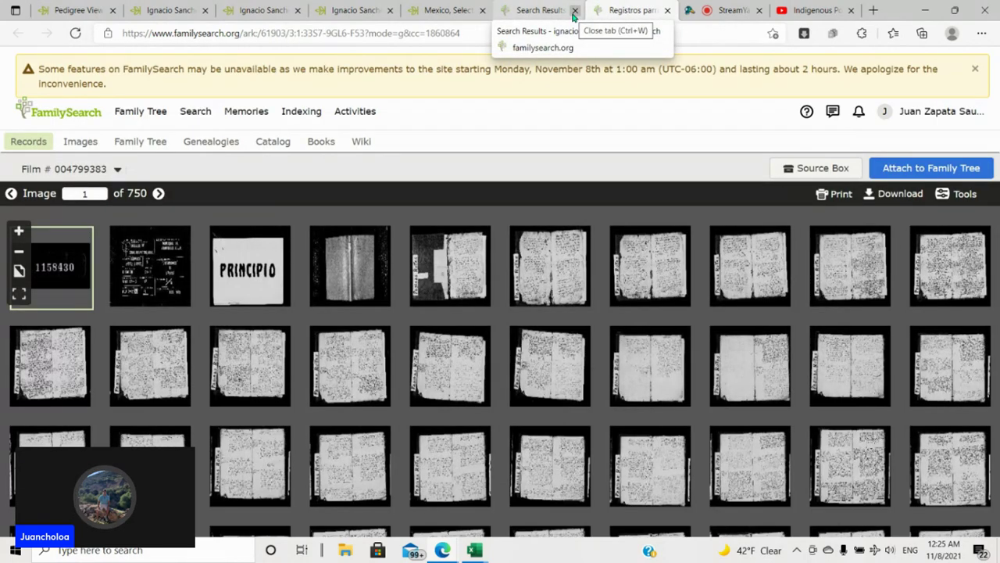
left_click(573, 12)
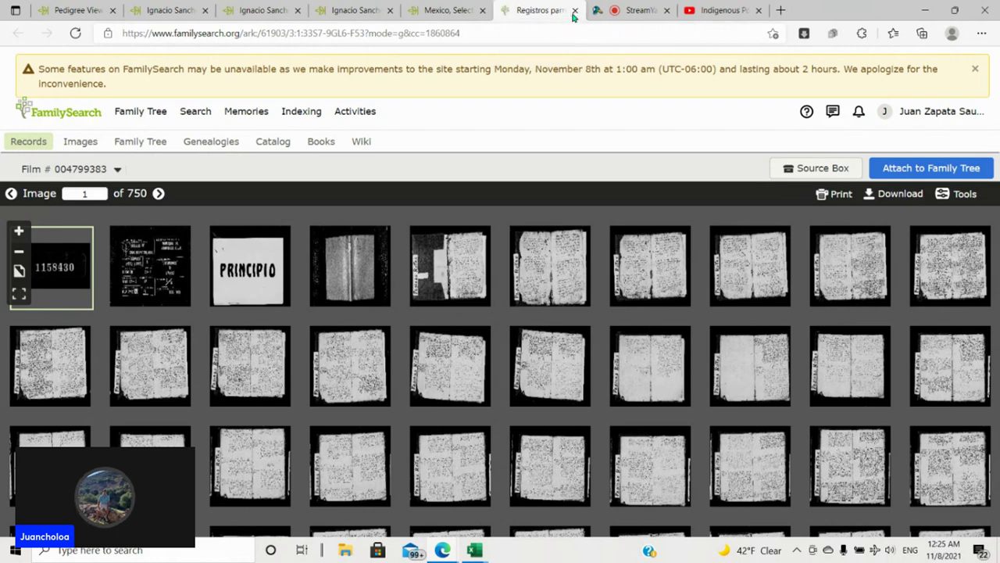
left_click(974, 72)
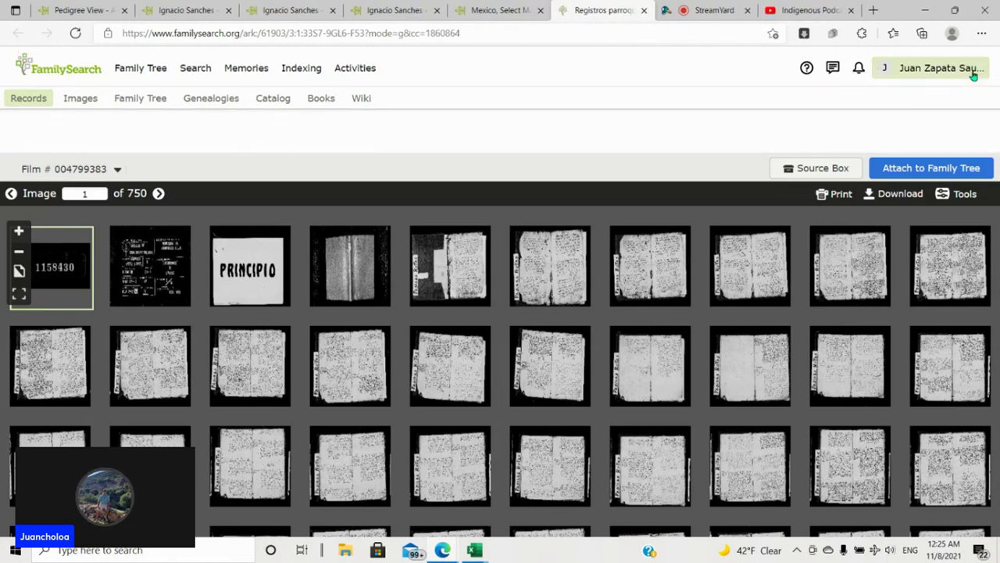
- Close the Ancestry source citation and the redundant ancestor profile and podcast pages, keeping the film images open
left_click(494, 11)
left_click(394, 11)
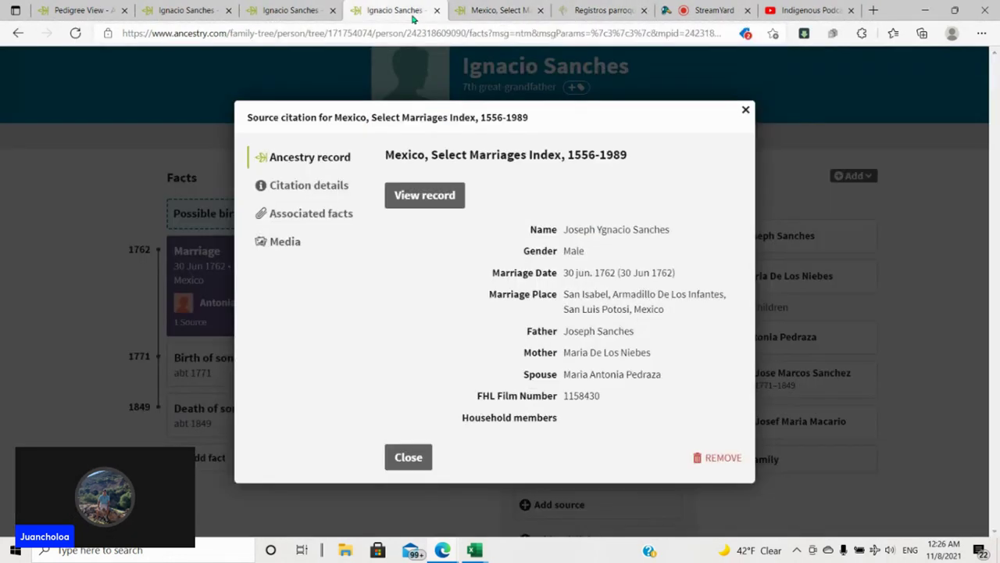
left_click(744, 110)
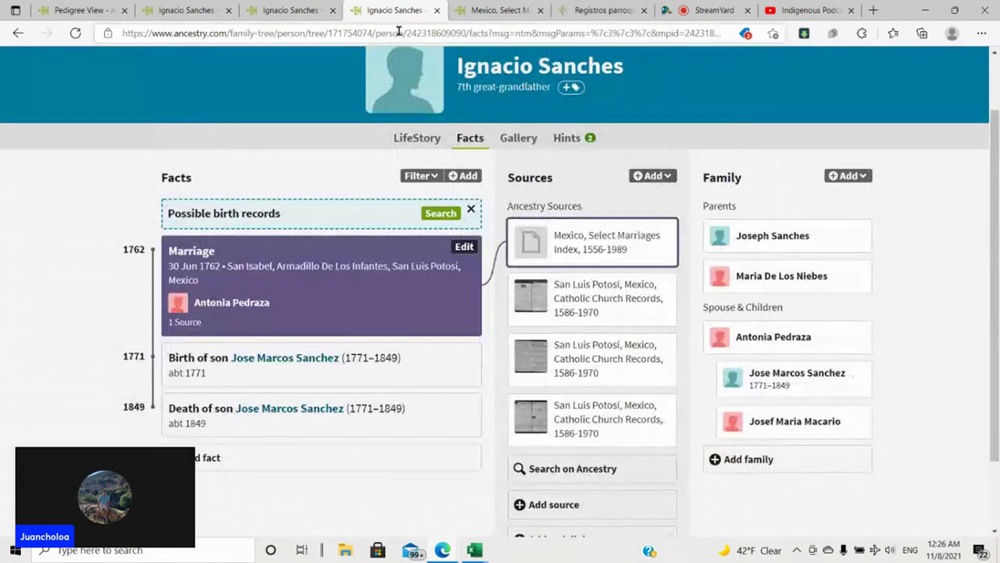
left_click(333, 11)
left_click(229, 10)
left_click(412, 10)
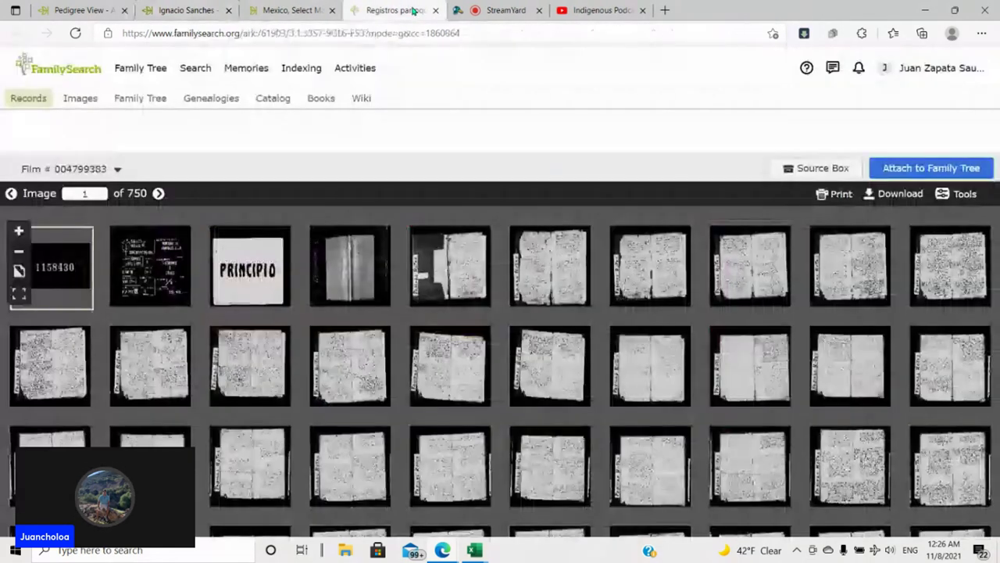
left_click(643, 10)
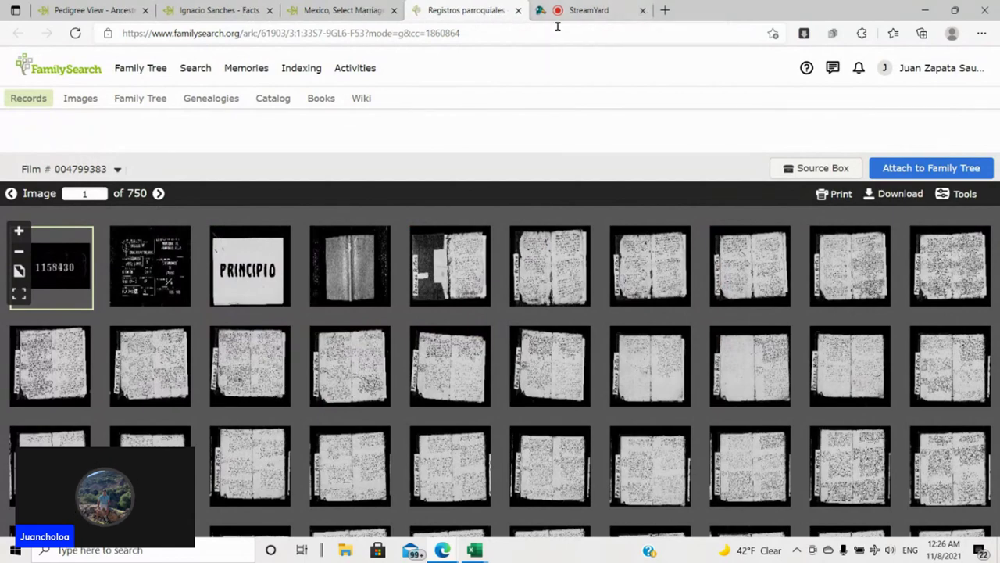
- Check the marriage date on the Ancestry record, and read the title card on image 2 of the FamilySearch film
left_click(451, 8)
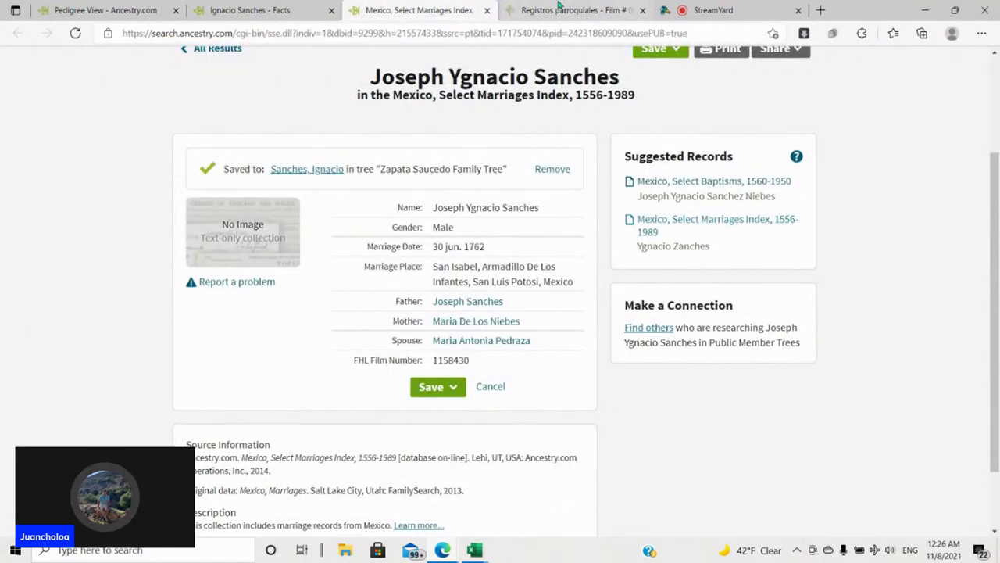
left_click(571, 10)
left_click(178, 285)
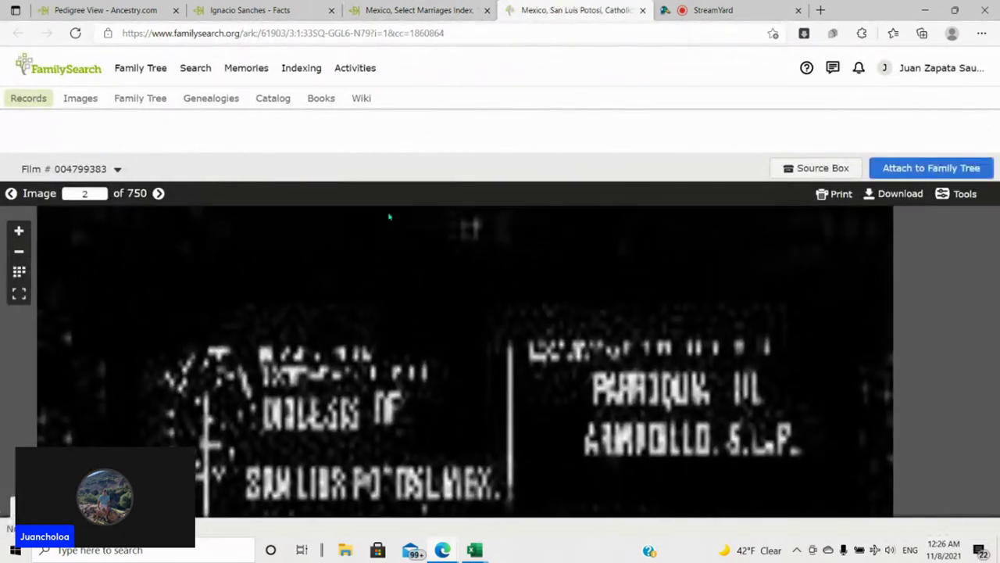
left_click_drag(580, 458, 554, 408)
scroll(566, 329, "down", 1)
scroll(556, 375, "down", 1)
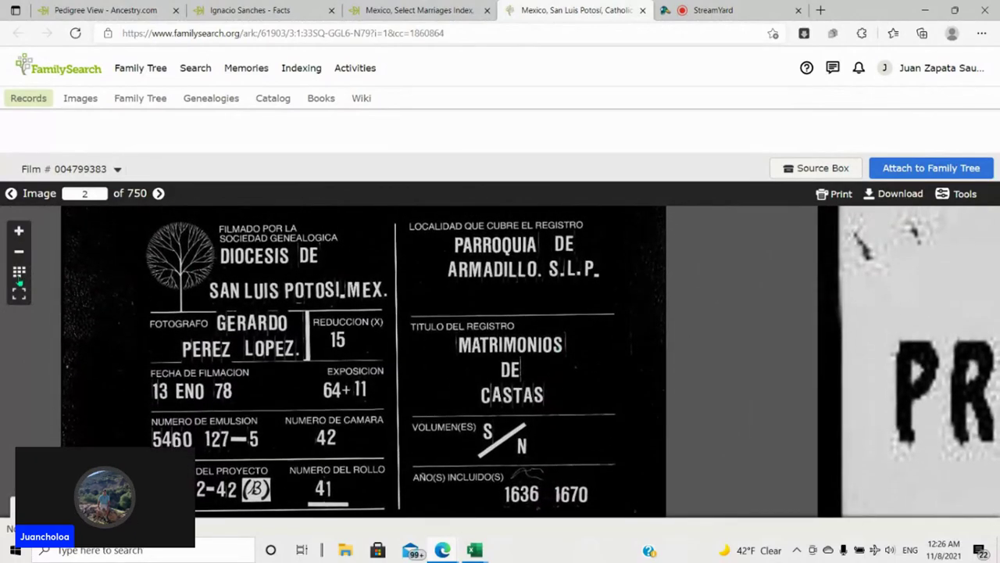
- Browse the film's thumbnails to the title card at image 76, check its details, and return to the thumbnails
left_click(19, 272)
scroll(312, 362, "down", 5)
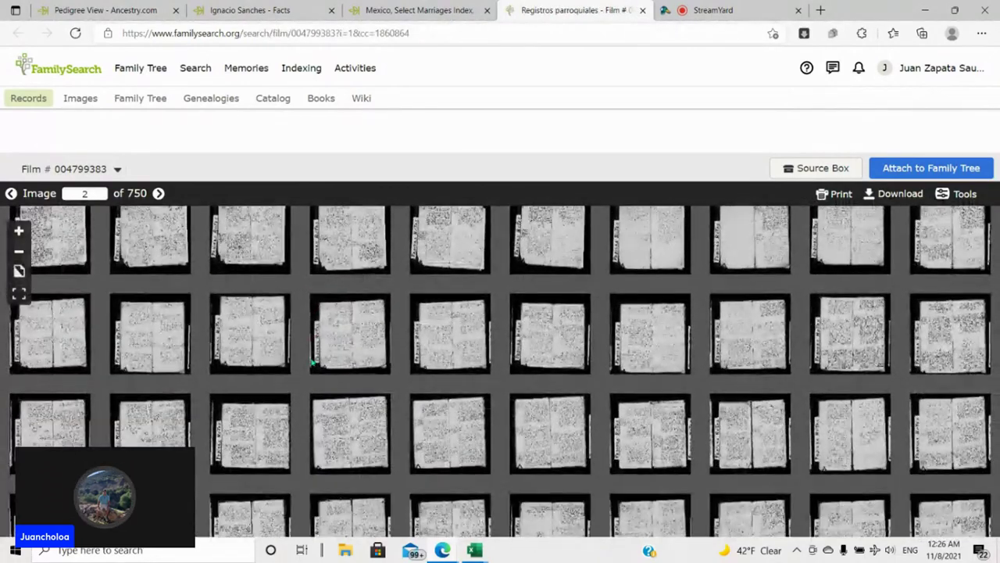
scroll(312, 361, "down", 5)
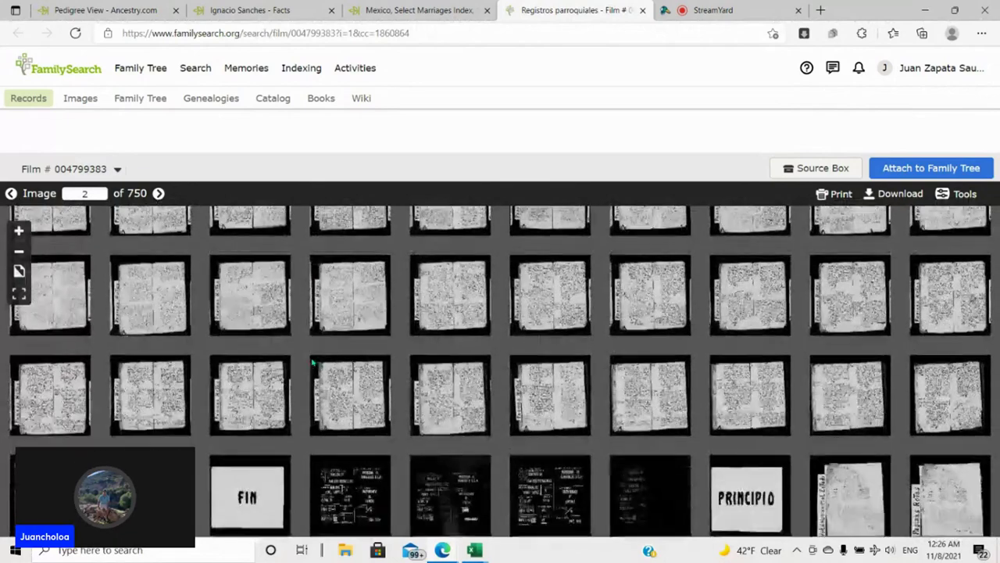
scroll(314, 362, "down", 5)
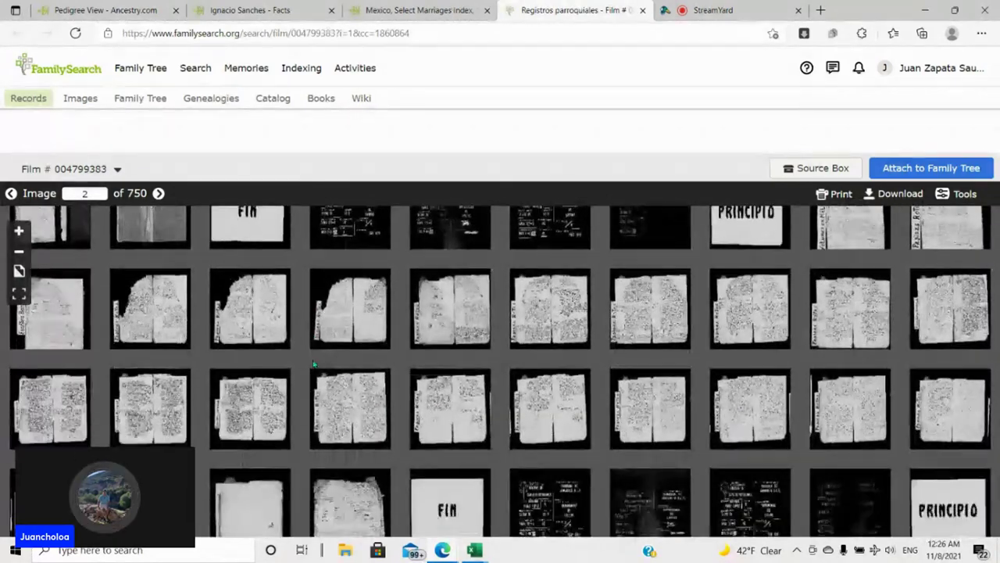
scroll(617, 446, "up", 3)
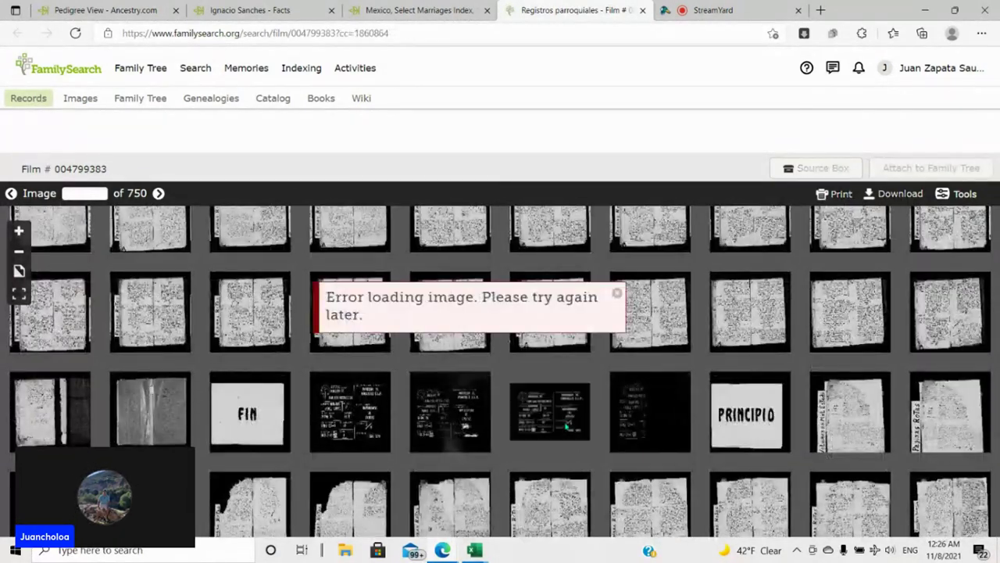
left_click(567, 426)
scroll(568, 426, "up", 2)
left_click_drag(547, 500, 502, 318)
left_click(19, 271)
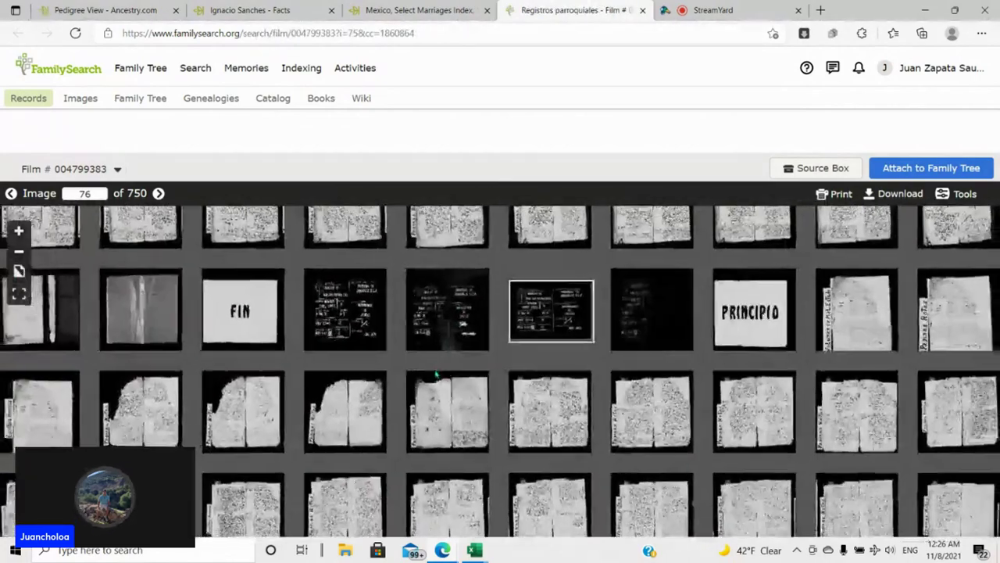
- Open the following volume's title card at image 108 and read the years it covers
scroll(437, 376, "down", 3)
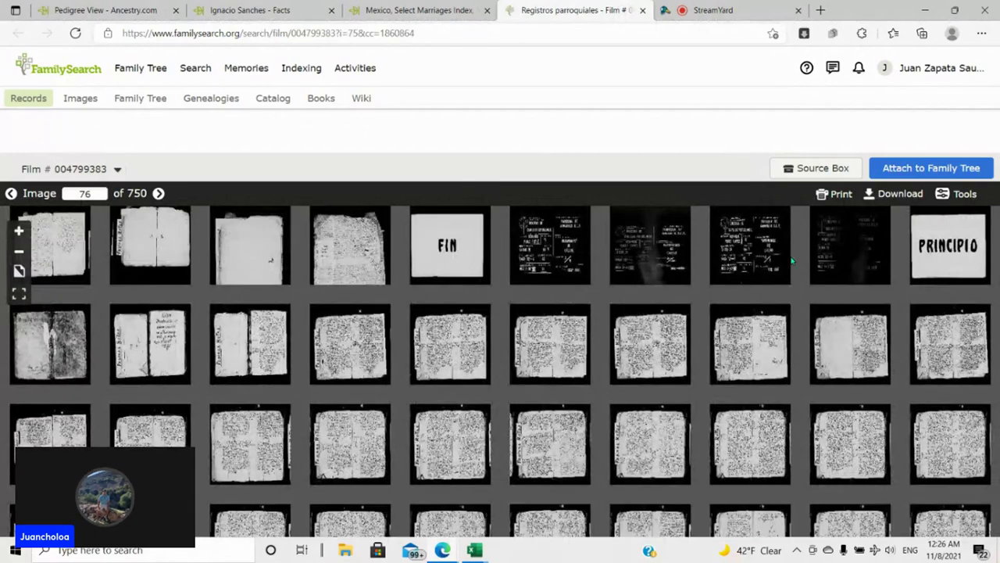
left_click(782, 258)
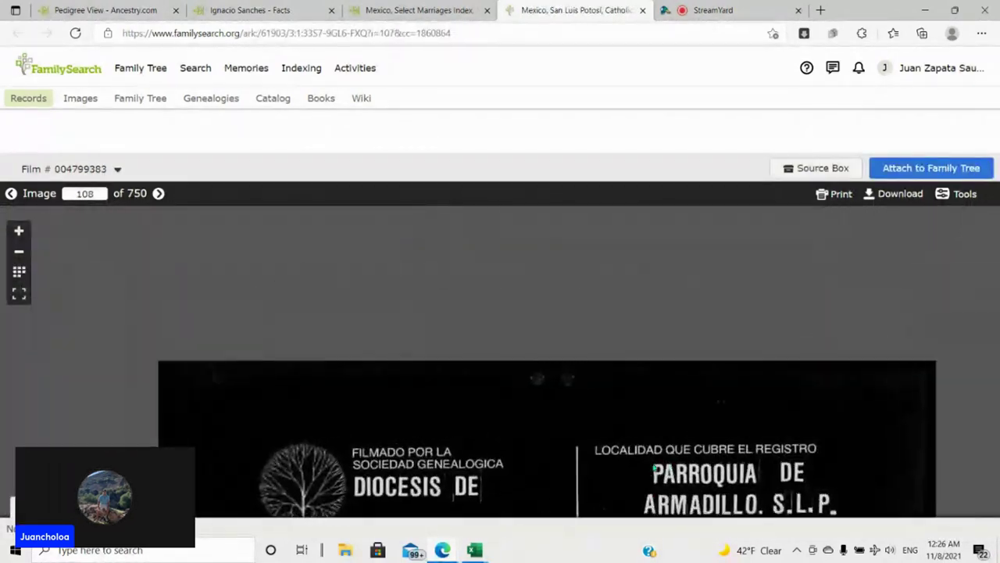
left_click_drag(655, 467, 92, 264)
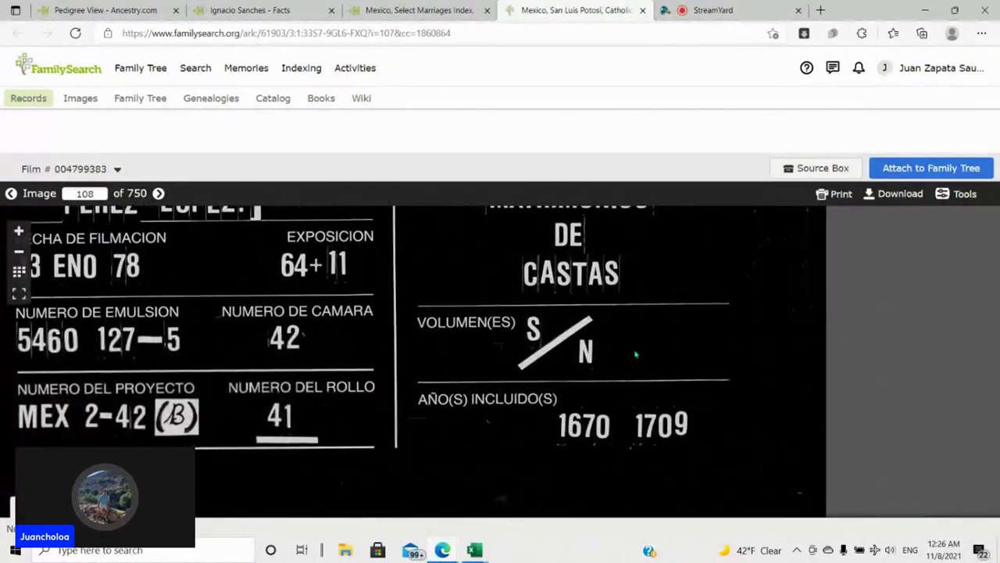
- Return to the film's thumbnails, open the title card at image 229, and read the years it covers
scroll(366, 352, "down", 5)
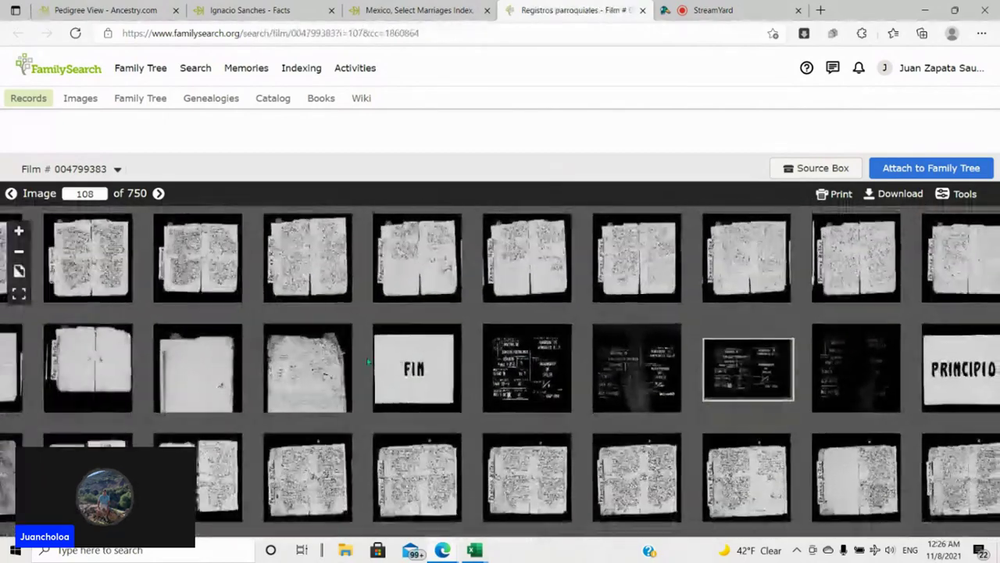
scroll(365, 345, "down", 5)
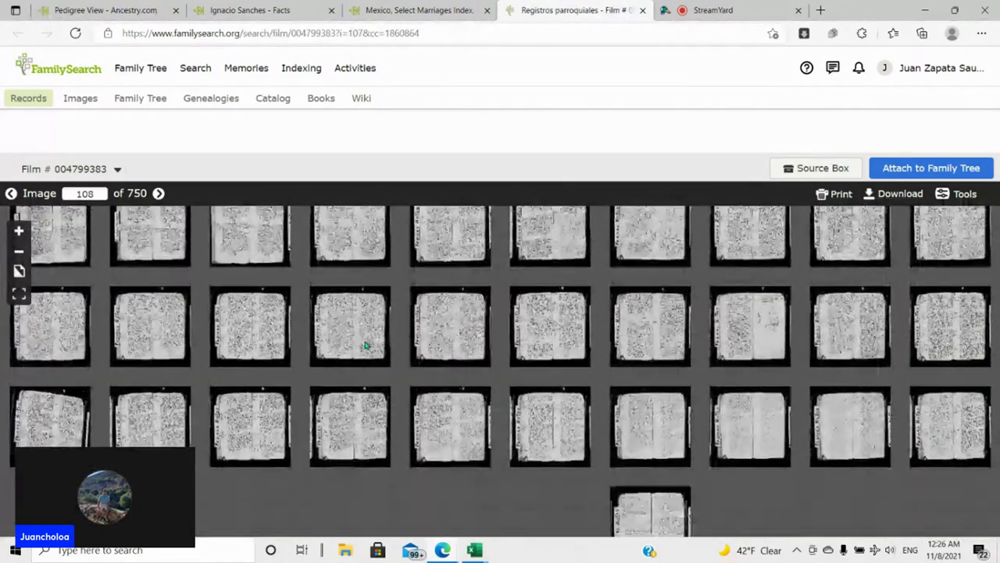
scroll(364, 351, "down", 5)
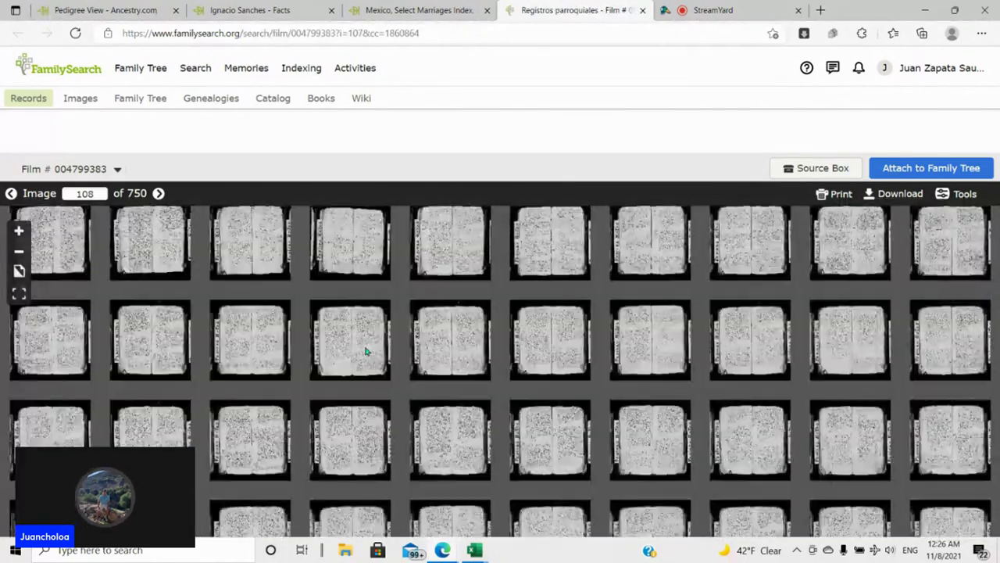
scroll(367, 352, "down", 5)
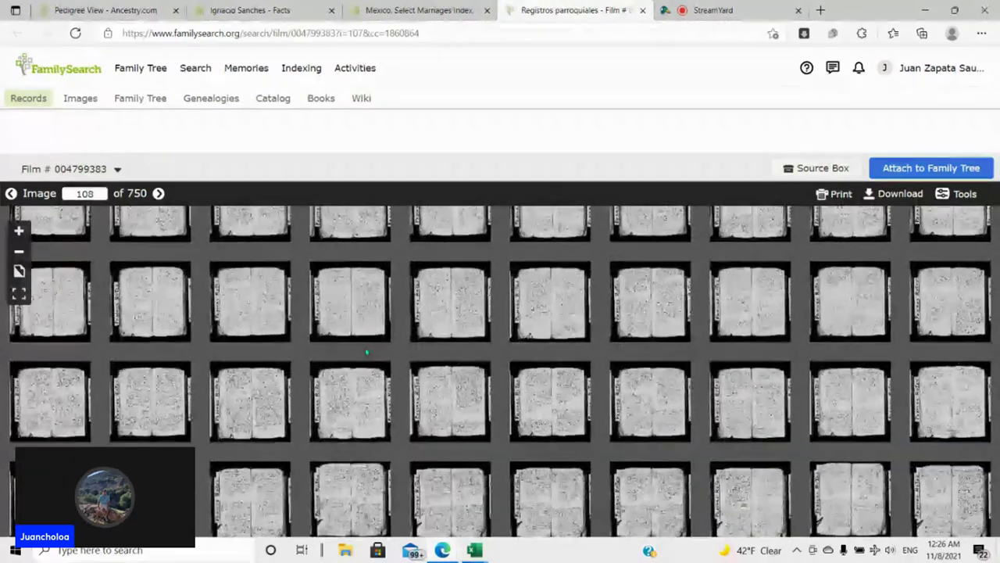
scroll(373, 356, "down", 3)
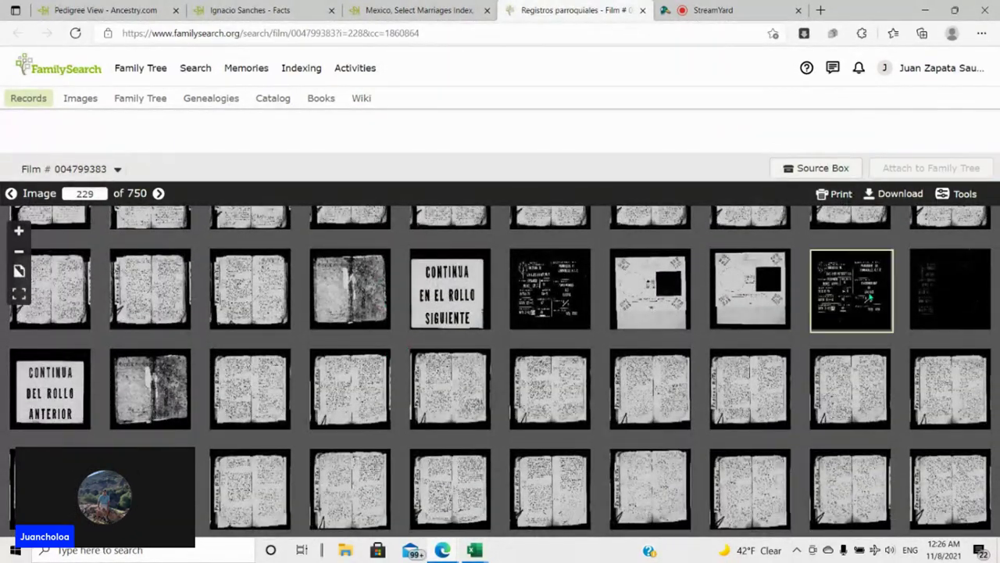
left_click(869, 297)
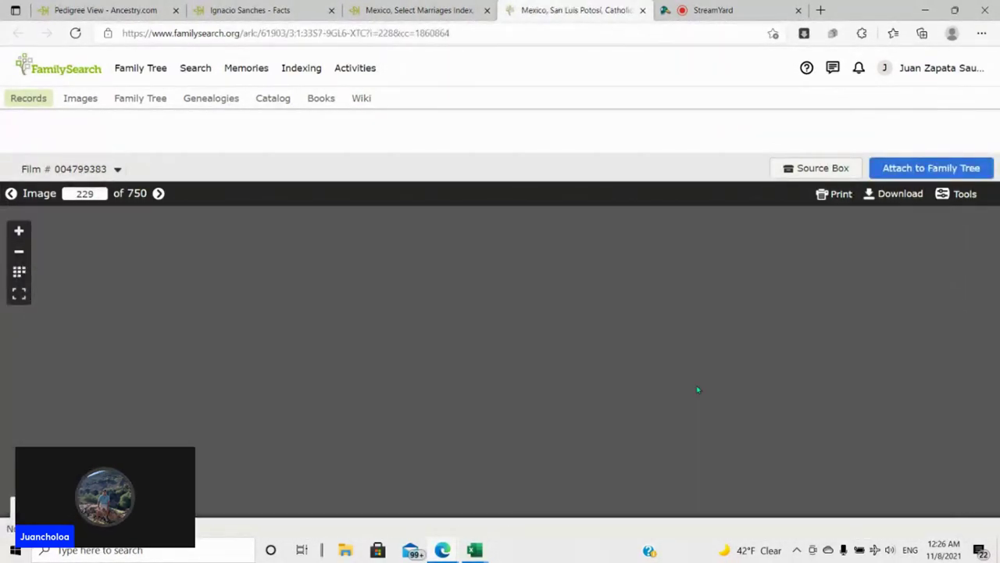
scroll(615, 327, "down", 3)
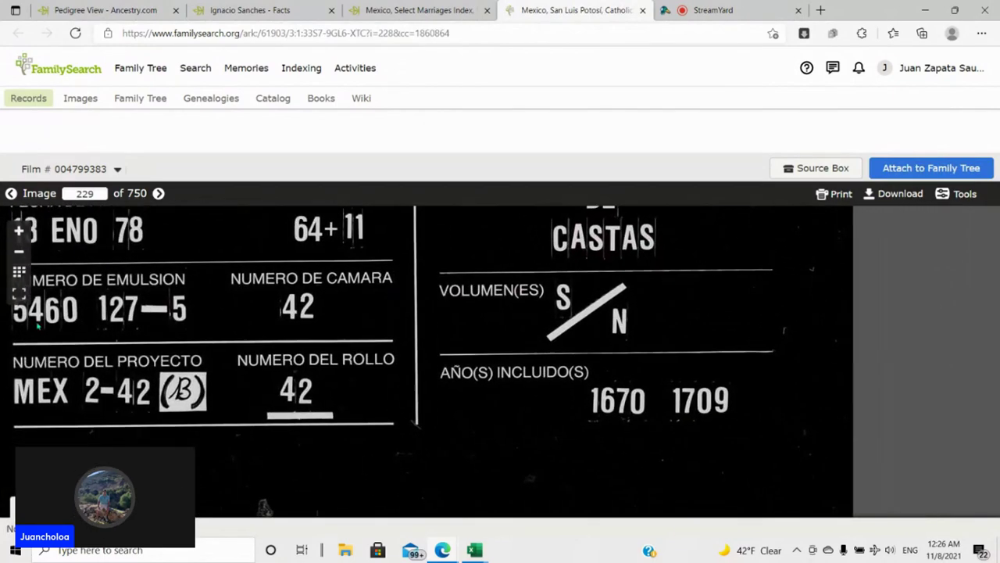
- Browse the thumbnails to the next volume's title card at image 306 and open it to check its details
left_click(18, 271)
scroll(431, 330, "down", 5)
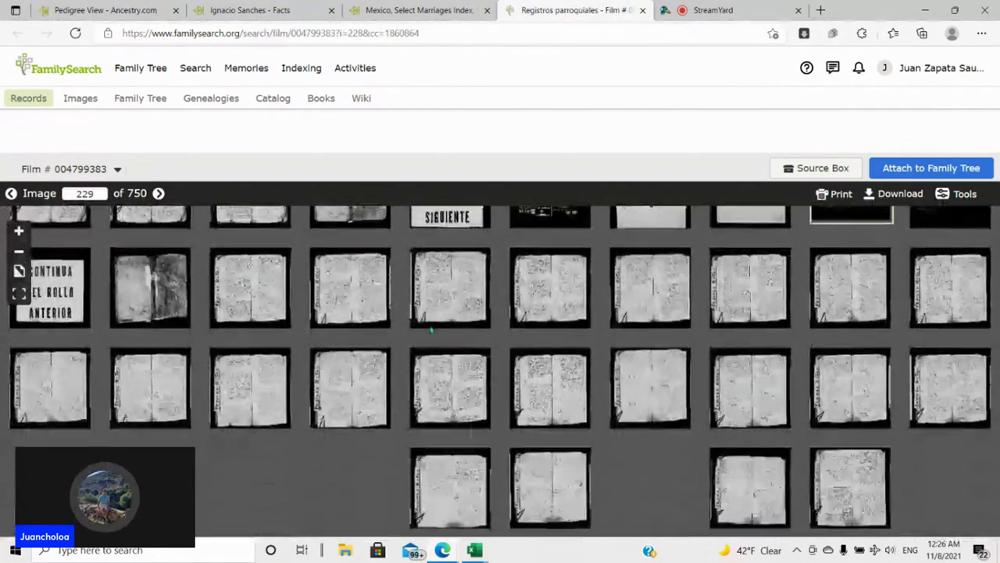
scroll(430, 330, "down", 3)
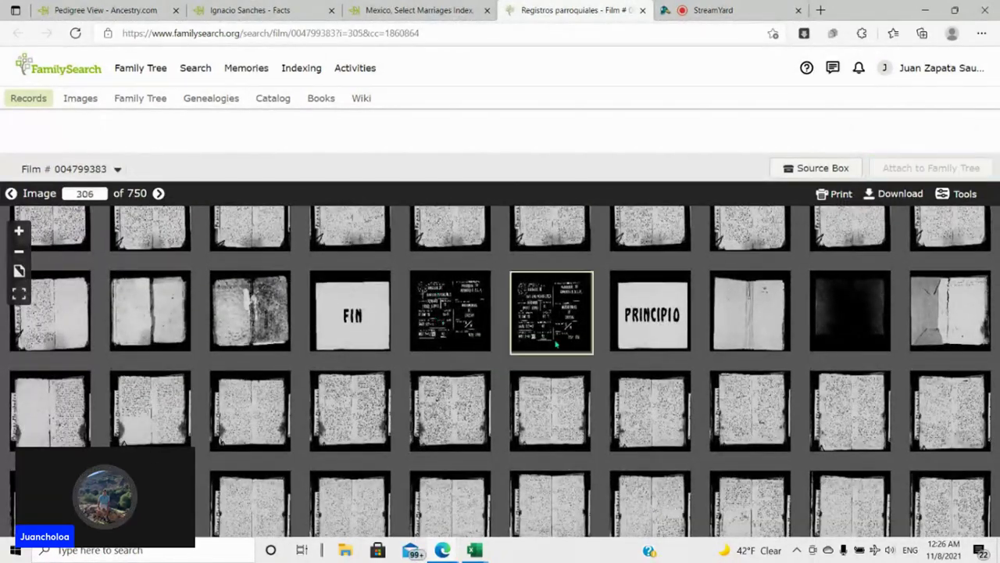
left_click(556, 344)
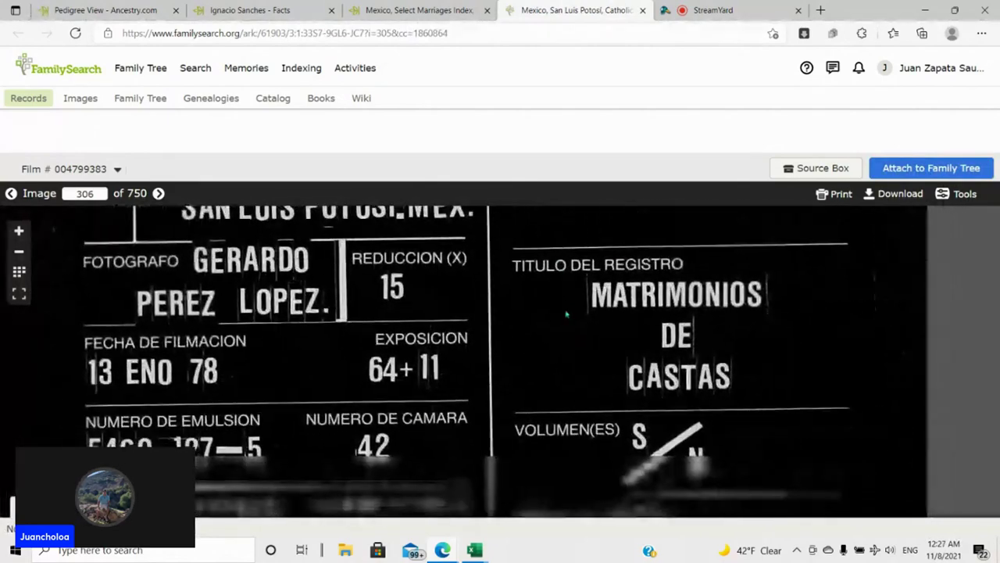
- Open the title card at image 455 and compare its years with the marriage date on the Ancestry record
left_click(18, 272)
scroll(451, 378, "down", 5)
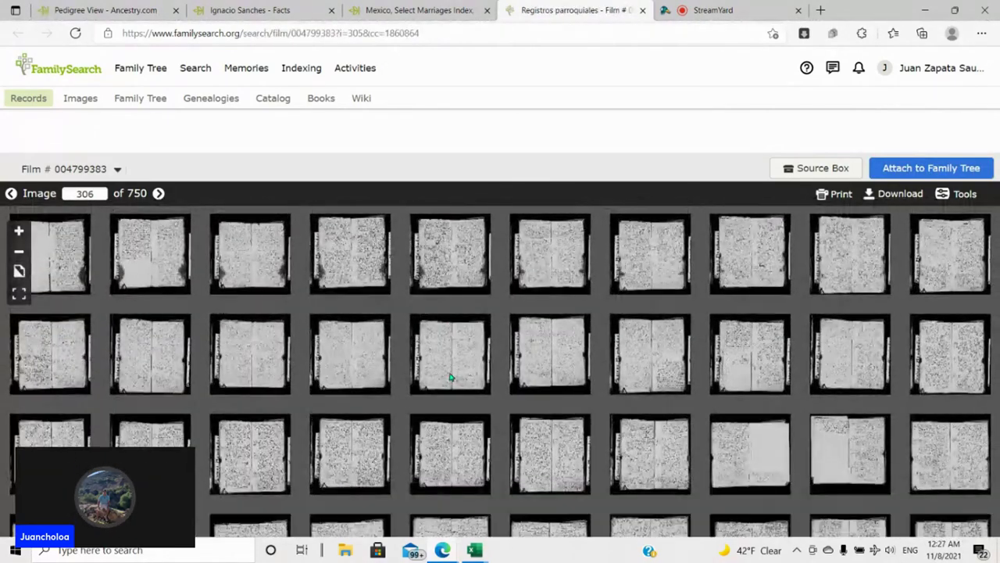
scroll(451, 378, "down", 5)
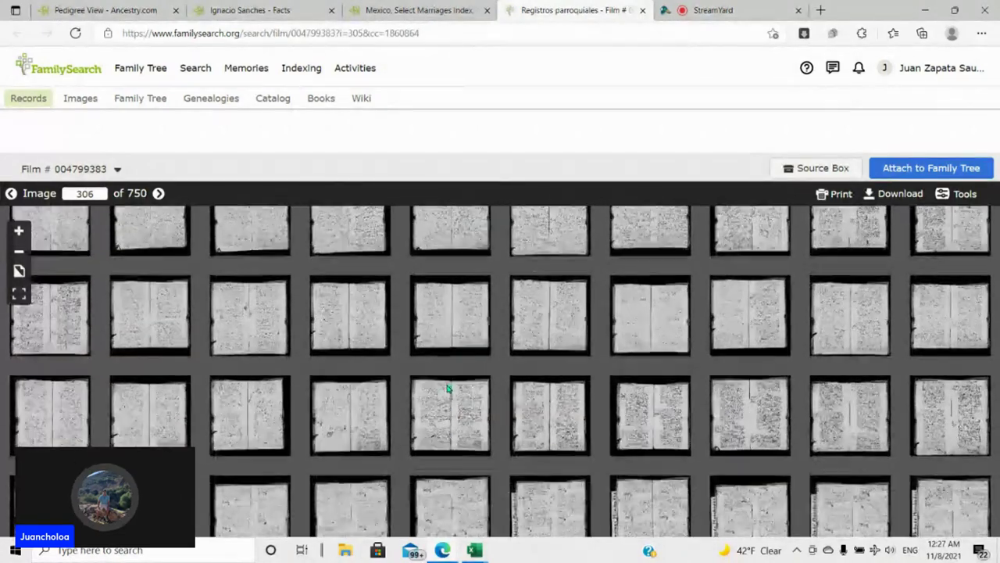
scroll(448, 388, "down", 5)
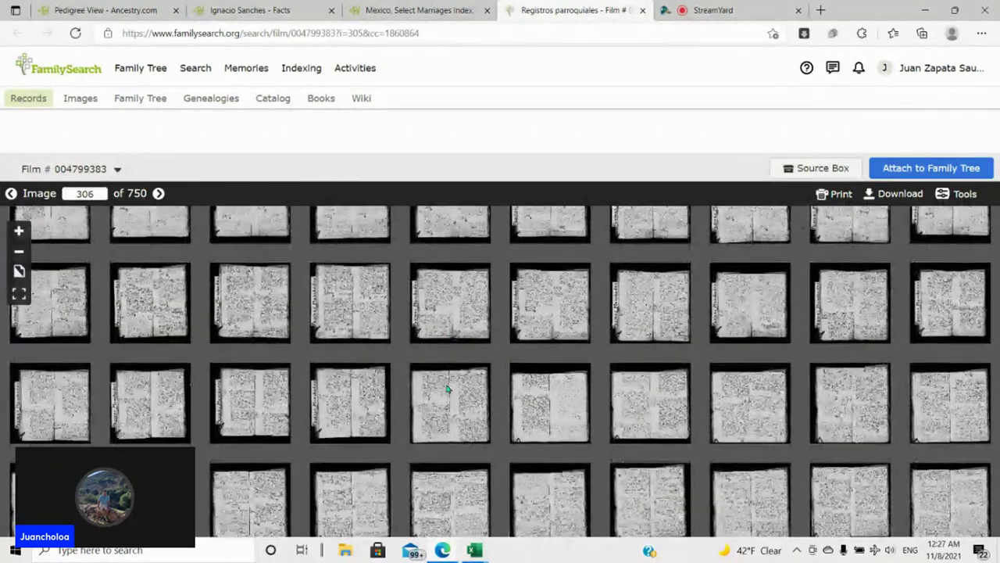
scroll(448, 388, "down", 5)
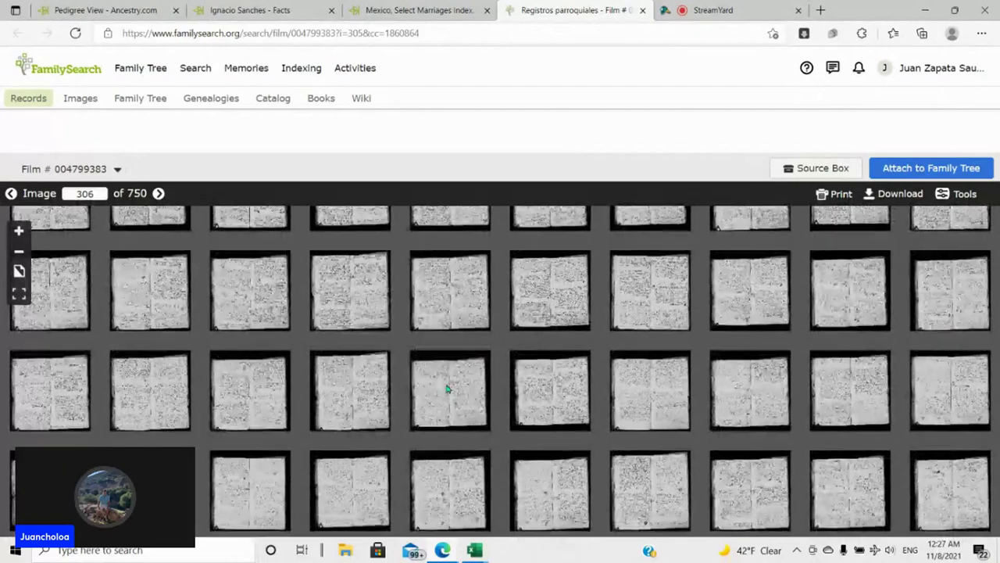
scroll(448, 389, "down", 5)
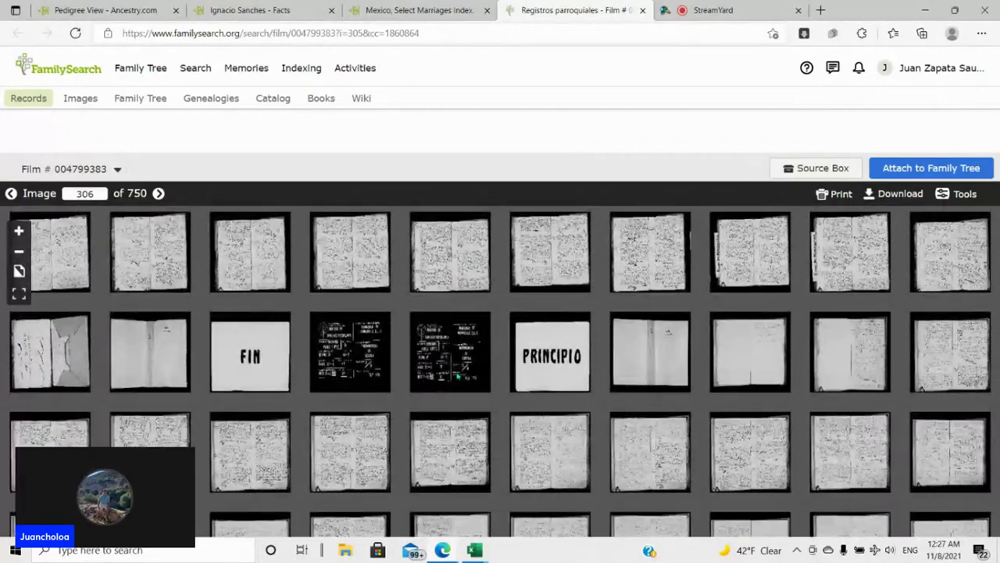
left_click(458, 376)
scroll(500, 352, "up", 3)
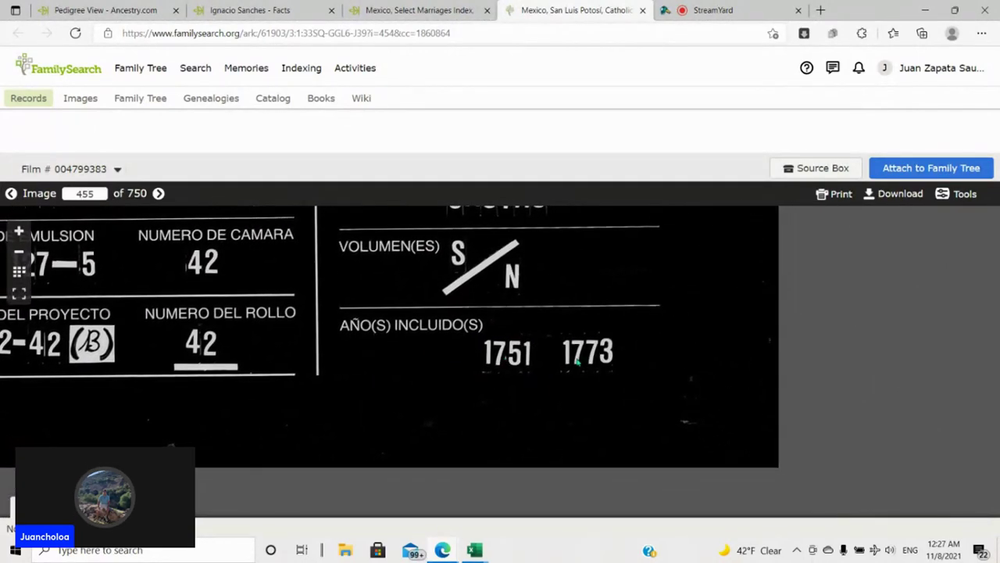
left_click(411, 9)
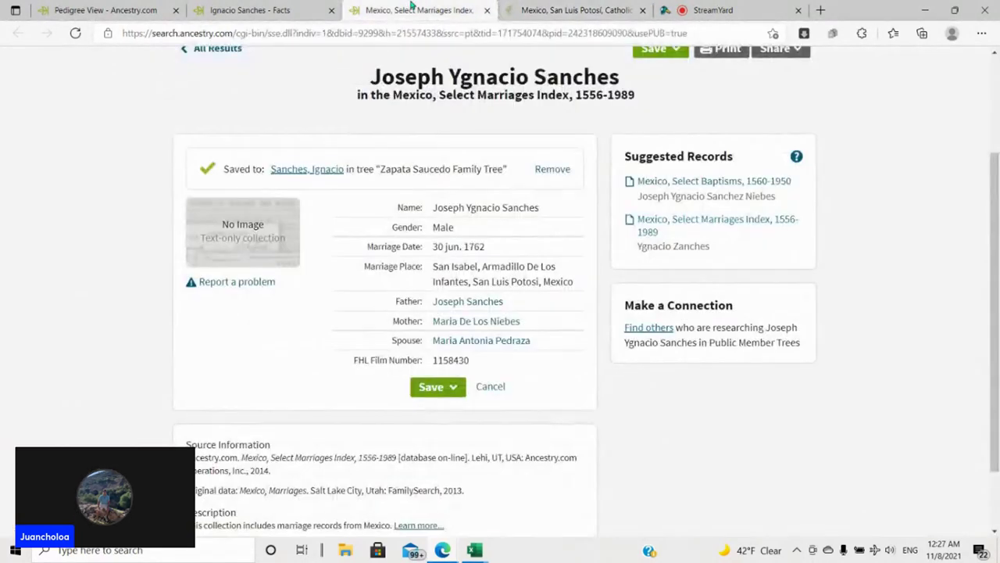
left_click(545, 9)
- Open image 505 from the 1751–1773 volume's thumbnails and enlarge a marriage entry to read its date
left_click(19, 271)
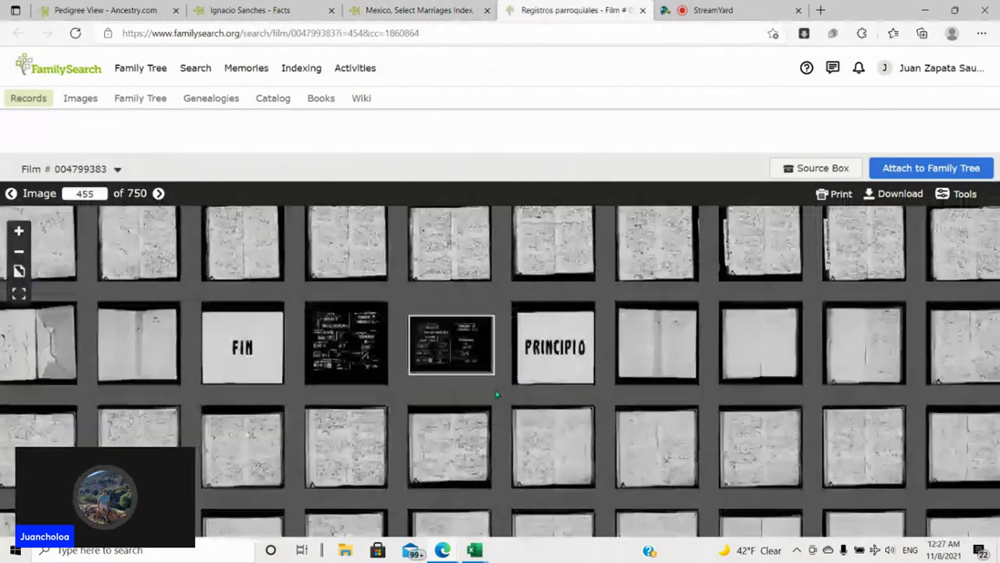
scroll(496, 395, "down", 3)
scroll(495, 390, "up", 2)
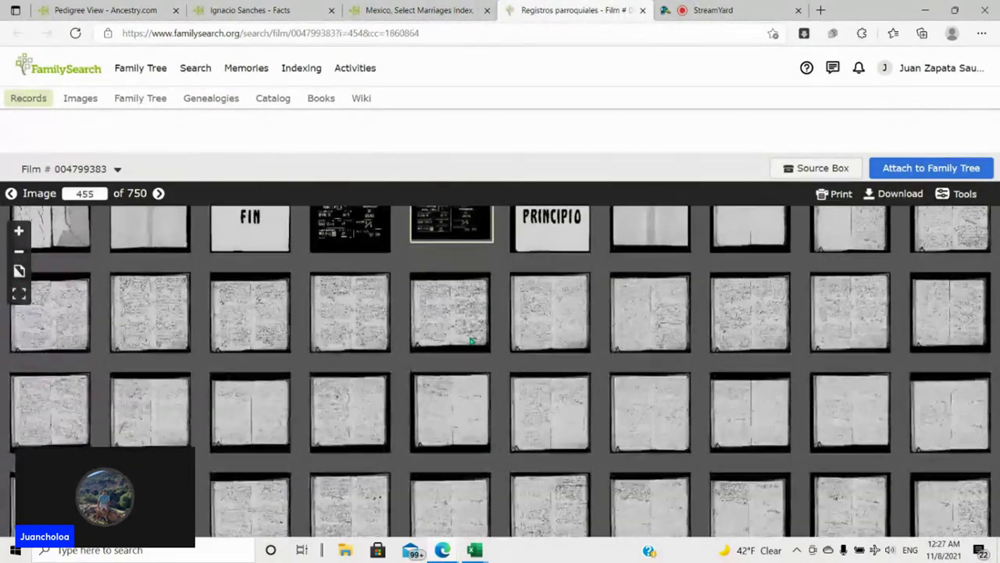
scroll(471, 341, "down", 1)
scroll(471, 342, "down", 5)
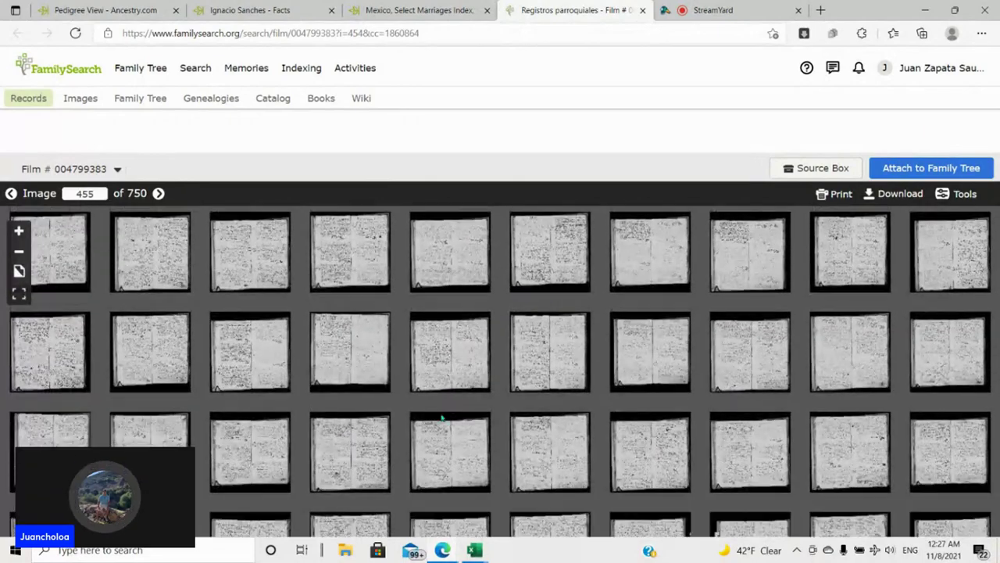
left_click(438, 449)
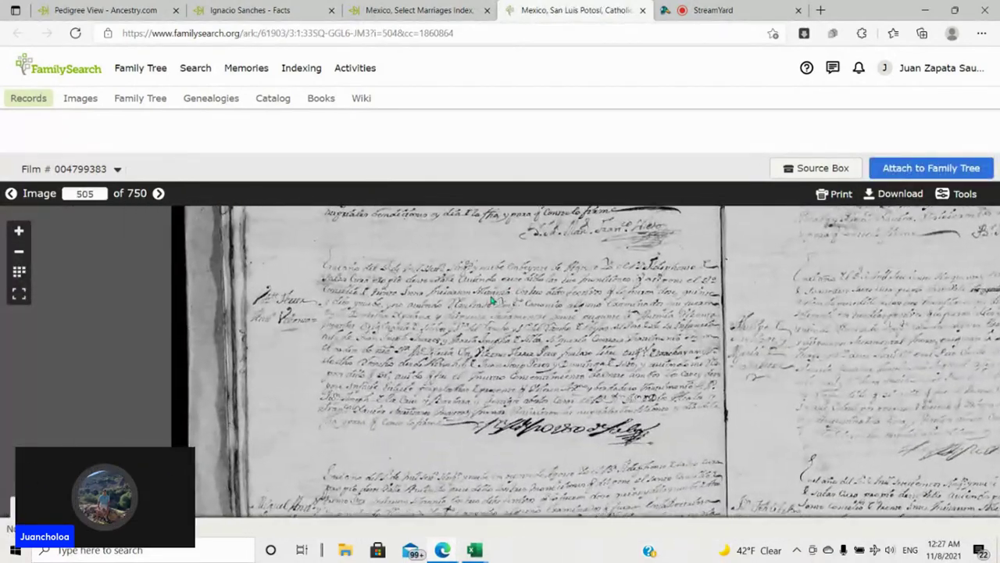
left_click(440, 9)
left_click(549, 7)
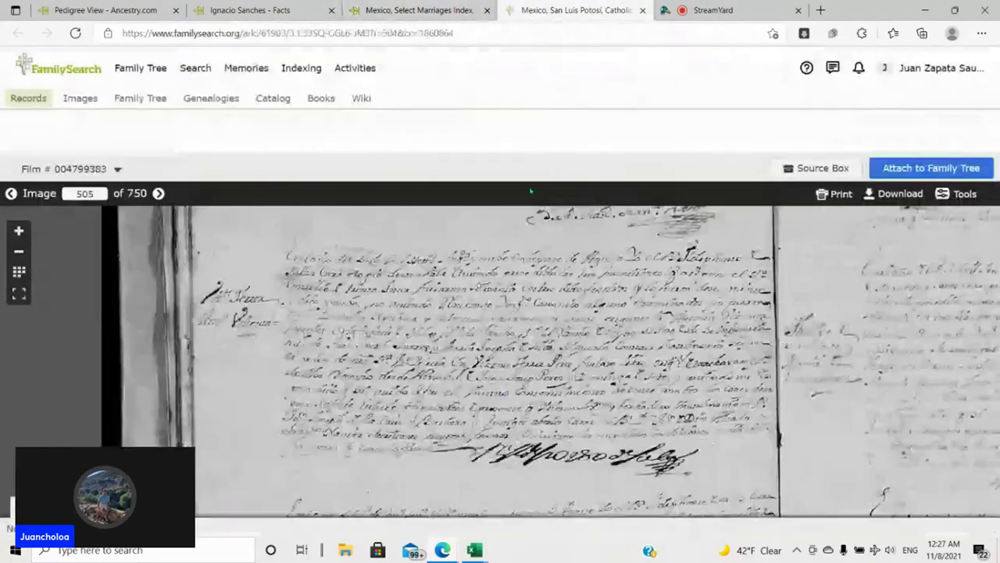
scroll(476, 347, "up", 3)
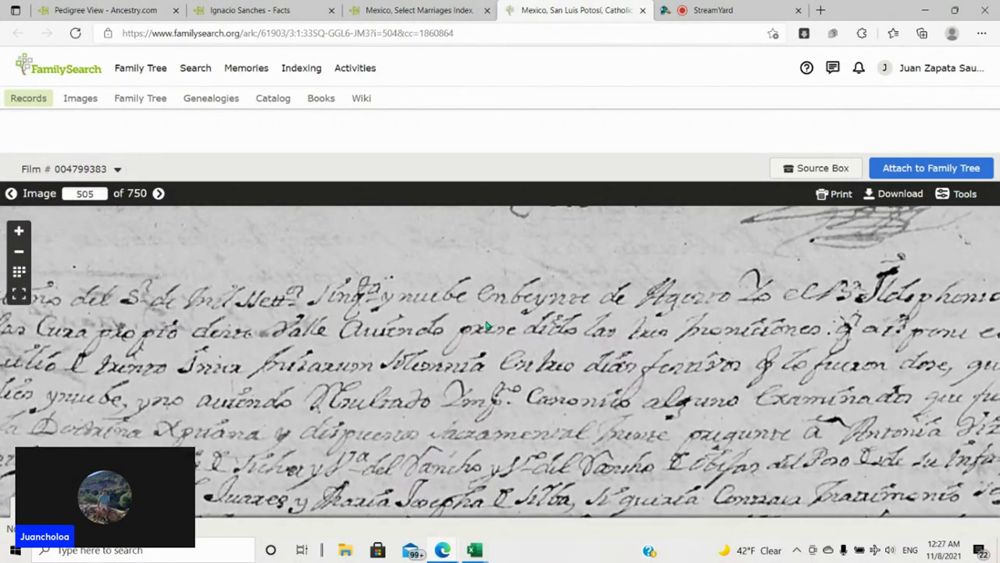
- Open image 525 from the thumbnails, read its first entry's date, and compare it with the Ancestry marriage date
left_click(18, 271)
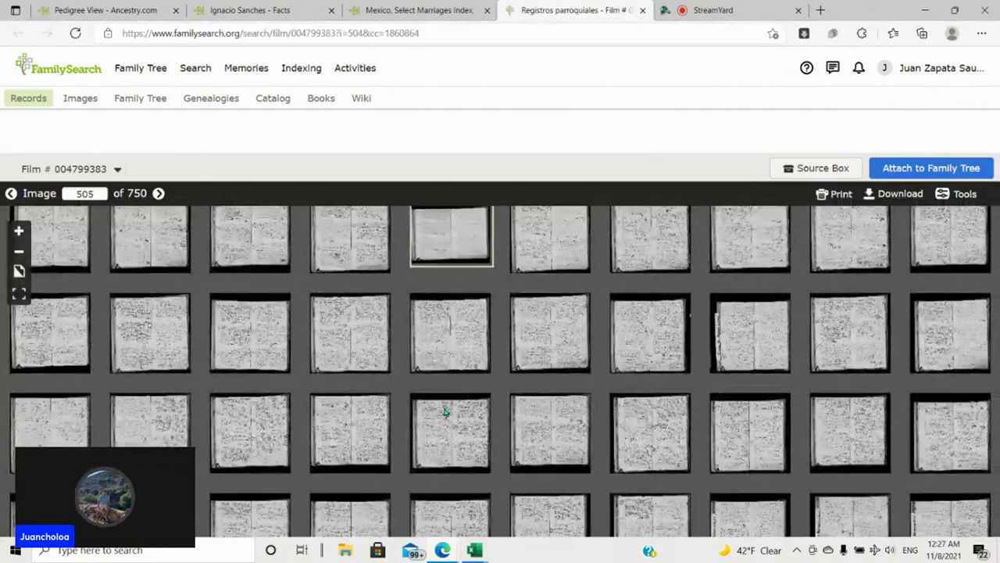
left_click(444, 412)
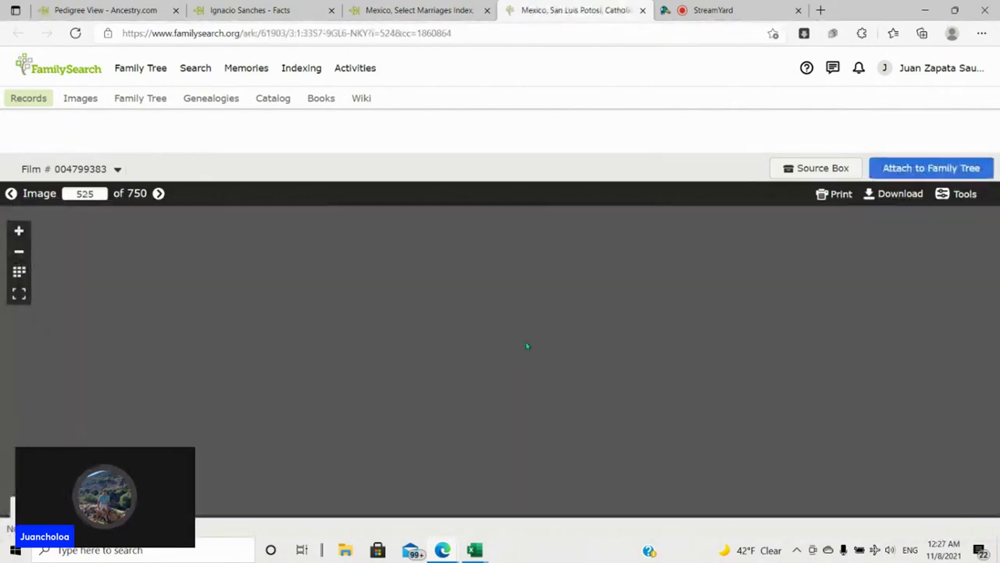
scroll(410, 404, "up", 1)
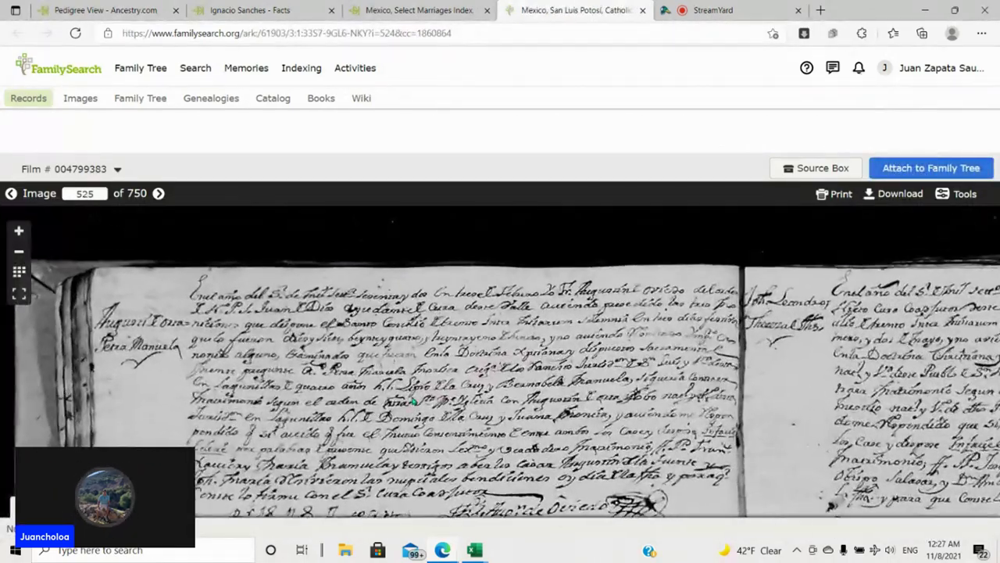
scroll(418, 366, "up", 3)
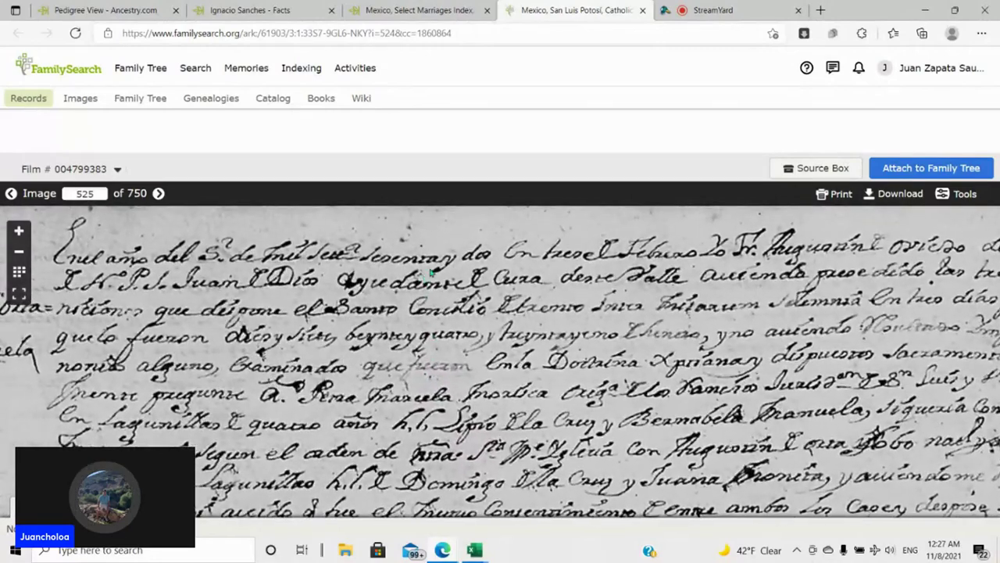
left_click(414, 8)
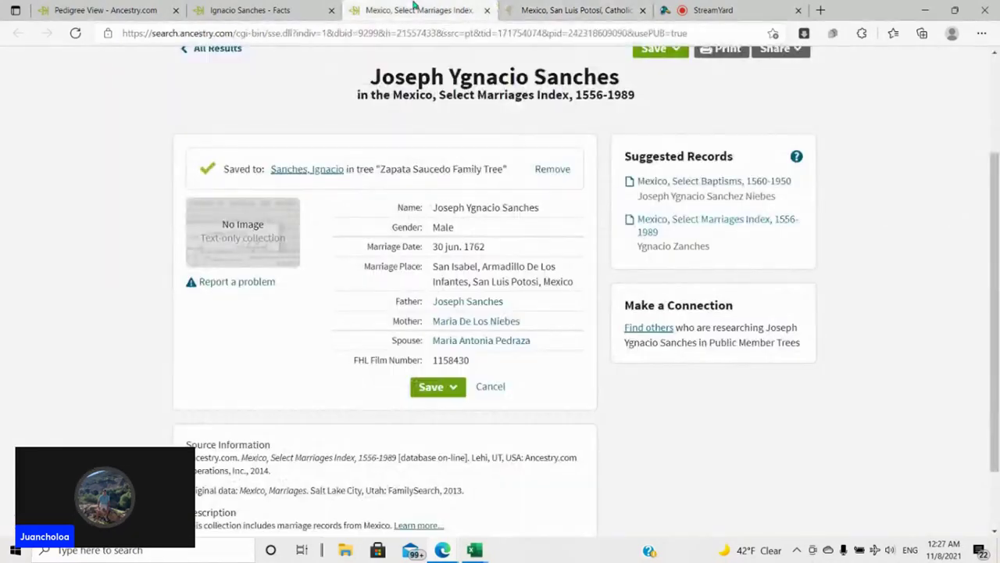
left_click(574, 11)
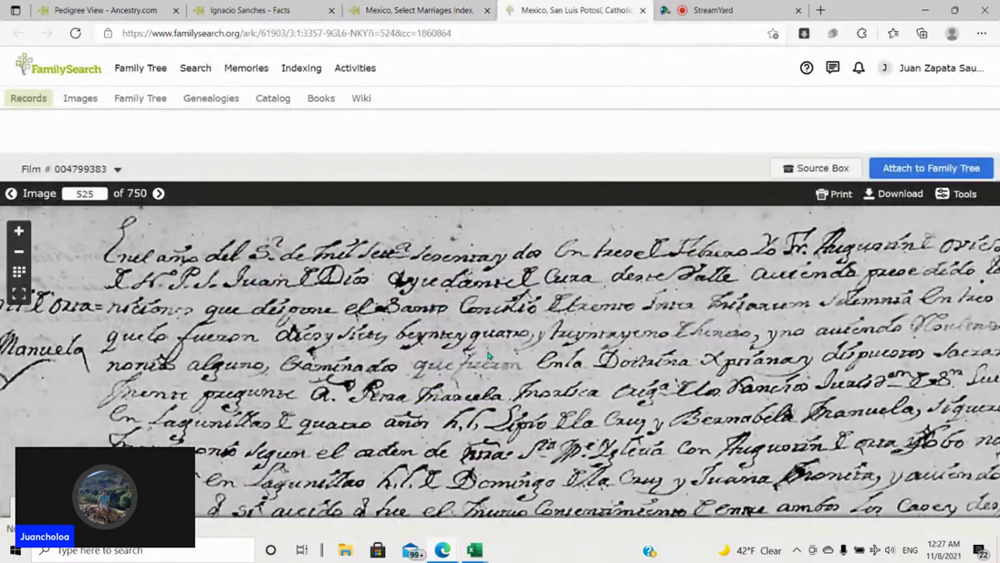
- Look over the entry on image 525, advance to image 529, and read the date of its marriage entry
left_click_drag(484, 354, 313, 368)
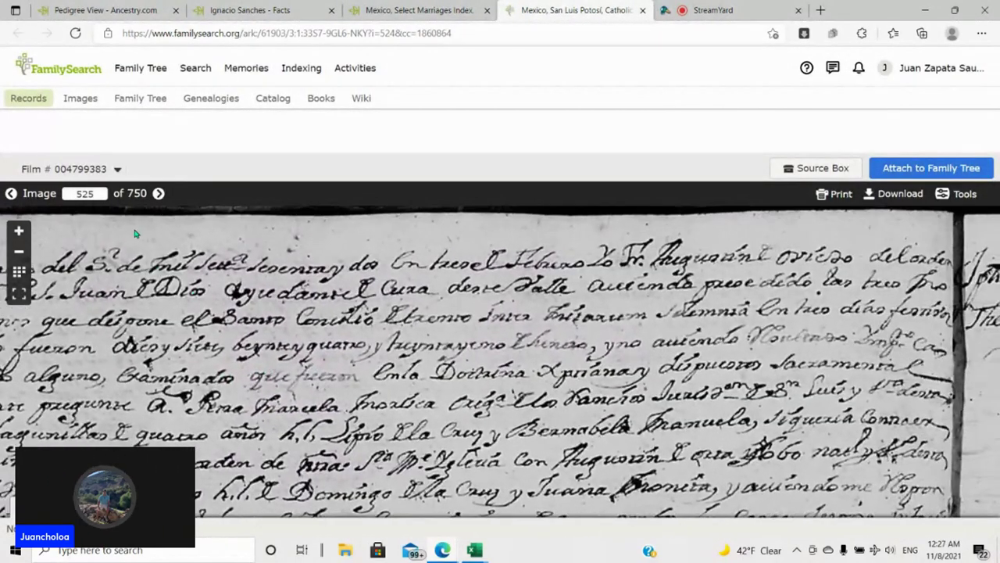
double_click(159, 193)
double_click(159, 193)
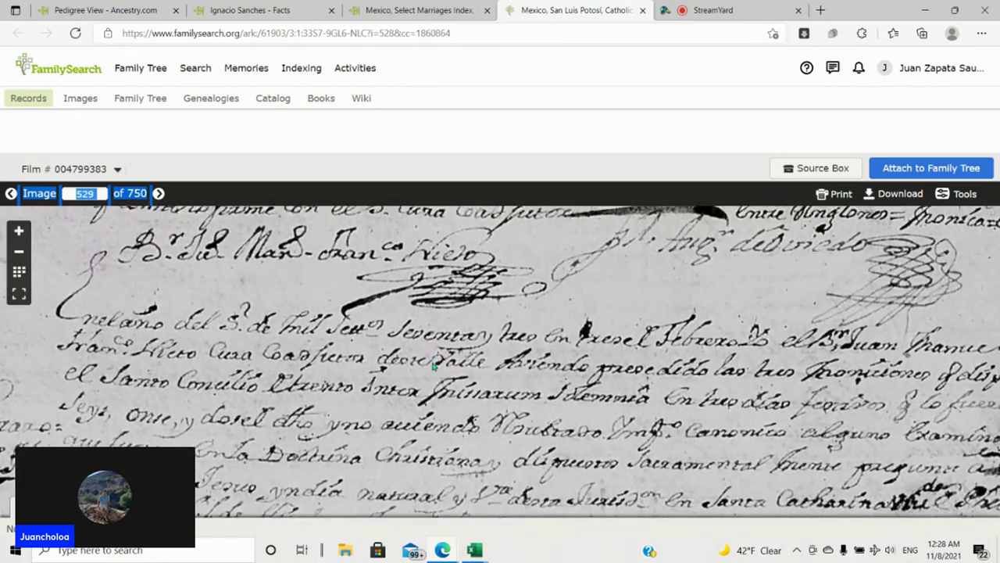
- Go back one image at a time from 529 to 526, checking the entry dates for the June 1762 marriage
left_click(11, 194)
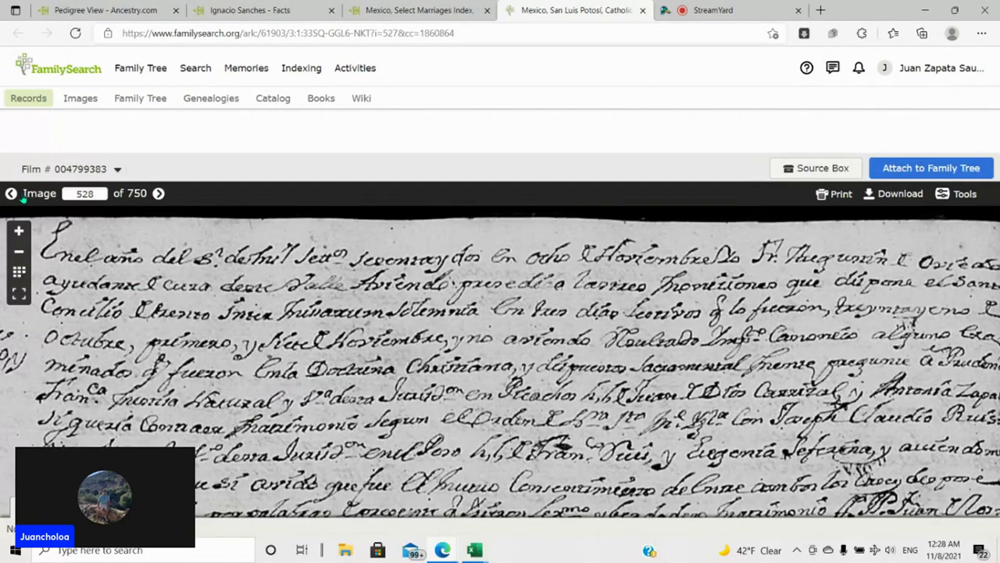
left_click(11, 194)
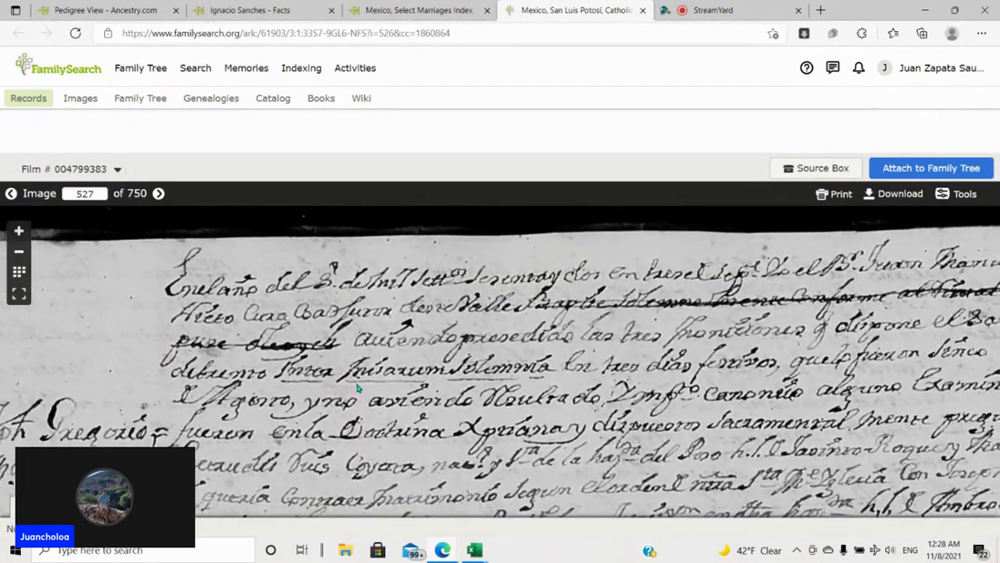
left_click_drag(356, 386, 351, 383)
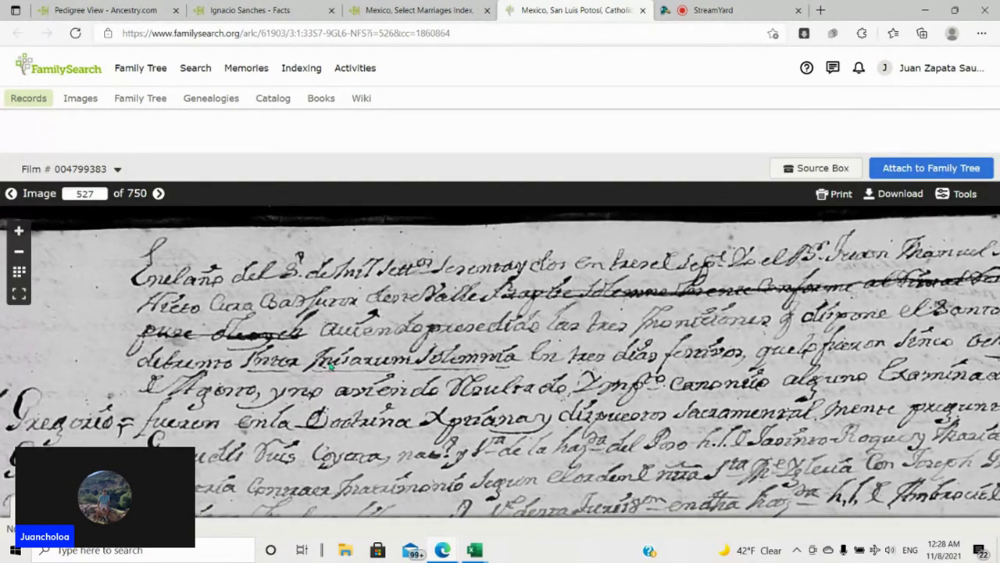
left_click(10, 194)
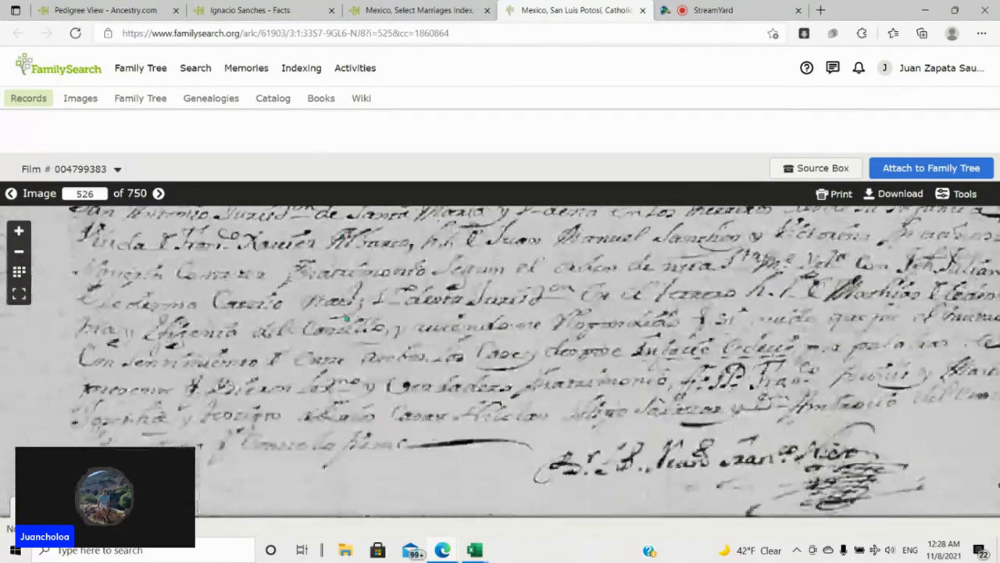
- Examine the marriage entries on image 526 for the 30 June 1762 date and the names of the couple and their parents
left_click_drag(393, 382, 291, 383)
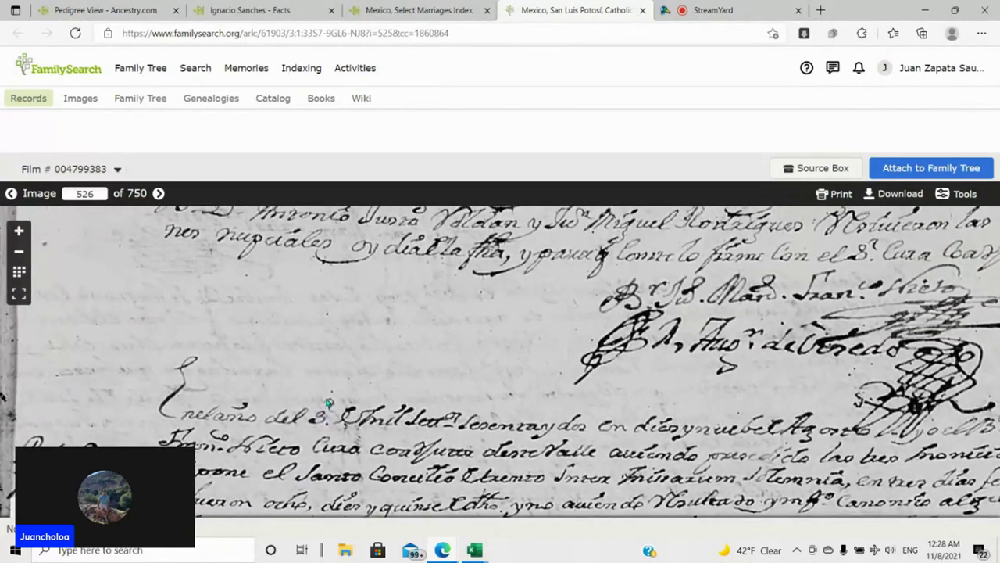
left_click_drag(386, 346, 374, 421)
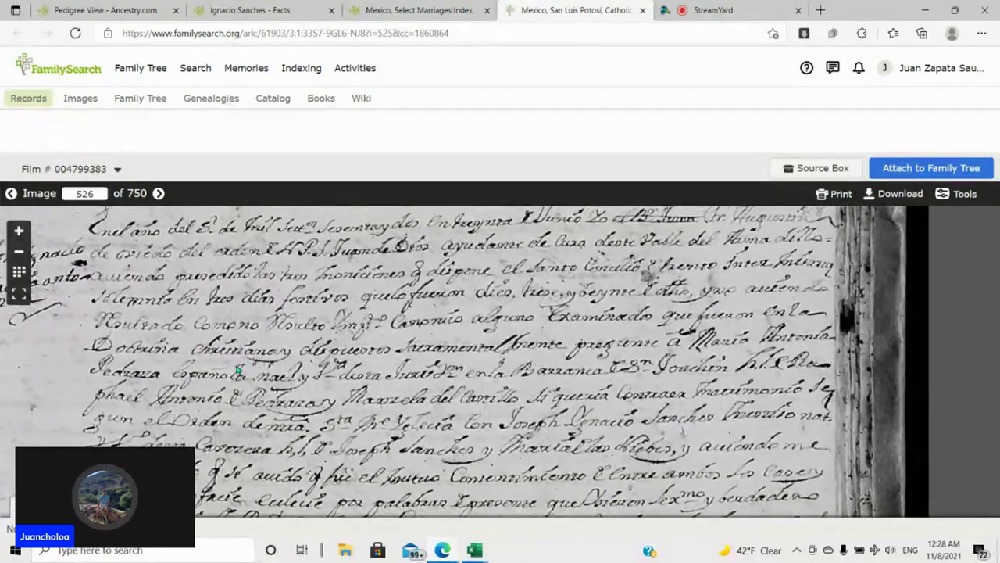
scroll(236, 337, "down", 1)
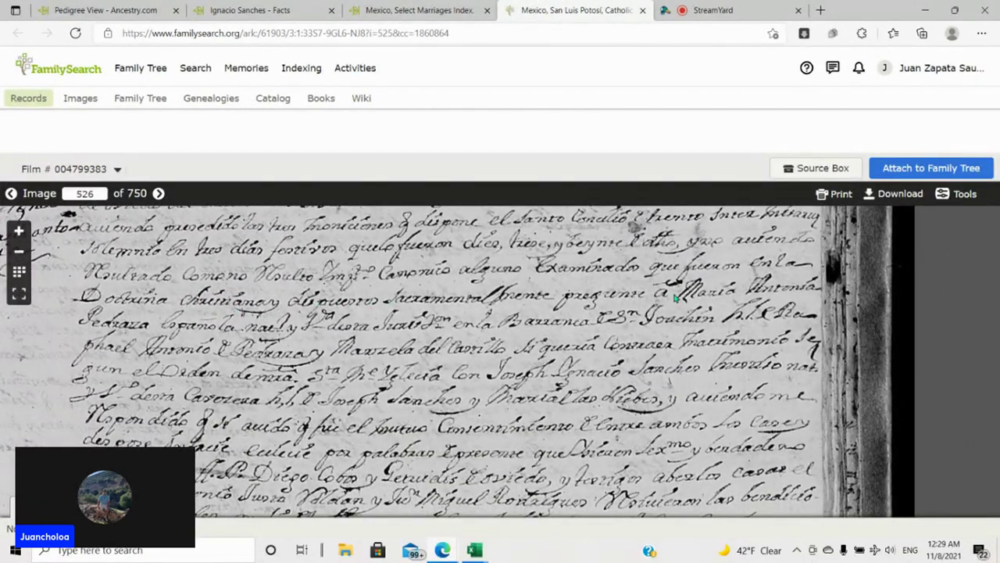
scroll(198, 332, "up", 1)
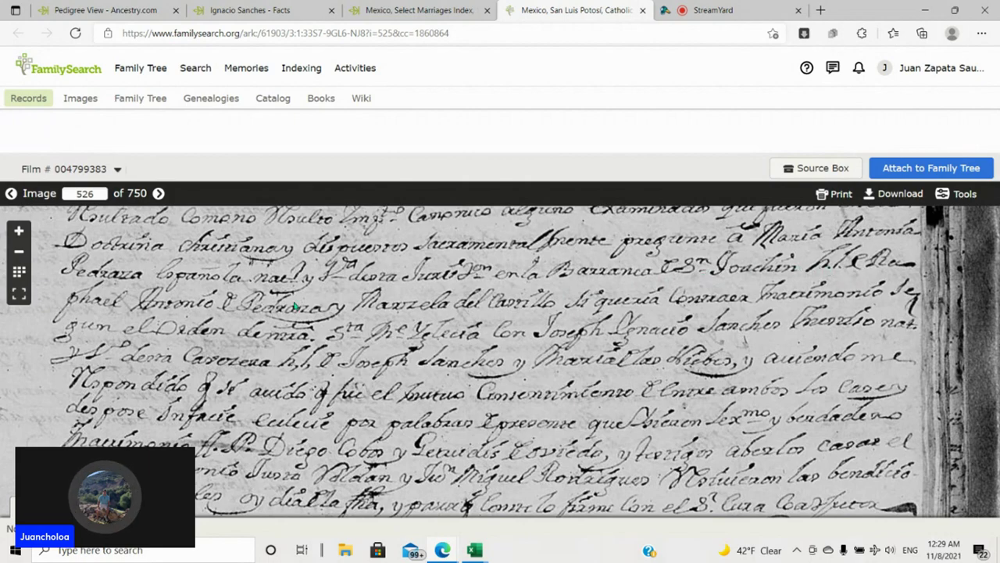
scroll(275, 324, "up", 3)
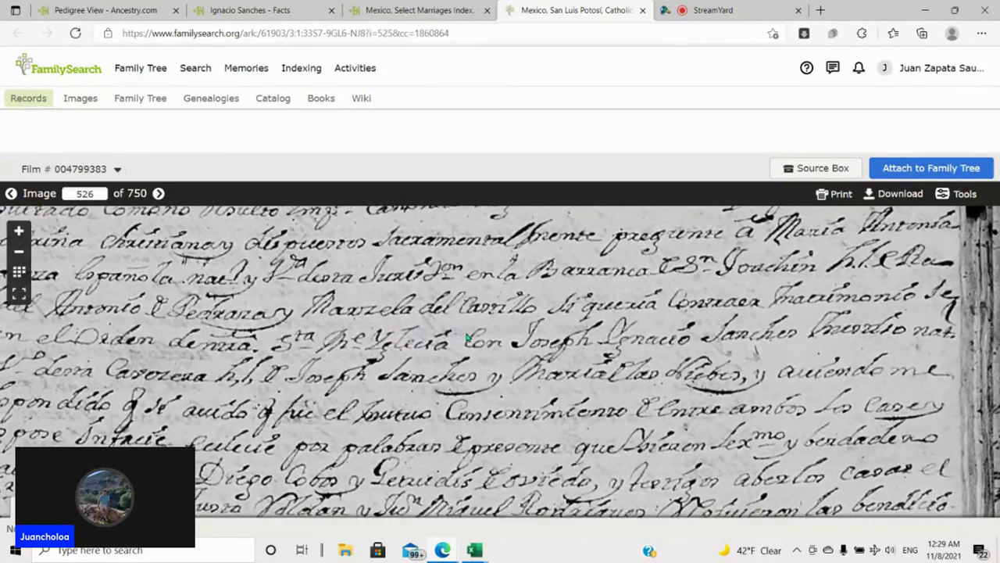
- Copy the web address of FamilySearch image 526 and close the Ancestry Mexico, Select Marriages Index record
left_click(449, 17)
left_click(446, 36)
left_click(516, 8)
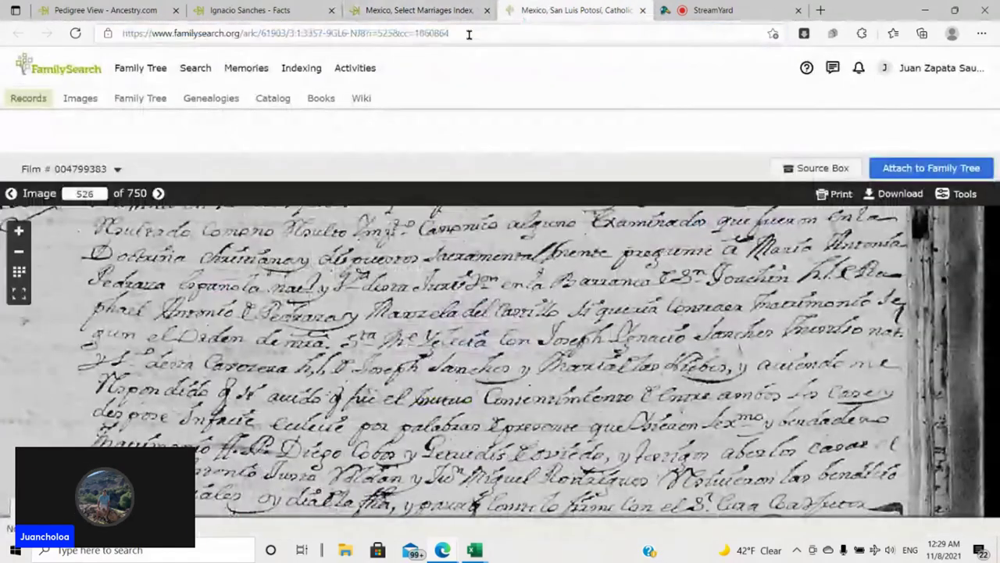
left_click(457, 35)
left_click(445, 11)
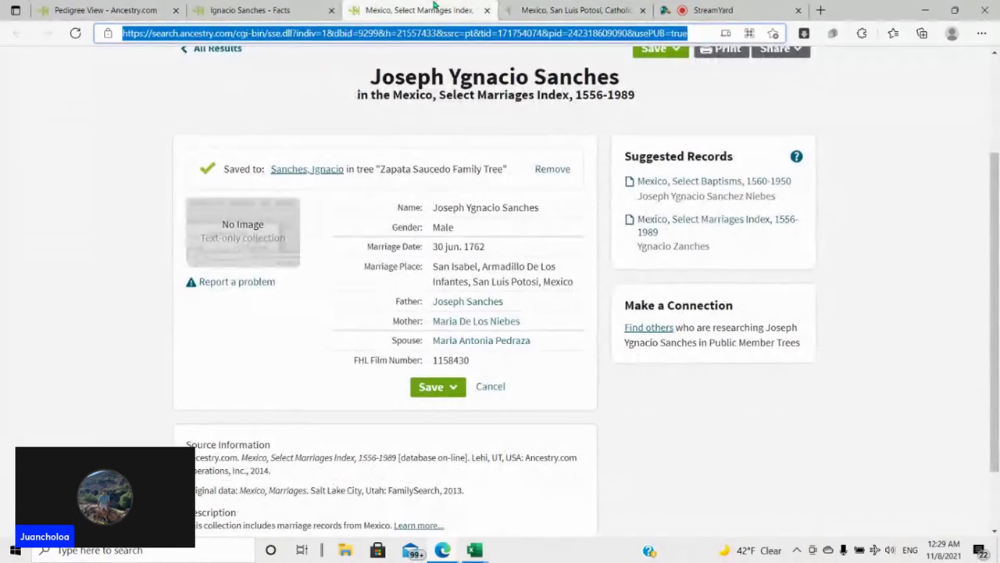
left_click(487, 10)
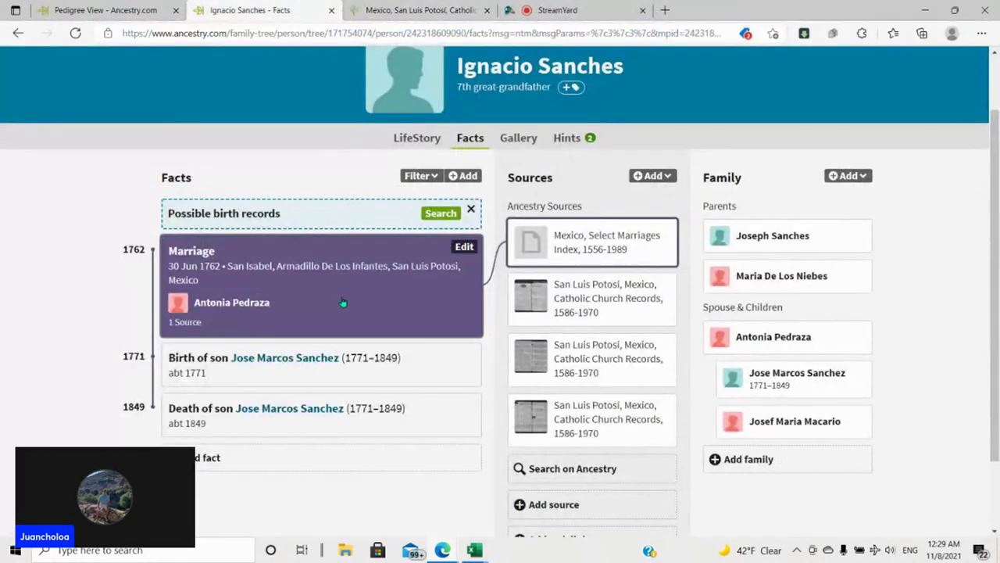
- Add the FamilySearch link to image 526 as the description of the 7th great-grandfather's 1762 marriage fact and save it
left_click(465, 248)
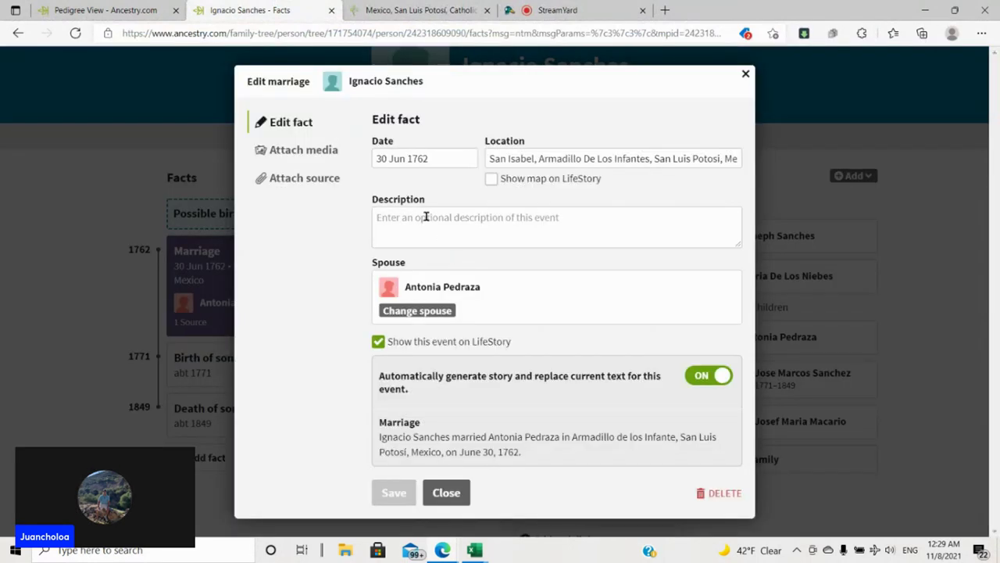
left_click(424, 217)
type("https://www.familysearch.org/ark:/61903/3:1:33S7-9GL6-NJ8?i=525&cc=1860864")
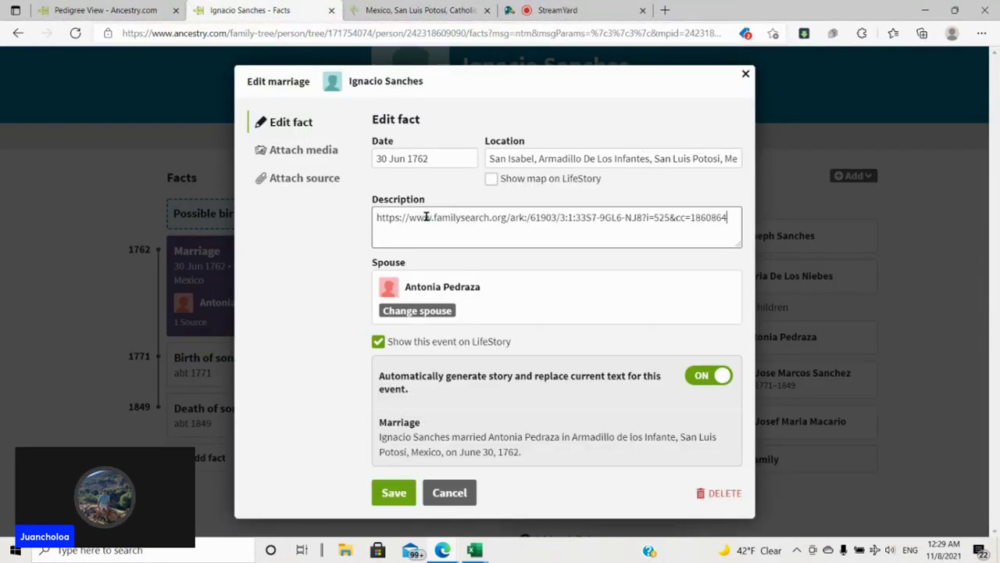
left_click(396, 492)
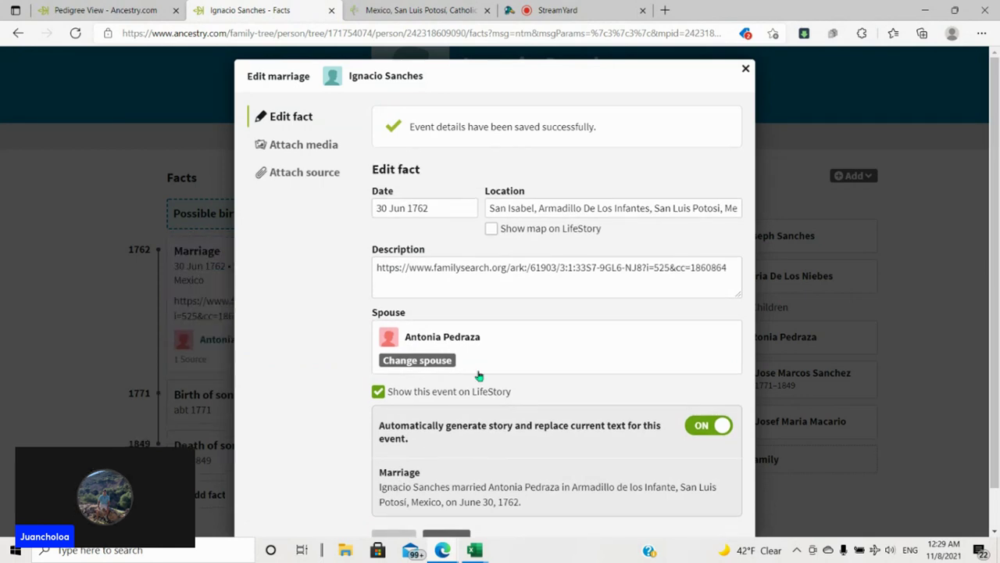
left_click(746, 69)
scroll(772, 156, "up", 1)
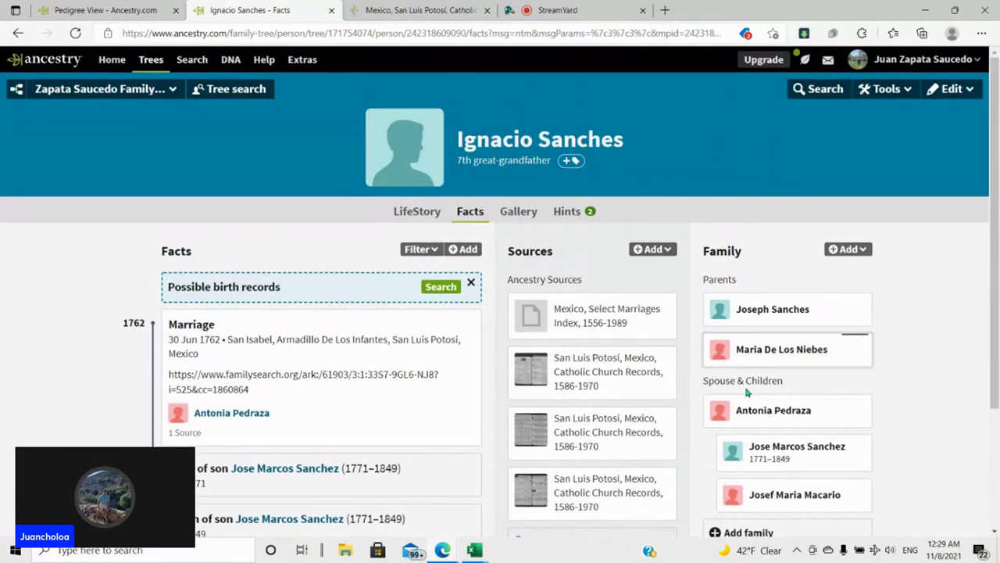
- Open the wife's profile and check her parents' names in the Mexico, Select Marriages Index source citation
left_click(762, 416)
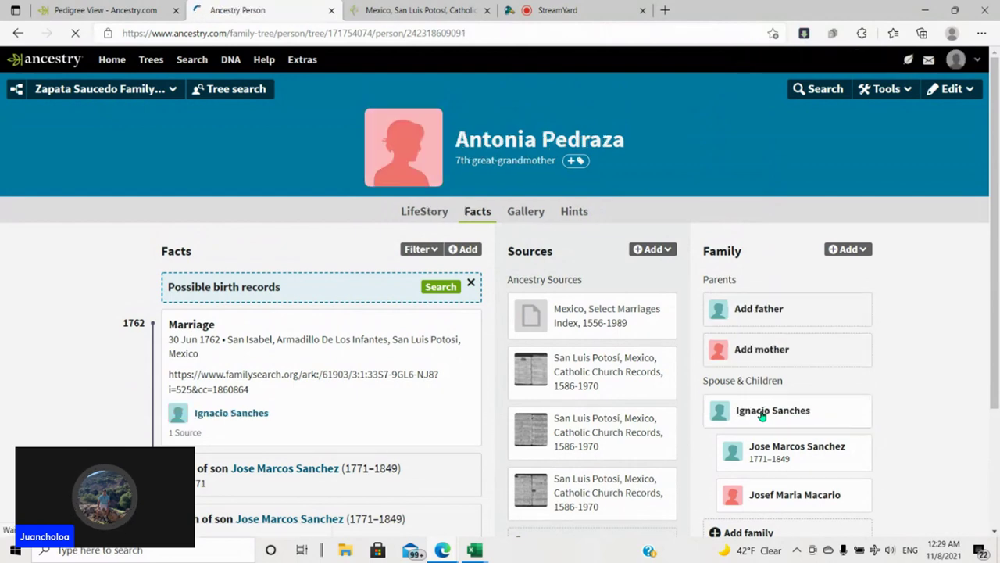
left_click(770, 316)
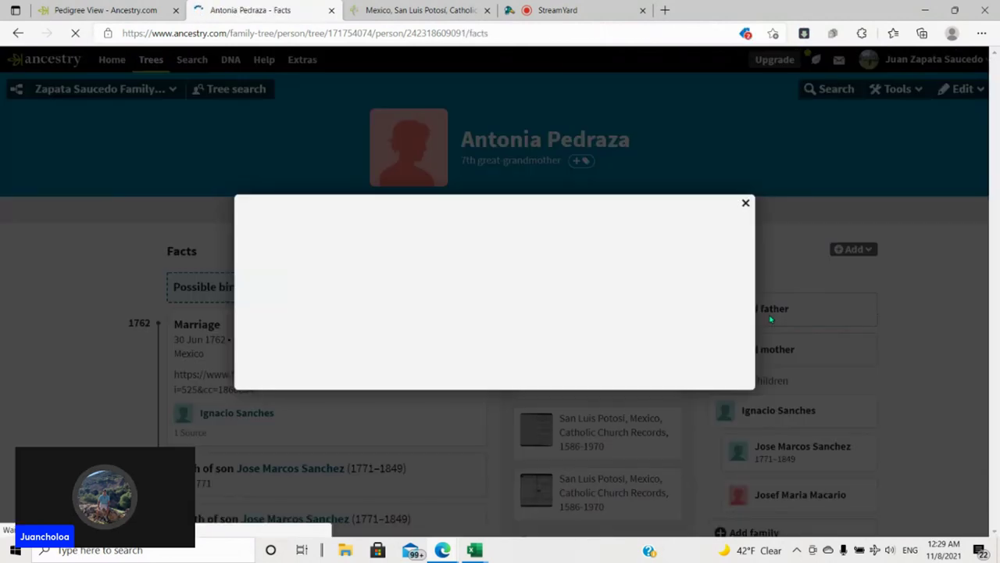
left_click(746, 147)
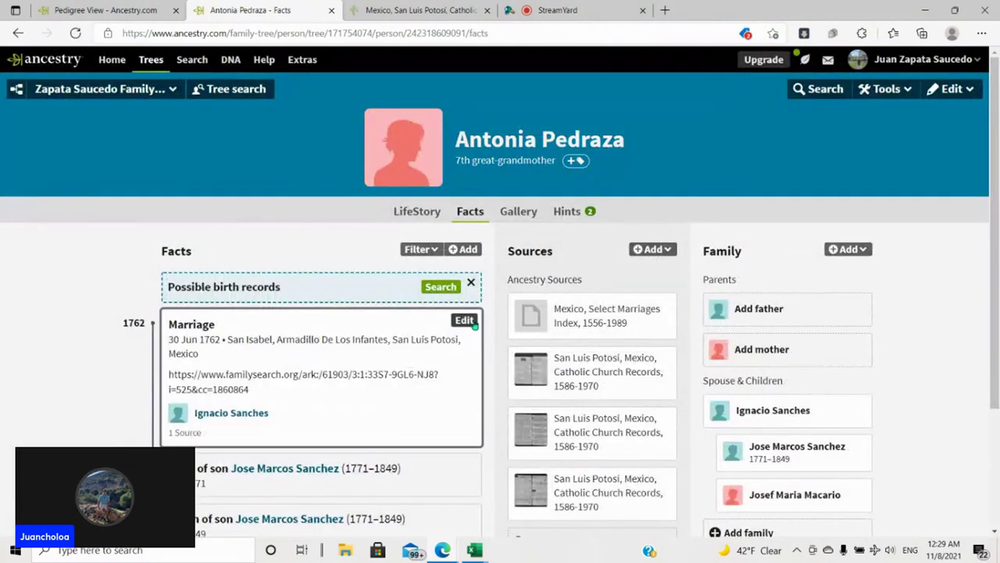
left_click(658, 307)
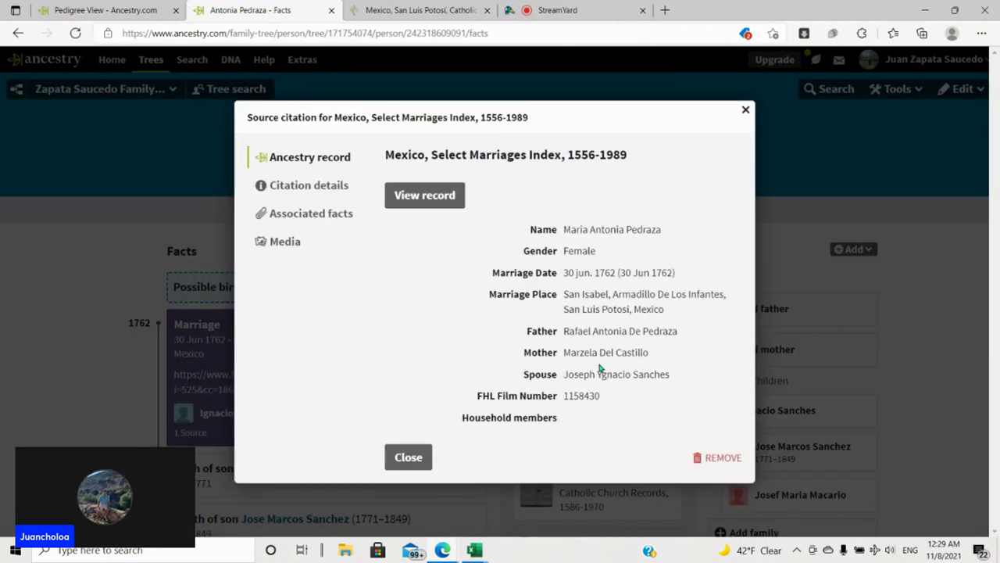
left_click_drag(577, 330, 590, 352)
left_click(665, 384)
left_click(576, 374)
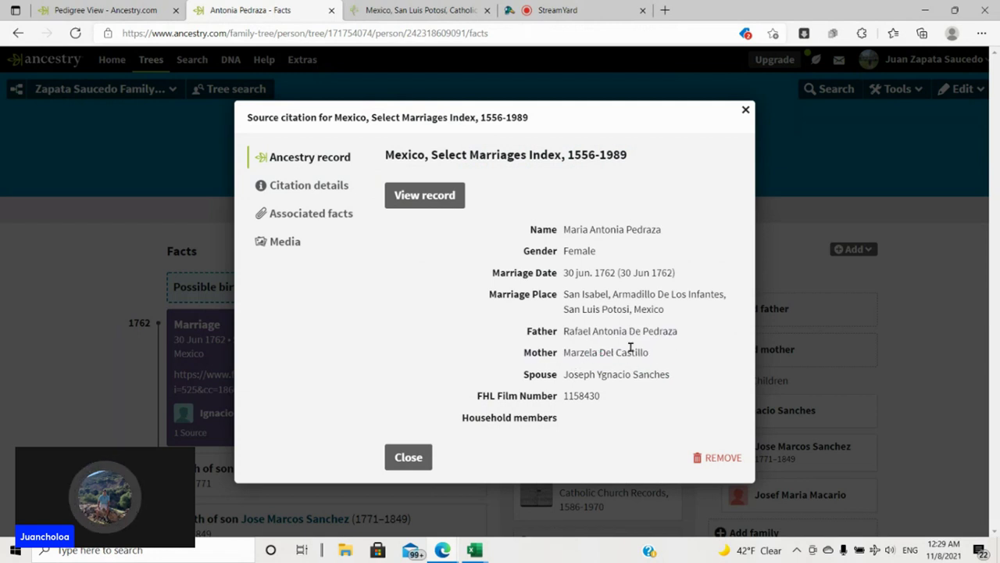
left_click(744, 111)
- Add the wife's father as a new deceased male, entering his first and middle name after checking it against image 526
left_click(772, 307)
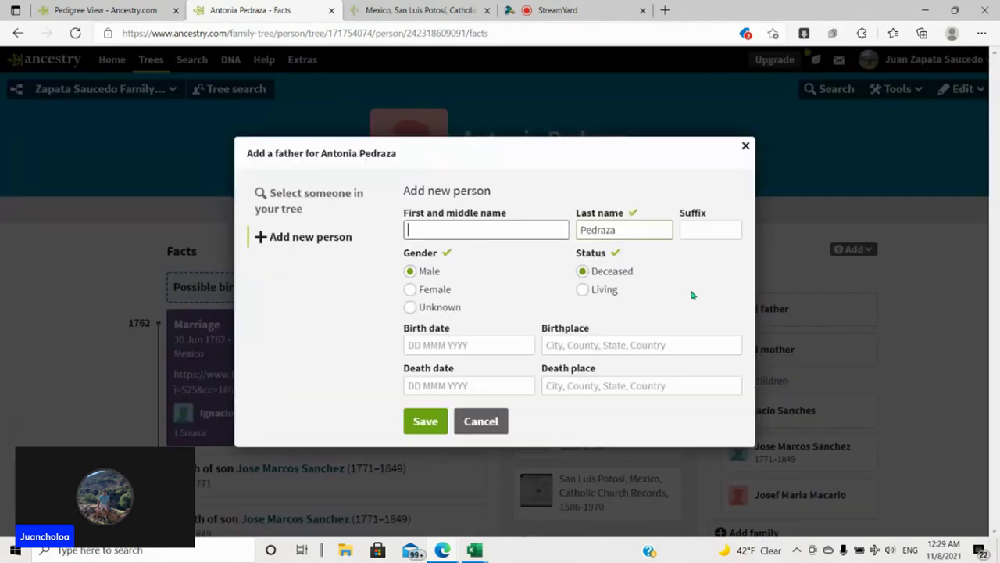
type("Rafael ")
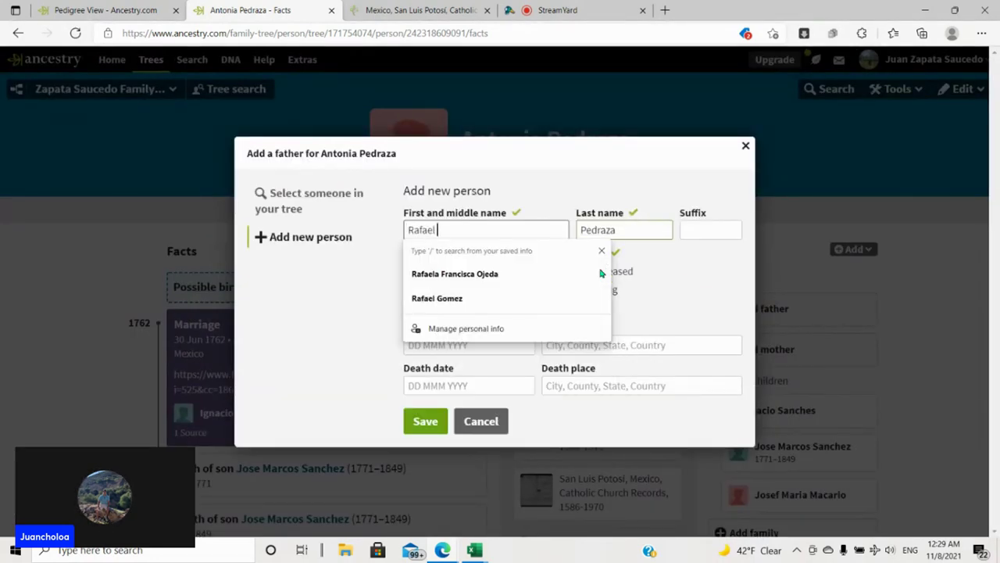
type("Antonio")
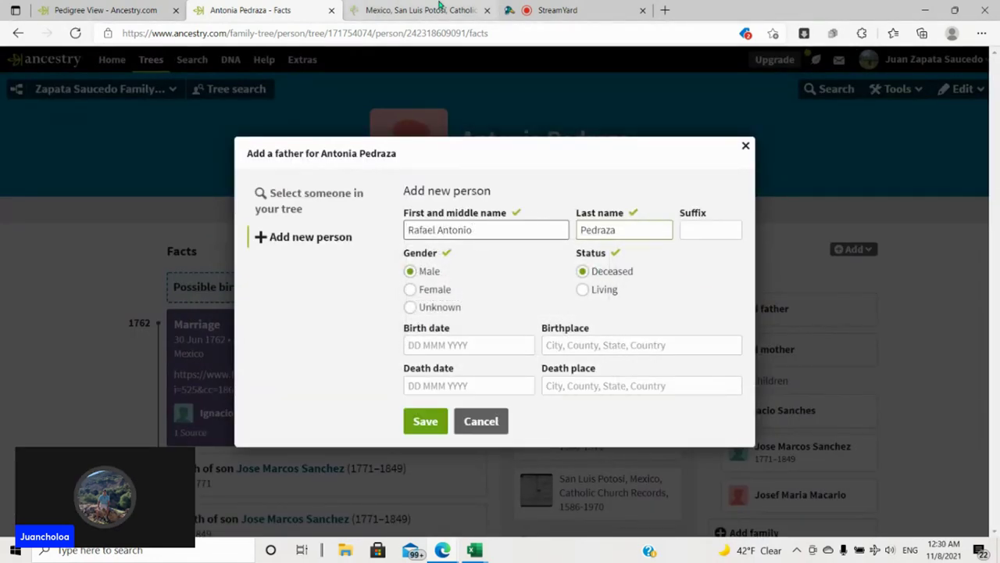
key("ctrl+Tab")
left_click(415, 384)
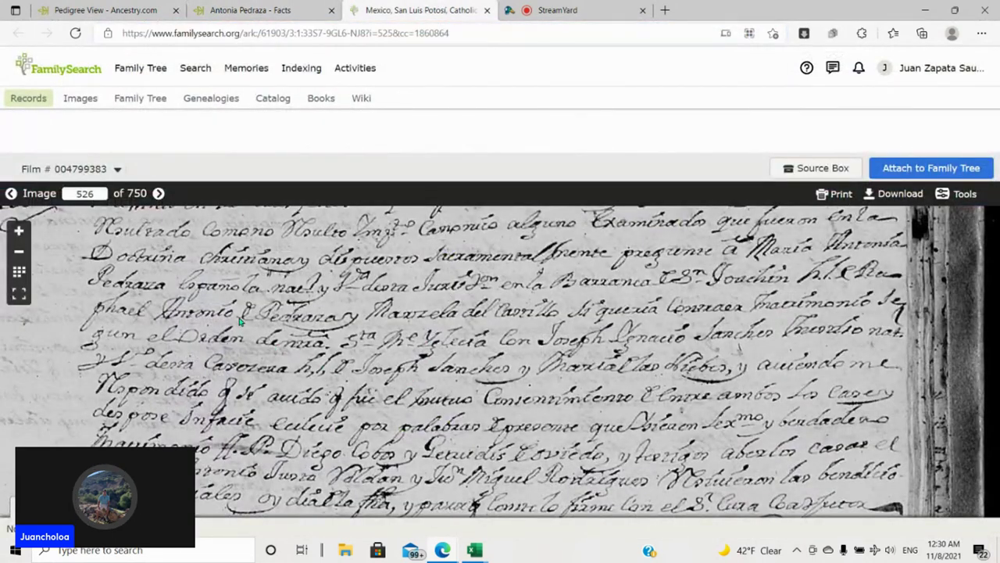
left_click(289, 6)
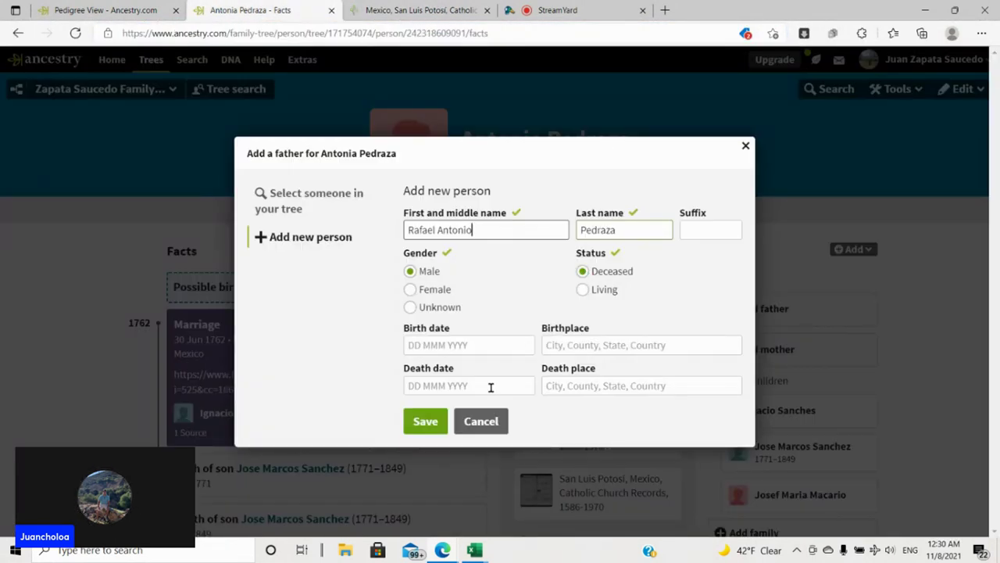
left_click(430, 422)
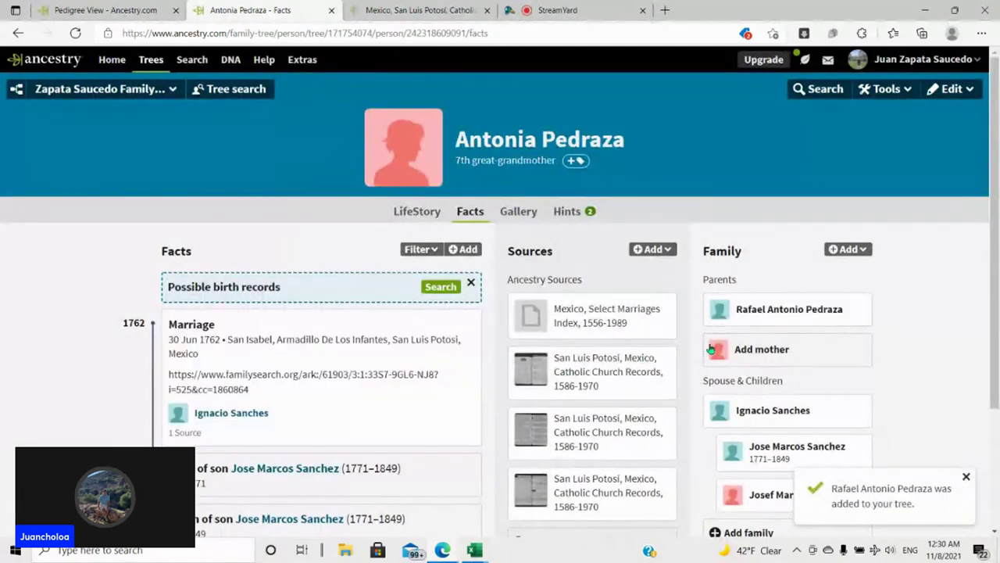
- Add the wife's mother as a new deceased female, entering her first and maiden names as written on image 526
left_click(779, 350)
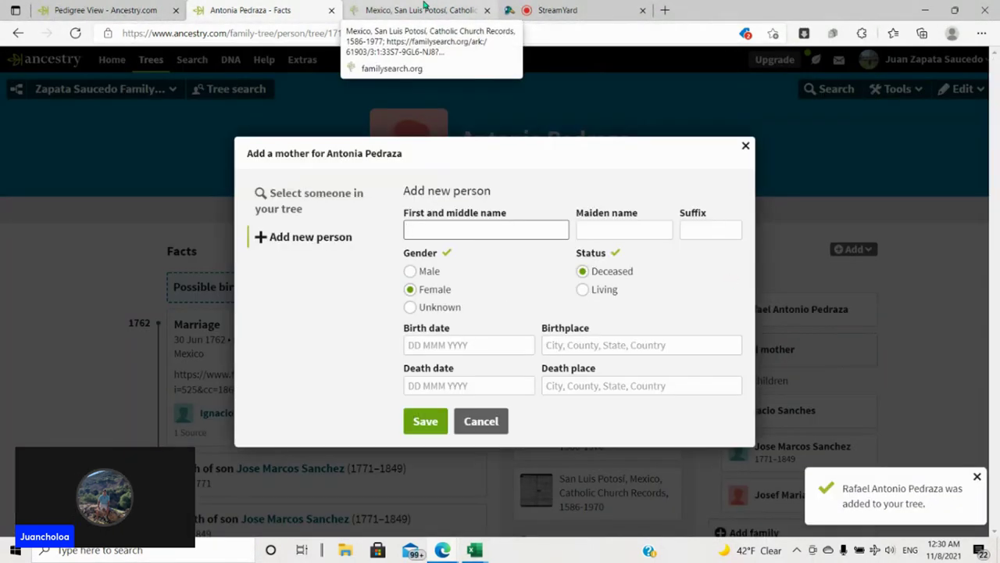
left_click(422, 8)
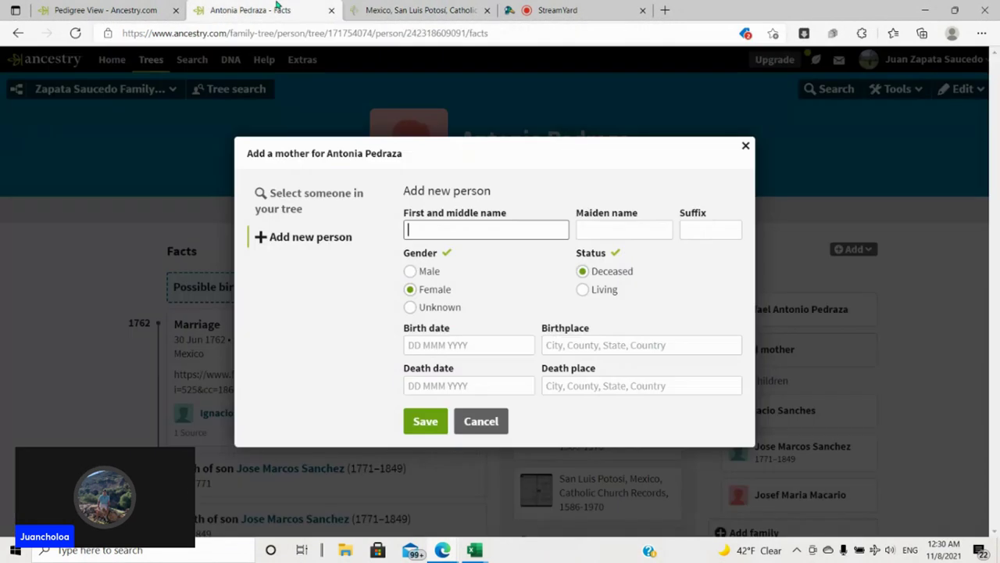
left_click(277, 6)
type("Marzela")
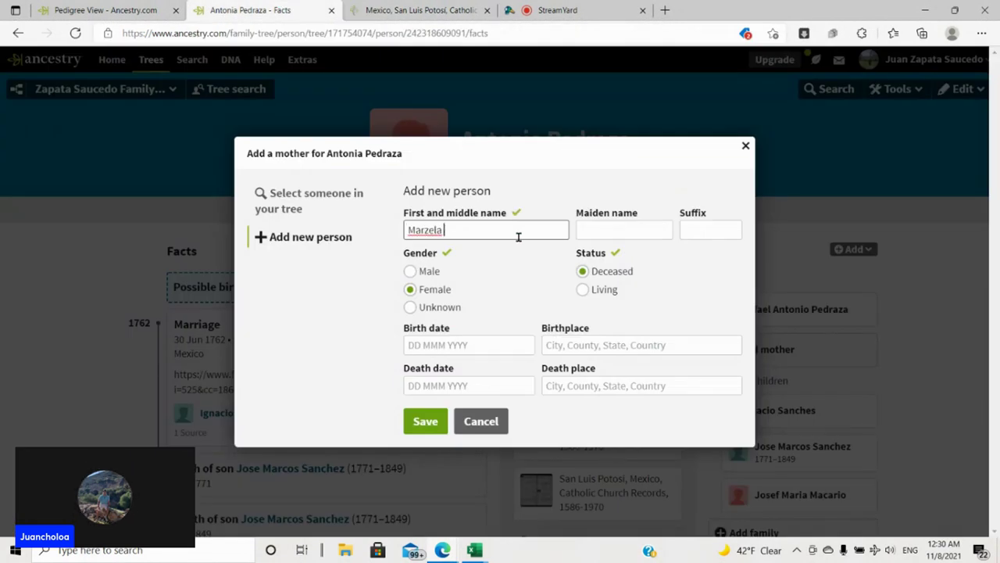
type(" Del")
key("Tab")
type("Carr")
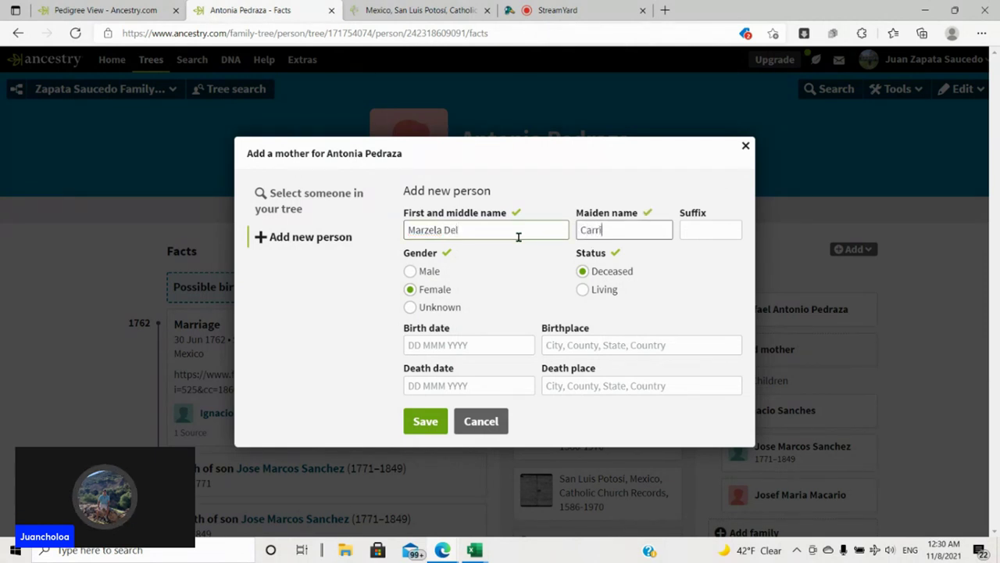
type("illo")
left_click(597, 229)
type("i")
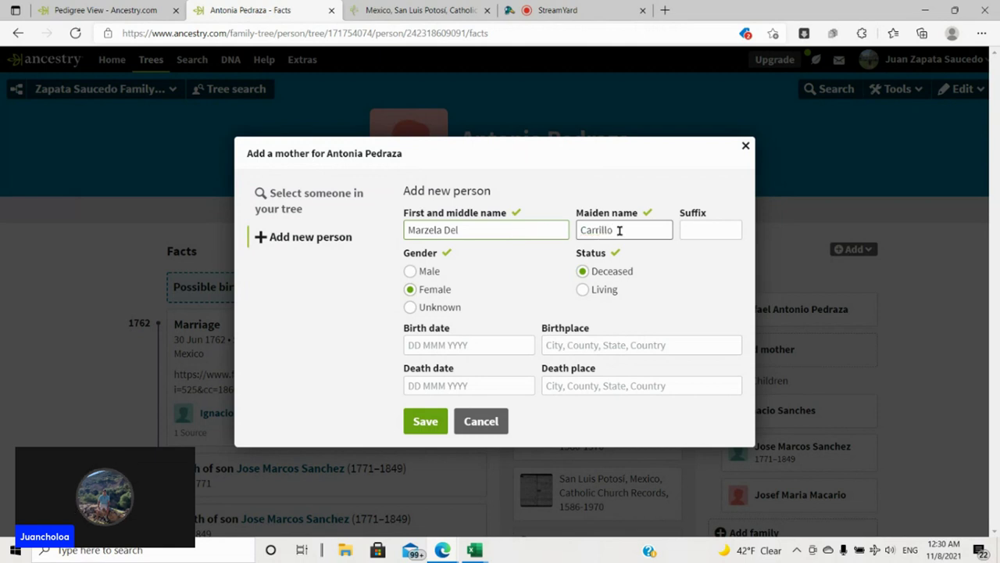
left_click(418, 423)
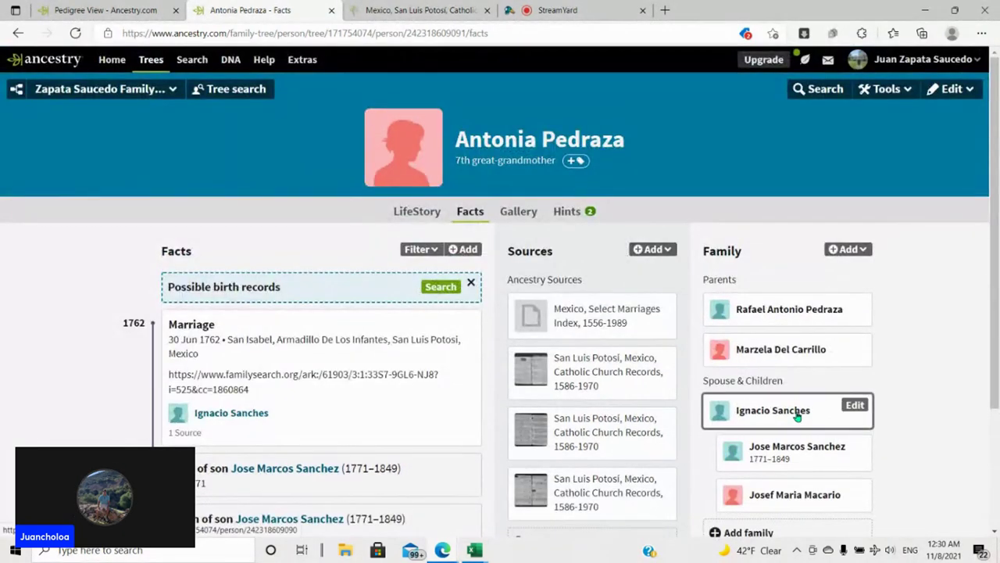
- Open the husband's profile, and reread the groom's origin and parents' names in the marriage entry on FamilySearch image 526
left_click(797, 411)
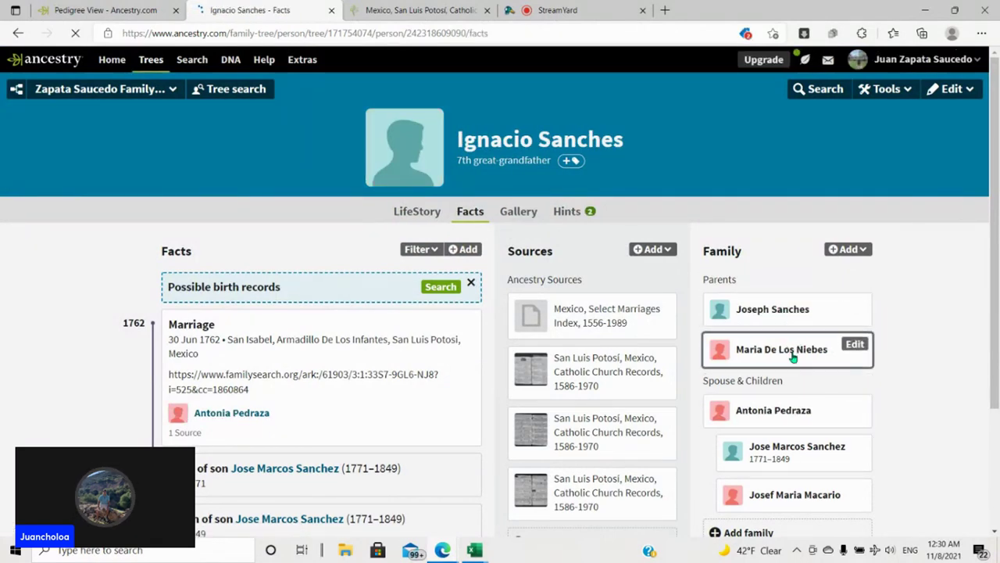
left_click(418, 10)
scroll(568, 266, "down", 3)
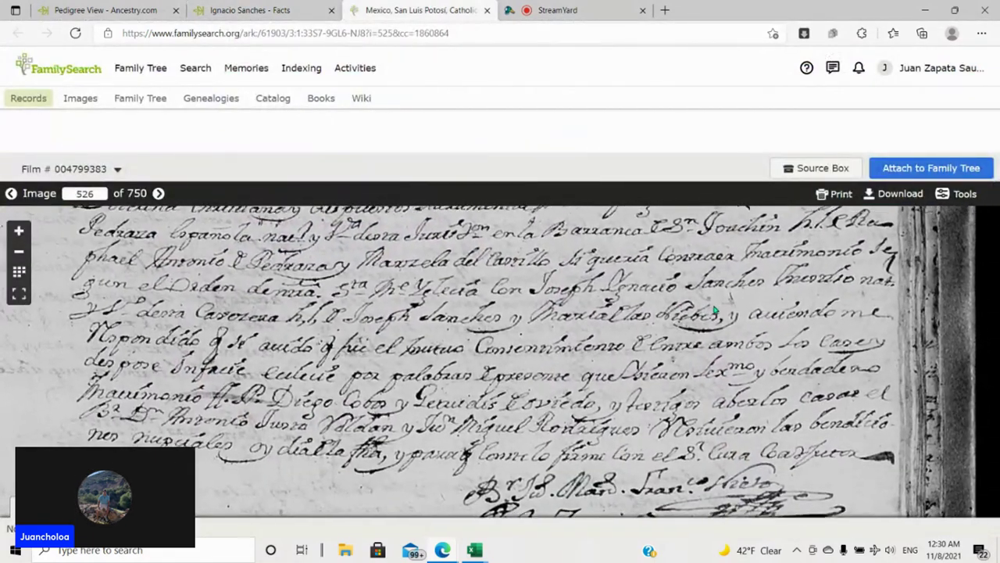
scroll(714, 311, "up", 1)
left_click_drag(713, 311, 738, 359)
scroll(738, 359, "up", 1)
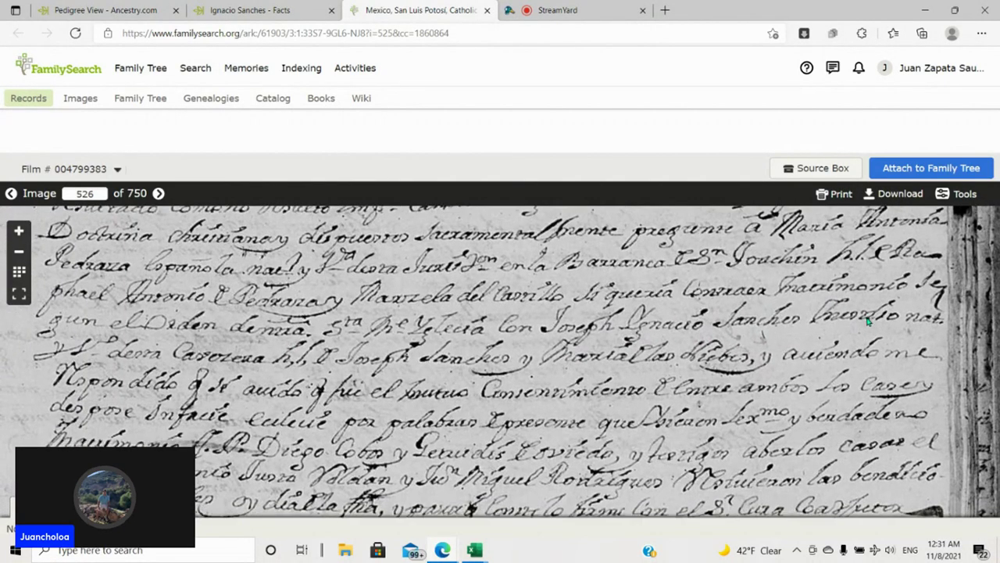
left_click_drag(228, 386, 256, 313)
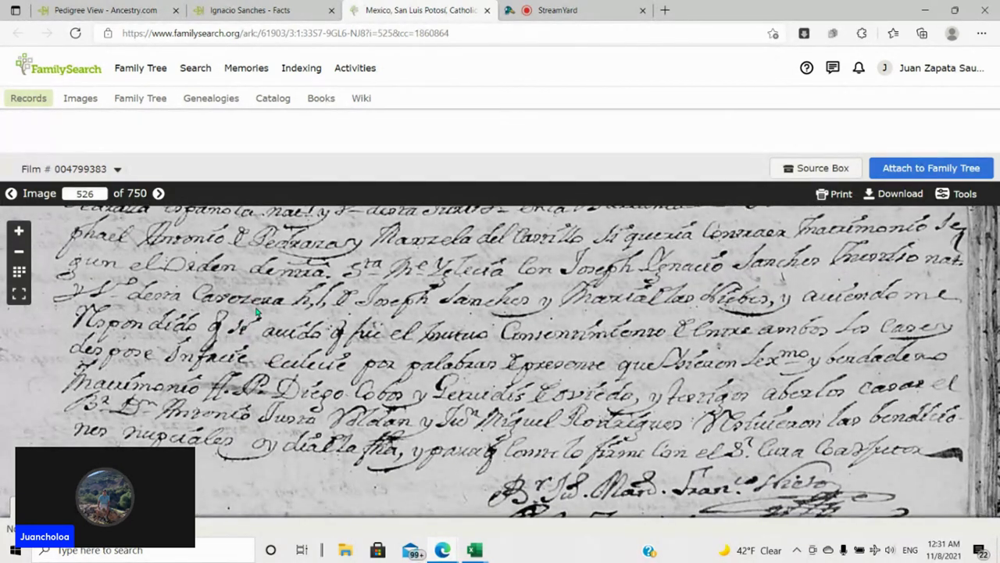
left_click_drag(255, 313, 244, 317)
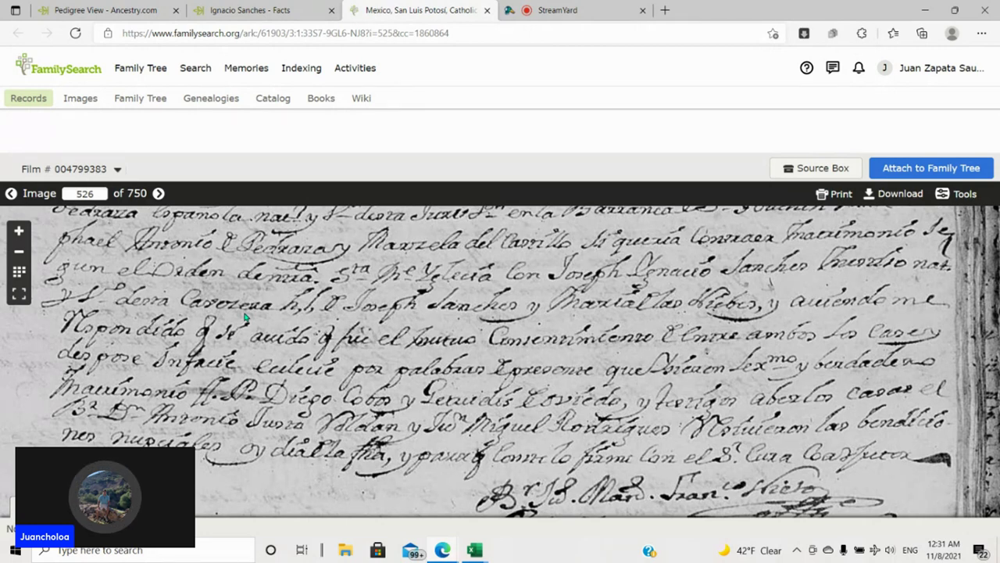
left_click_drag(329, 309, 298, 320)
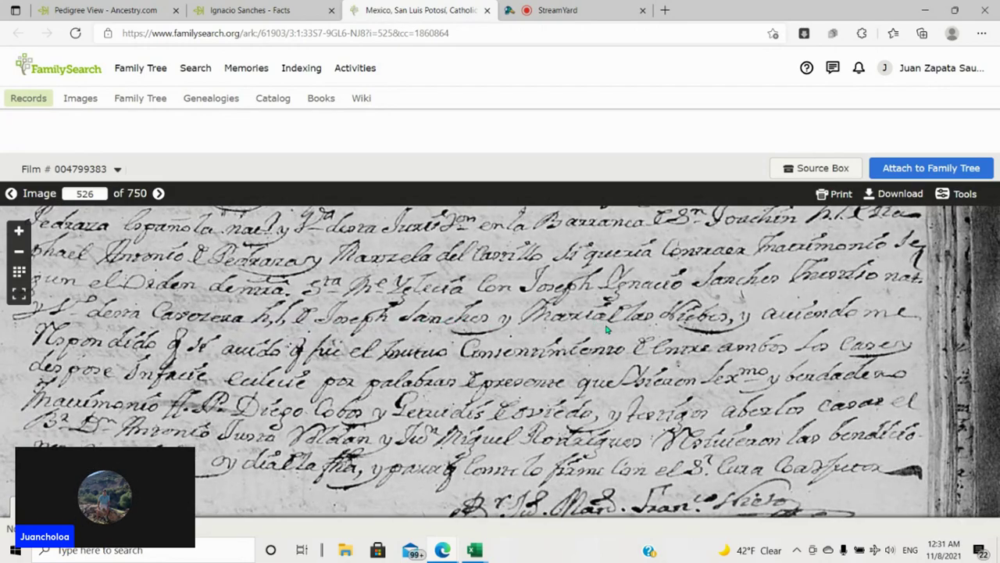
- Reread the bride's and groom's origins, castes and parents' names in the marriage entry on image 526
mouse_move(606, 330)
left_mouse_down()
mouse_move(664, 337)
mouse_move(632, 356)
mouse_move(619, 341)
left_mouse_up()
scroll(637, 362, "down", 2)
scroll(543, 314, "down", 3)
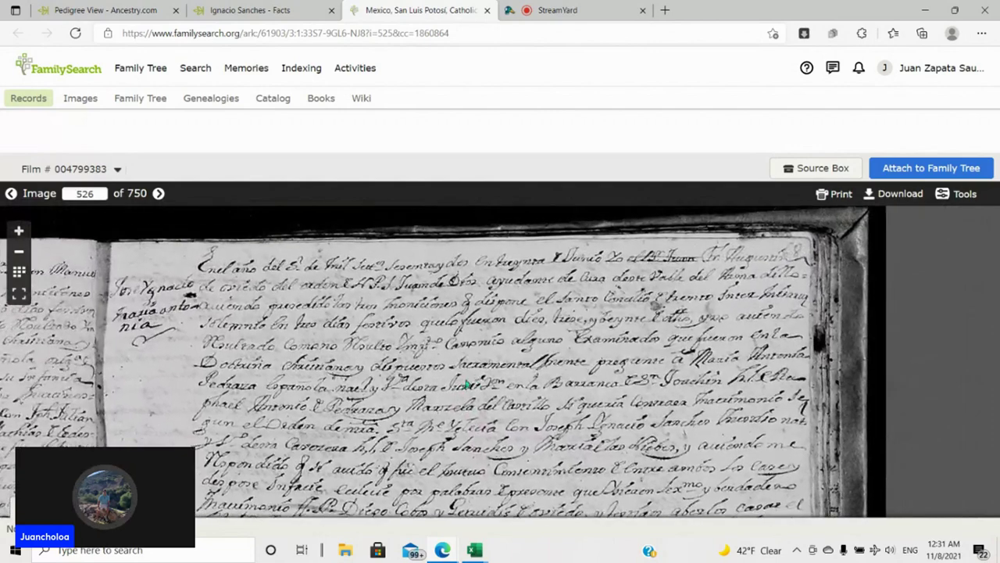
left_click_drag(477, 370, 477, 329)
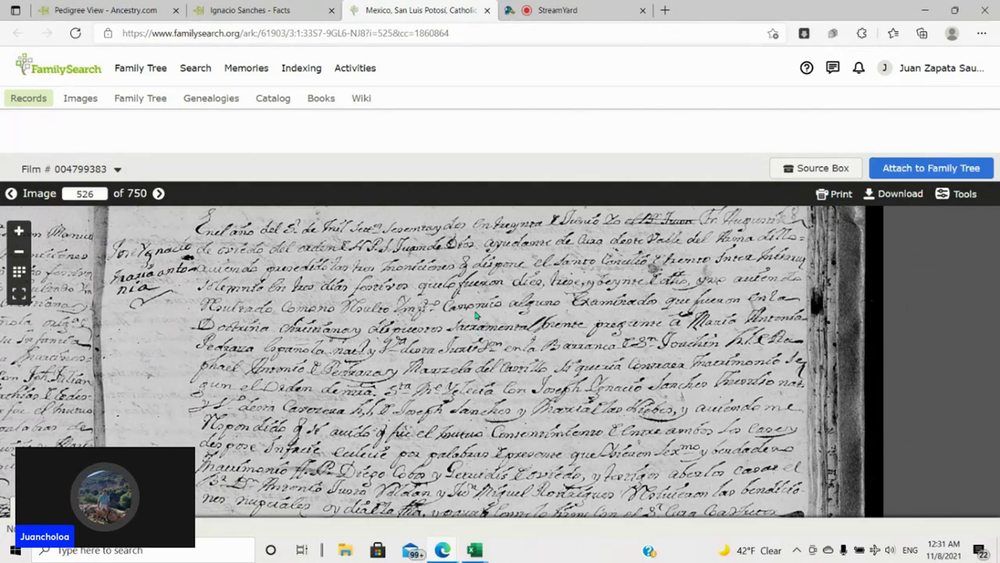
left_click_drag(476, 315, 425, 324)
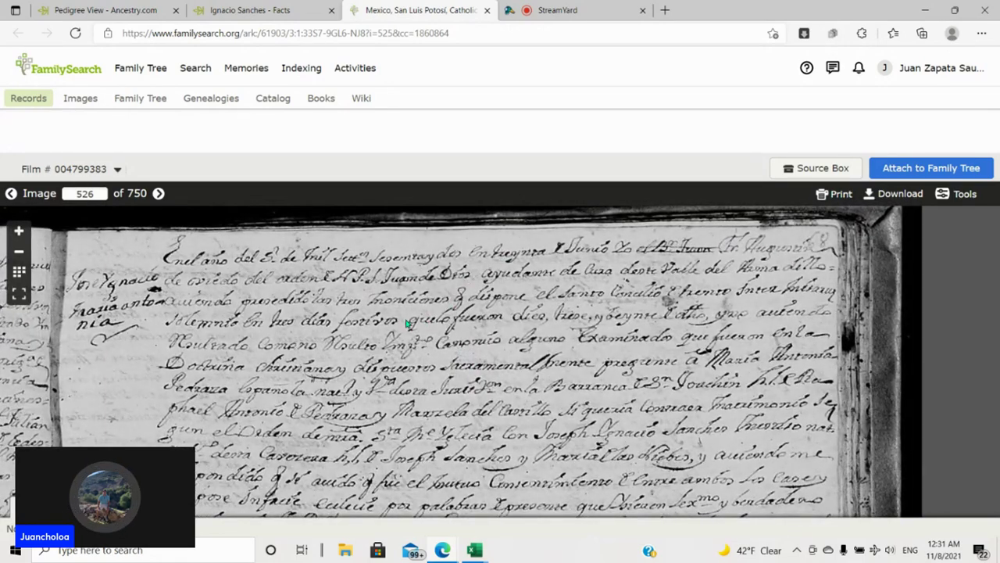
scroll(501, 344, "down", 2)
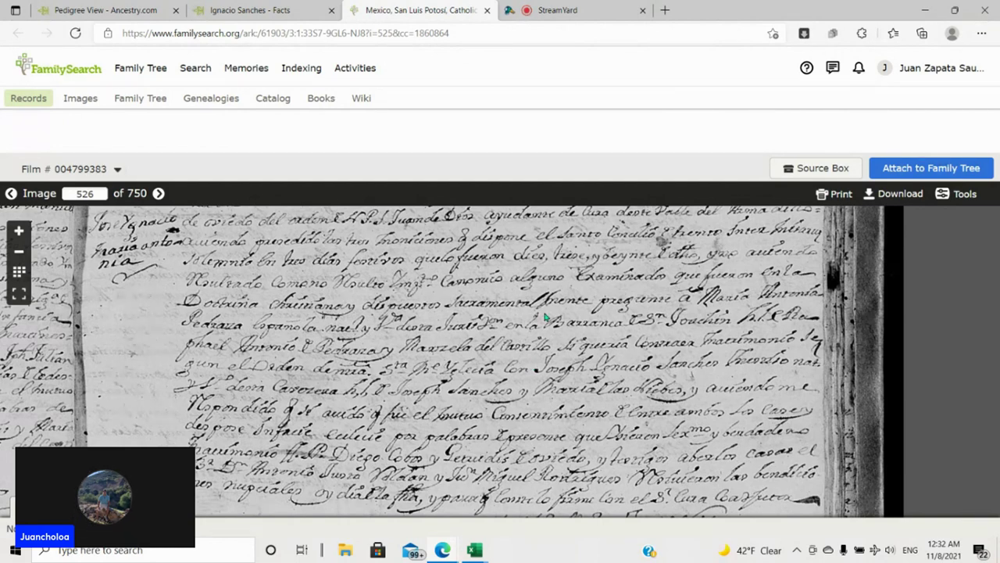
left_click_drag(533, 361, 567, 336)
scroll(568, 336, "up", 1)
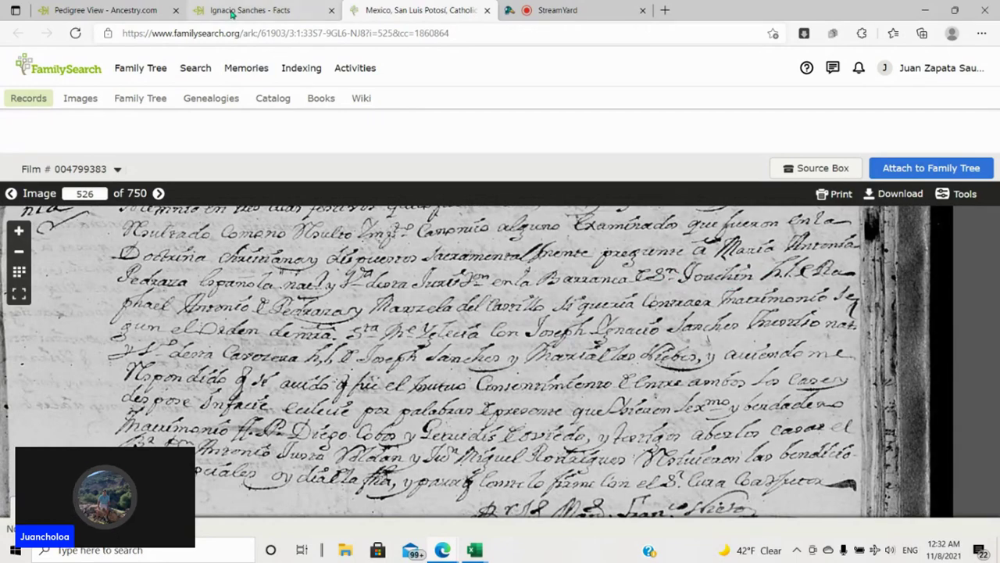
left_click(305, 11)
left_click(395, 10)
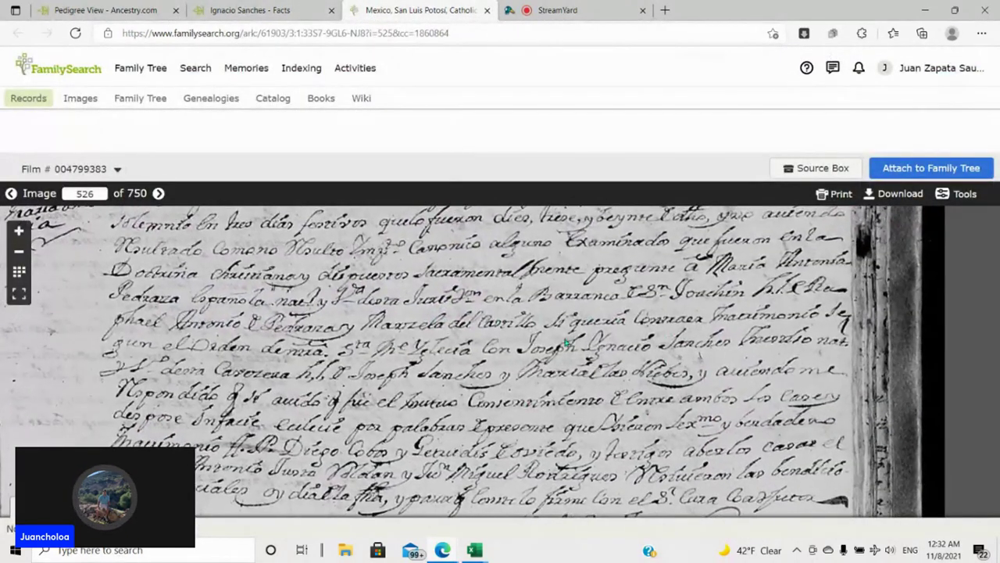
scroll(590, 352, "down", 2)
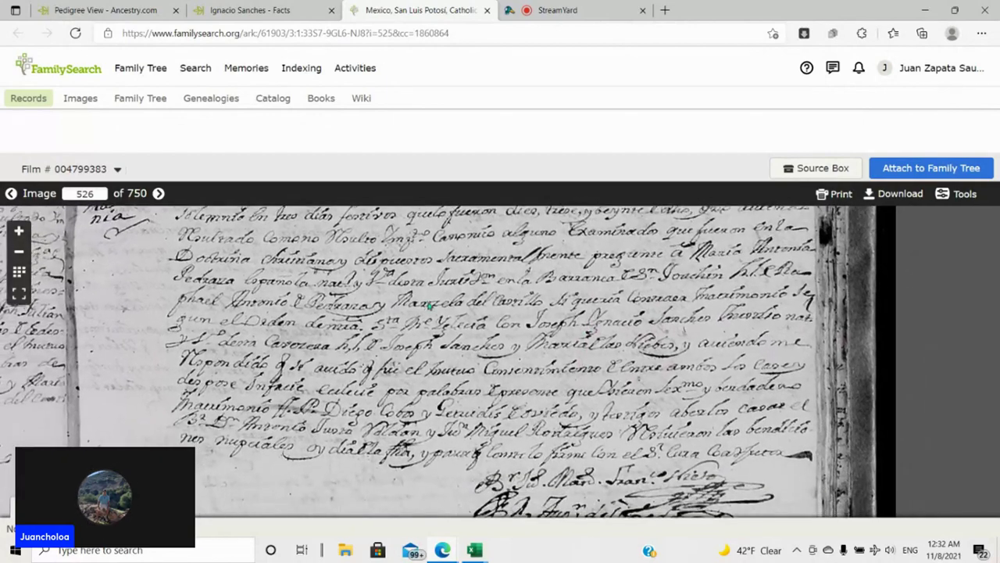
left_click_drag(559, 240, 361, 278)
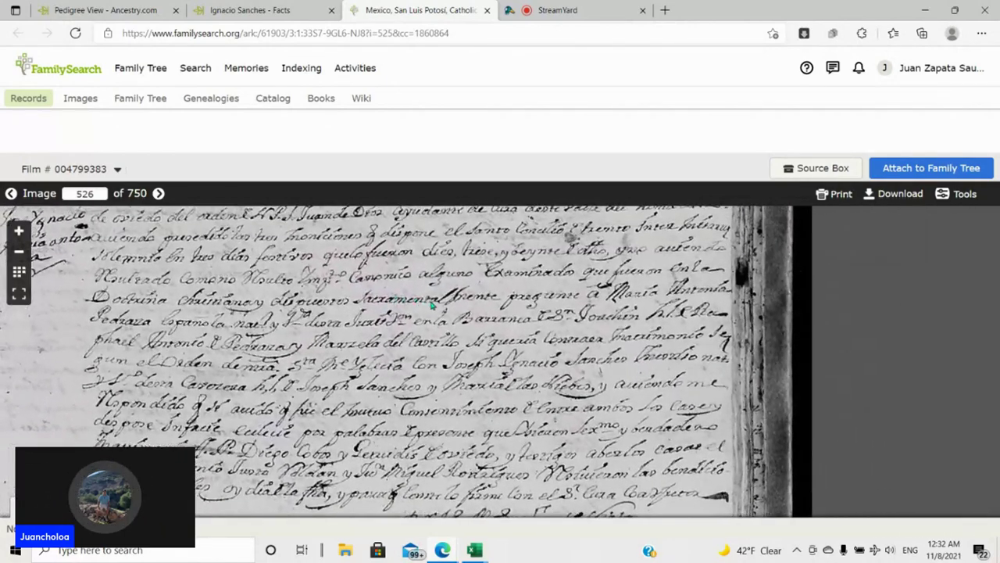
left_click_drag(461, 314, 504, 292)
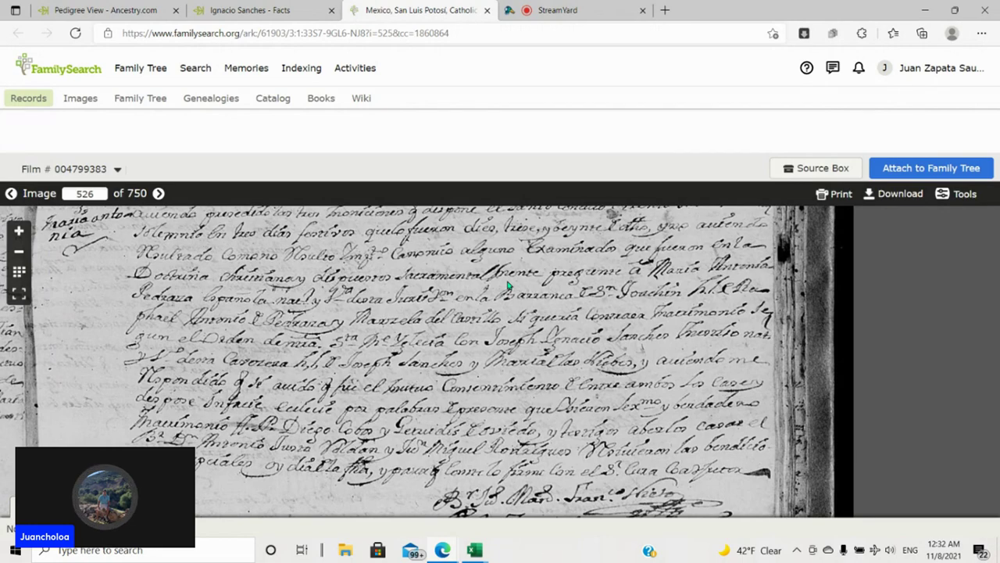
- Examine the opening lines of the marriage entry on image 526 up close, covering the date, the priest and the parish
scroll(507, 290, "up", 3)
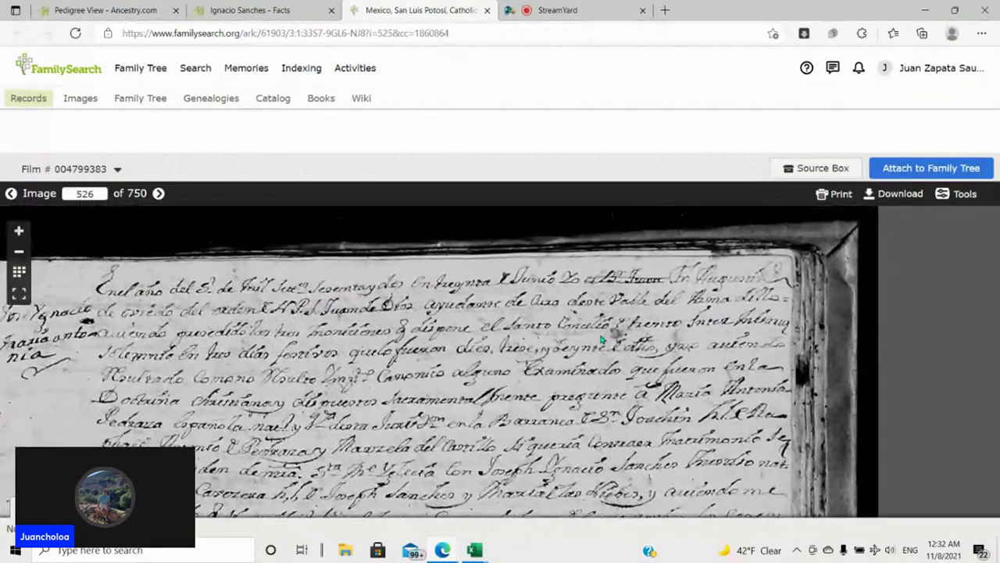
scroll(610, 343, "up", 2)
scroll(625, 350, "up", 2)
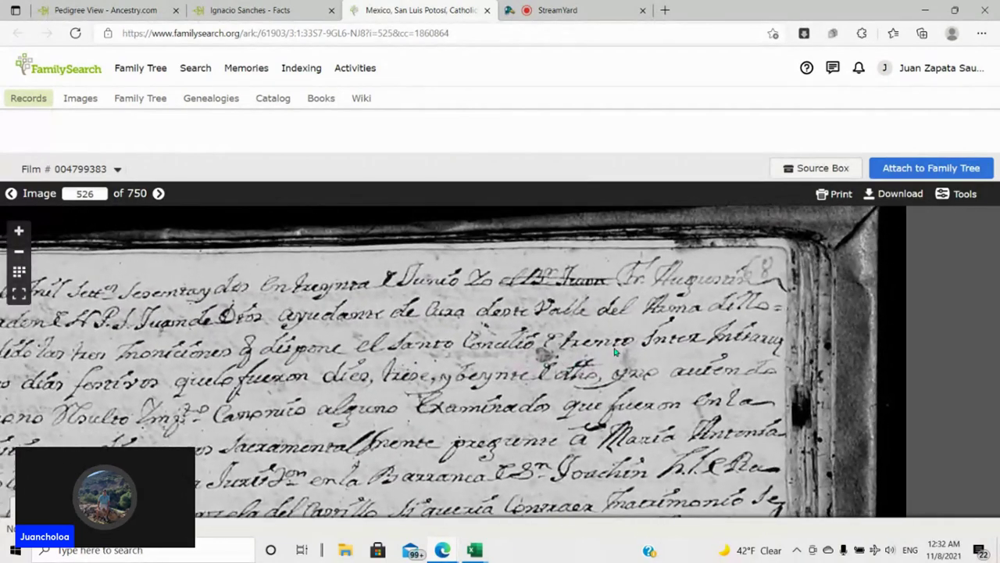
scroll(506, 377, "up", 2)
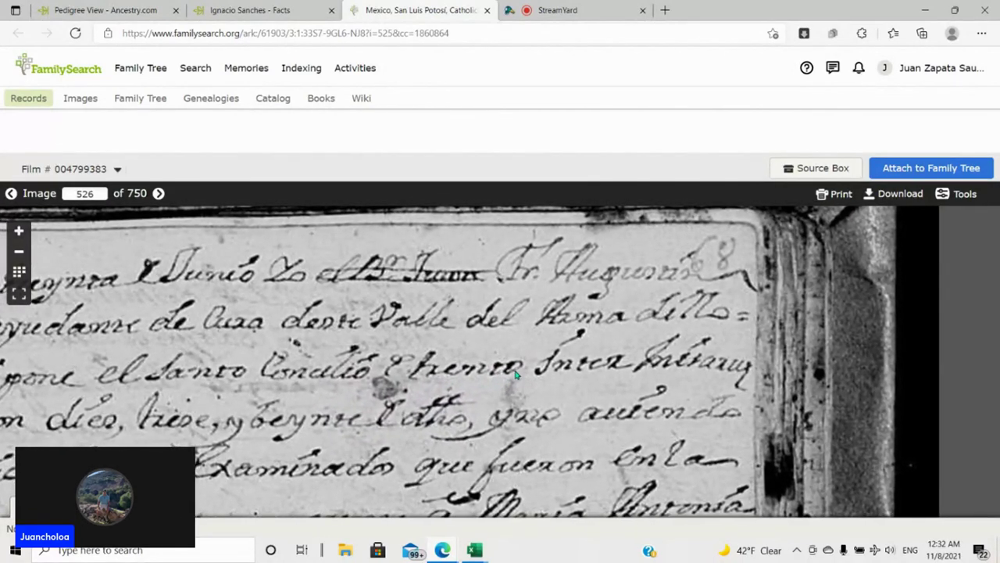
scroll(485, 347, "down", 1)
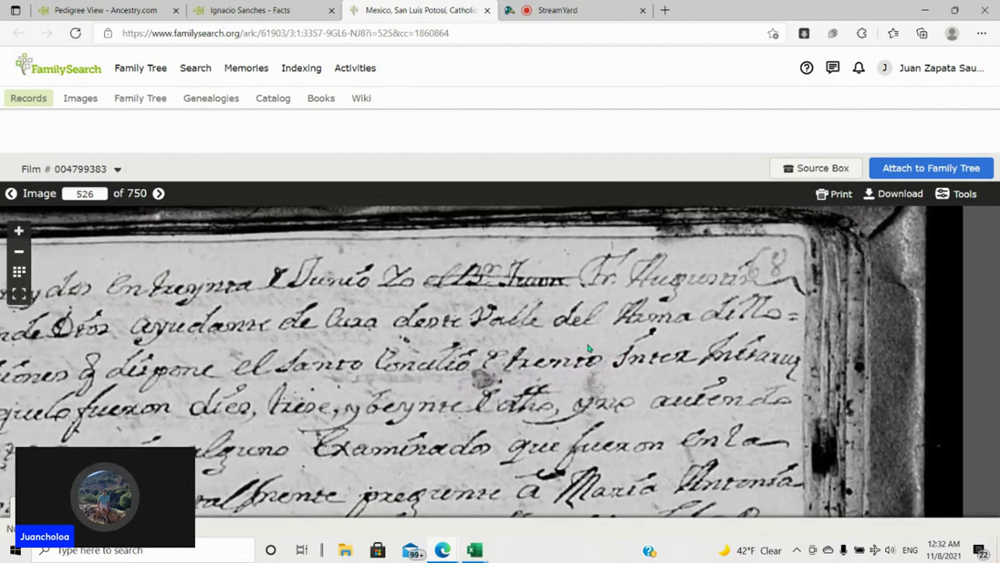
left_click_drag(505, 335, 622, 328)
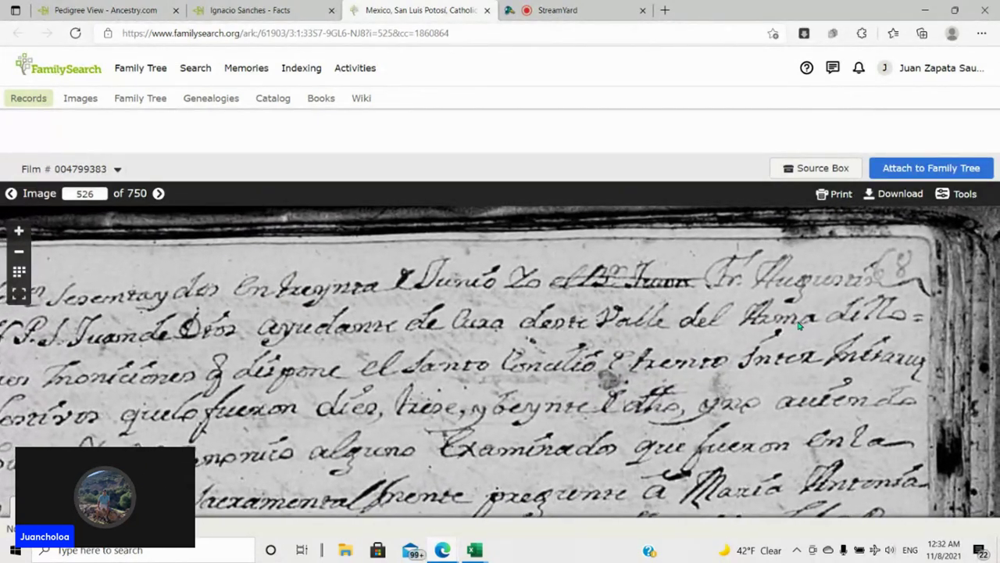
scroll(400, 383, "down", 2)
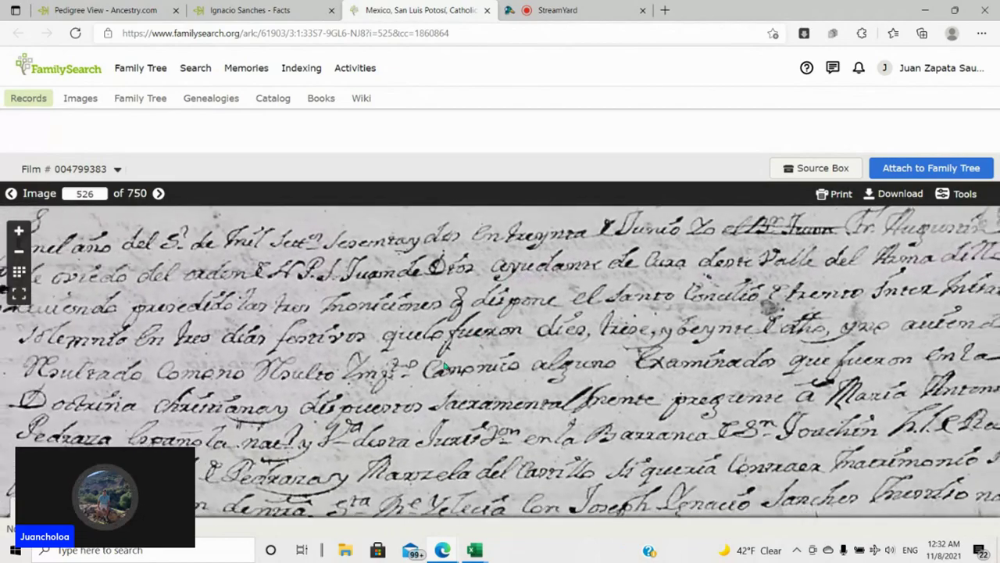
scroll(402, 383, "down", 1)
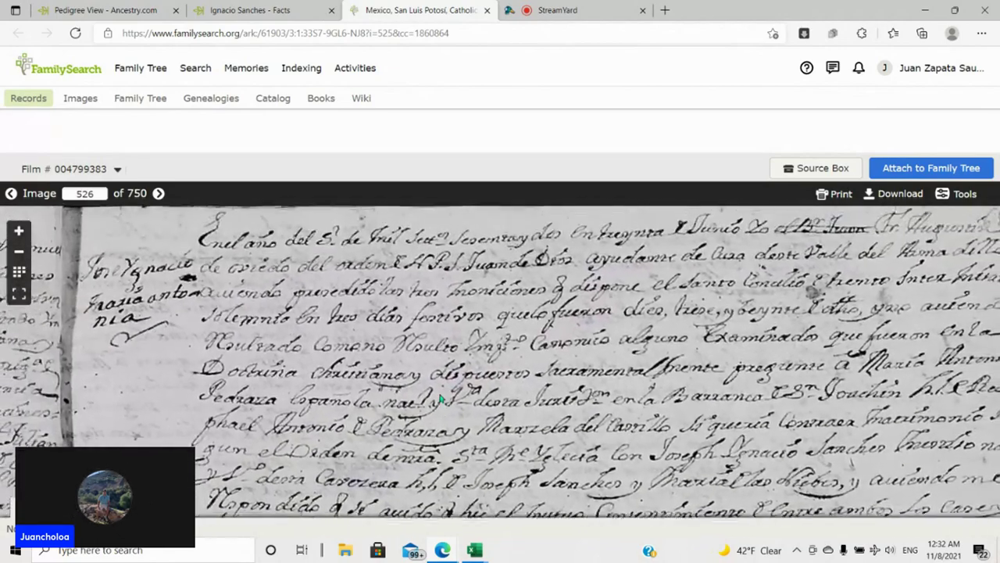
left_click_drag(451, 353, 422, 299)
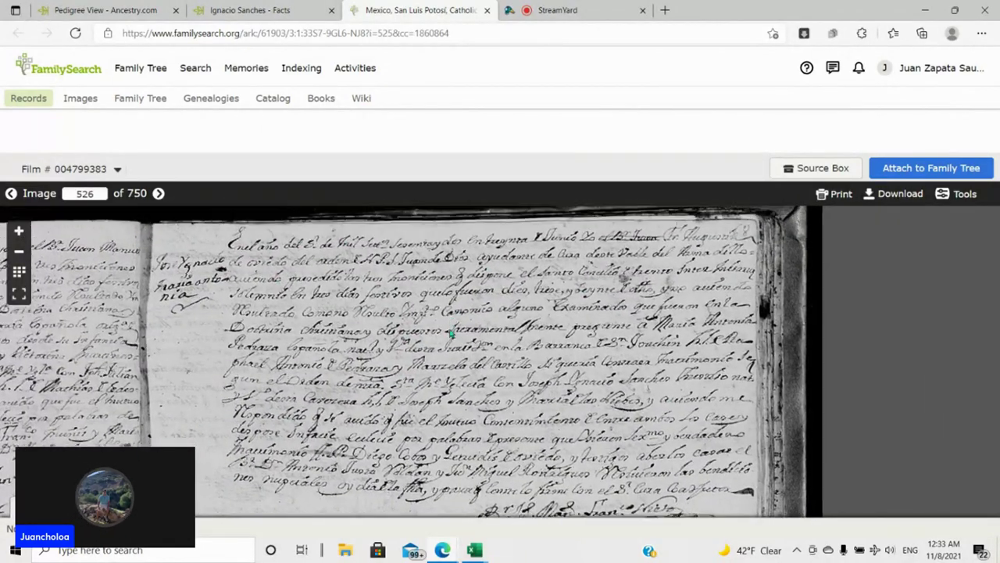
scroll(450, 332, "up", 1)
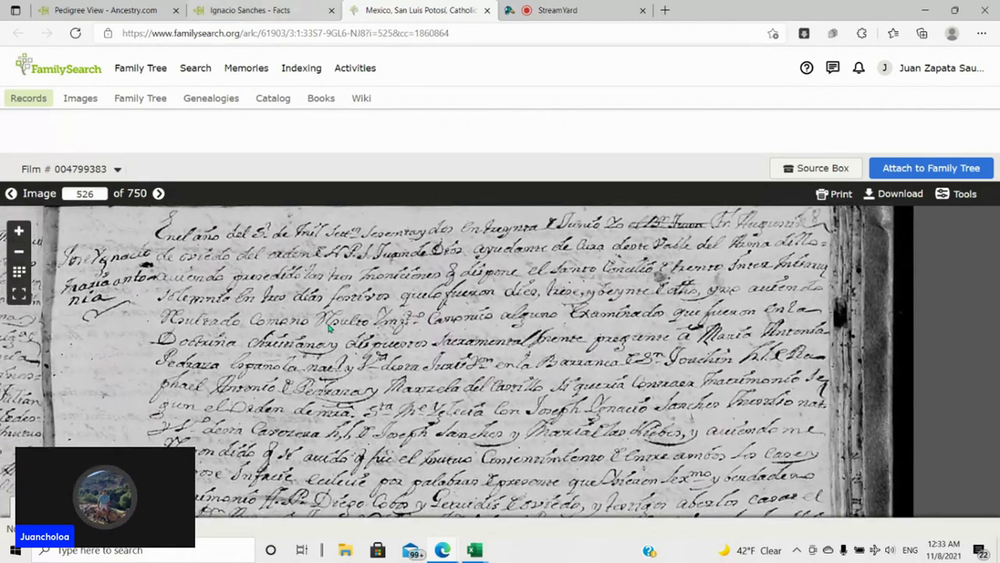
- Return to the husband's Ancestry profile and assign him the custom tag Mestizo
left_click(245, 9)
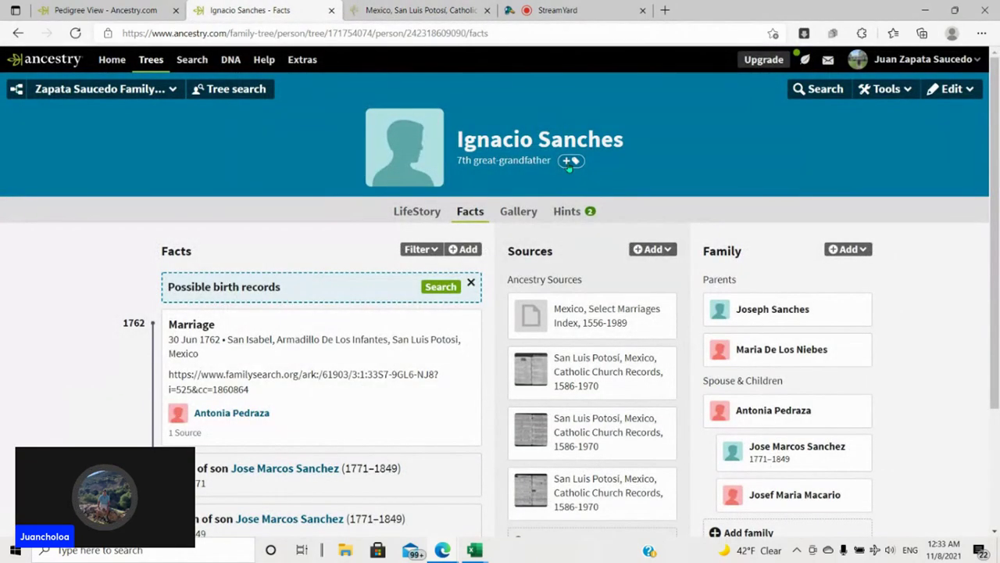
left_click(569, 161)
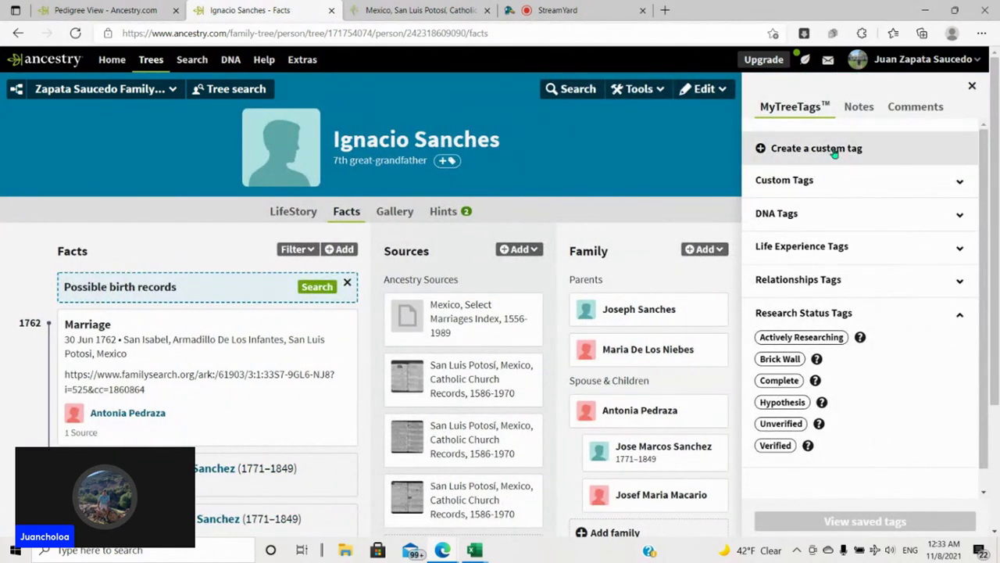
left_click(869, 182)
scroll(858, 274, "down", 3)
left_click(775, 292)
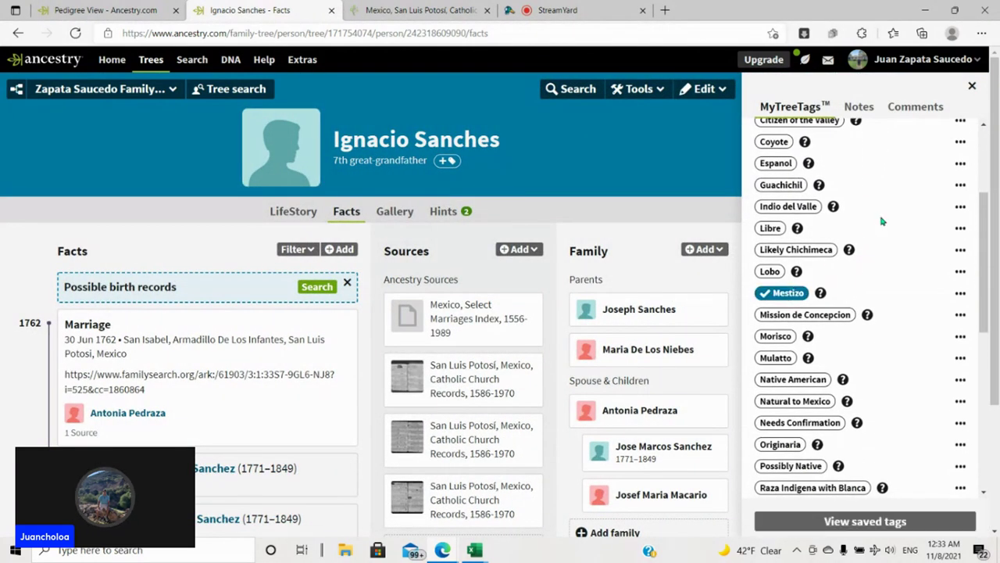
left_click(972, 86)
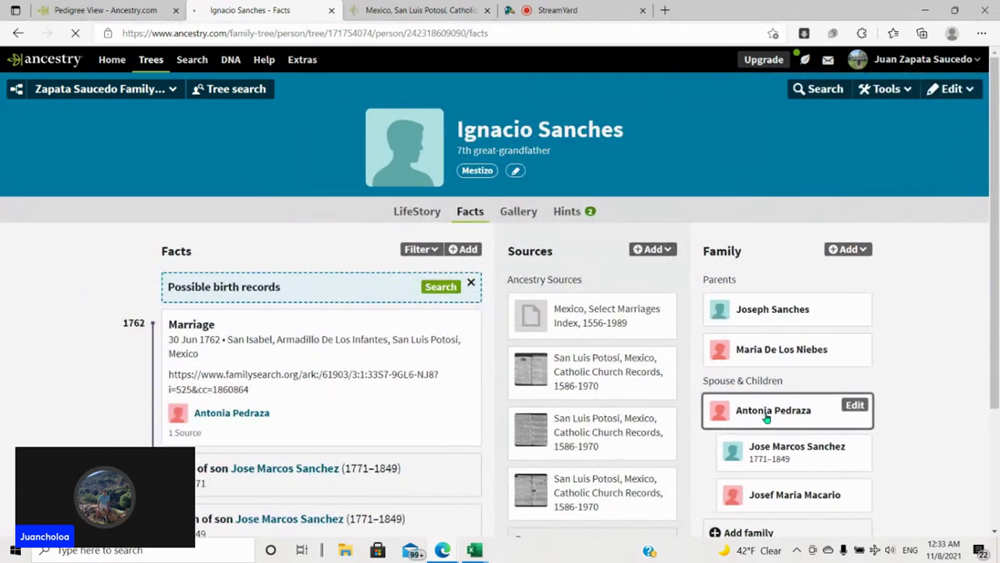
- Open the wife's profile and assign her the custom tag Espanol
left_click(769, 418)
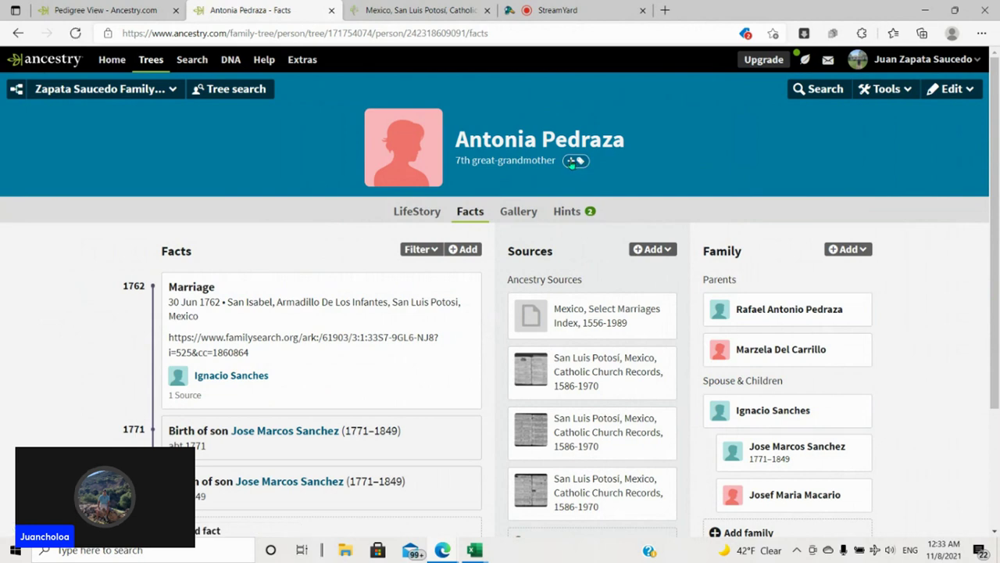
left_click(574, 161)
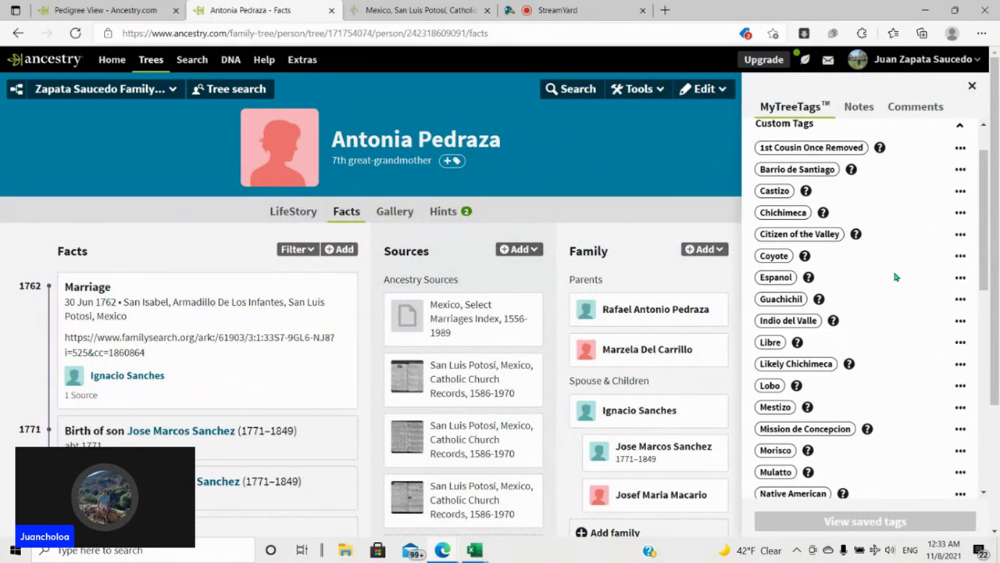
scroll(895, 277, "down", 3)
scroll(895, 277, "down", 2)
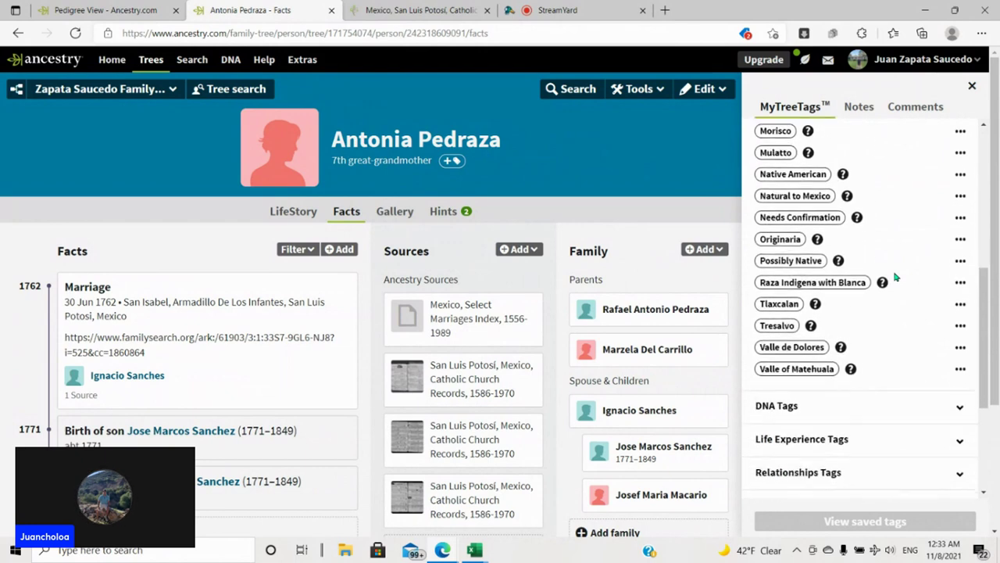
scroll(895, 276, "up", 4)
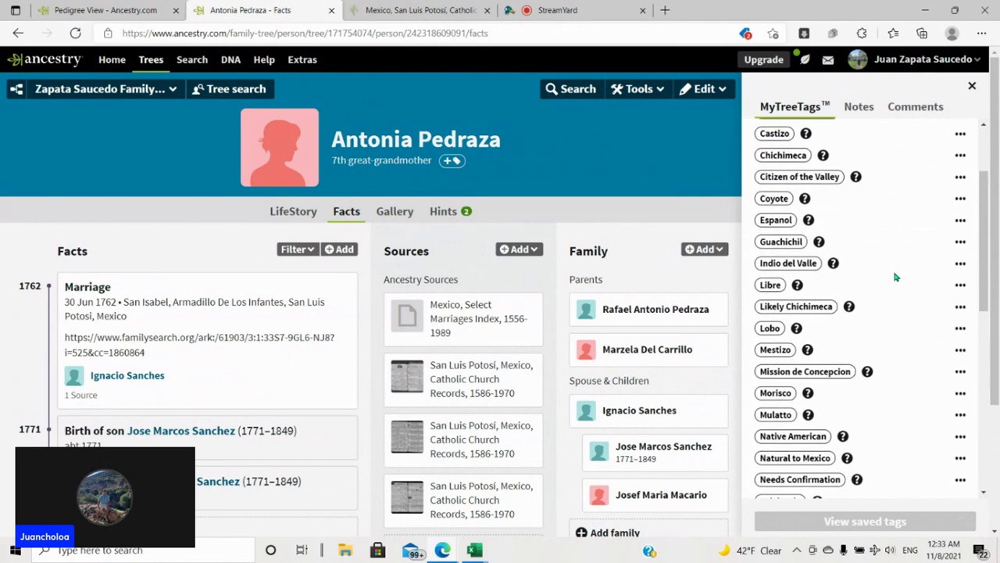
left_click(776, 220)
left_click(972, 85)
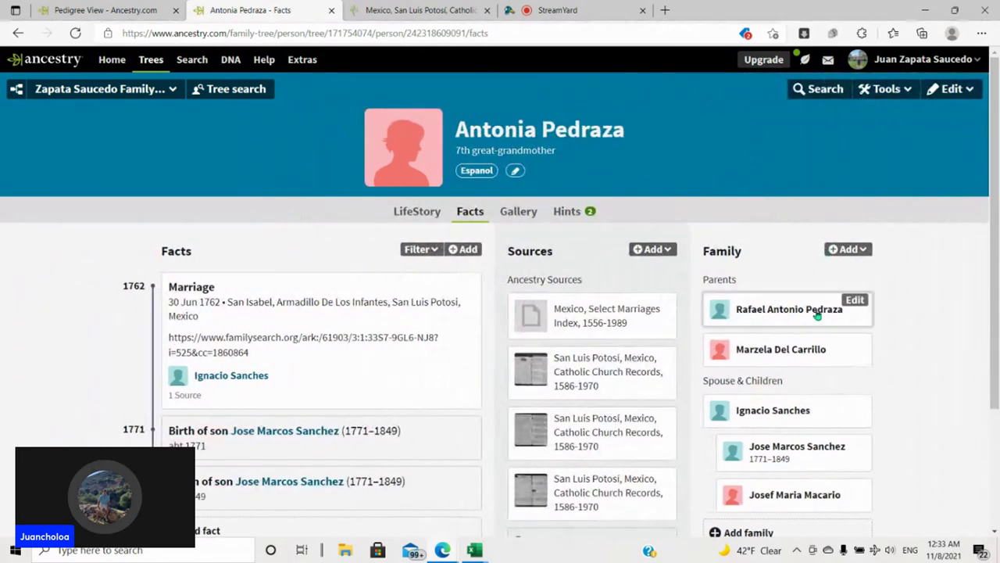
- Review the tags and listed parents on the husband's profile and on the wife's profile
left_click(795, 409)
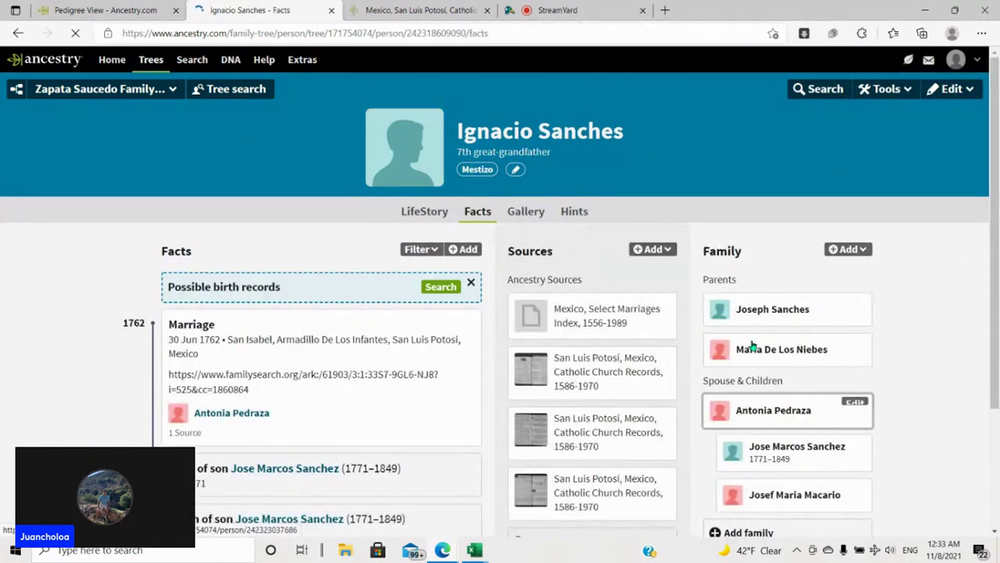
scroll(704, 250, "down", 1)
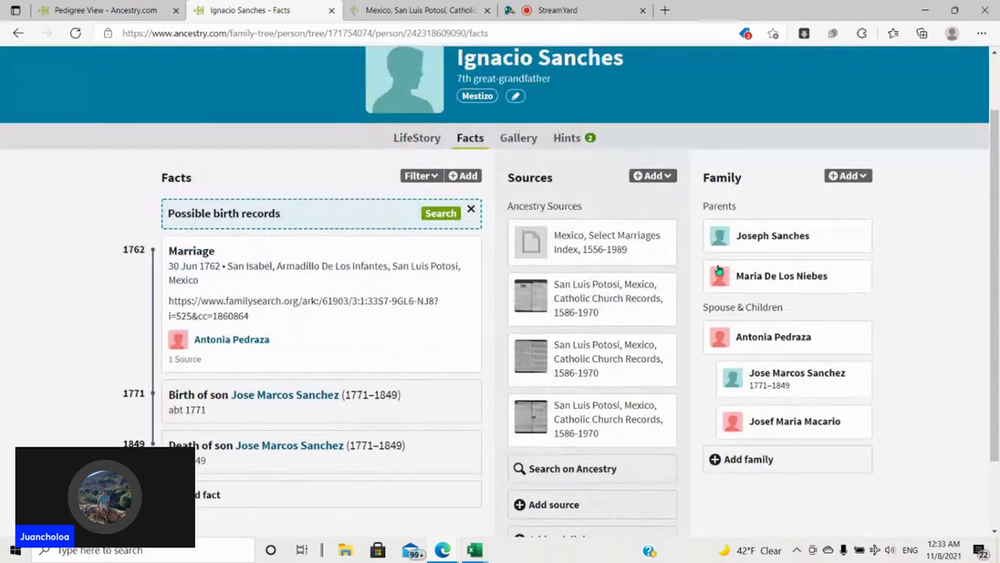
left_click(776, 334)
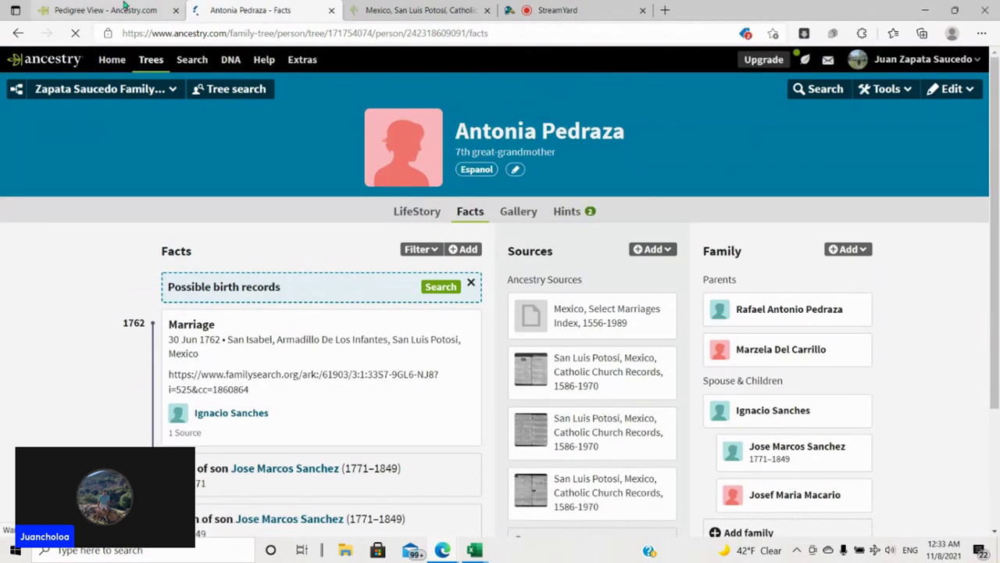
- Reload the pedigree view and set the status of the husband's mother to Deceased
left_click(124, 8)
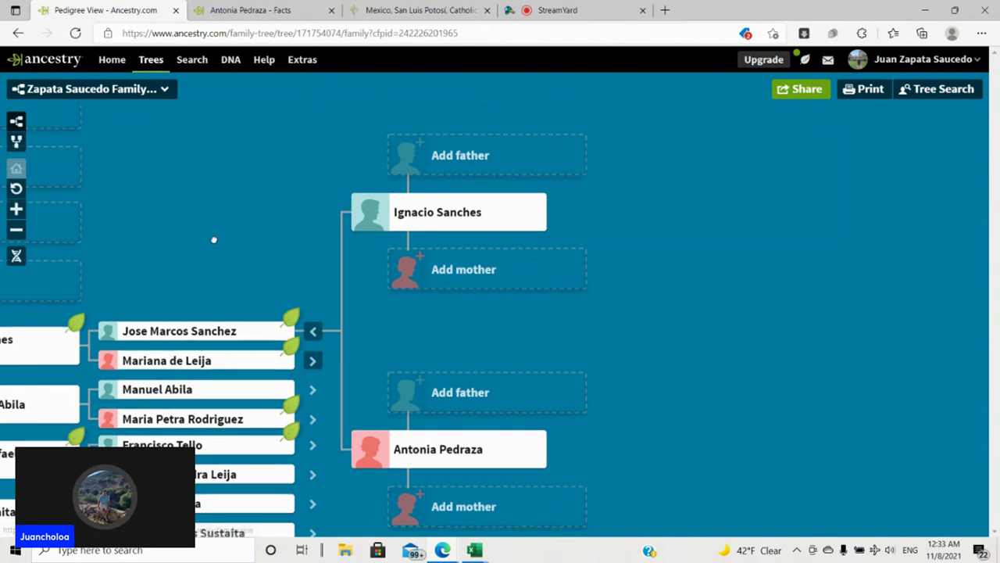
left_click(81, 36)
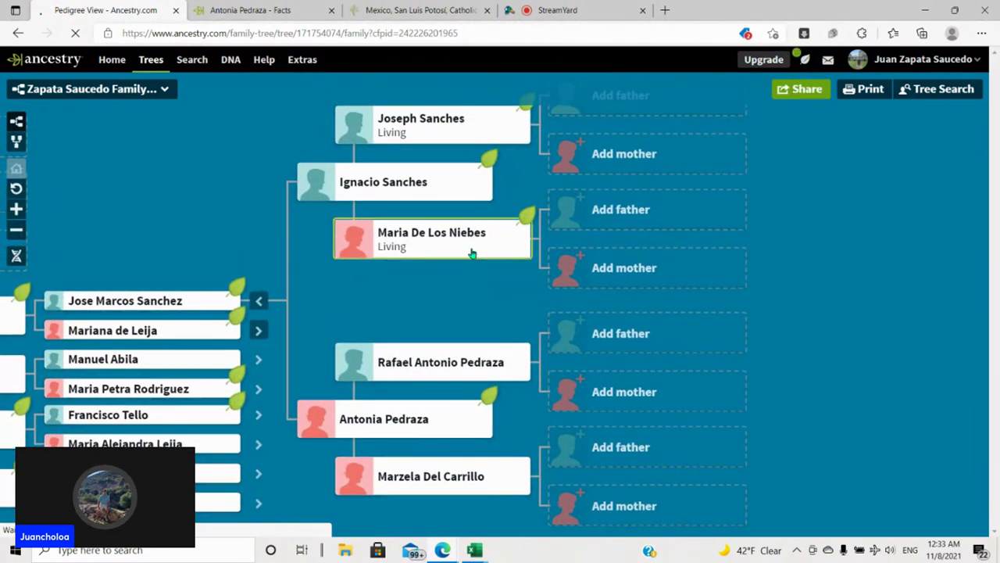
left_click(472, 252)
left_click(510, 320)
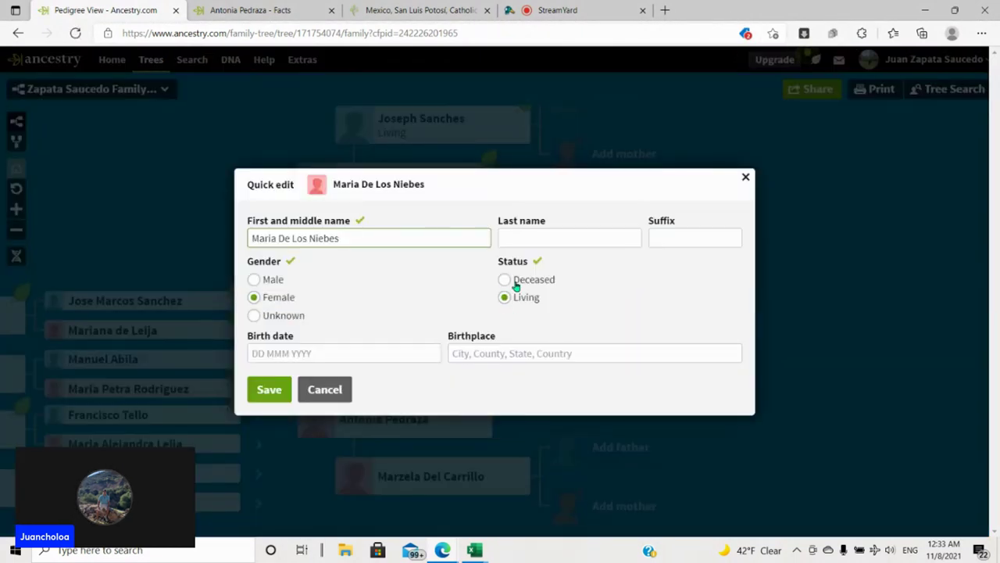
left_click(505, 280)
left_click(744, 159)
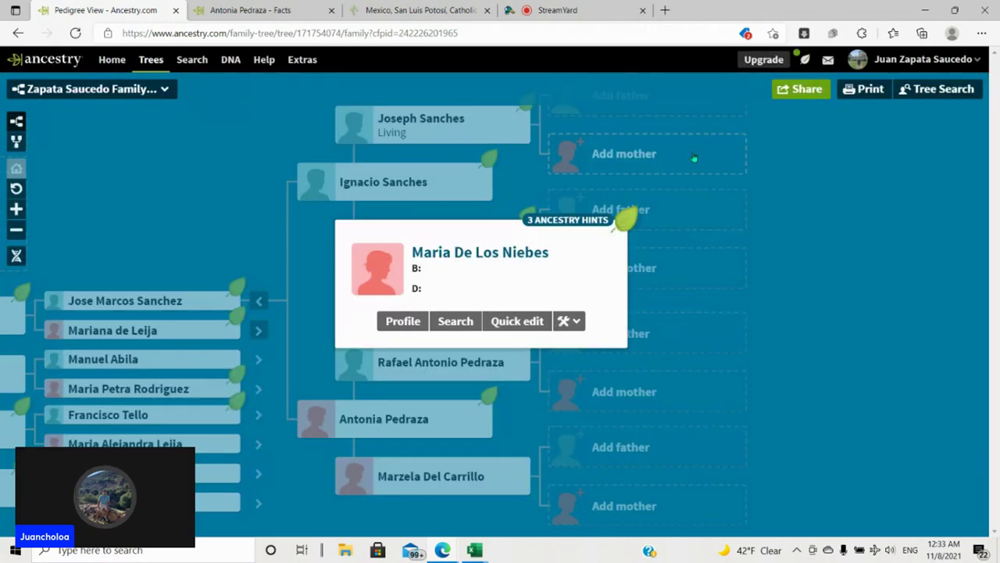
- Set the status of the husband's father to Deceased and save the edit
left_click(453, 126)
left_click(515, 208)
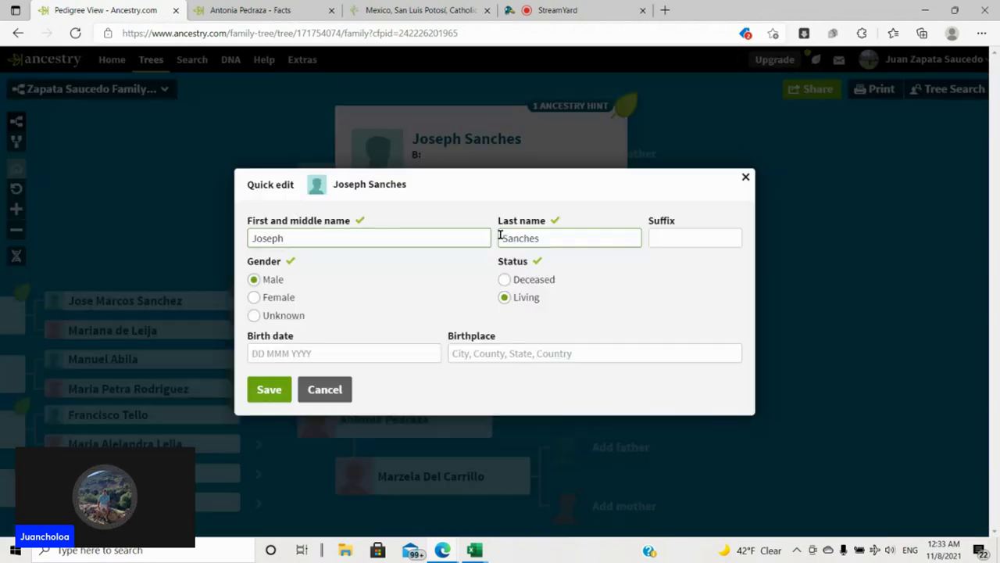
left_click(528, 280)
left_click(268, 409)
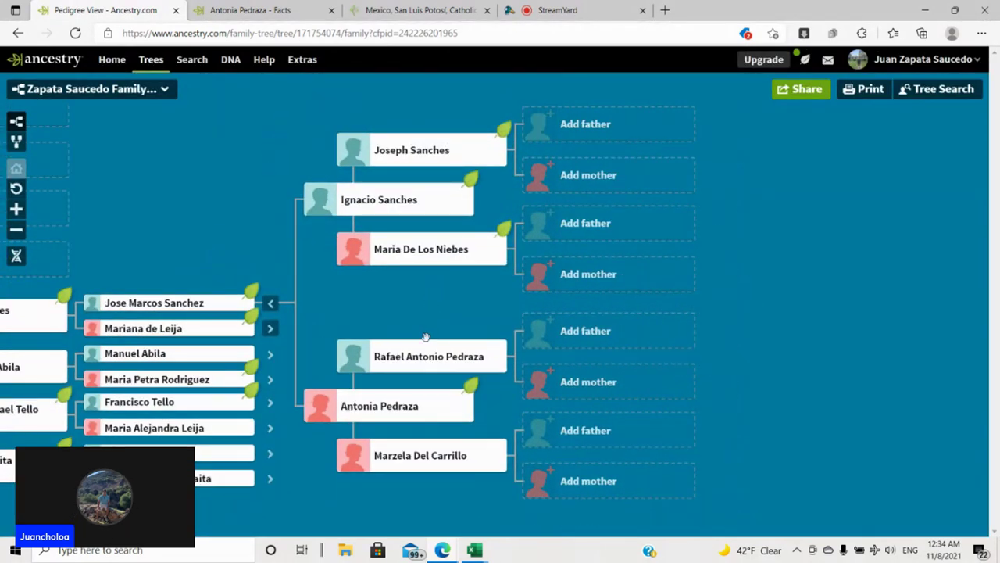
- Check the pedigree cards of the wife, the husband and the husband's parents
left_click(409, 414)
left_click(393, 203)
left_click(221, 157)
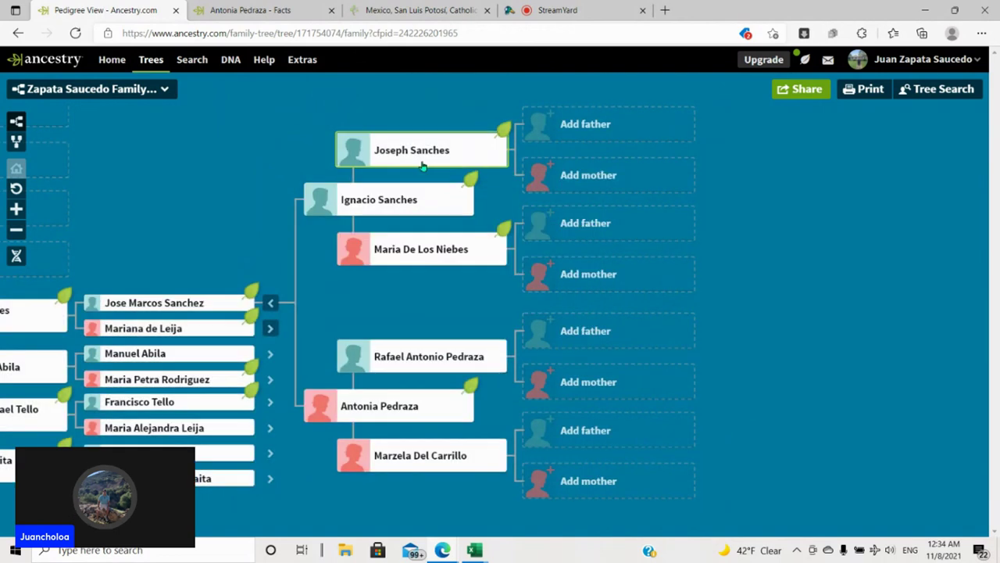
left_click(423, 164)
left_click(393, 297)
left_click(425, 269)
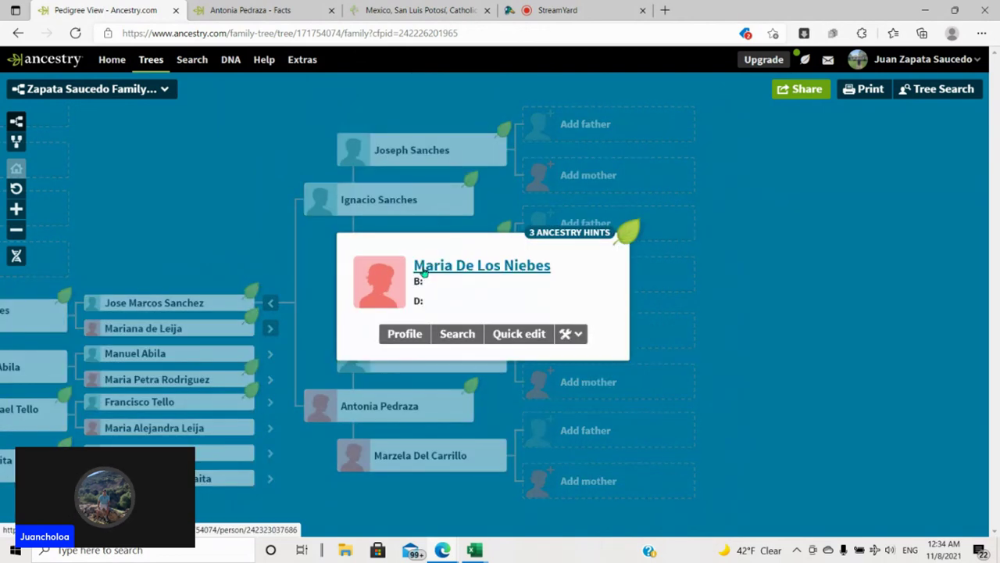
left_click(251, 162)
left_click_drag(342, 306, 406, 341)
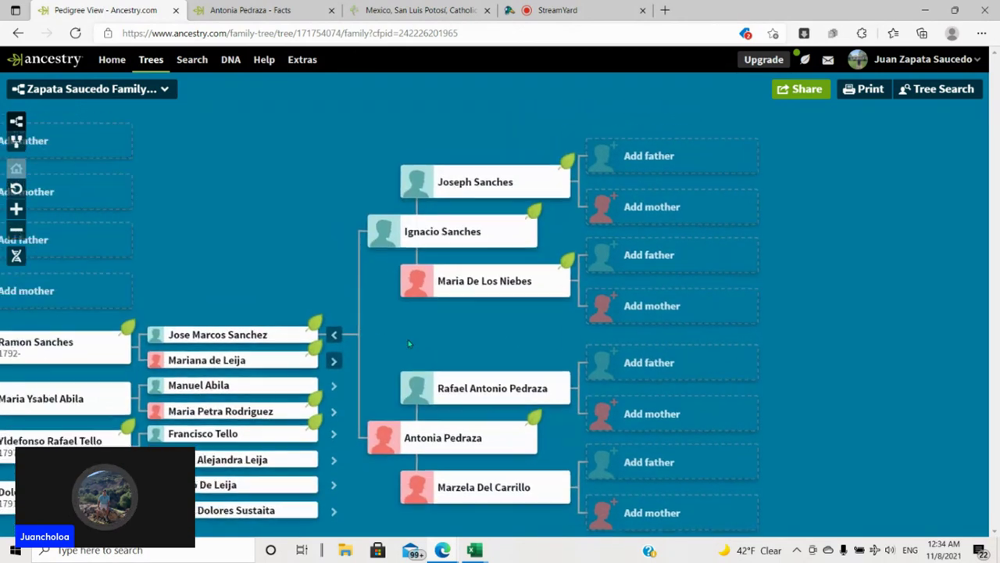
scroll(475, 342, "up", 2)
- Review the wife's facts, sources and family on her Ancestry profile and compare them with the FamilySearch marriage image
left_click(250, 10)
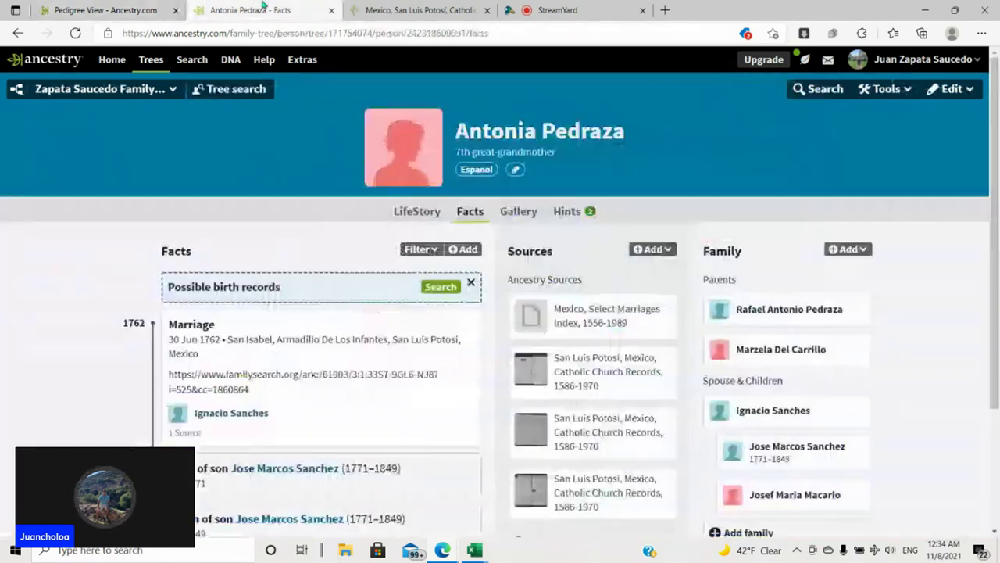
scroll(617, 367, "down", 2)
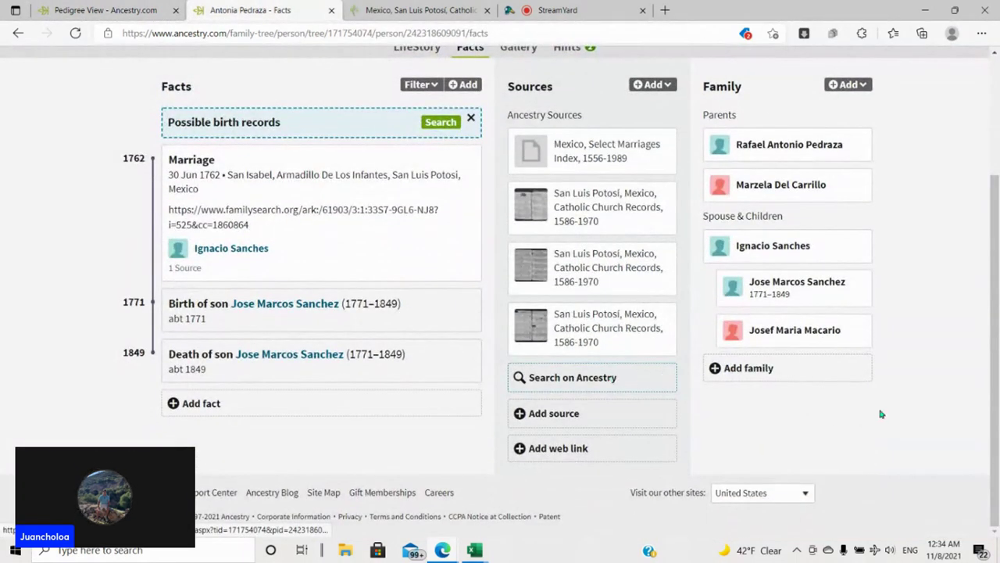
scroll(885, 414, "up", 2)
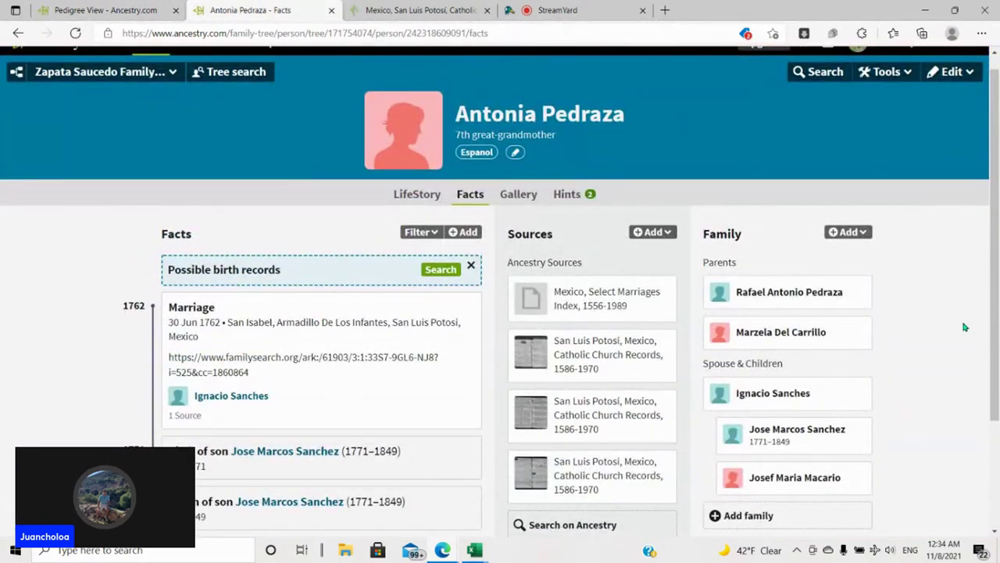
scroll(965, 327, "down", 2)
left_click(424, 10)
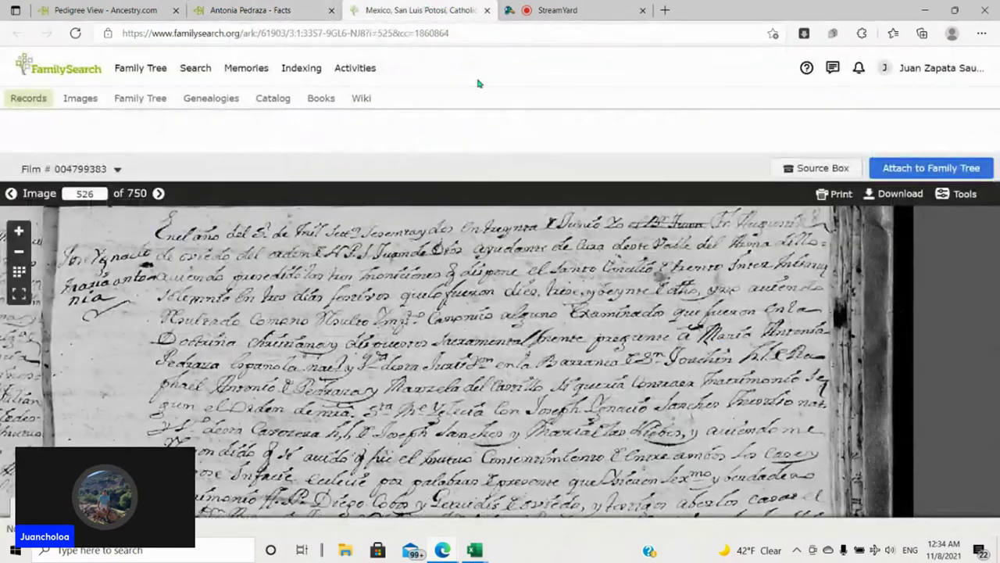
left_click(256, 10)
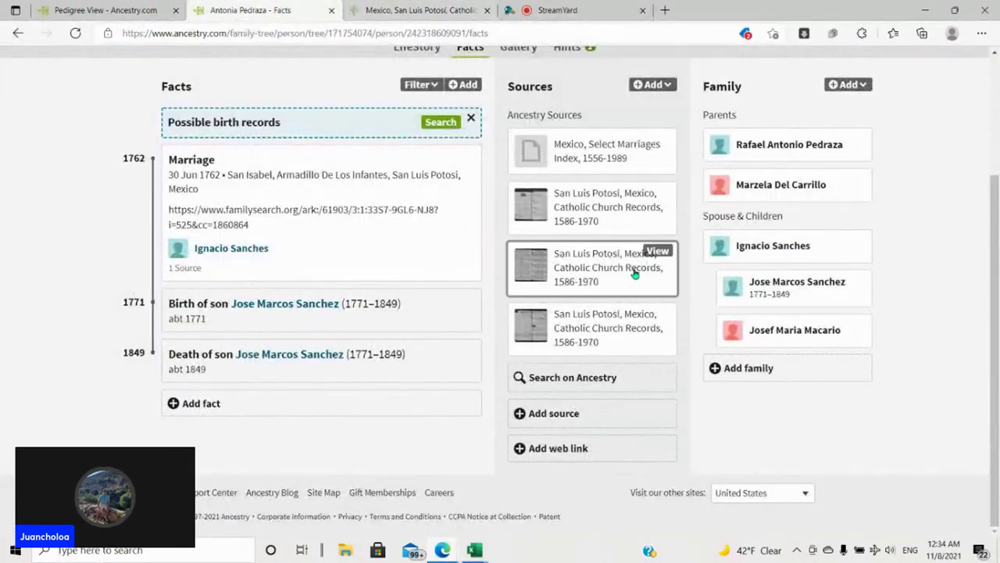
scroll(625, 258, "up", 2)
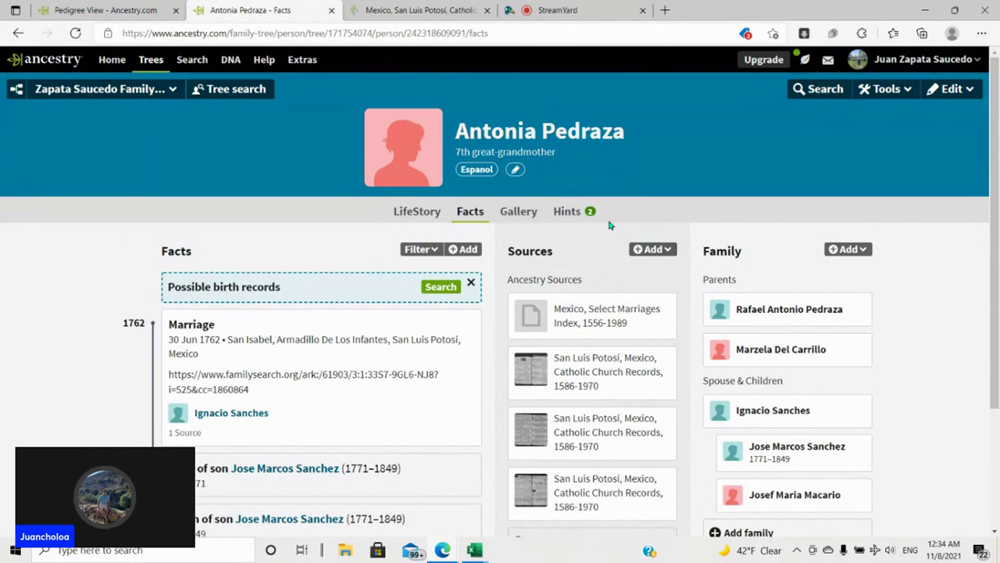
- Replace the marriage image with FamilySearch's historical records search and close the wife's Ancestry profile
left_click(479, 9)
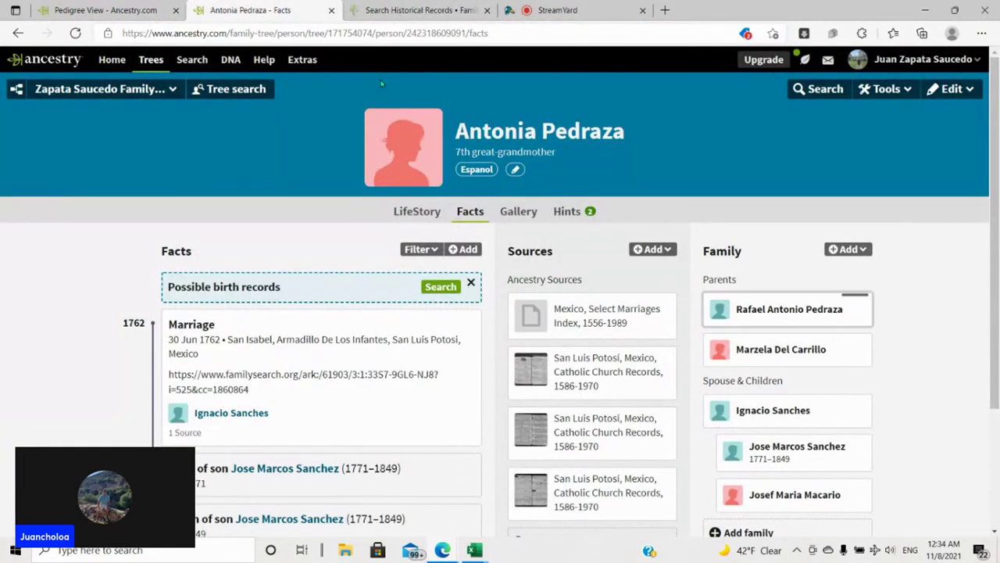
left_click(332, 10)
left_click(105, 10)
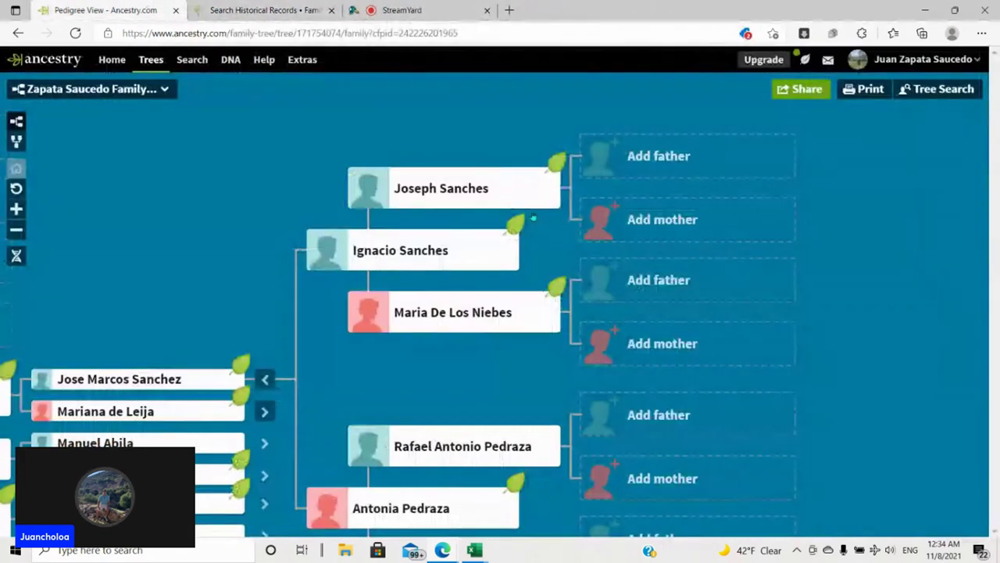
left_click(265, 11)
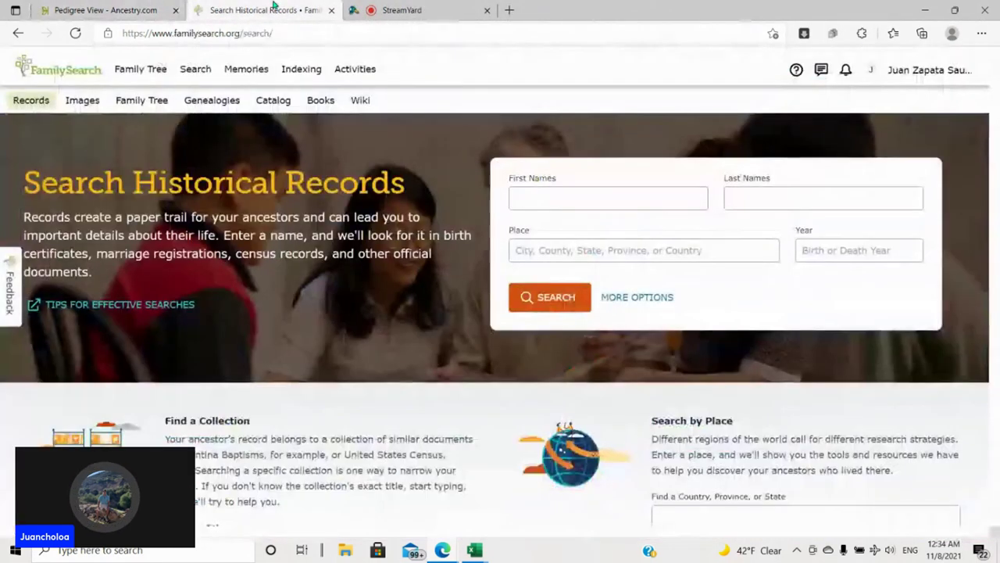
- Enter the husband's father's first and last name in the historical records search, using the modern surname spelling with z
left_click(584, 189)
type("Joseph")
key("Tab")
type("San")
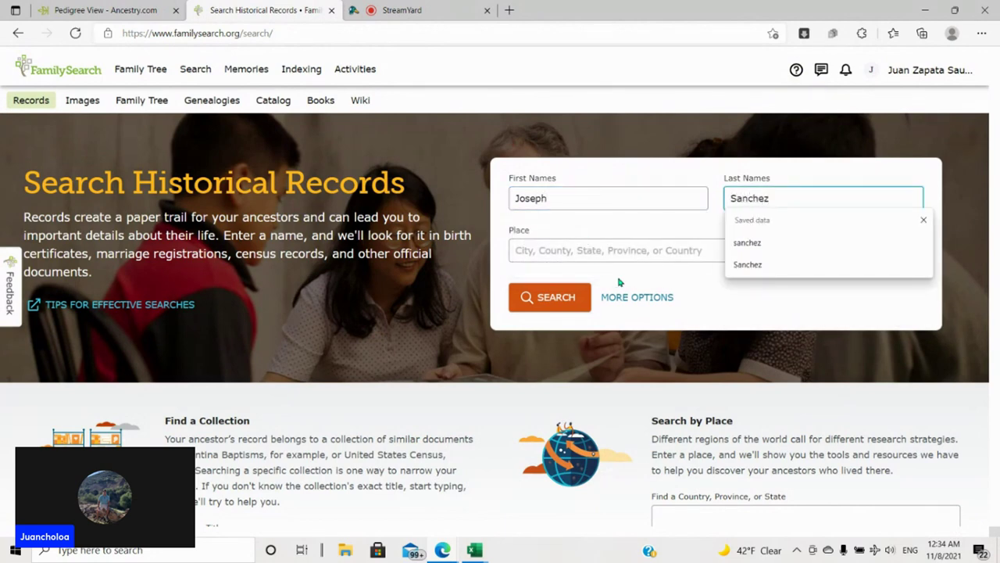
- Expand the search options, add a spouse and enter the full name of the husband's mother as the spouse's first names
left_click(629, 300)
scroll(625, 316, "down", 2)
left_click(541, 245)
scroll(602, 283, "up", 2)
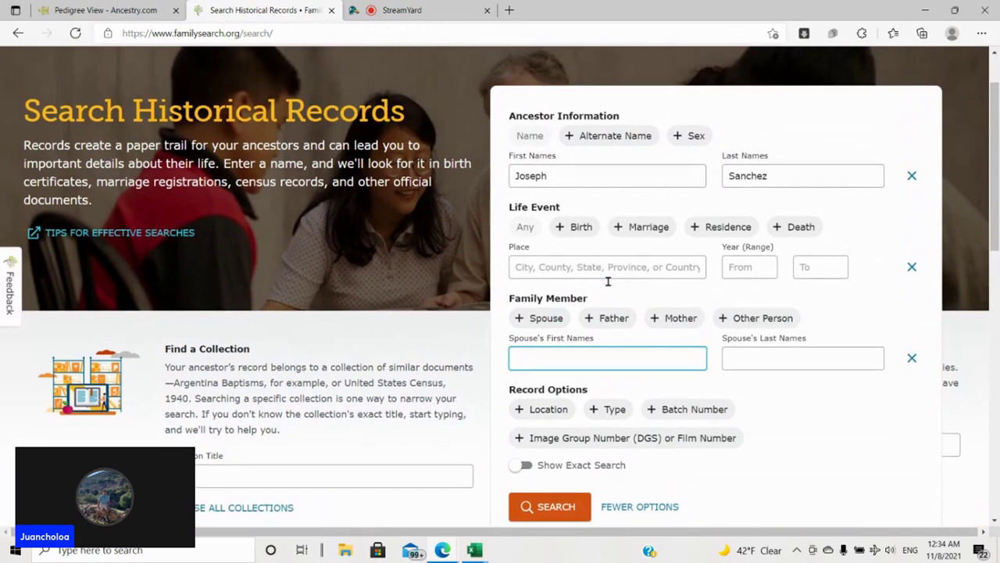
left_click(138, 7)
left_click(251, 6)
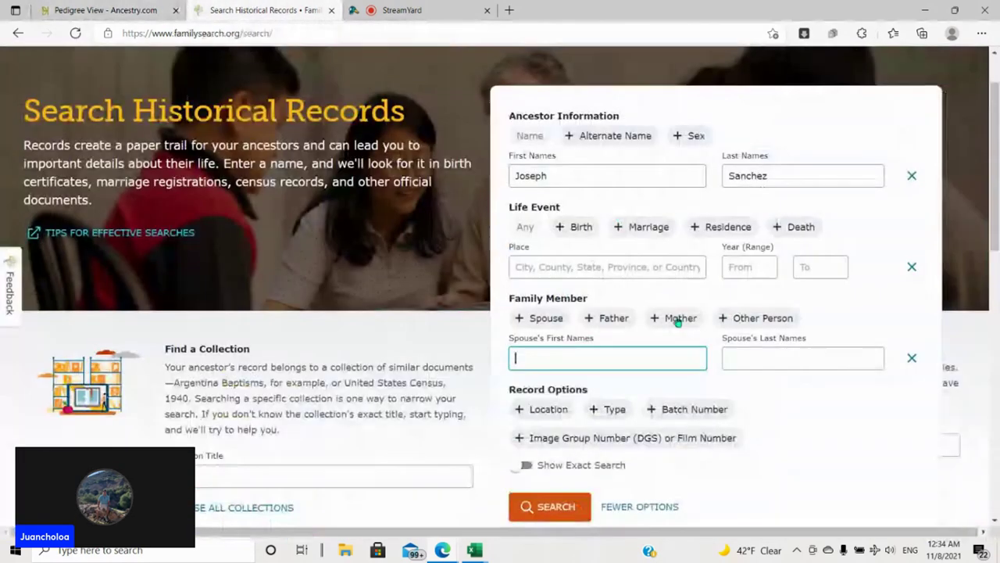
type("Maria de Los Niebes")
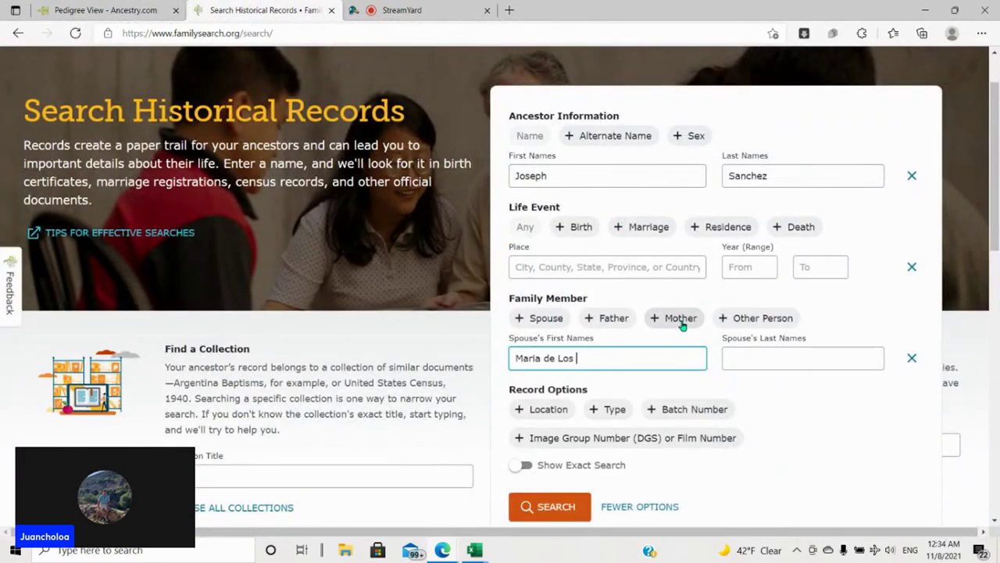
- Restrict the record location to Mexico, San Luis Potosí, and run the search
left_click(542, 408)
scroll(598, 411, "down", 1)
type("mex")
key("Tab")
type("san l")
key("Return")
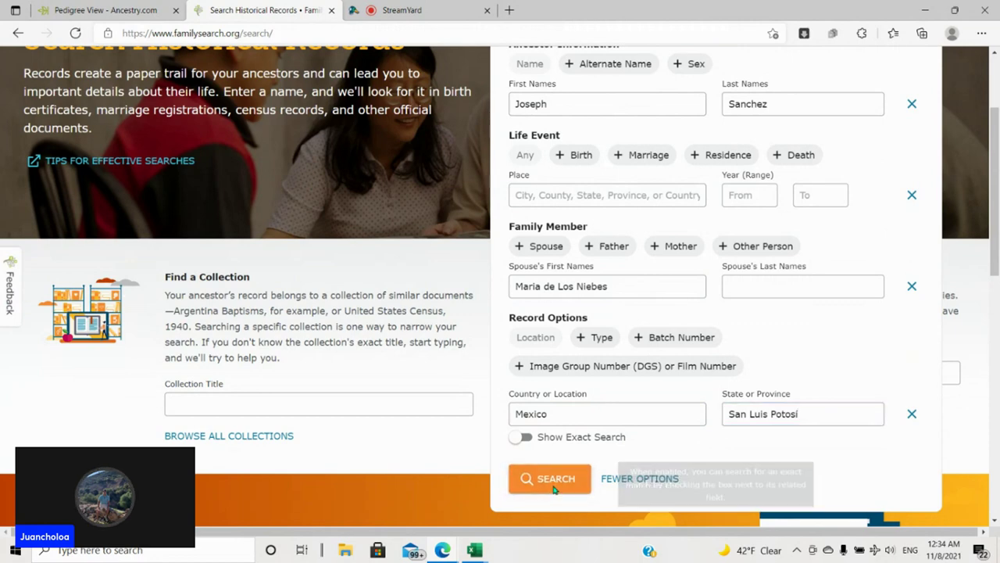
left_click(555, 478)
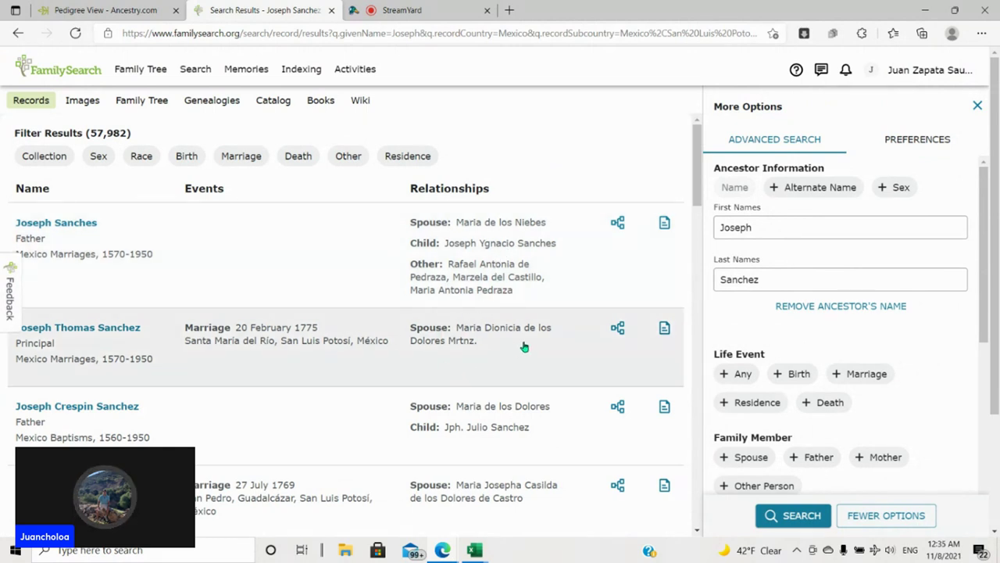
- Look through the results and open the husband's father's Mexico Marriages, 1570-1950 record in a new tab
scroll(525, 346, "down", 1)
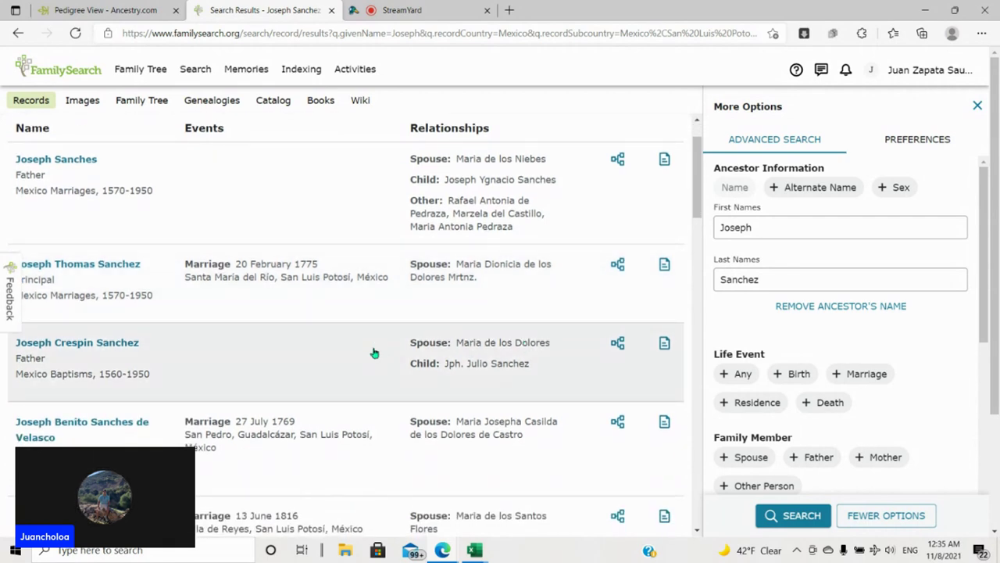
scroll(375, 351, "down", 2)
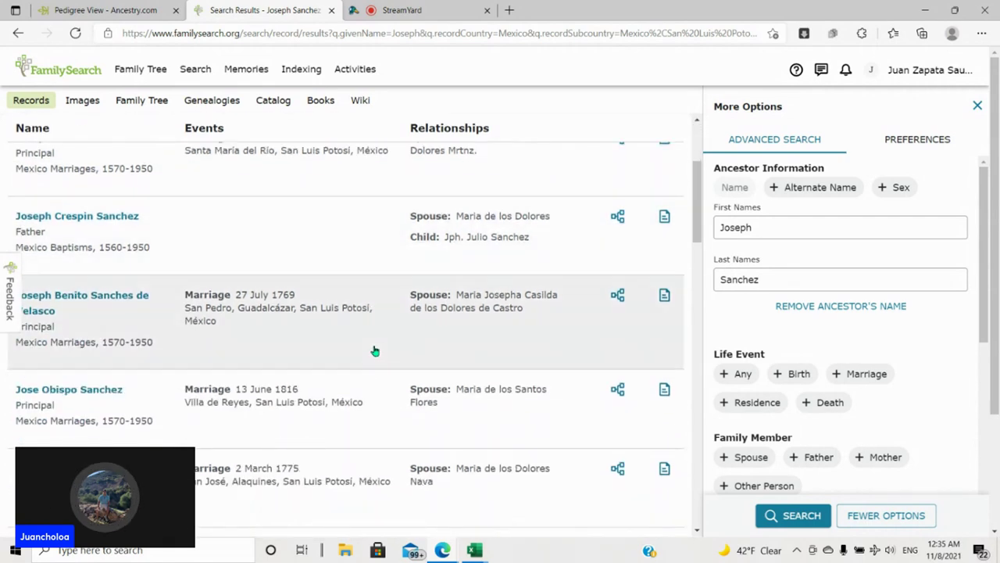
scroll(375, 350, "up", 2)
scroll(376, 351, "up", 1)
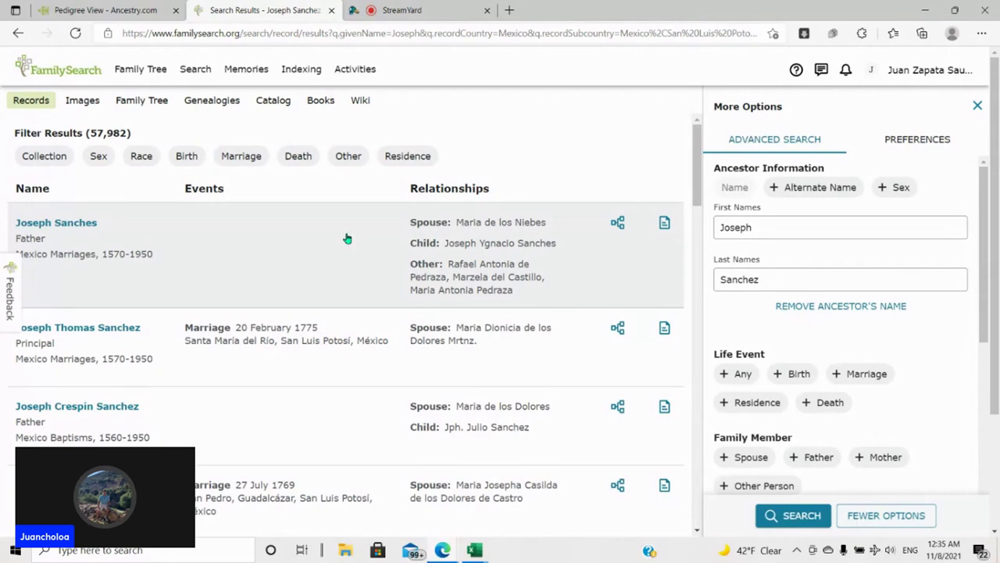
left_click(346, 236)
right_click(829, 254)
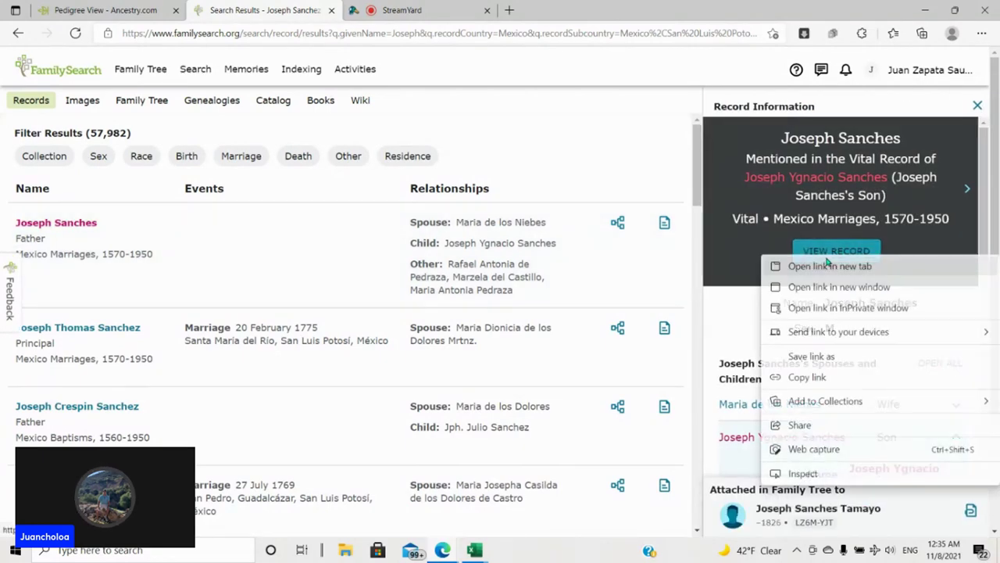
key("Escape")
left_click(463, 10)
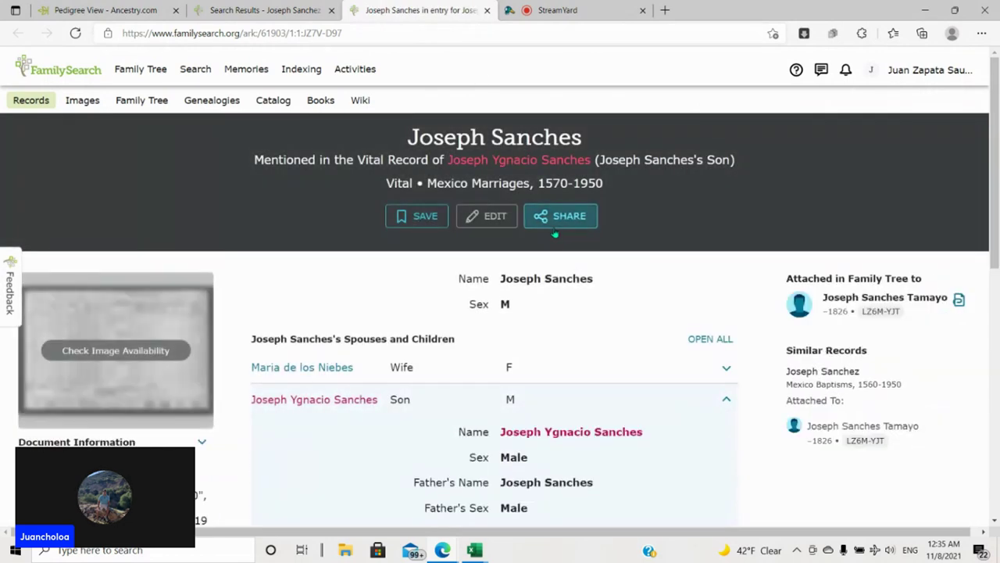
left_click(233, 10)
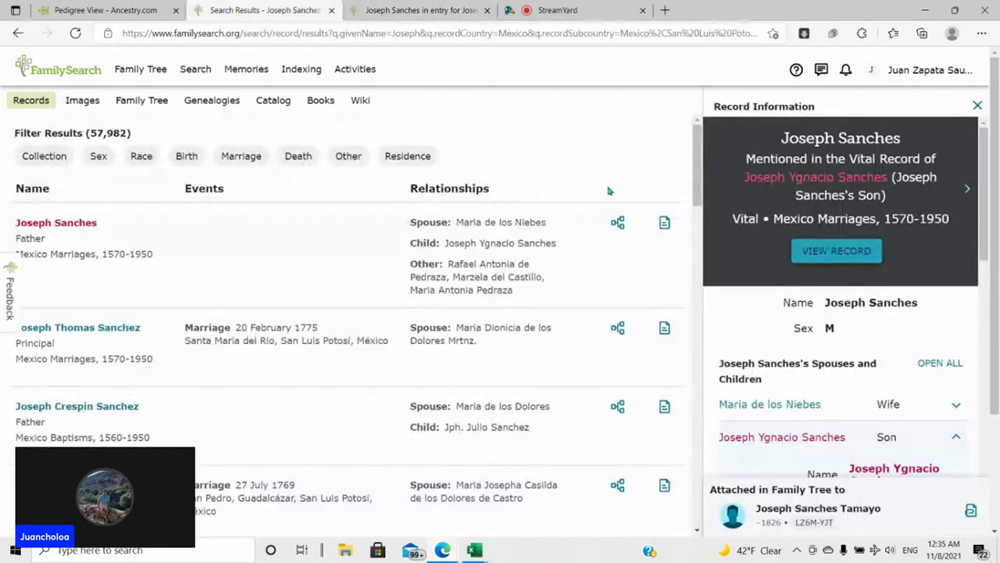
left_click(422, 10)
- Read the marriage record's family members, marriage date, marriage place and other people listed
scroll(552, 193, "down", 2)
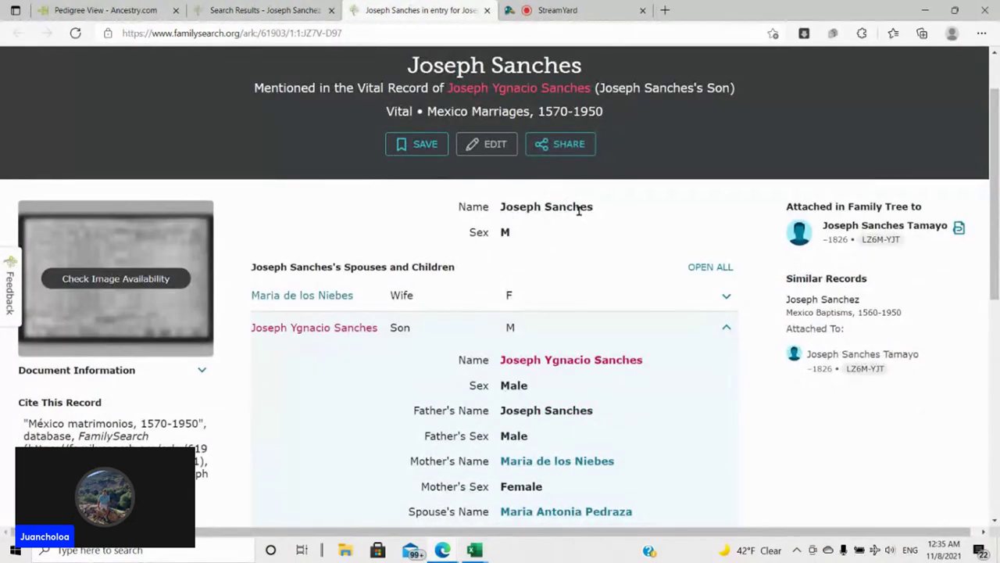
scroll(580, 207, "down", 1)
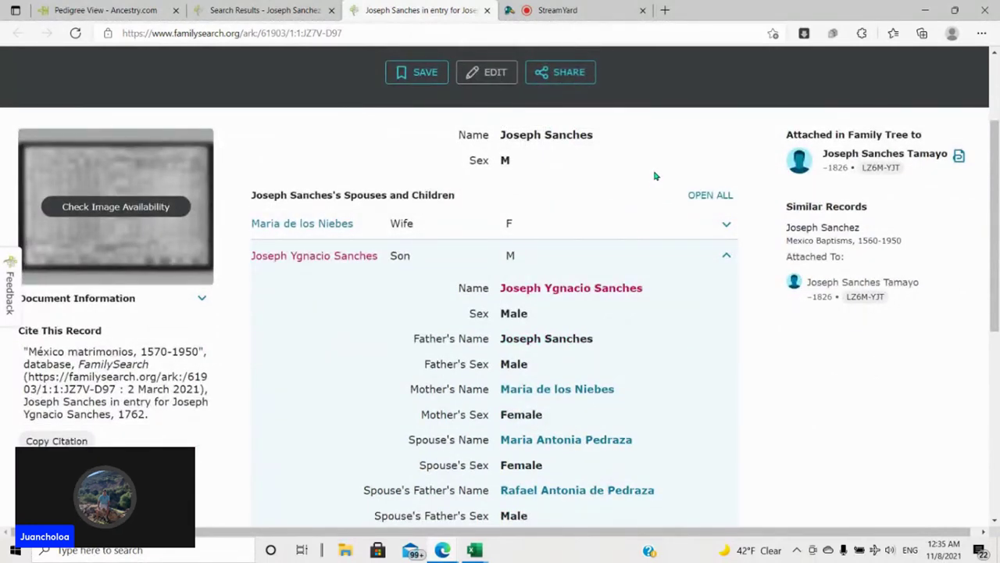
scroll(655, 176, "down", 2)
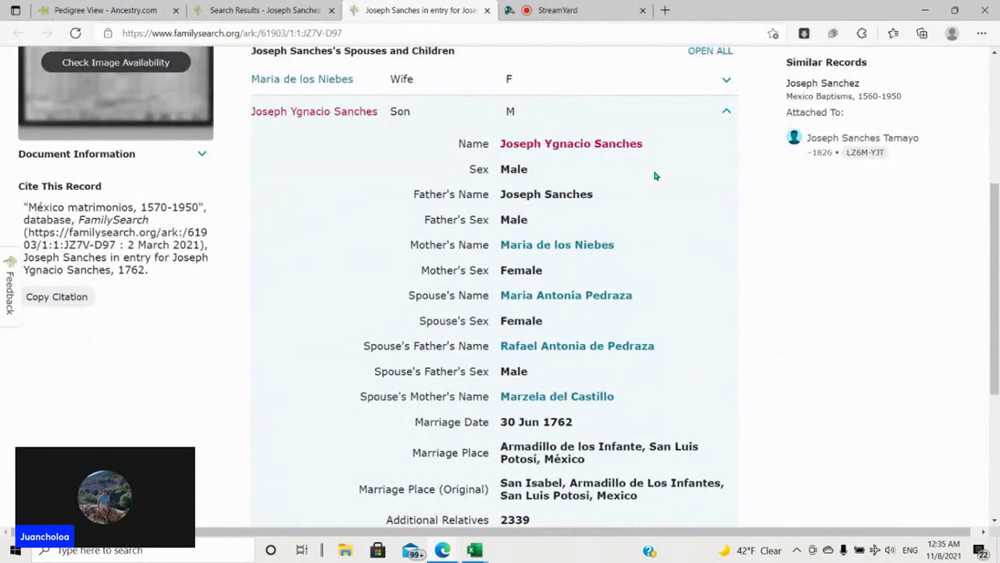
scroll(306, 175, "up", 1)
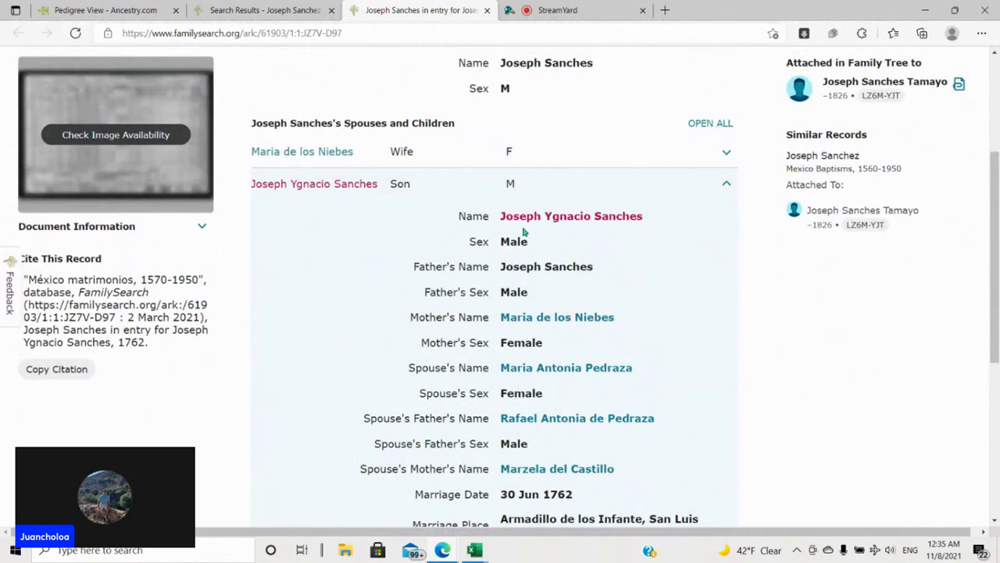
scroll(671, 263, "down", 2)
scroll(727, 264, "down", 3)
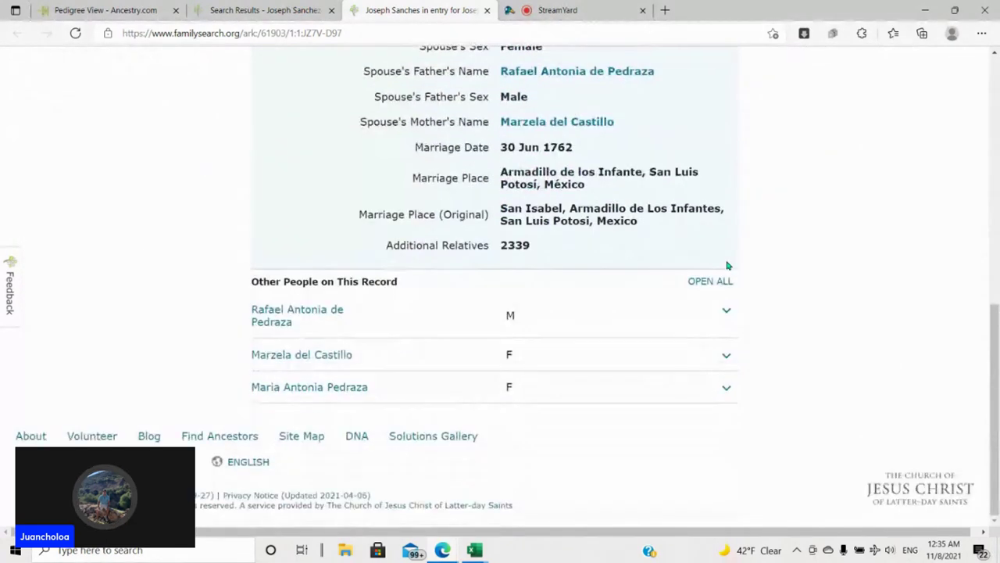
scroll(742, 263, "up", 6)
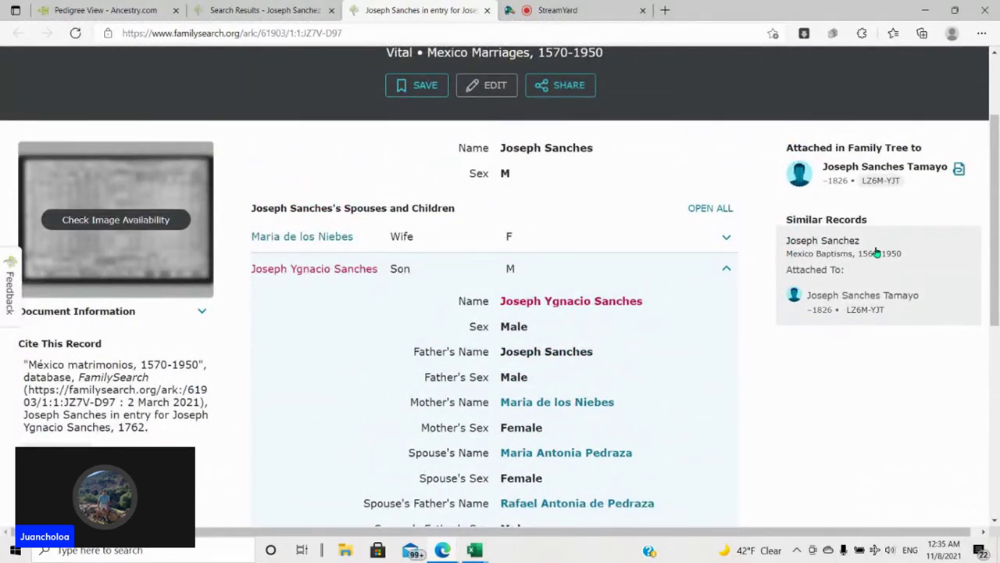
- Preview the similar Mexico Baptisms, 1560-1950 record and examine the son's christening, birth and parent details
left_click(877, 253)
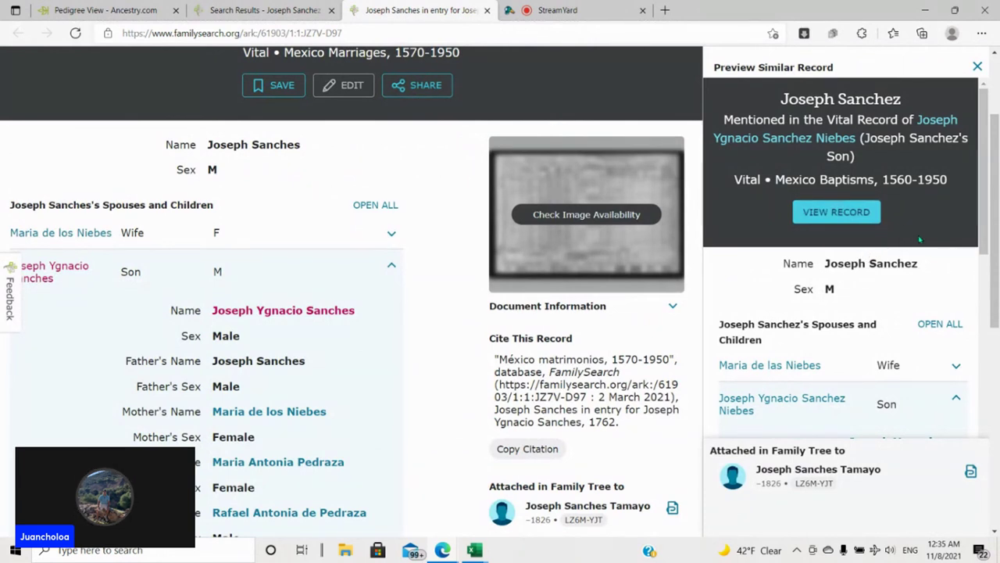
scroll(920, 240, "down", 3)
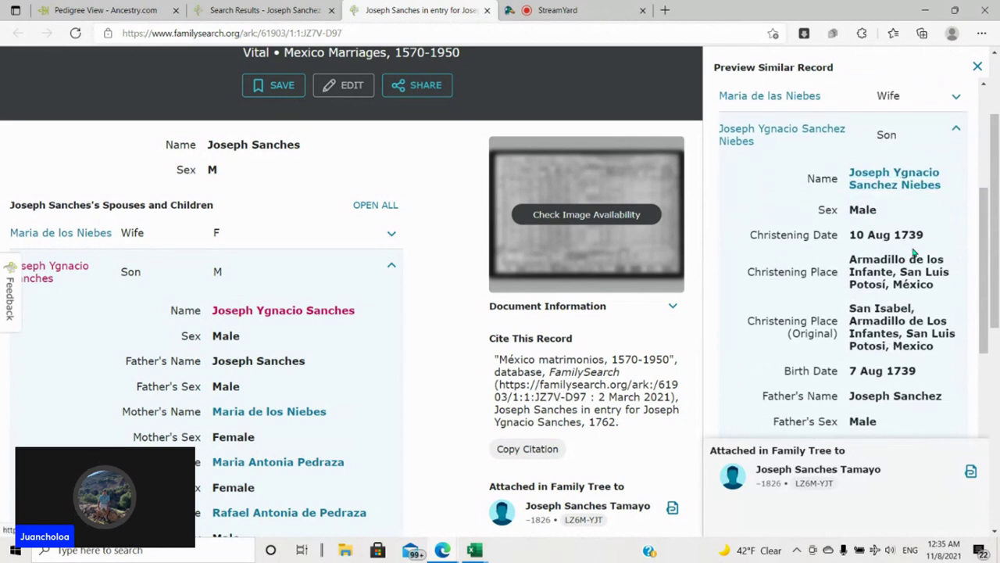
scroll(895, 247, "down", 2)
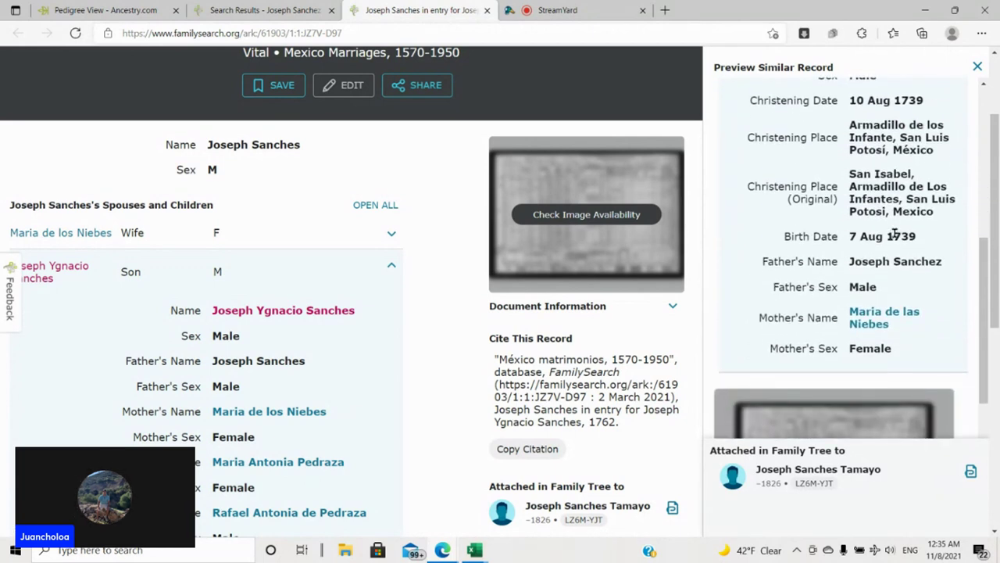
- Compare the son's baptism details in the similar-record preview with the parents shown in the Ancestry pedigree
scroll(896, 229, "up", 2)
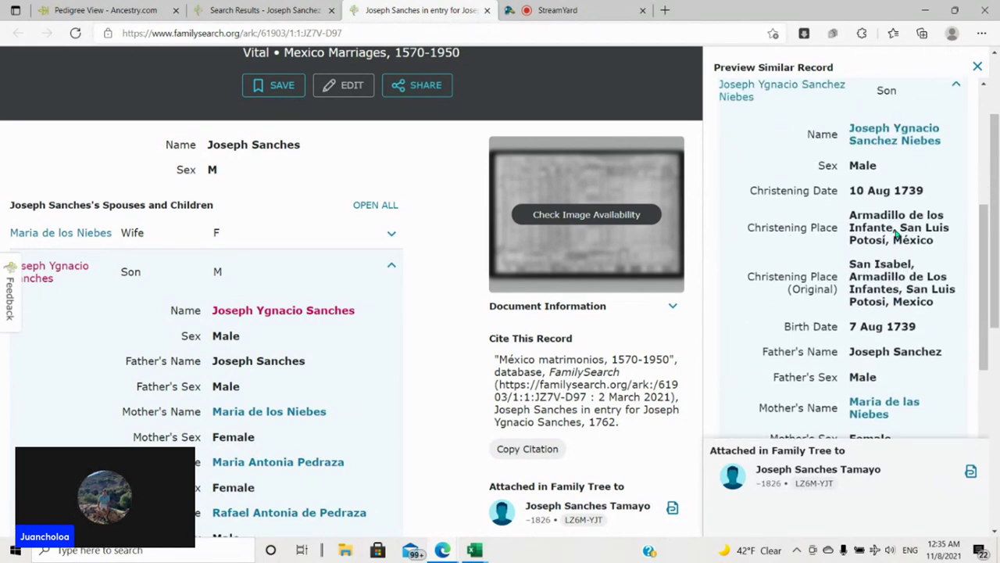
scroll(895, 229, "down", 1)
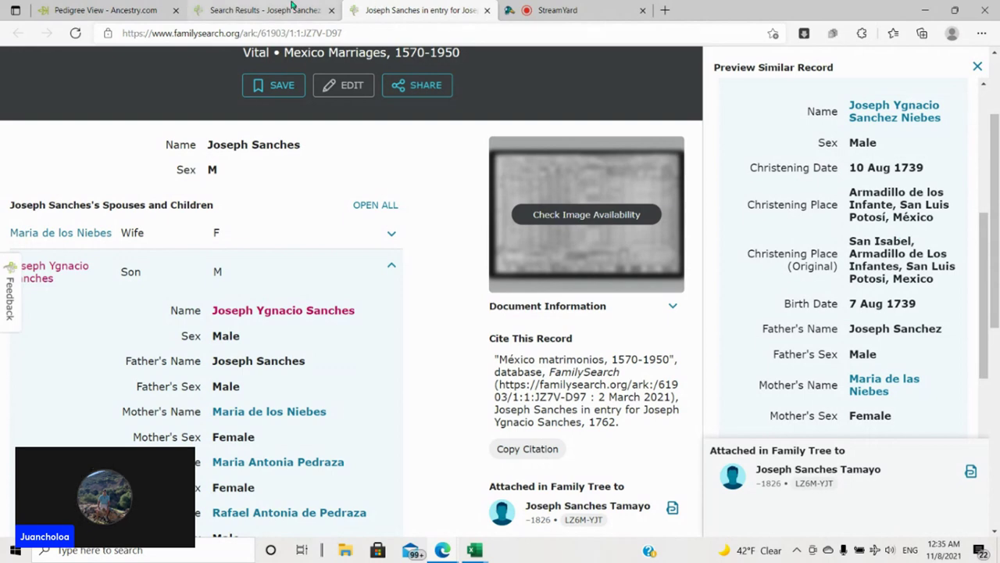
left_click(294, 8)
left_click(107, 6)
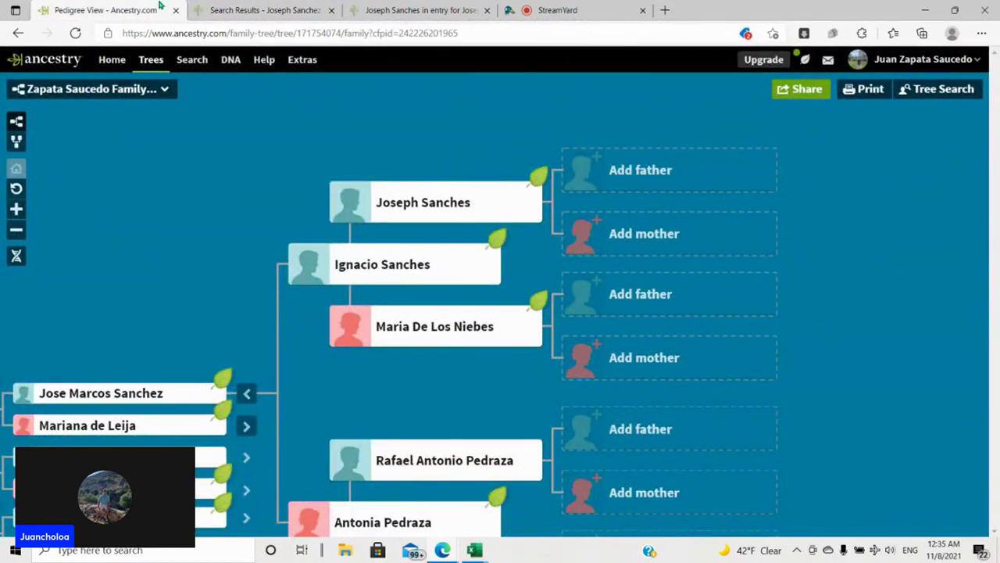
left_click(414, 10)
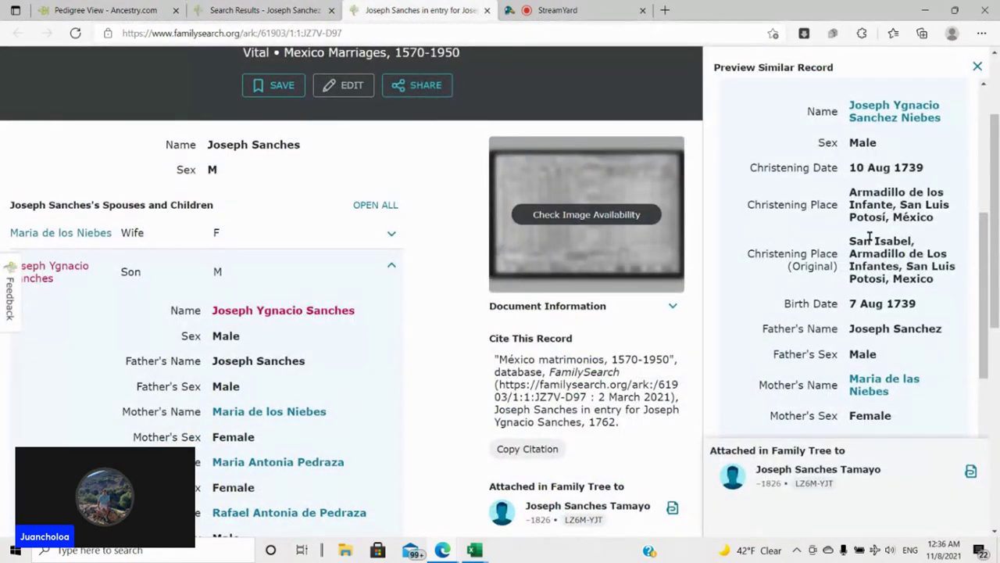
- Reread the full baptism preview, checking the parents' names, christening and birth dates, christening place, image availability and citation
scroll(868, 234, "down", 1)
scroll(874, 250, "down", 2)
scroll(849, 264, "up", 2)
scroll(869, 321, "up", 2)
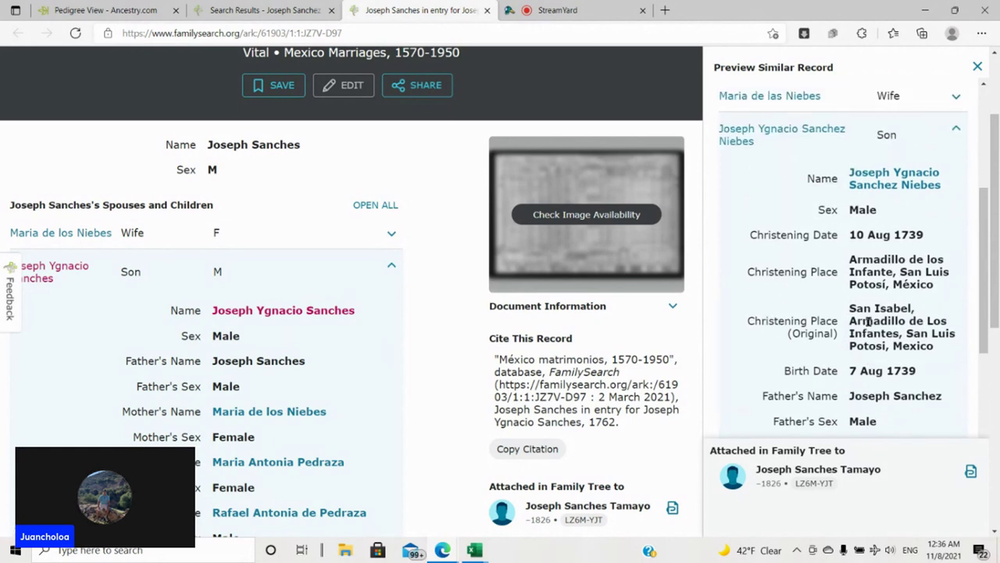
scroll(868, 321, "up", 2)
scroll(867, 322, "up", 2)
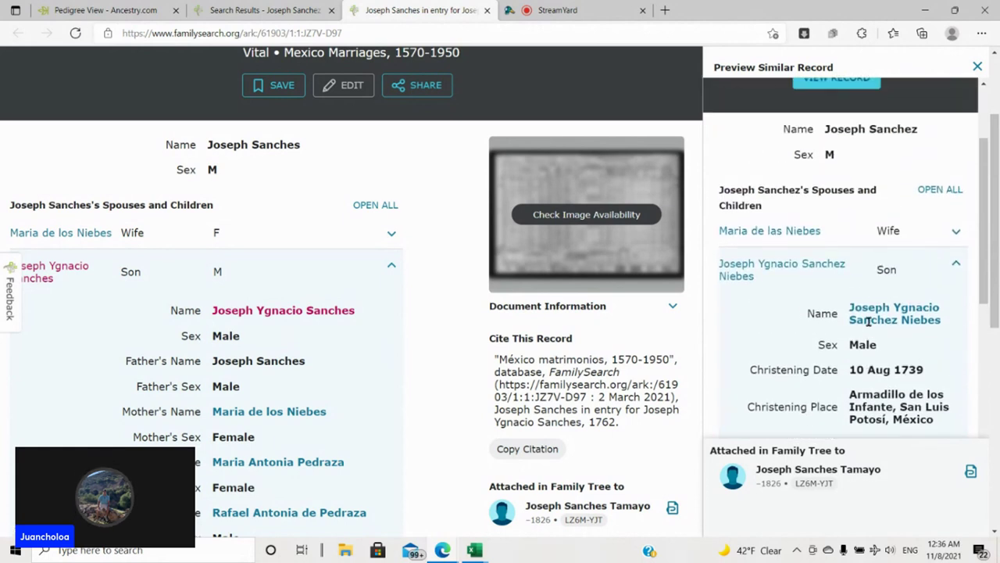
scroll(779, 307, "up", 1)
scroll(780, 309, "down", 4)
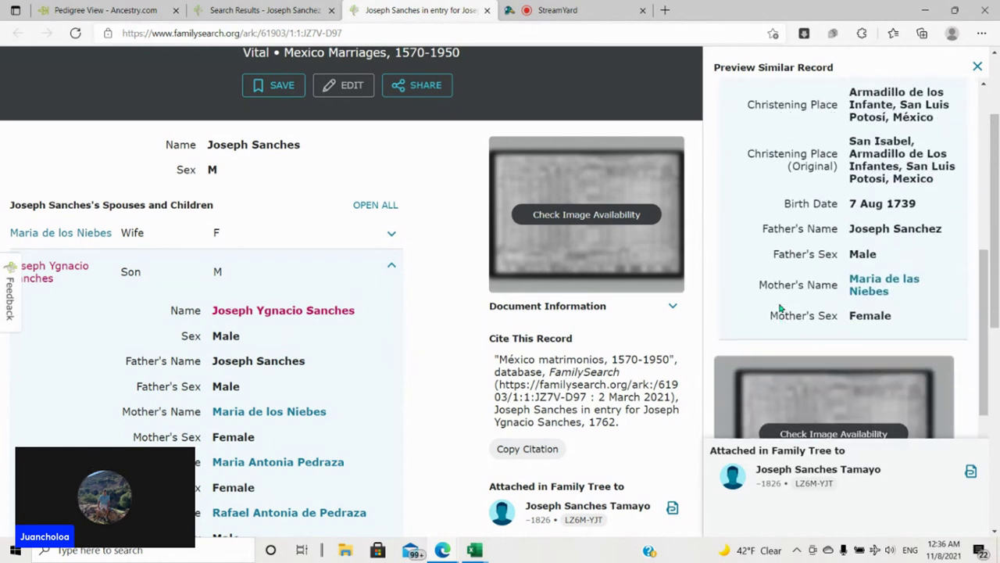
scroll(779, 308, "up", 4)
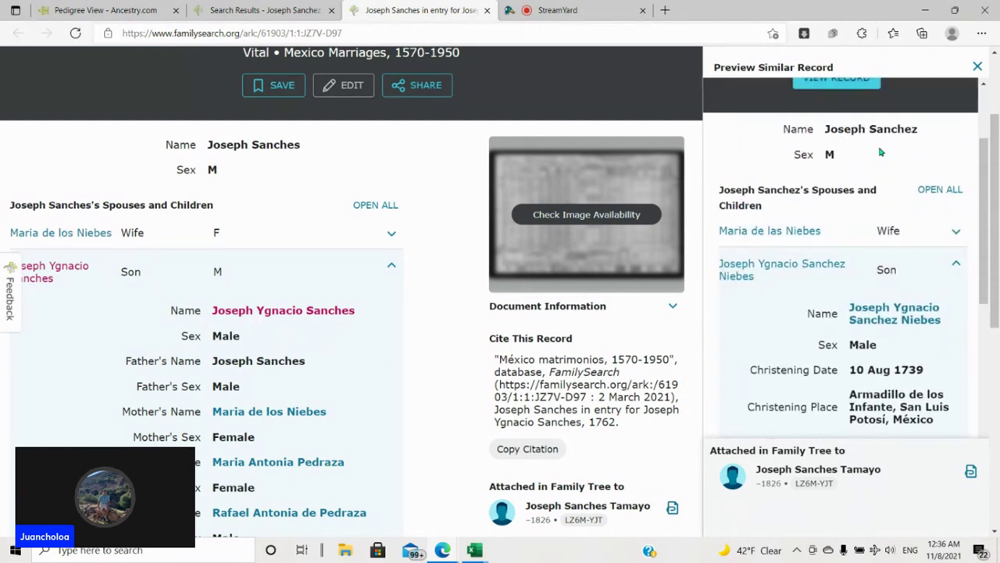
scroll(883, 165, "down", 3)
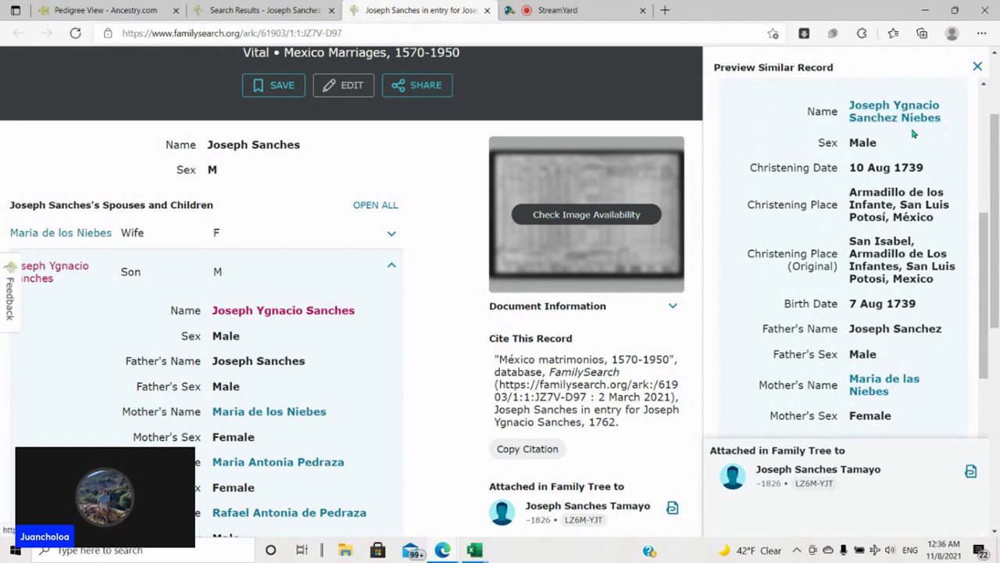
scroll(897, 160, "up", 4)
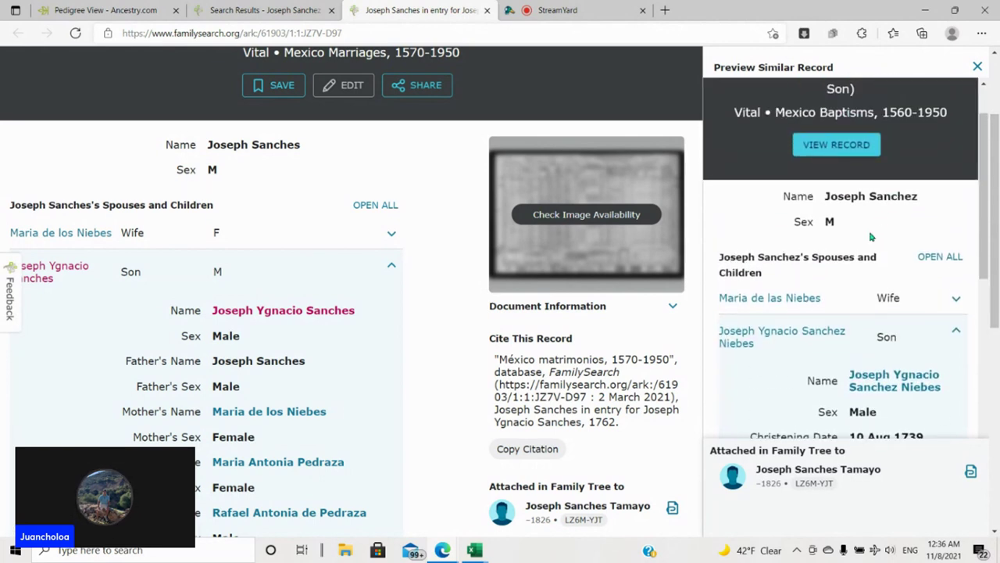
scroll(867, 204, "down", 4)
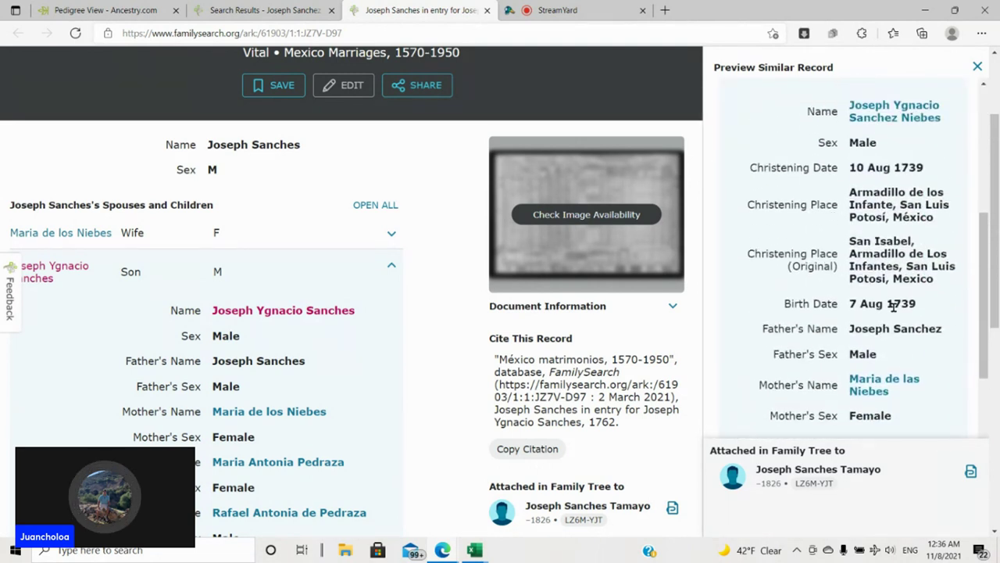
scroll(887, 328, "up", 2)
scroll(890, 304, "down", 6)
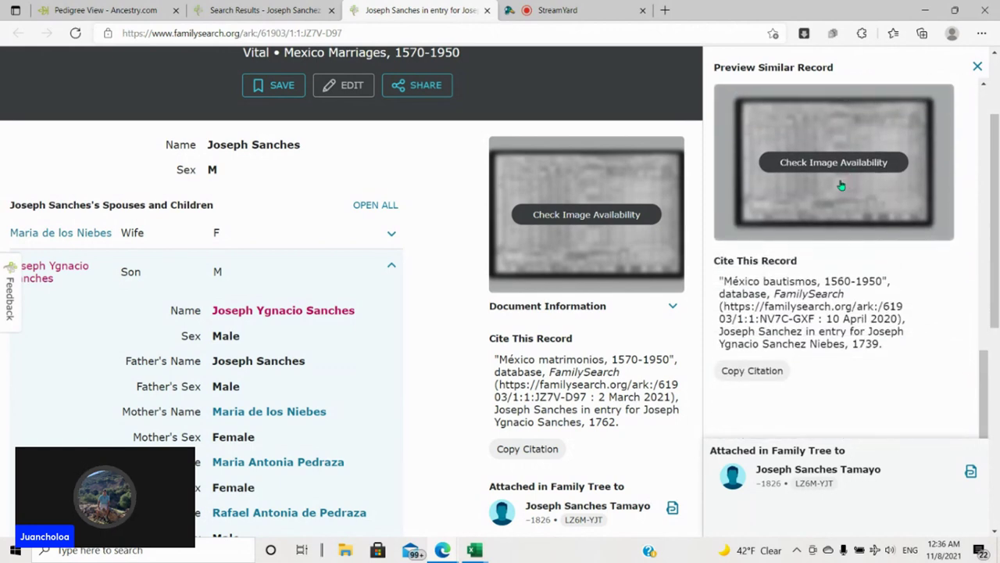
scroll(843, 188, "up", 5)
scroll(800, 217, "down", 2)
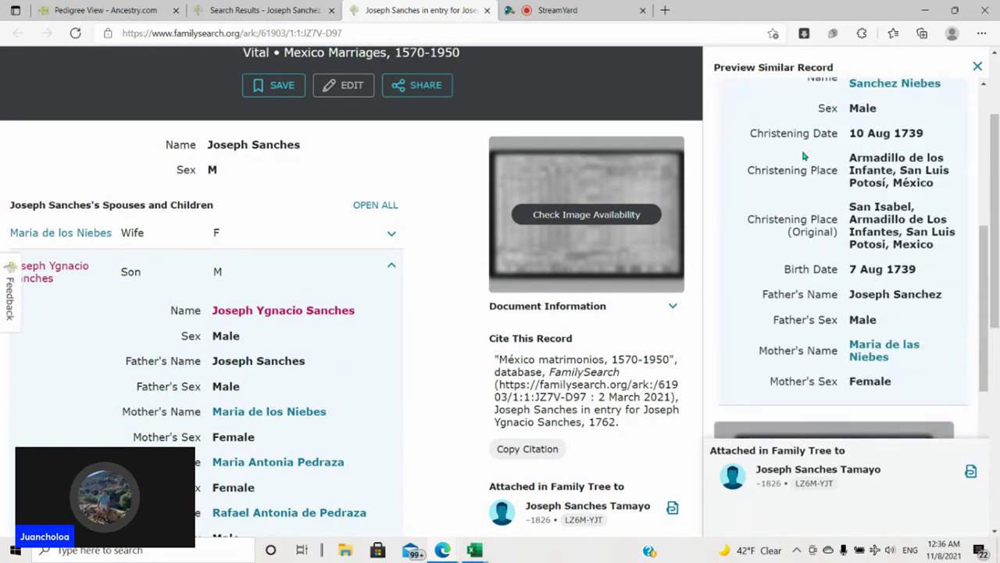
scroll(836, 245, "up", 5)
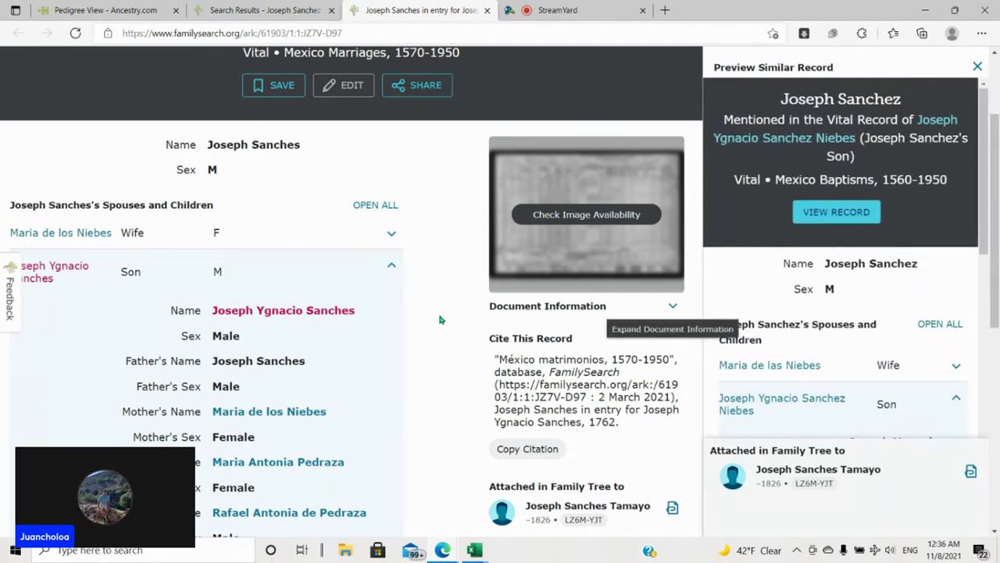
- Open the family tree profile attached to the father's marriage record in a new tab and dismiss the site maintenance notice
scroll(432, 315, "down", 5)
scroll(431, 315, "up", 4)
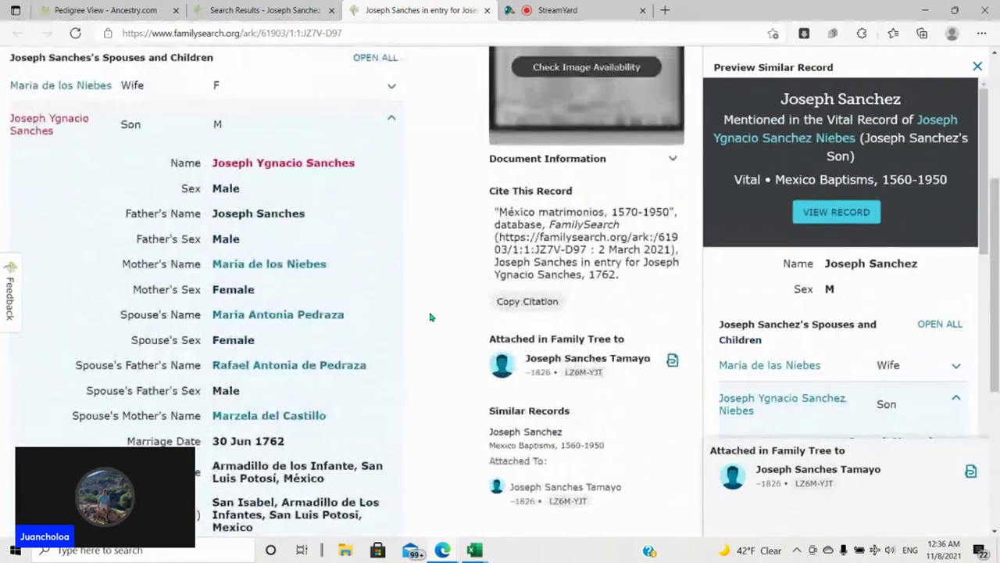
scroll(579, 356, "down", 1)
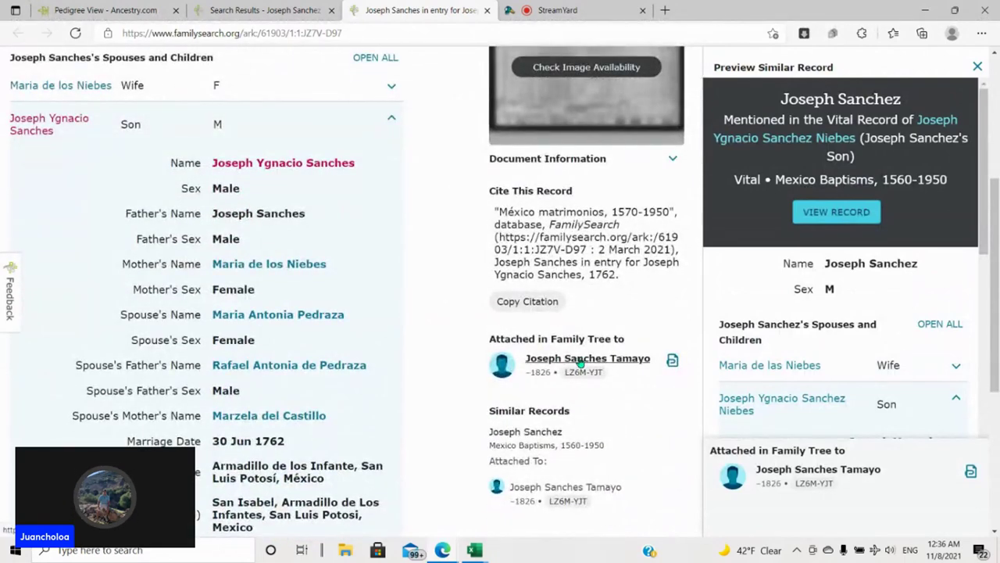
right_click(580, 358)
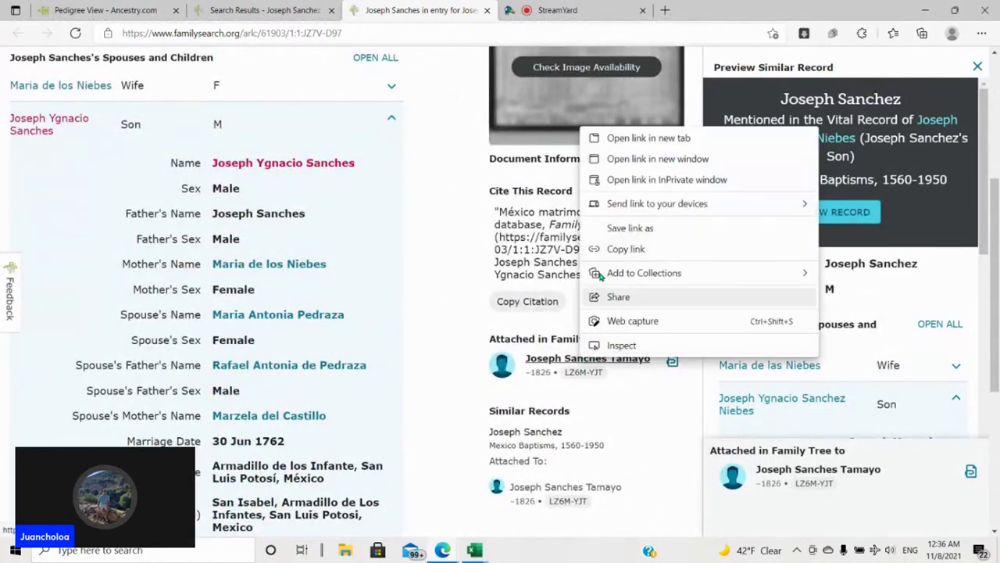
left_click(646, 138)
scroll(594, 156, "up", 2)
left_click(557, 8)
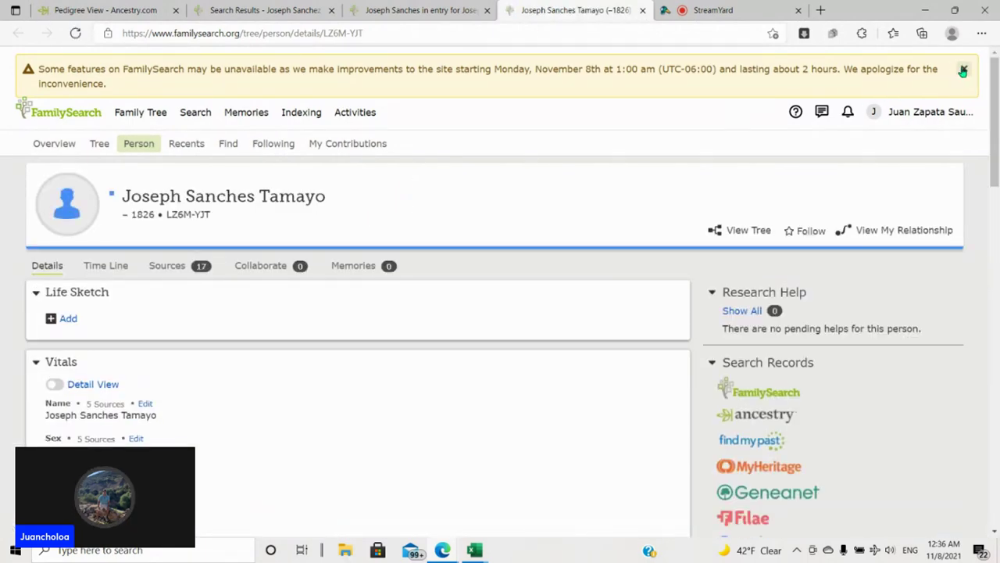
left_click(962, 71)
- Review the father's alternate names, spouse, children, parents and marriage date on his profile
scroll(344, 307, "down", 6)
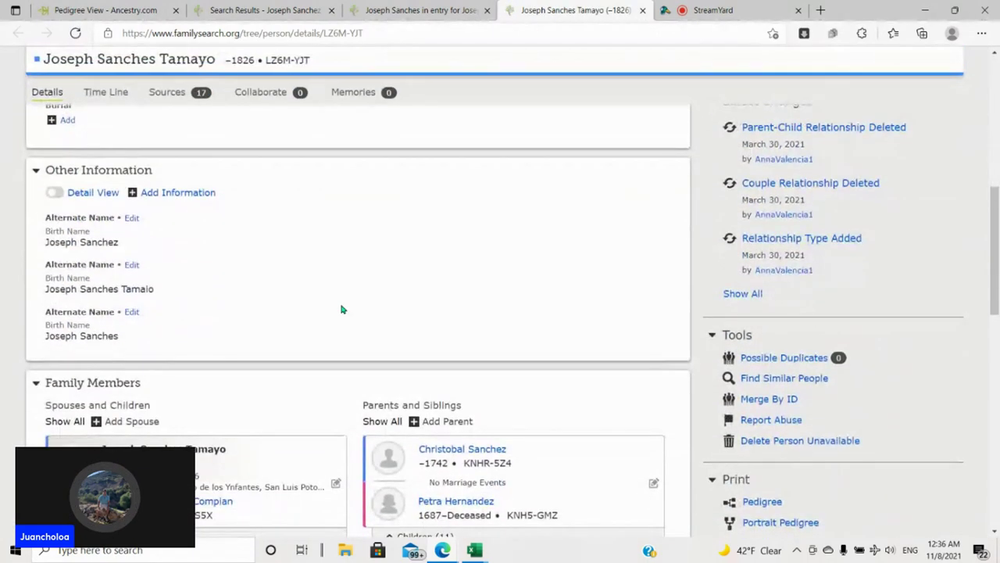
scroll(340, 309, "down", 2)
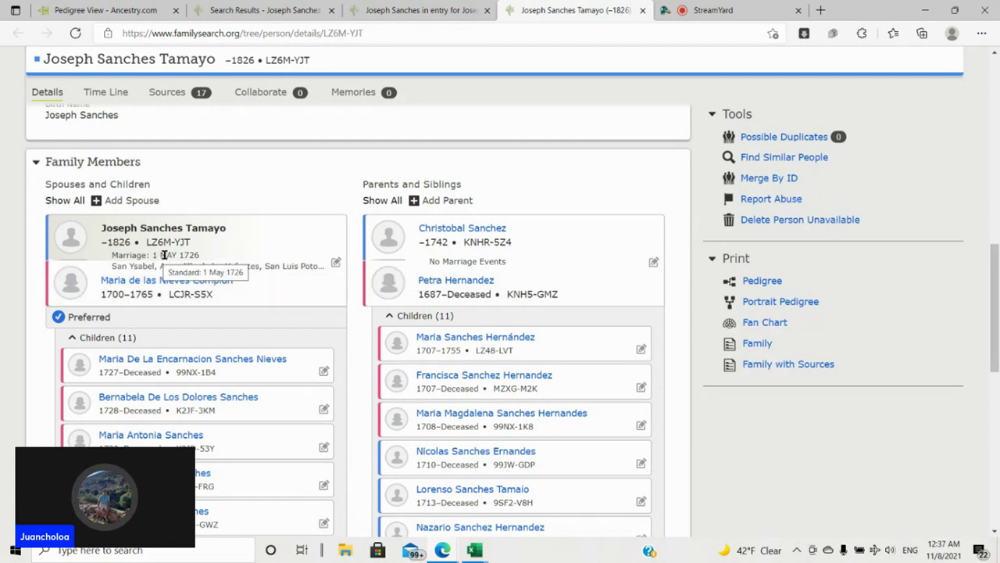
left_click_drag(164, 254, 209, 262)
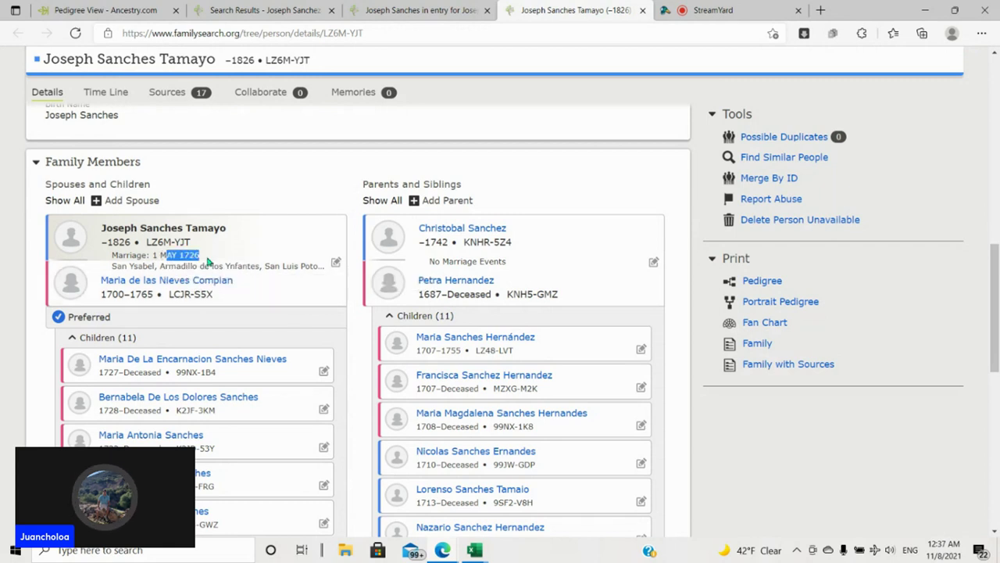
left_click(286, 143)
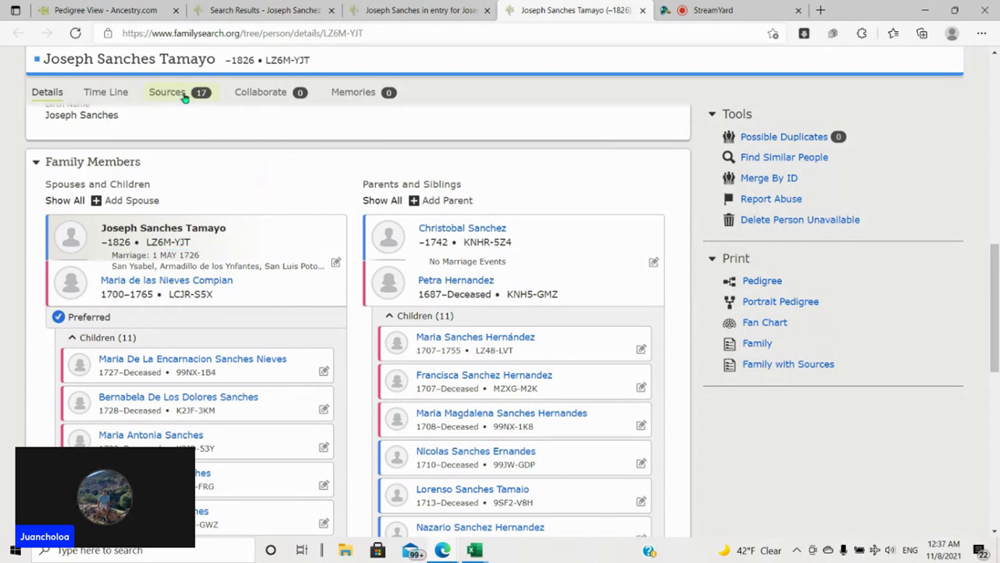
- Open the father's sources and expand the 1726 Mexico Marriages, 1570-1950 source to read its indexed information
left_click(167, 92)
scroll(214, 276, "down", 2)
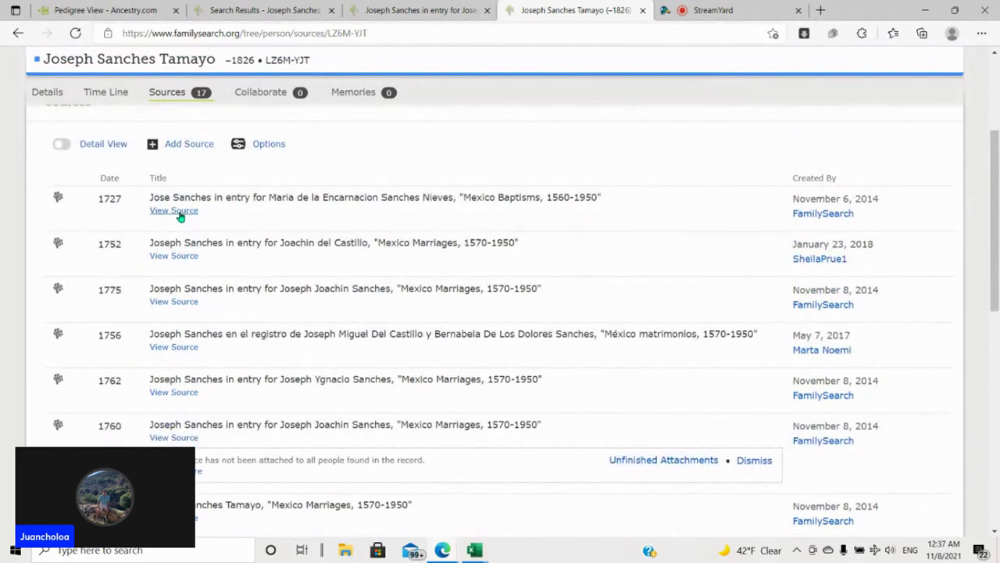
scroll(179, 217, "down", 6)
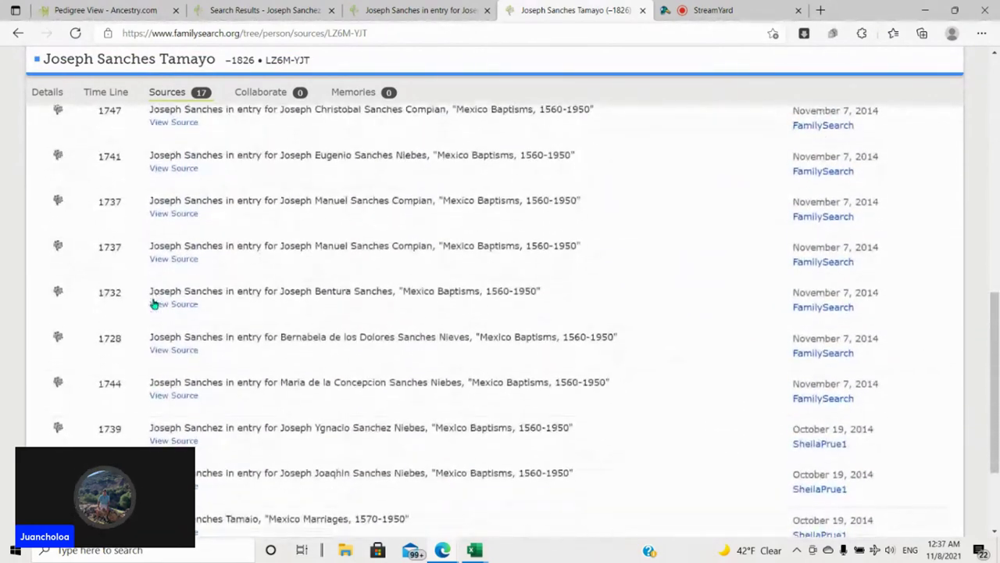
scroll(154, 303, "down", 2)
left_click(173, 389)
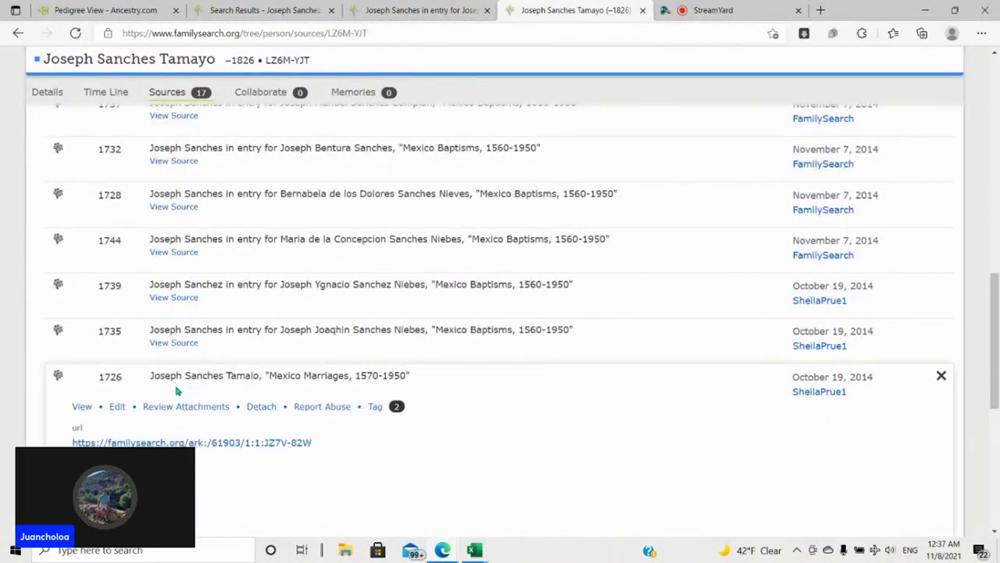
scroll(283, 364, "down", 4)
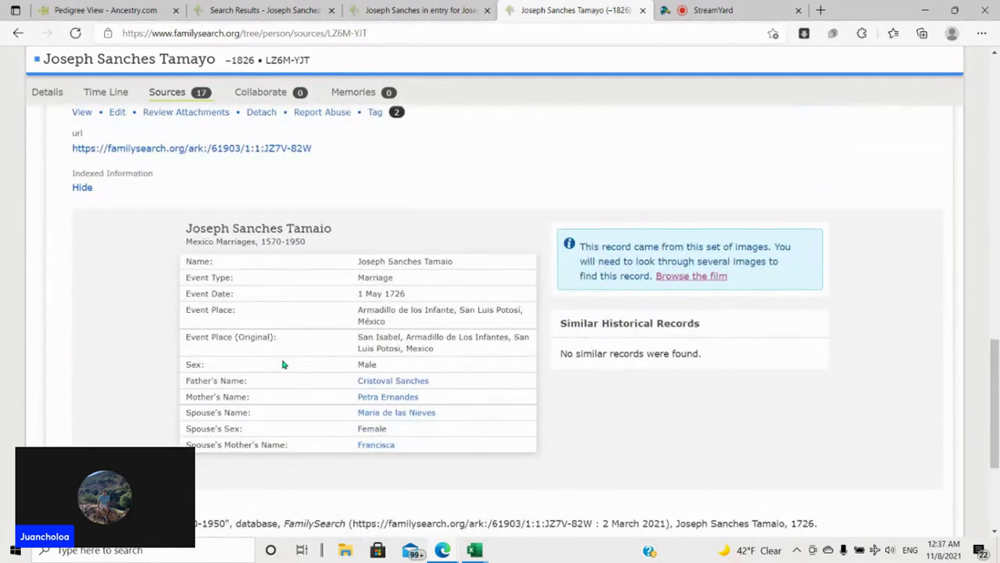
scroll(283, 364, "down", 1)
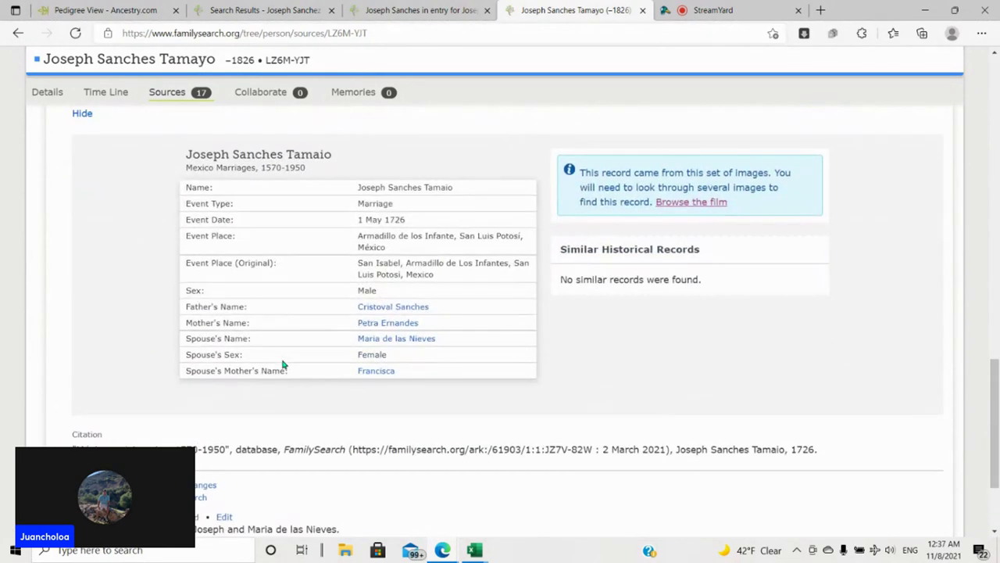
- Examine the parents, spouse and spouse's mother in the 1726 marriage source, and open its film in a new tab
left_click(118, 7)
left_click(540, 6)
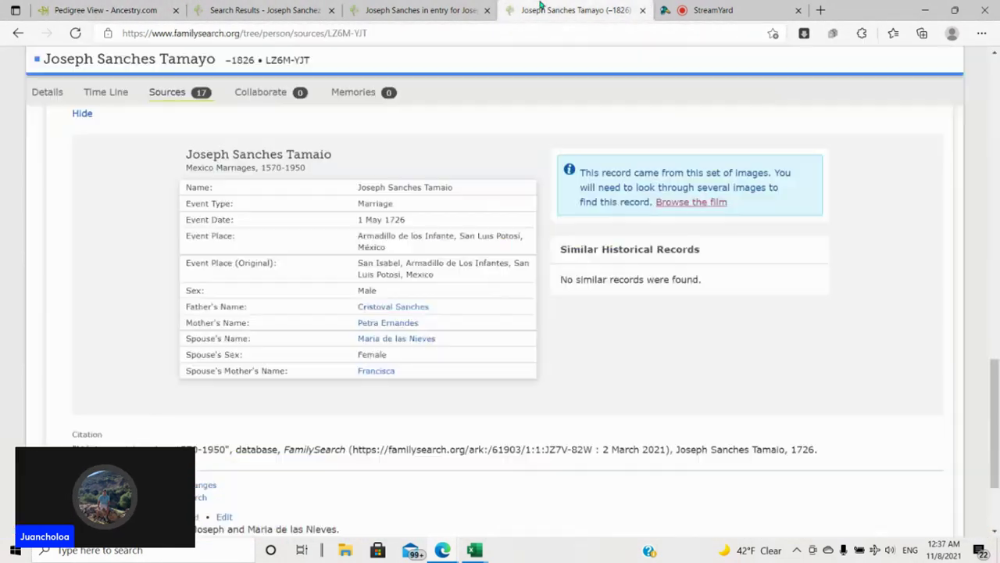
scroll(461, 277, "up", 1)
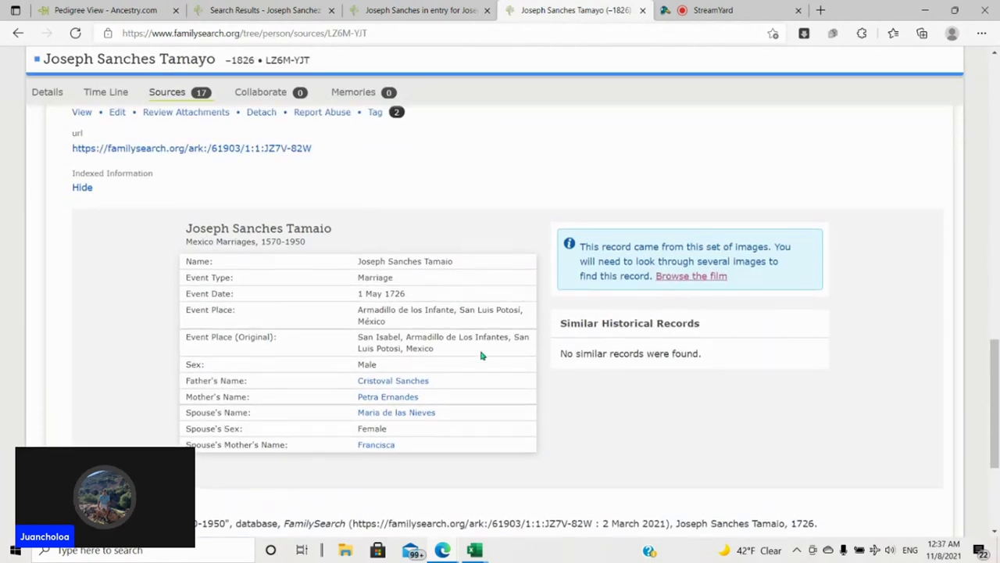
scroll(482, 356, "up", 1)
scroll(482, 355, "down", 3)
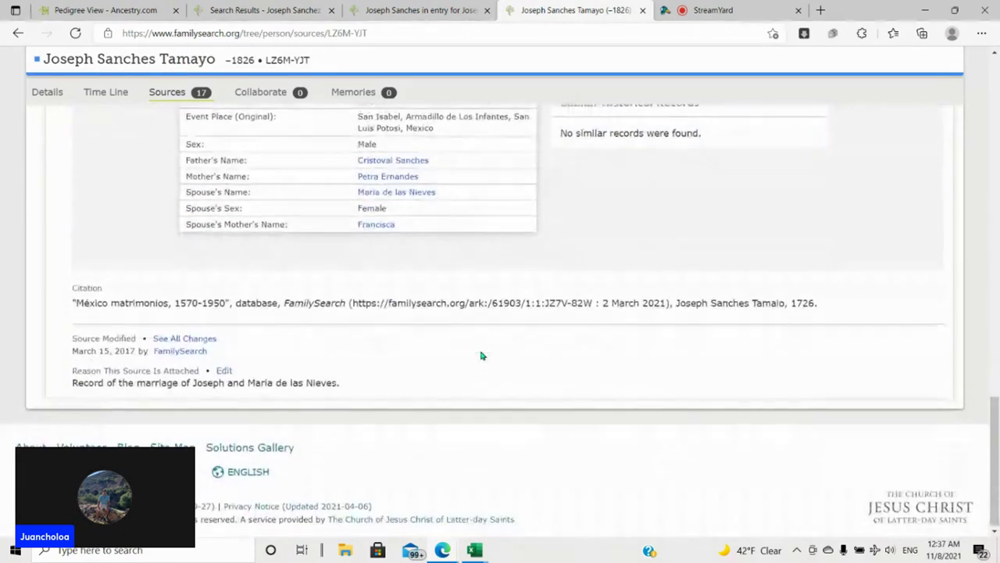
scroll(481, 356, "up", 3)
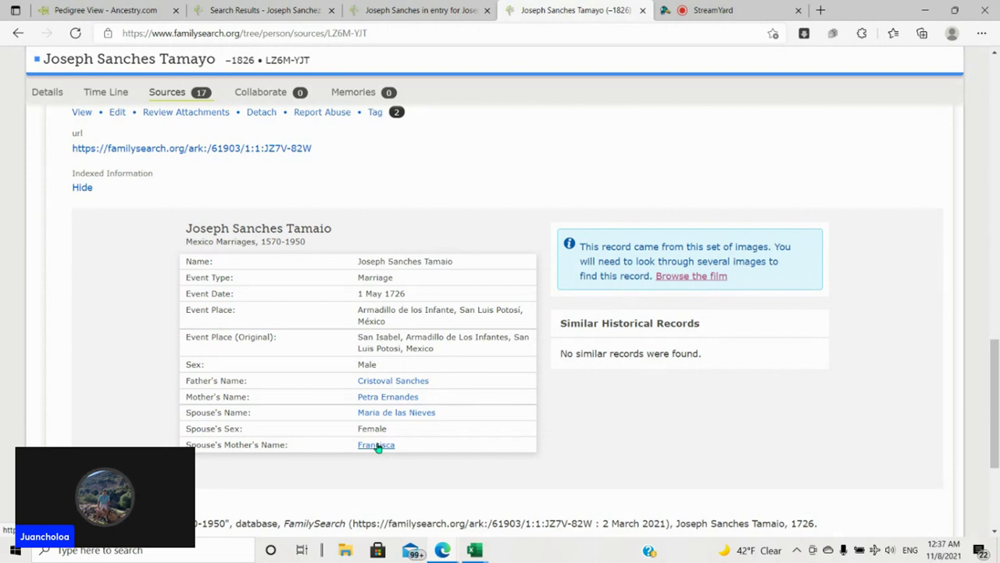
left_click_drag(397, 449, 343, 449)
left_click(477, 361)
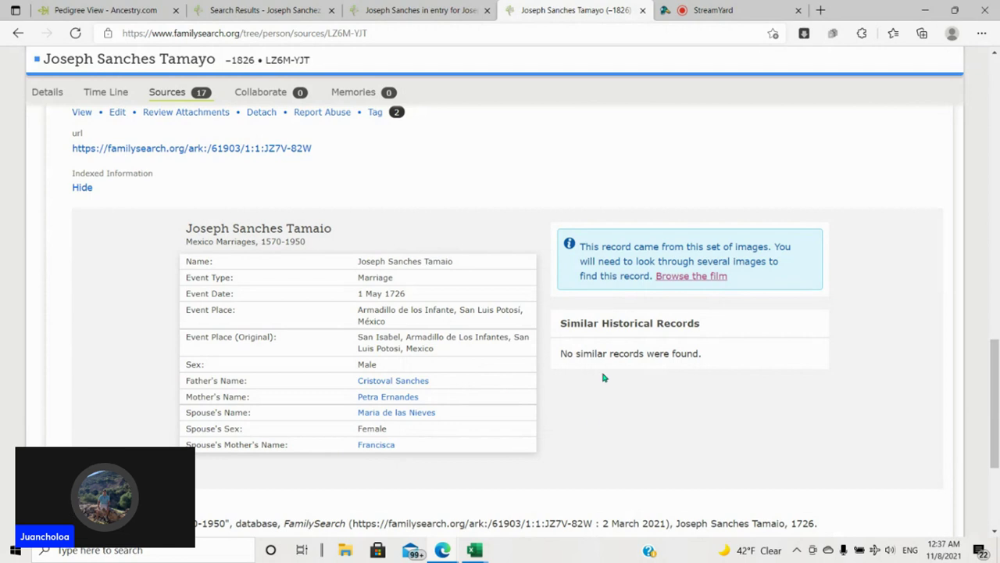
right_click(662, 276)
left_click(695, 281)
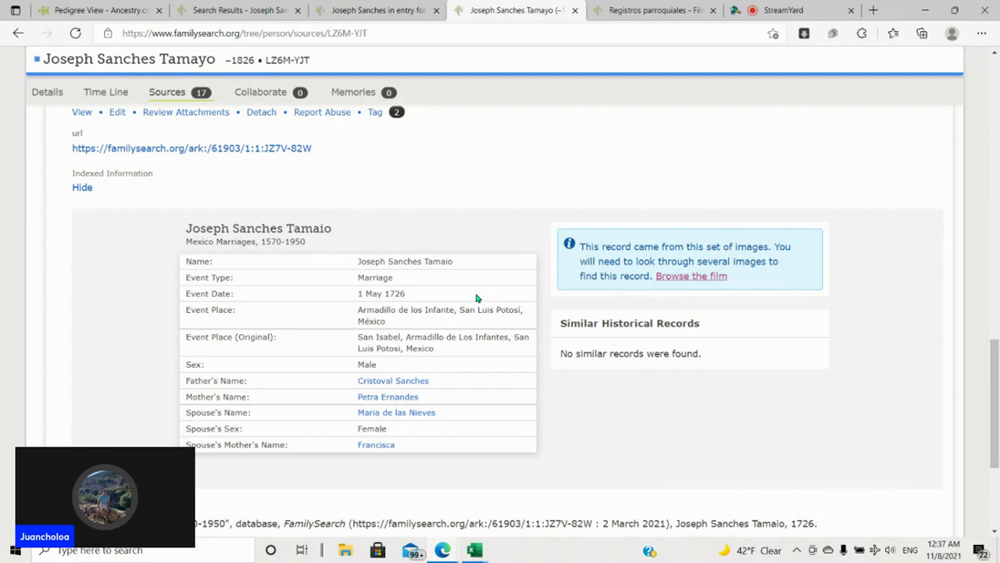
- Return to the Ancestry pedigree and review the 7th great-grandfather's parents and the open parent slots in the generation before them
left_click(115, 14)
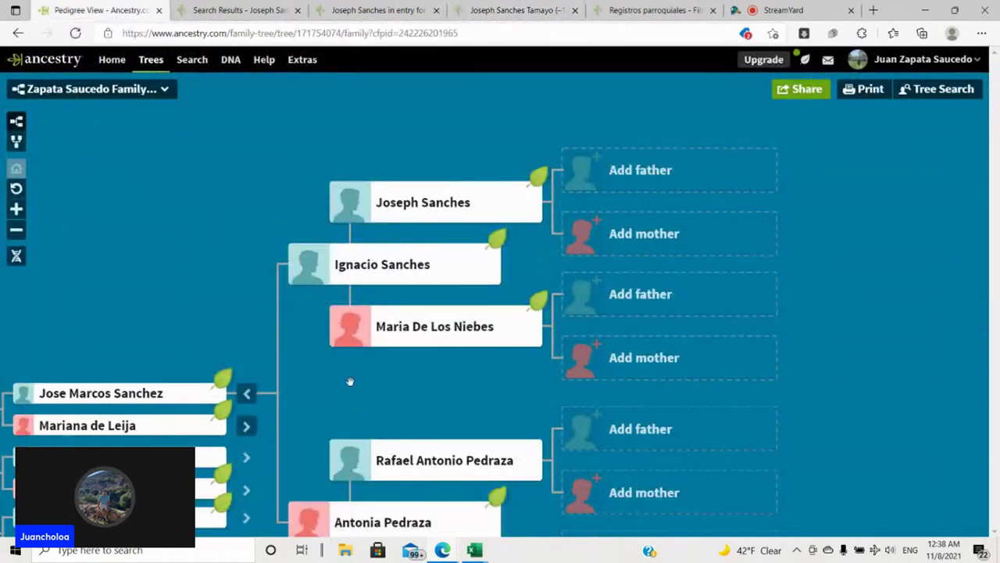
left_click_drag(351, 396, 386, 368)
scroll(414, 394, "up", 1)
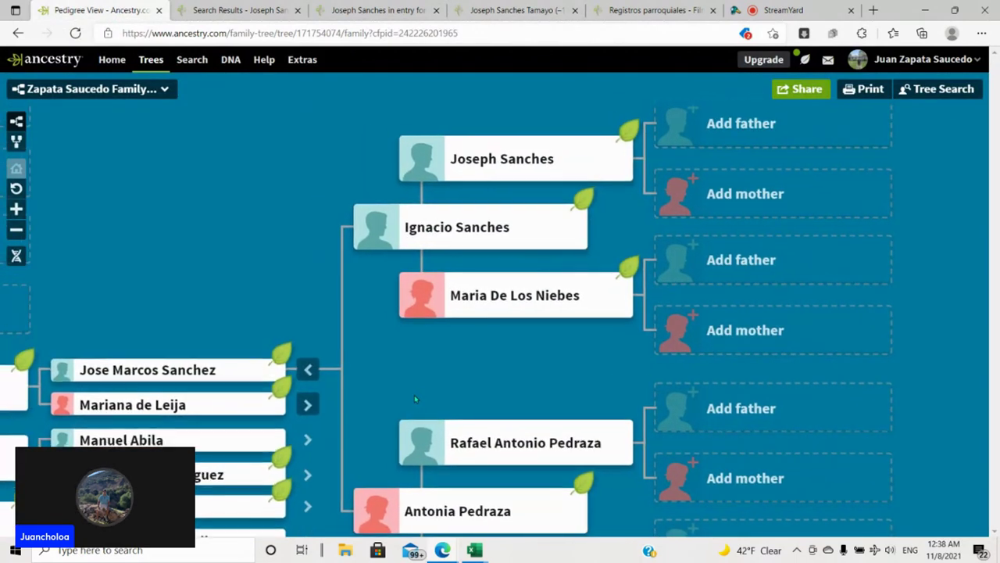
scroll(415, 394, "down", 2)
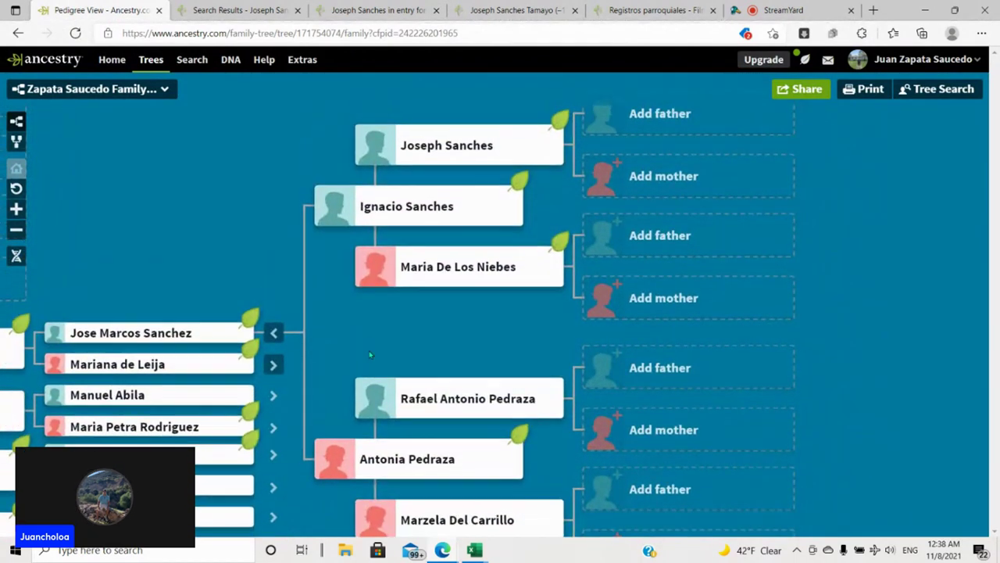
scroll(370, 355, "up", 2)
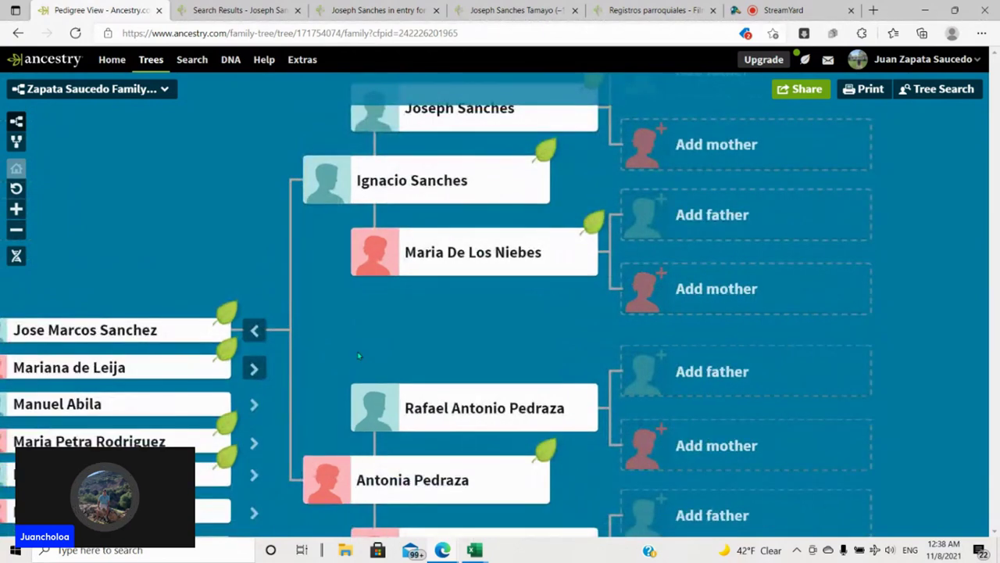
left_click_drag(351, 358, 316, 386)
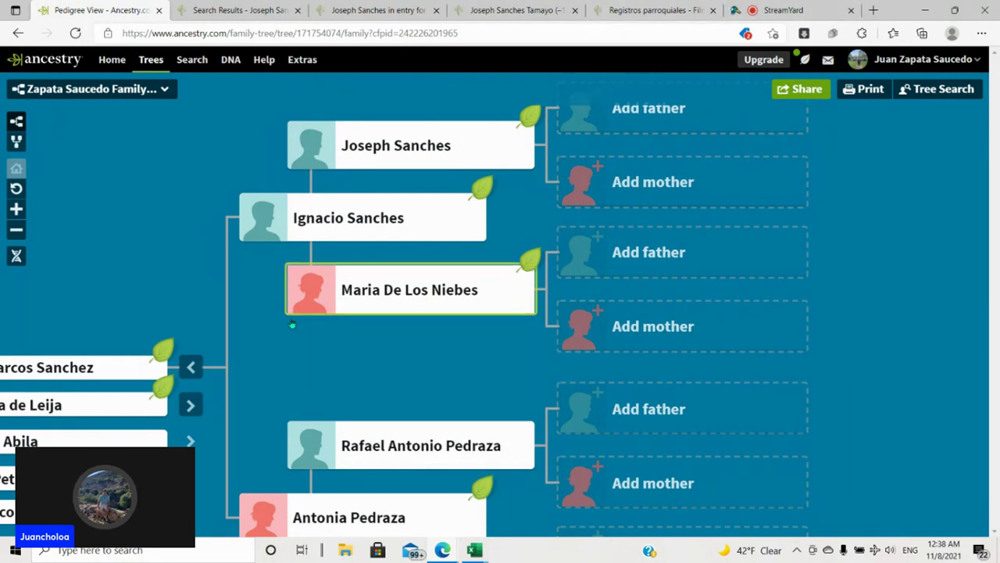
scroll(289, 329, "down", 3)
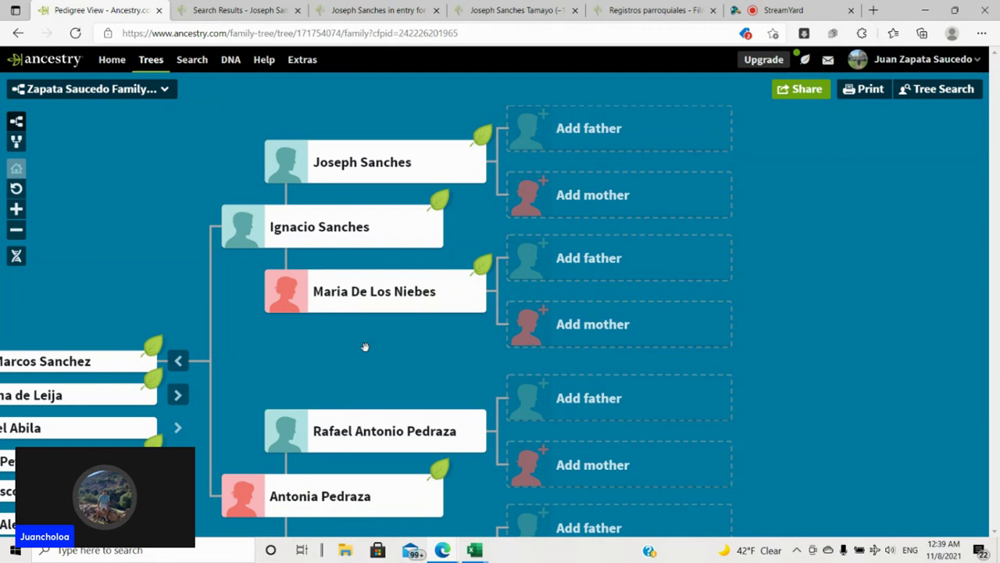
left_click_drag(364, 346, 322, 360)
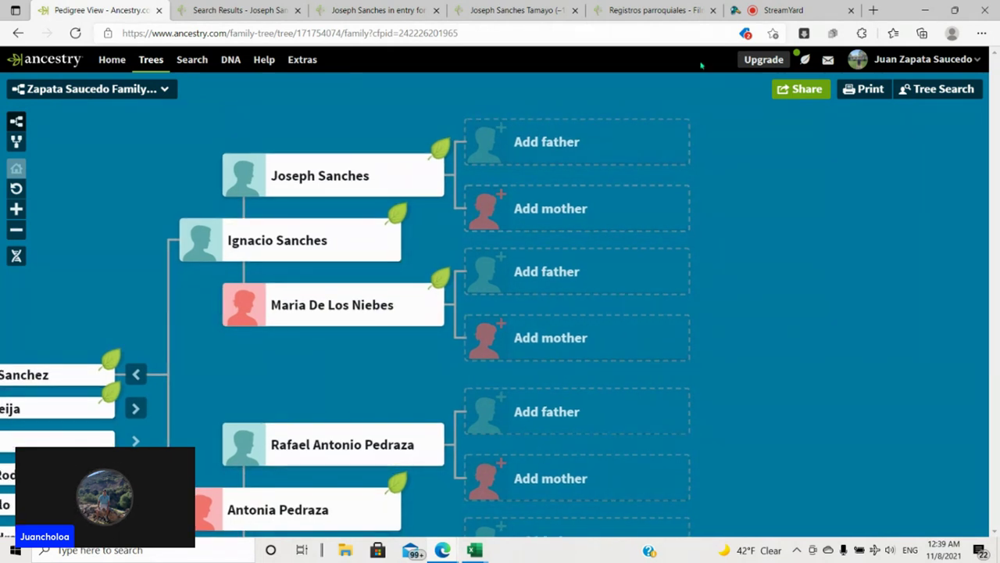
left_click(777, 11)
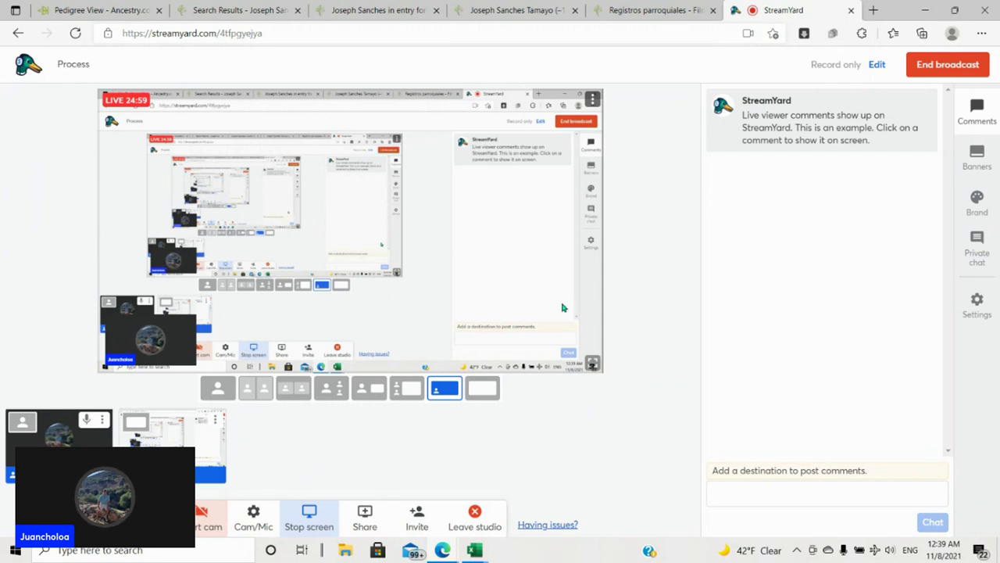
mouse_move(860, 121)
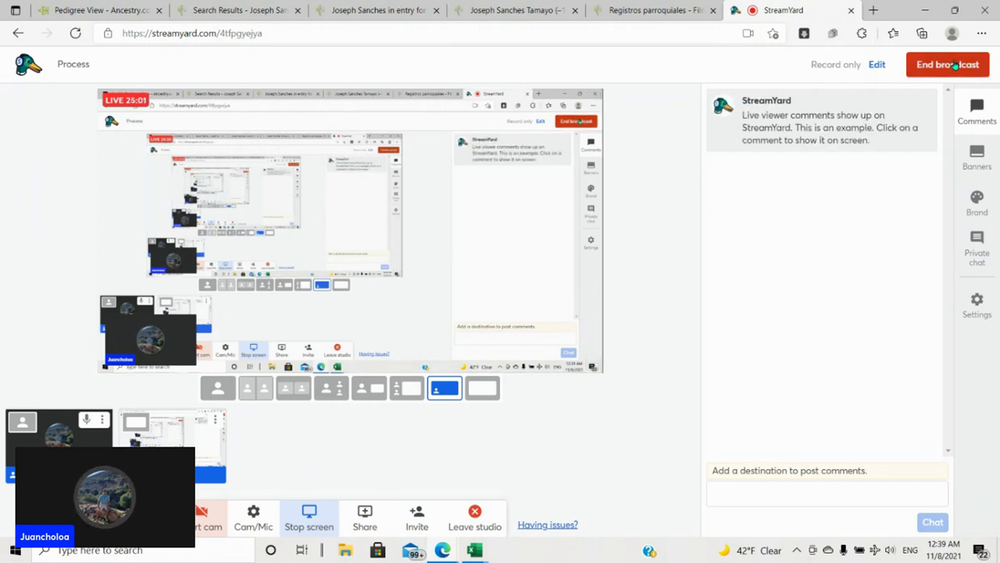